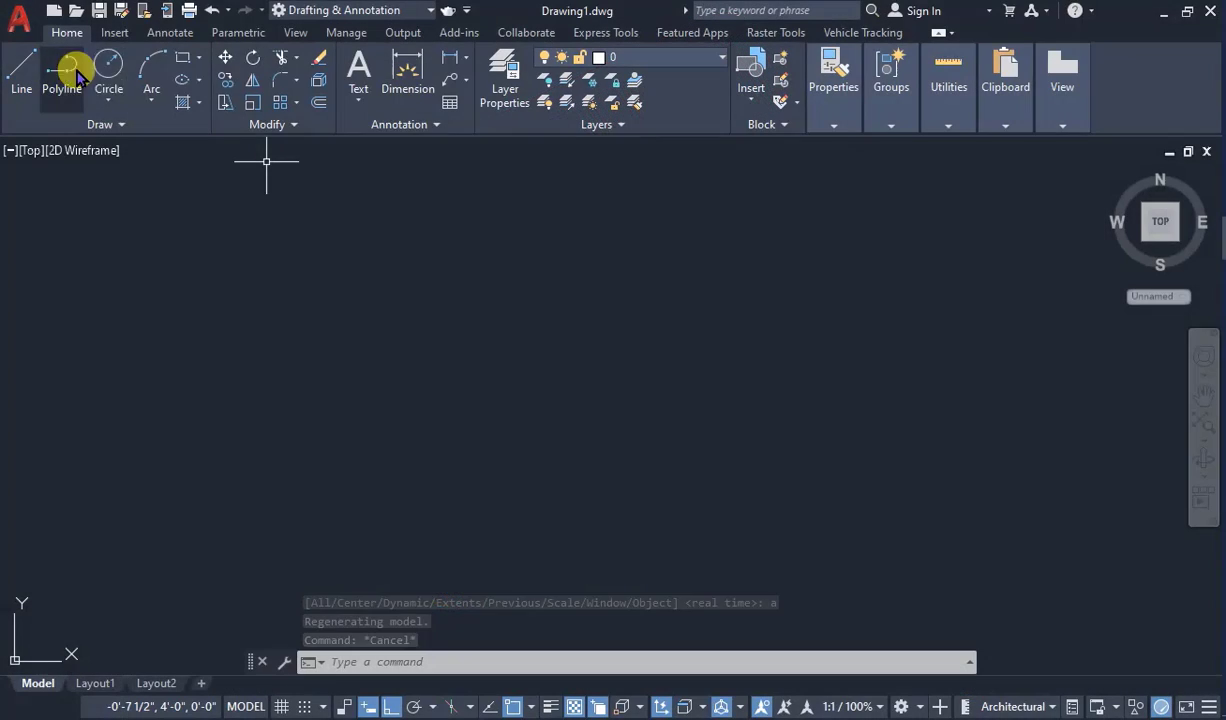
- Draw a rectangle 12 inches wide and 2 inches high in the empty drawing
{"action": "left_click", "coordinate": [178, 62]}
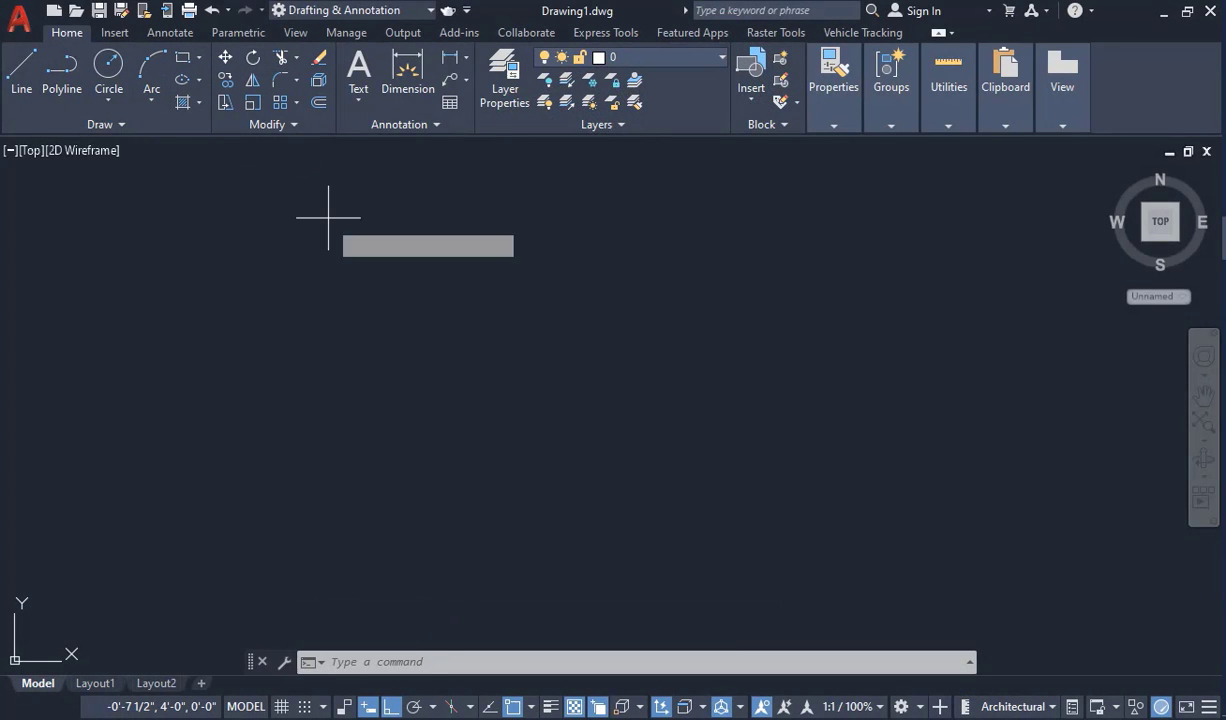
{"action": "left_click", "coordinate": [258, 268]}
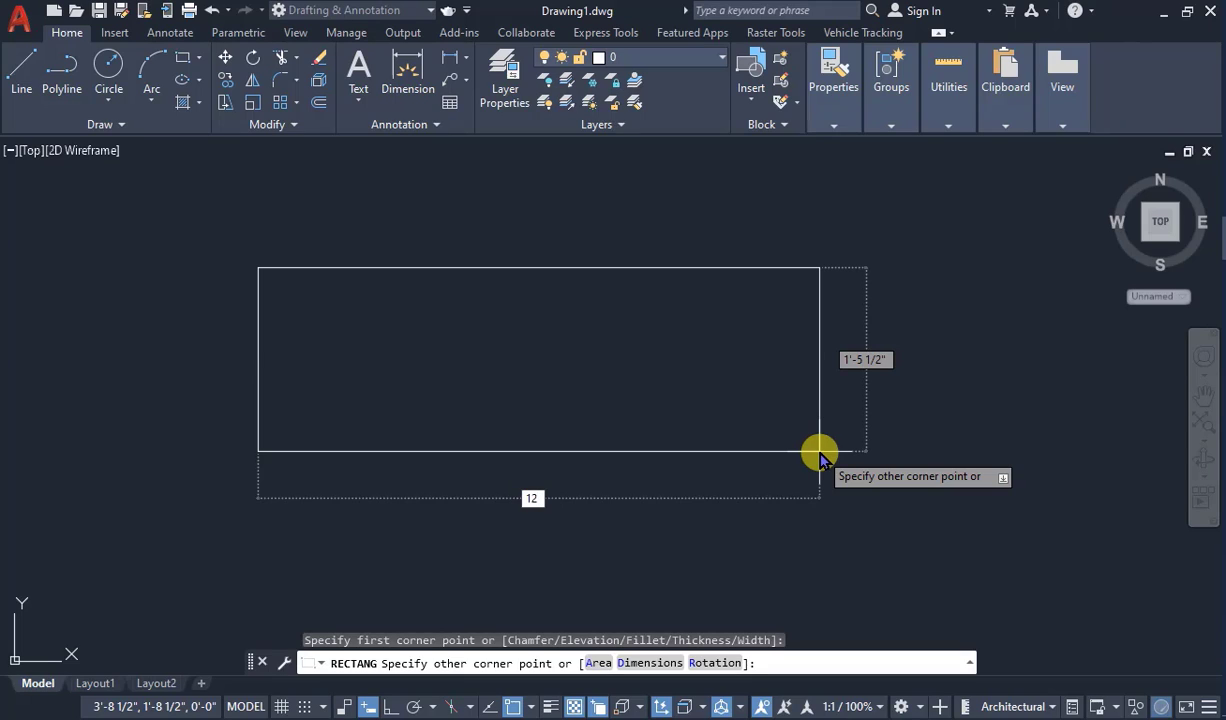
{"action": "type", "text": "12"}
{"action": "key", "text": "Tab"}
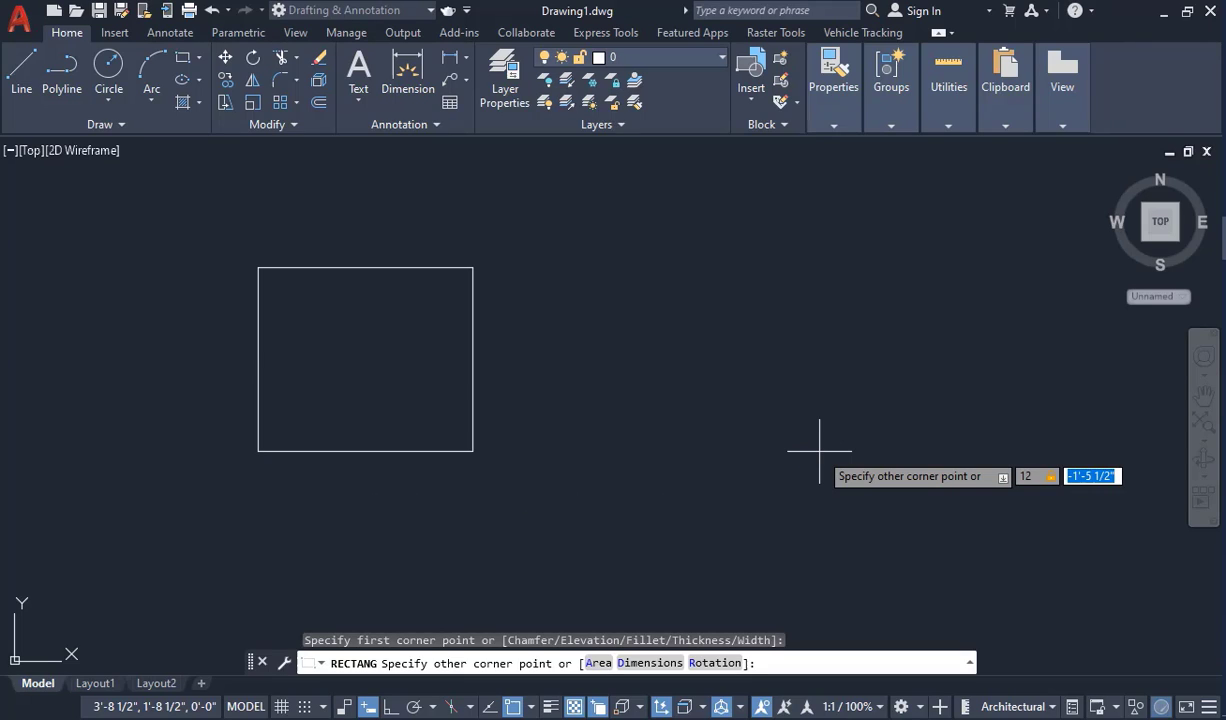
{"action": "type", "text": "2"}
{"action": "key", "text": "Return"}
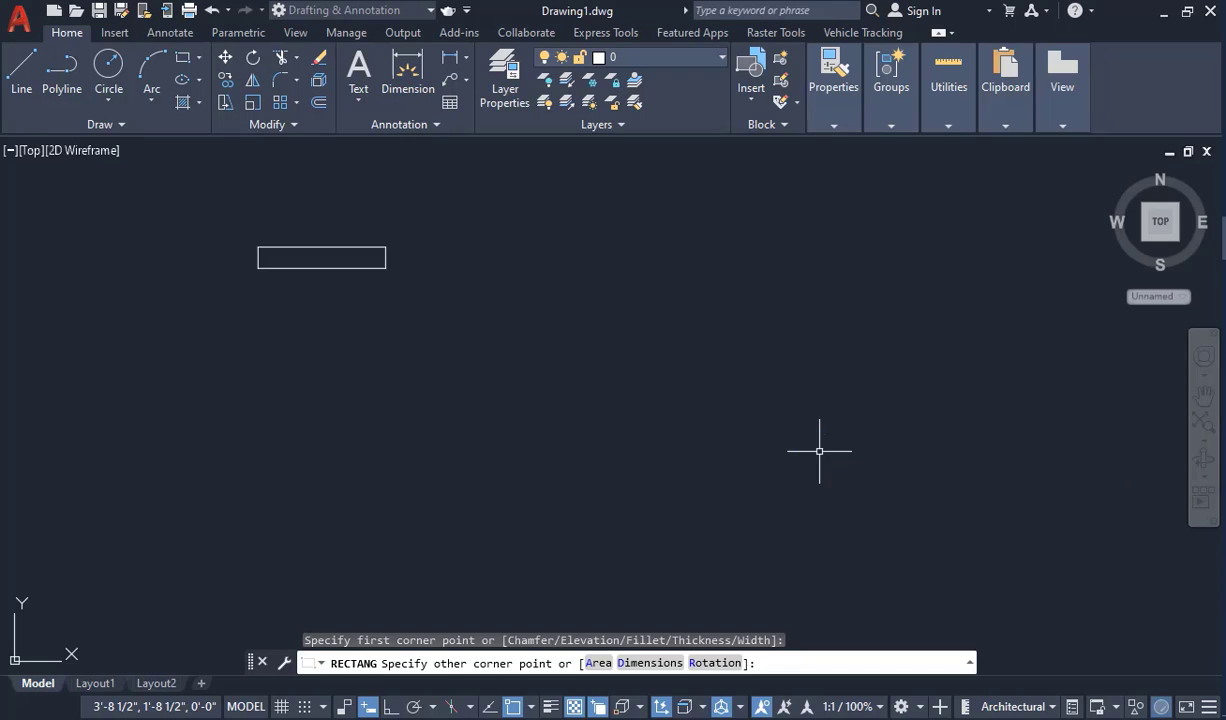
- Draw a shallow upward Start, End, Direction arc from the rectangle's upper-left to its upper-right corner, with ortho mode off
{"action": "scroll", "coordinate": [297, 192], "scroll_direction": "up", "scroll_amount": 2}
{"action": "scroll", "coordinate": [297, 192], "scroll_direction": "up", "scroll_amount": 4}
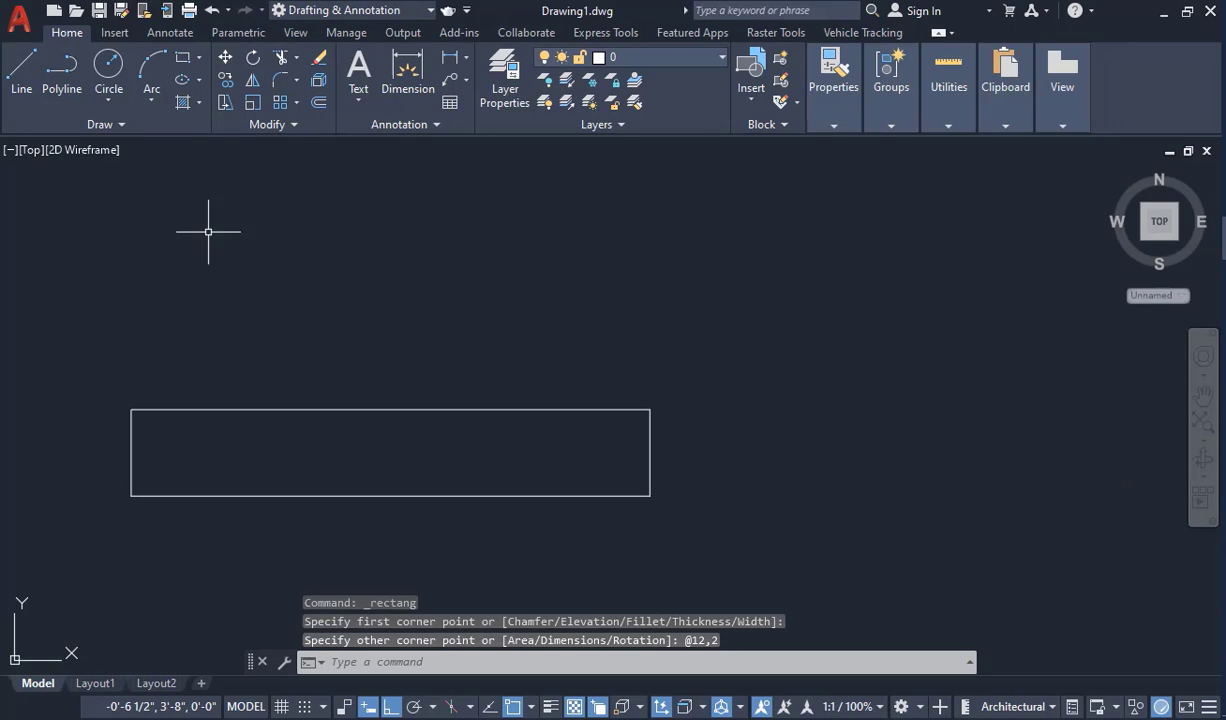
{"action": "middle_click_drag", "start_coordinate": [604, 300], "coordinate": [807, 254]}
{"action": "middle_click_drag", "start_coordinate": [462, 446], "coordinate": [424, 416]}
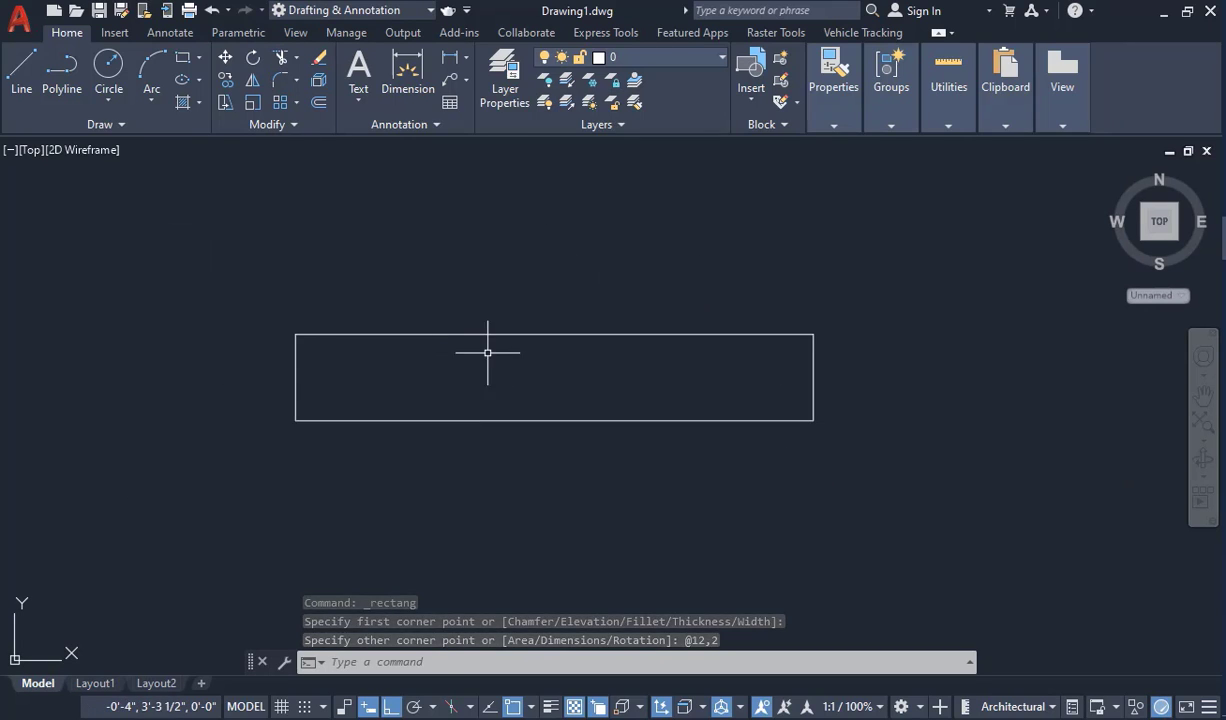
{"action": "scroll", "coordinate": [499, 347], "scroll_direction": "up", "scroll_amount": 2}
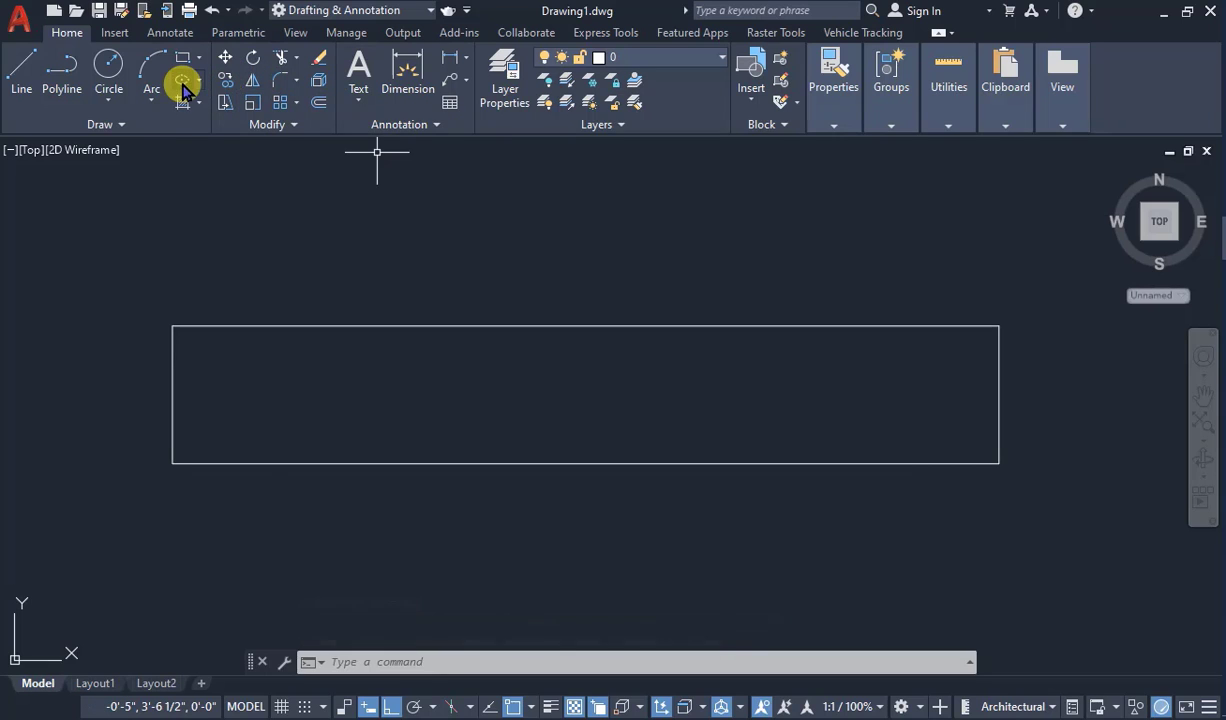
{"action": "left_click", "coordinate": [153, 100]}
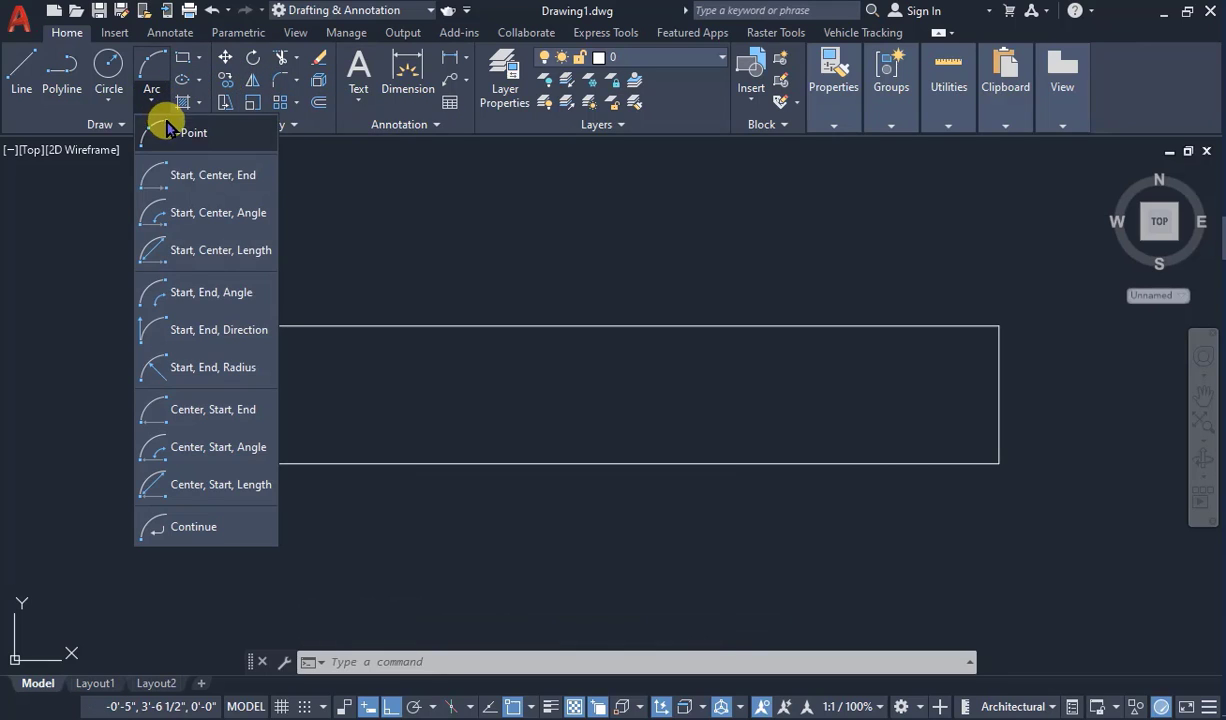
{"action": "left_click", "coordinate": [268, 330]}
{"action": "left_click", "coordinate": [172, 326]}
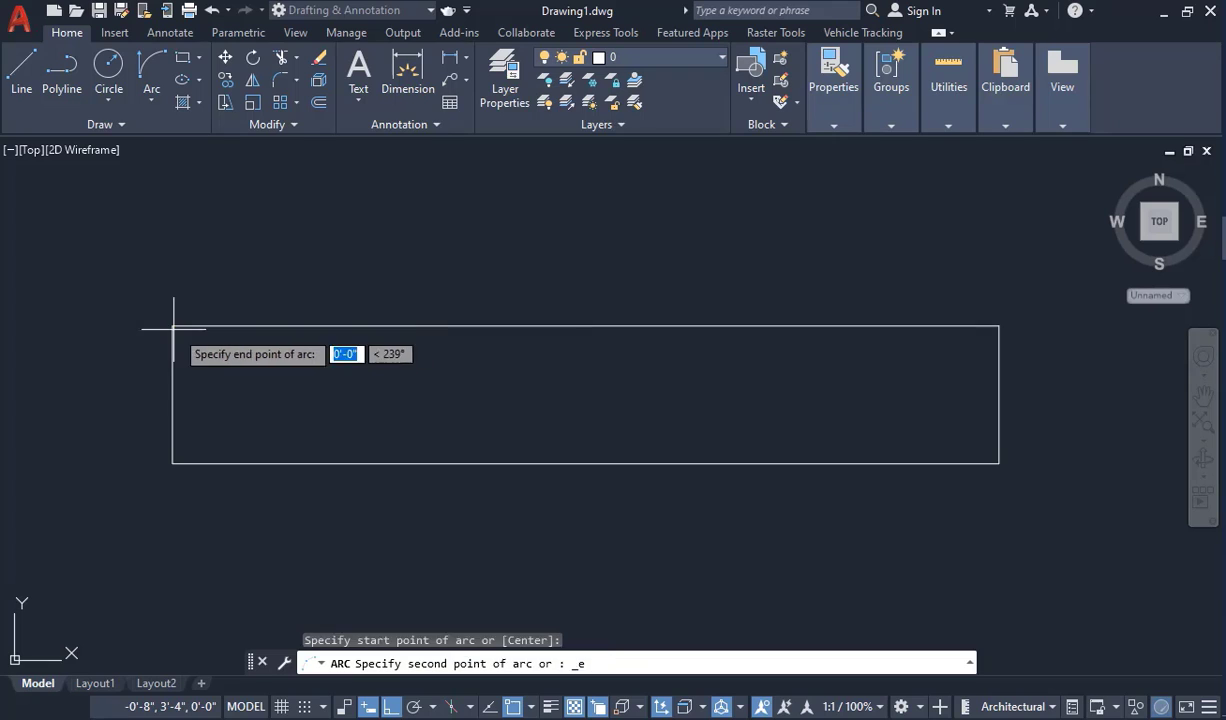
{"action": "left_click", "coordinate": [999, 326]}
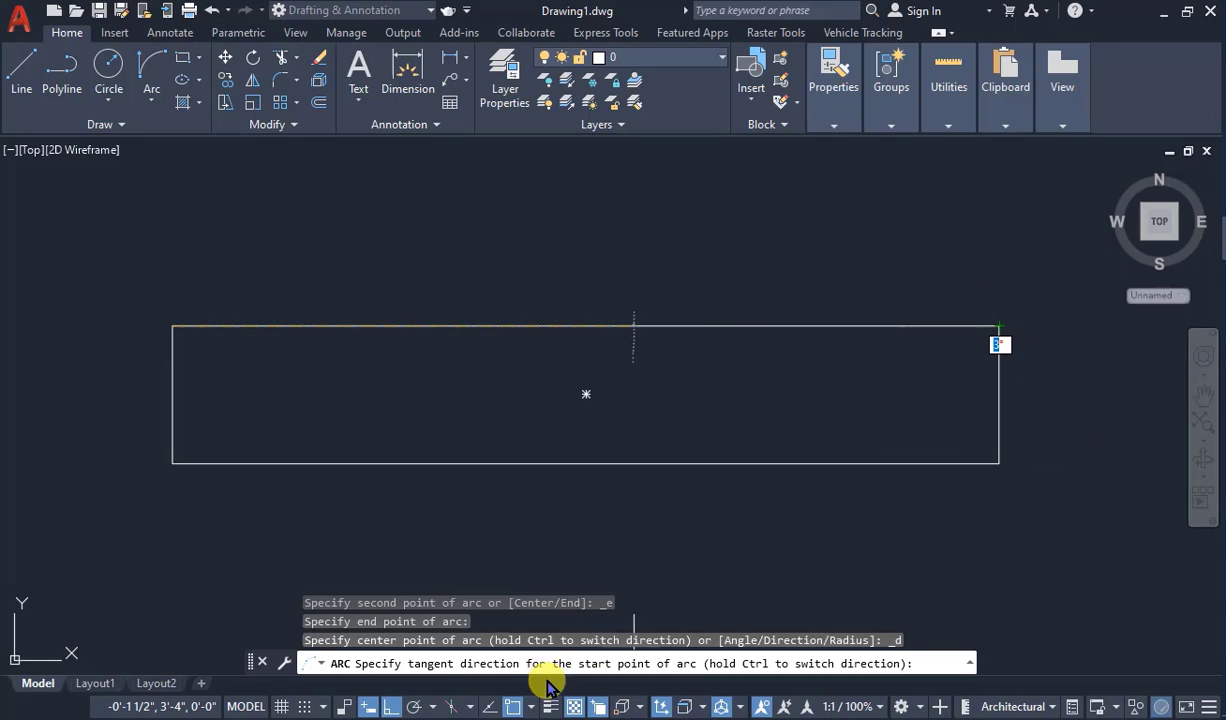
{"action": "left_click", "coordinate": [391, 707]}
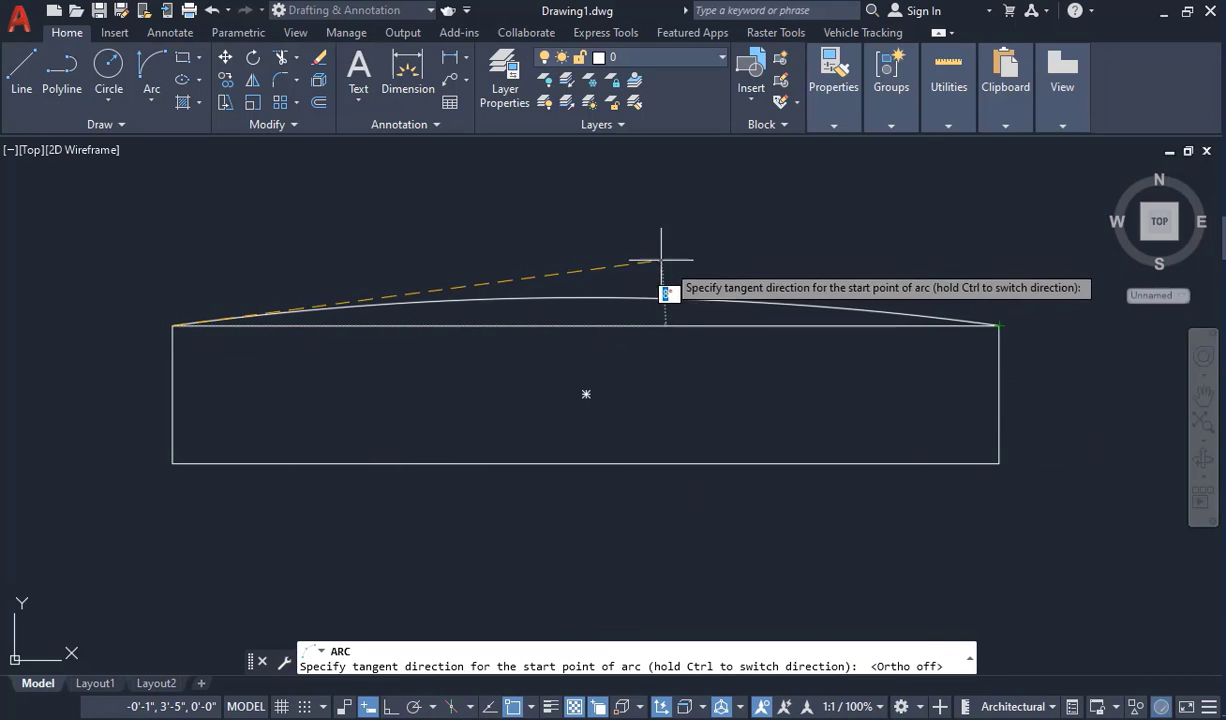
{"action": "left_click", "coordinate": [926, 269]}
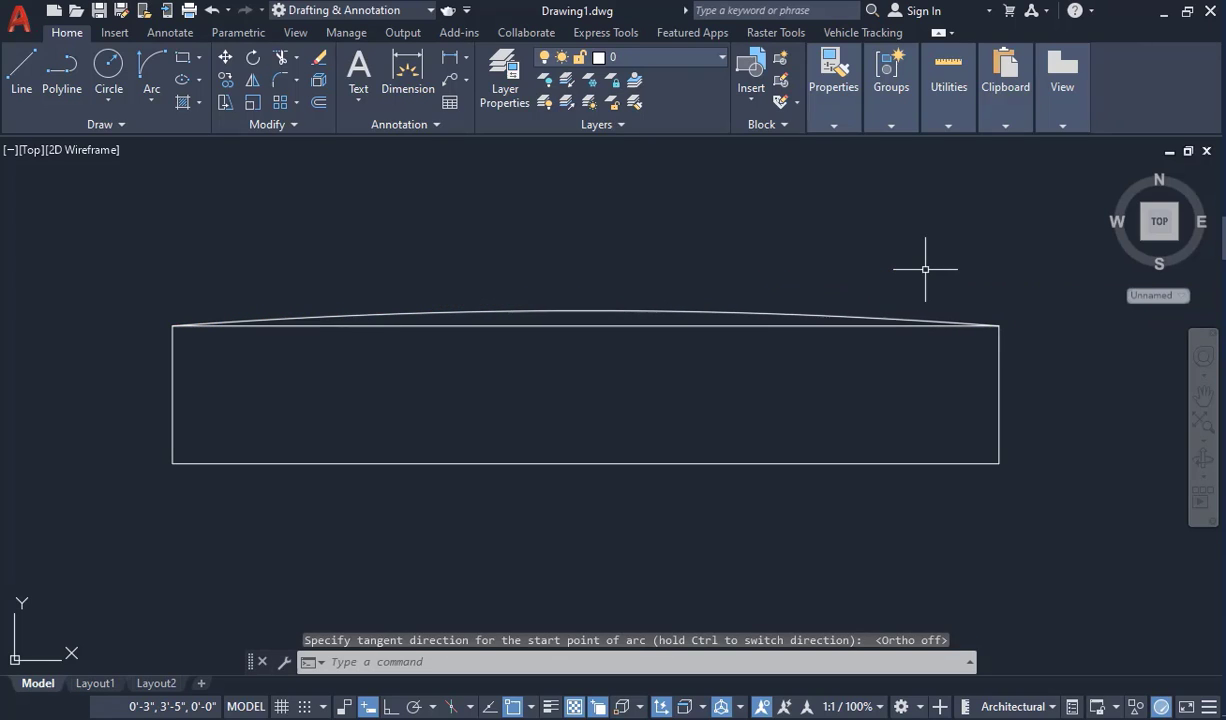
- Offset the rectangle inward by 0.4 inch
{"action": "scroll", "coordinate": [1112, 448], "scroll_direction": "up", "scroll_amount": 2}
{"action": "scroll", "coordinate": [1018, 395], "scroll_direction": "down", "scroll_amount": 2}
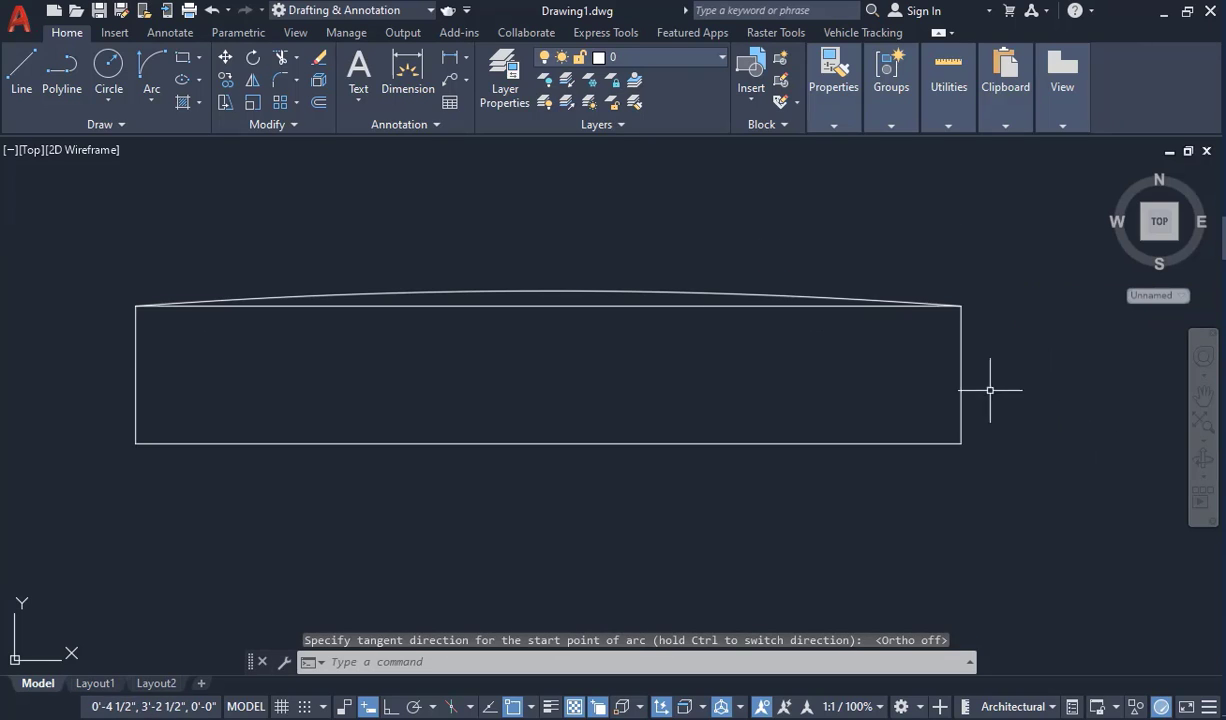
{"action": "key", "text": "Escape"}
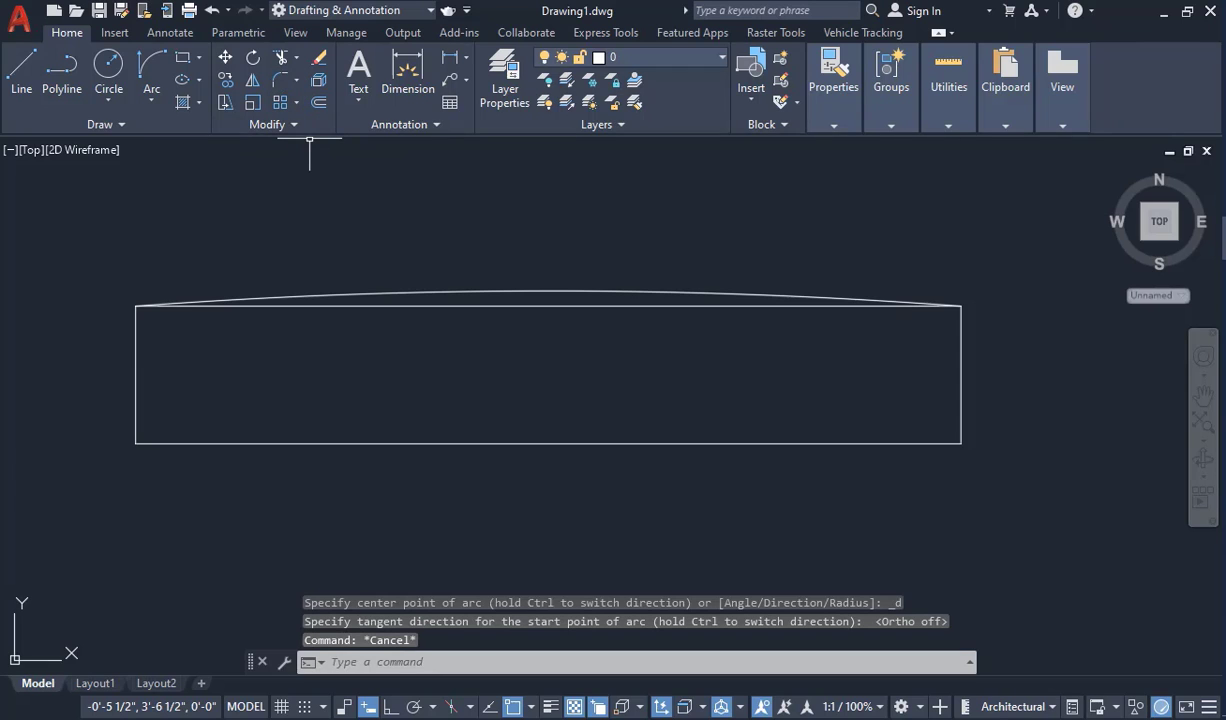
{"action": "type", "text": "o"}
{"action": "key", "text": "Return"}
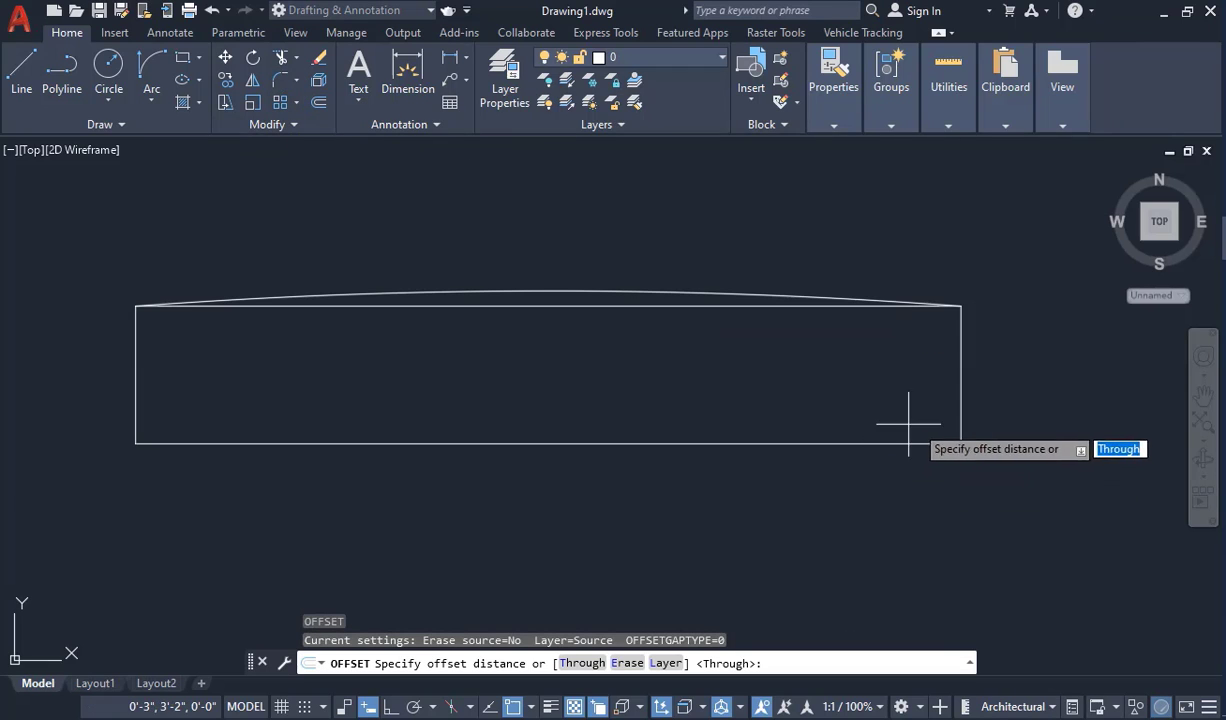
{"action": "key", "text": "Return"}
{"action": "left_click", "coordinate": [960, 415]}
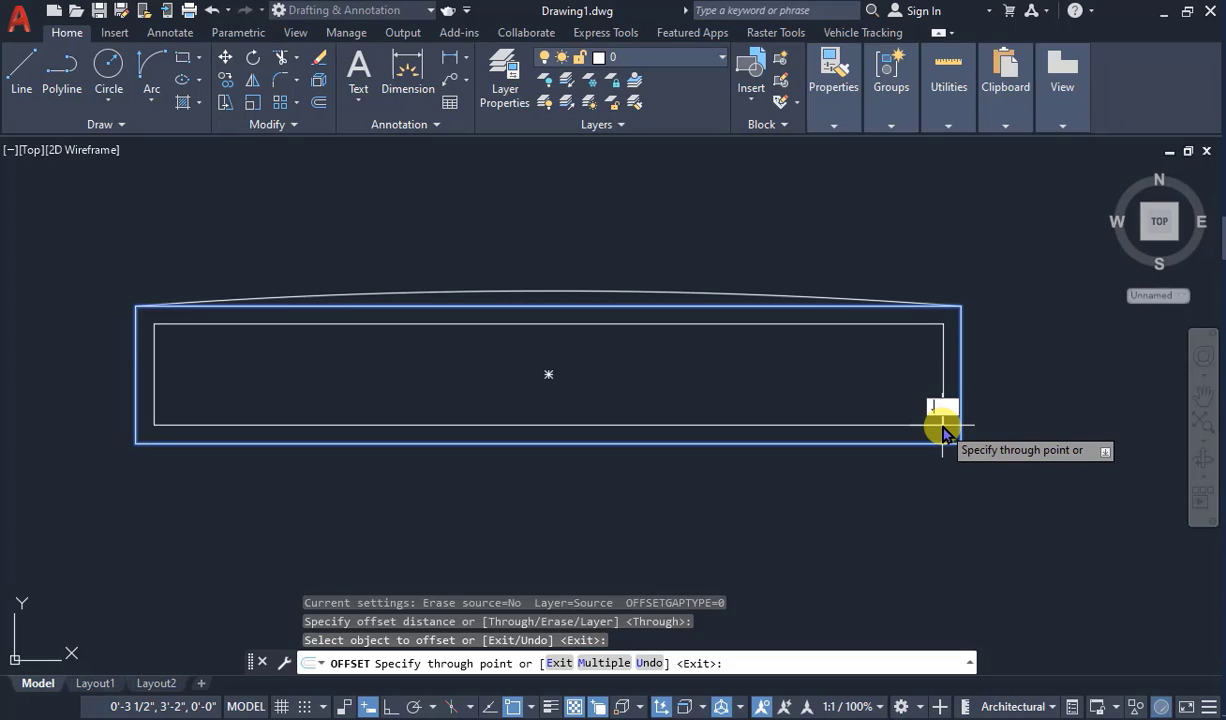
{"action": "type", "text": ".4"}
{"action": "key", "text": "Return"}
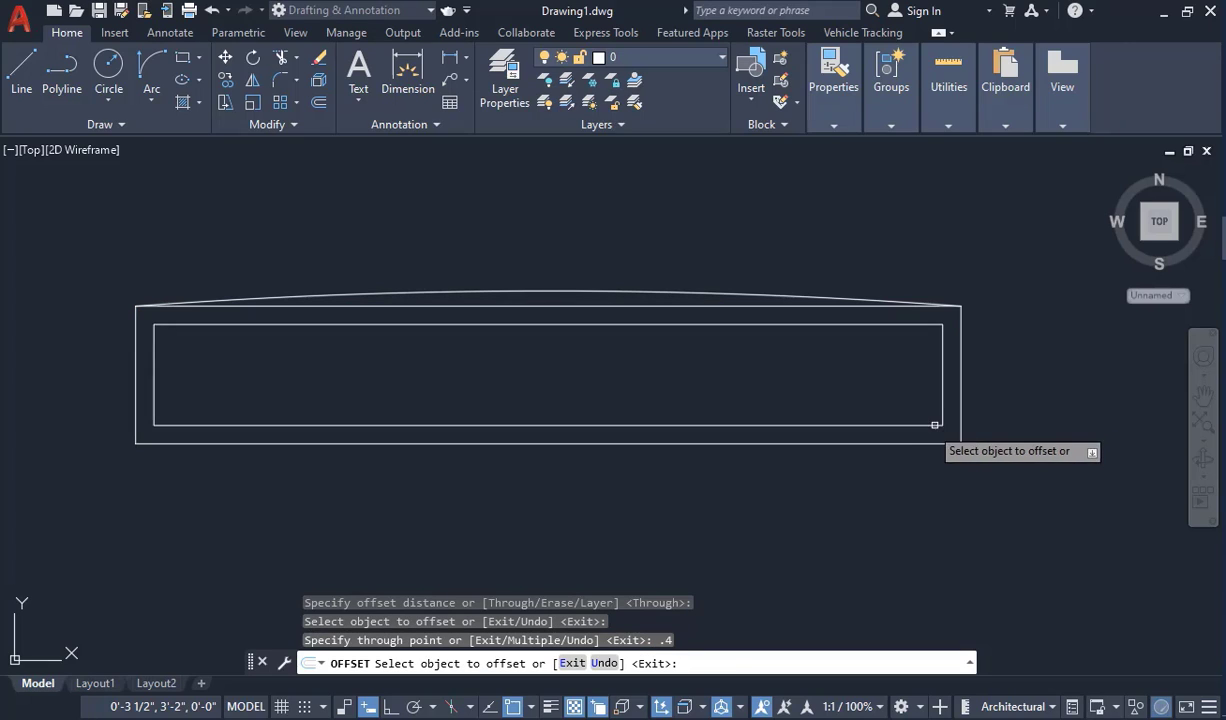
{"action": "key", "text": "Escape"}
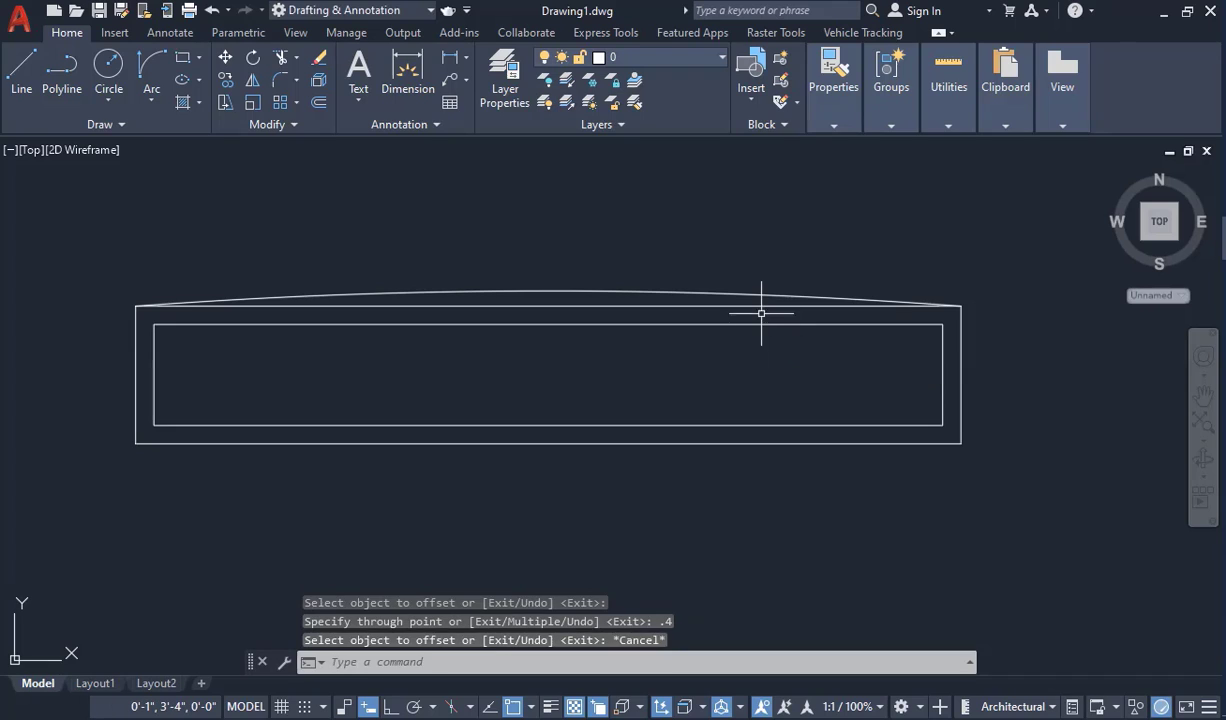
{"action": "left_click", "coordinate": [756, 306]}
{"action": "key", "text": "Escape"}
{"action": "key", "text": "Escape"}
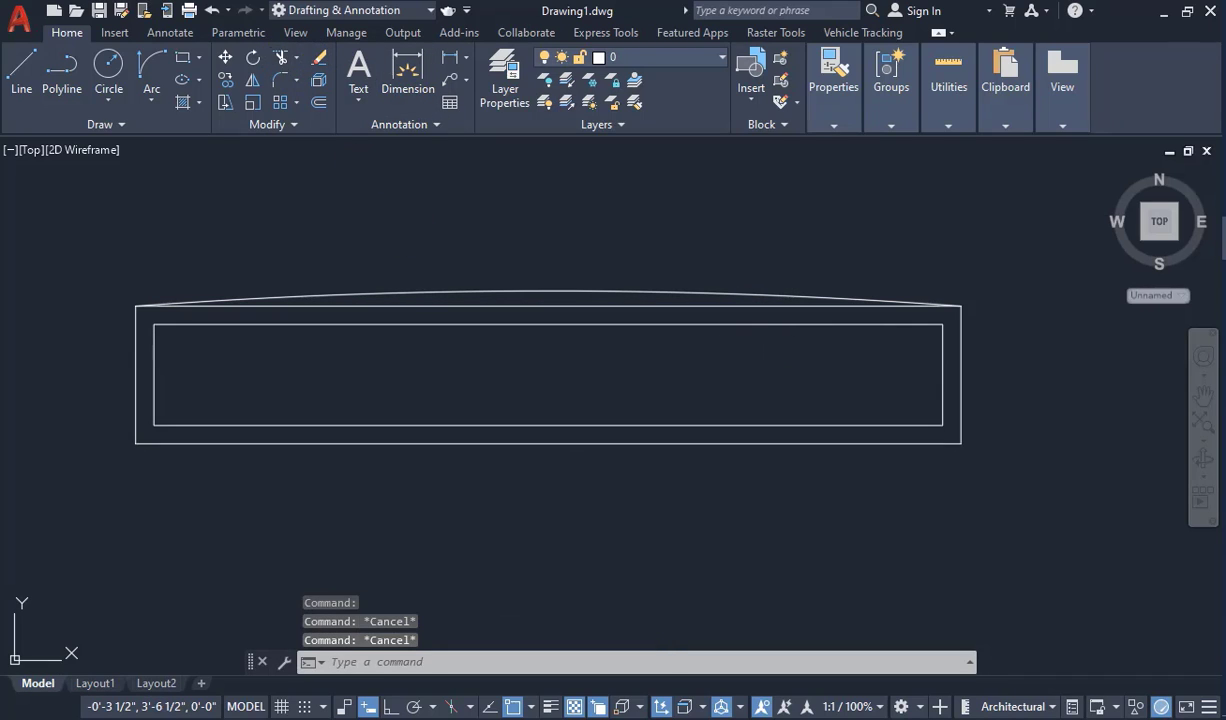
- Trim away the top edges of the outer and inner rectangles beneath the arc
{"action": "left_click", "coordinate": [281, 57]}
{"action": "left_click", "coordinate": [471, 305]}
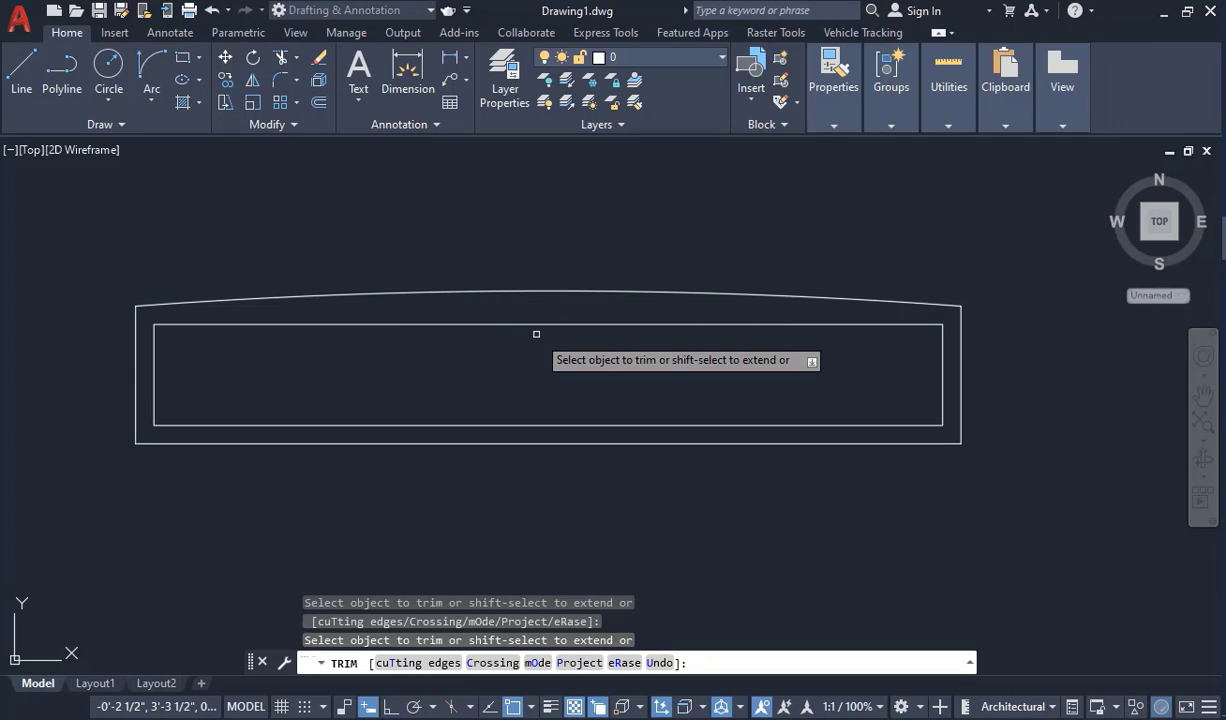
{"action": "left_click", "coordinate": [606, 324]}
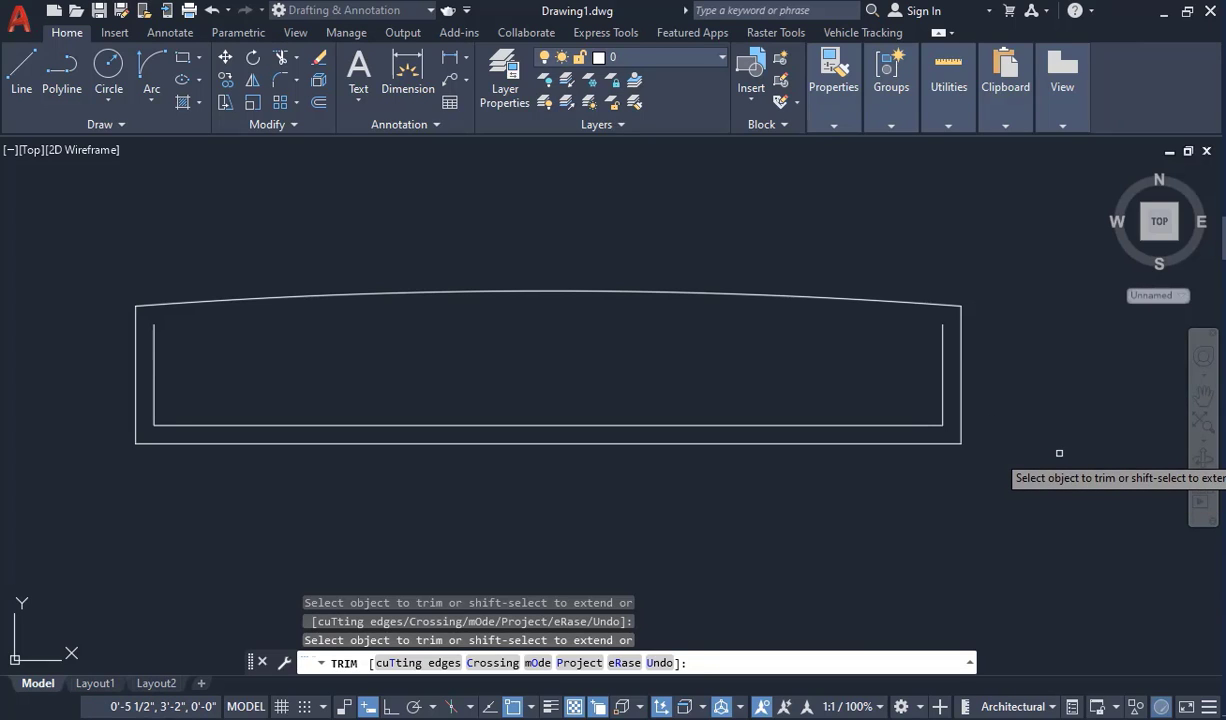
{"action": "key", "text": "Escape"}
- Explode the outer rectangle's remaining outline into separate lines
{"action": "scroll", "coordinate": [1092, 464], "scroll_direction": "up", "scroll_amount": 2}
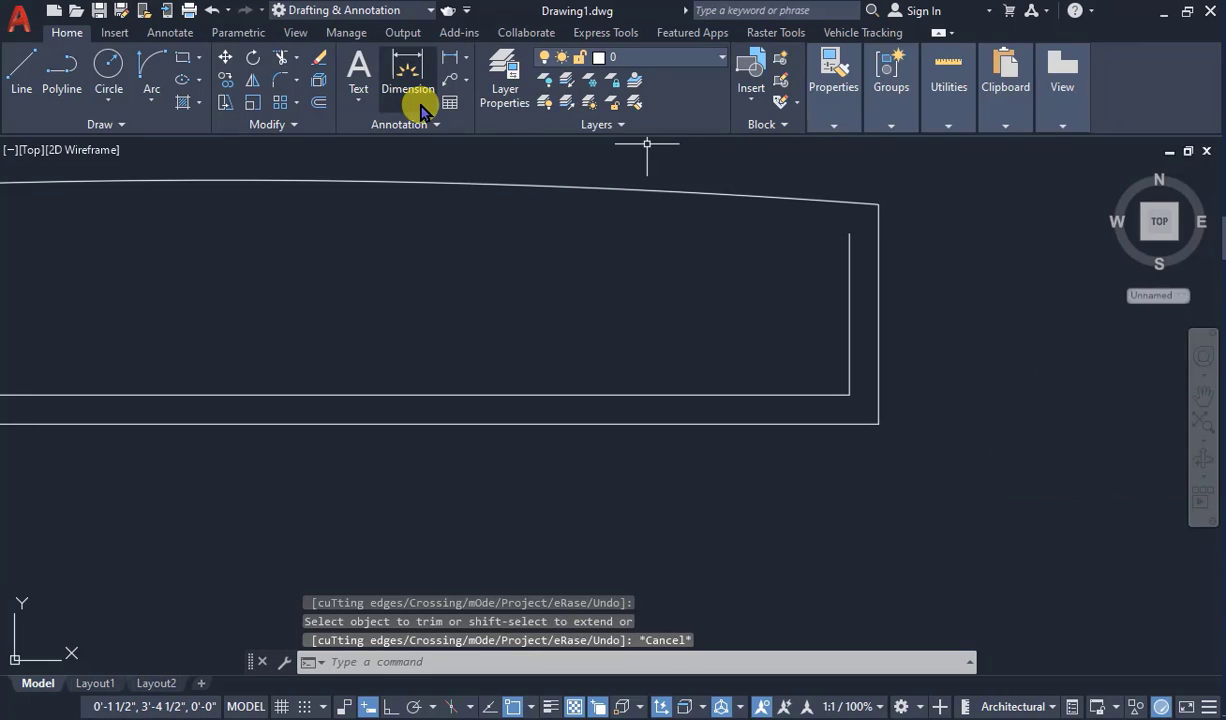
{"action": "left_click", "coordinate": [316, 79]}
{"action": "left_click", "coordinate": [470, 422]}
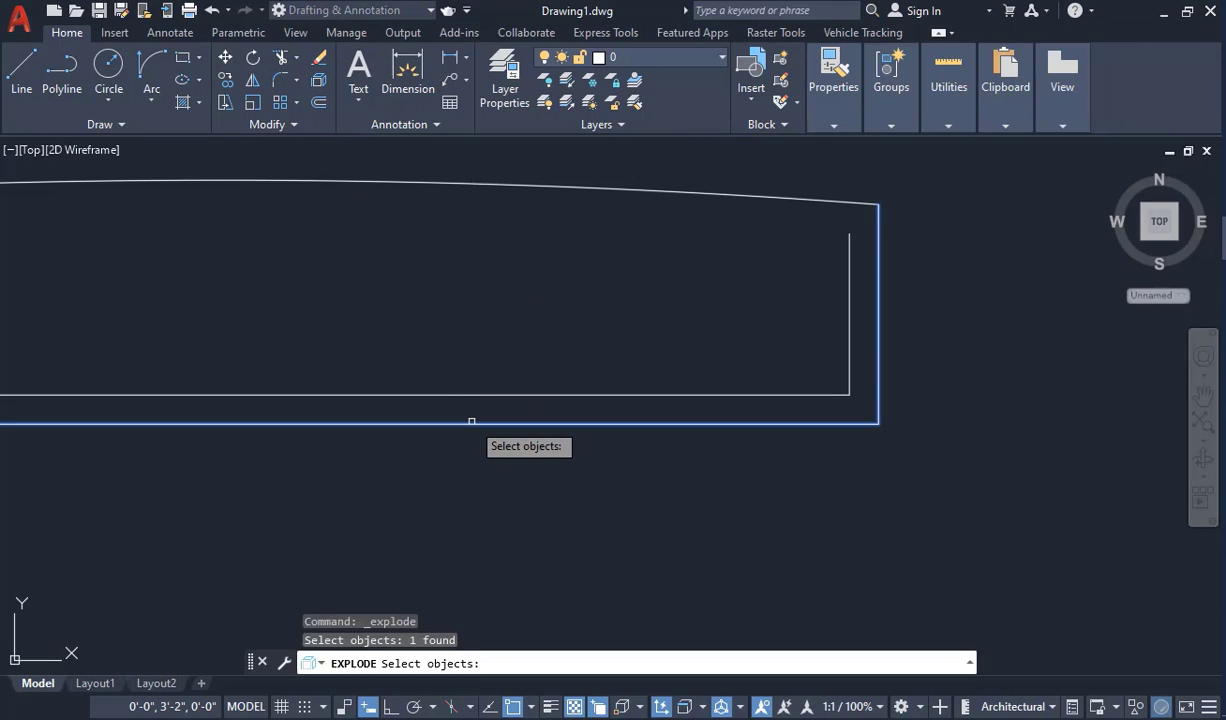
{"action": "key", "text": "Return"}
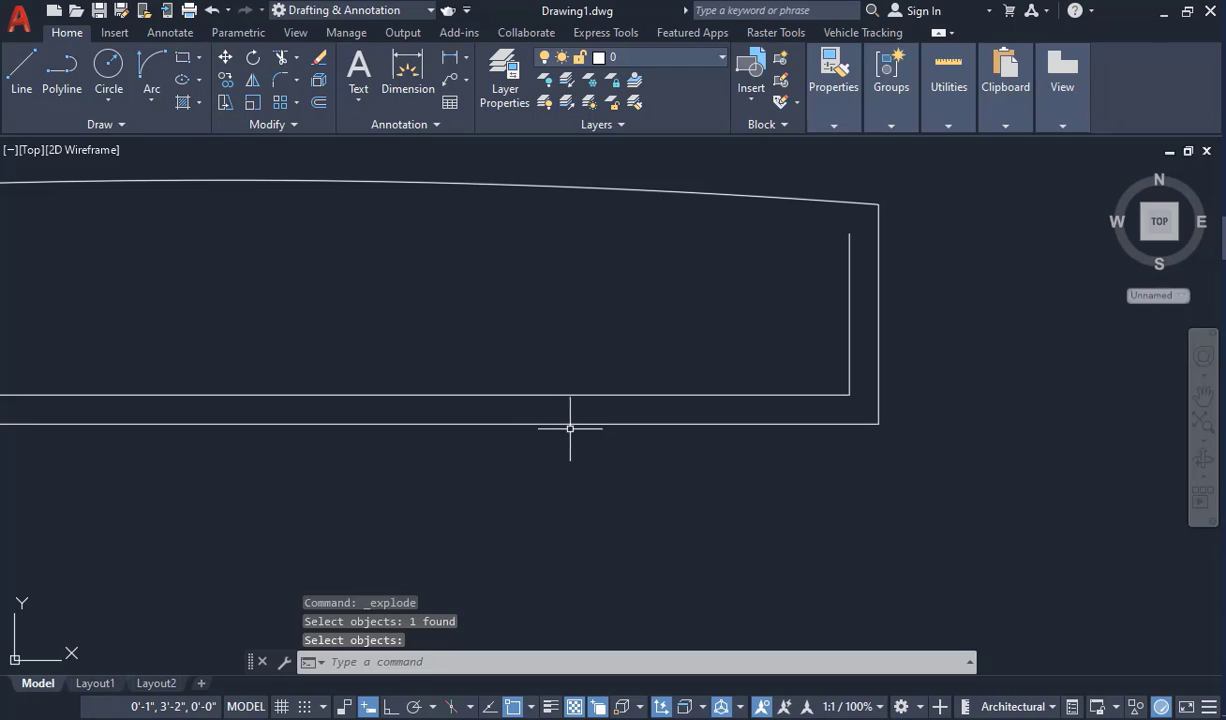
- Try to fillet the outer upper-right corner between the vertical edge and the arc using the current radius
{"action": "left_click", "coordinate": [277, 80]}
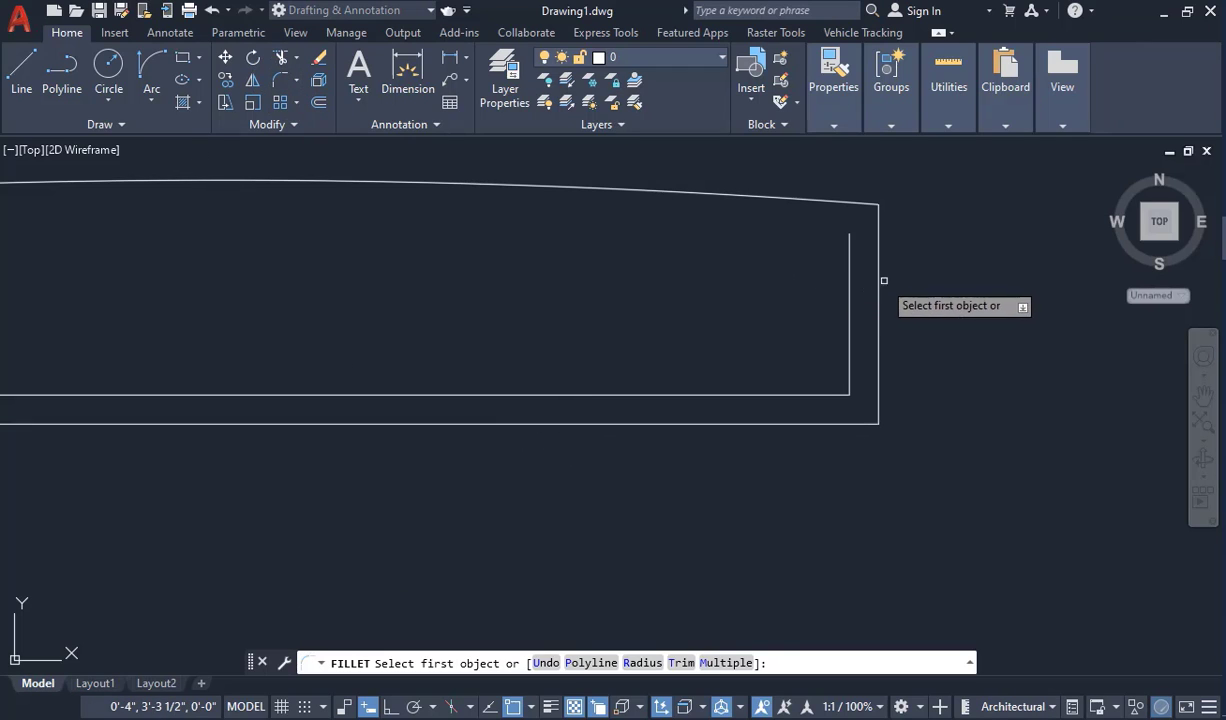
{"action": "left_click", "coordinate": [878, 275]}
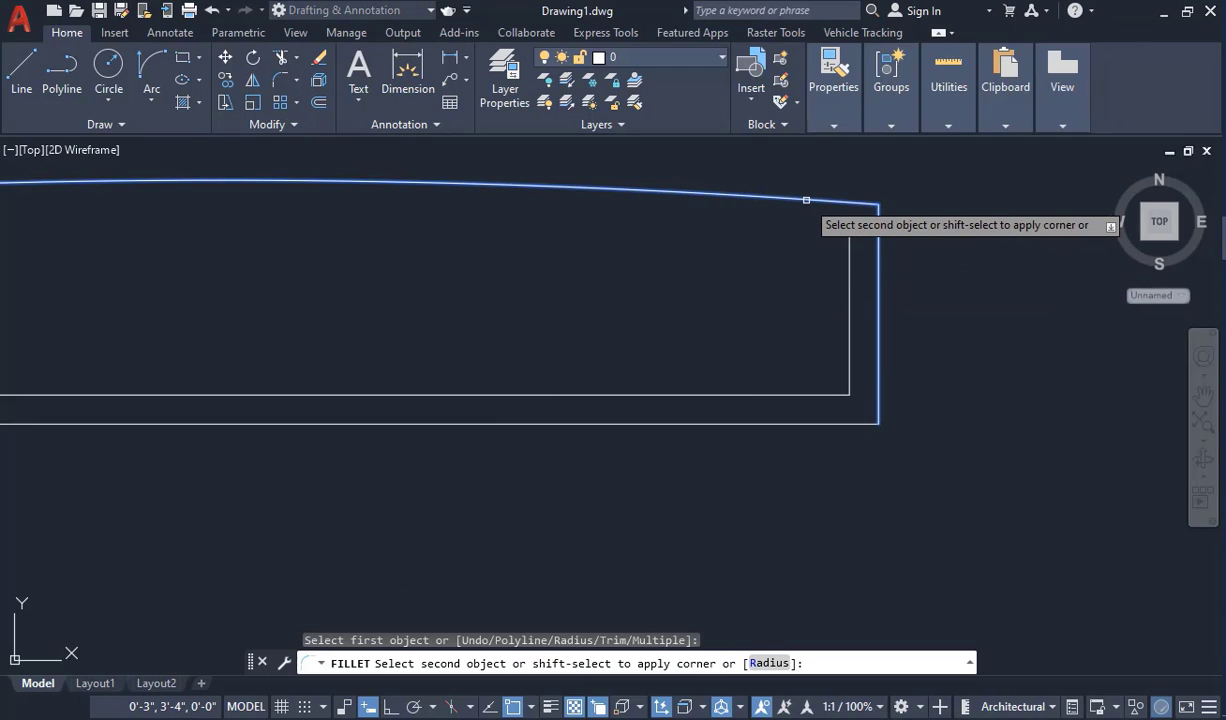
{"action": "left_click", "coordinate": [806, 199]}
{"action": "key", "text": "Escape"}
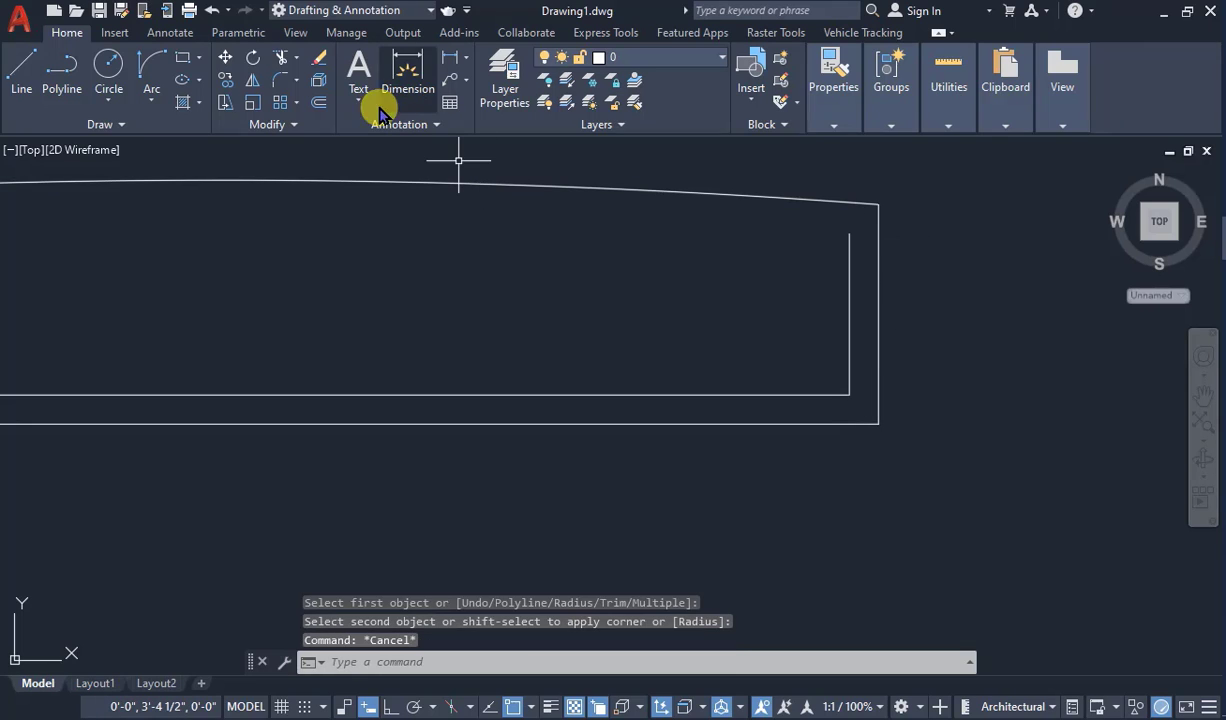
- Fillet the outer upper-right corner between the vertical edge and the arc with a 0.5 inch radius
{"action": "left_click", "coordinate": [277, 78]}
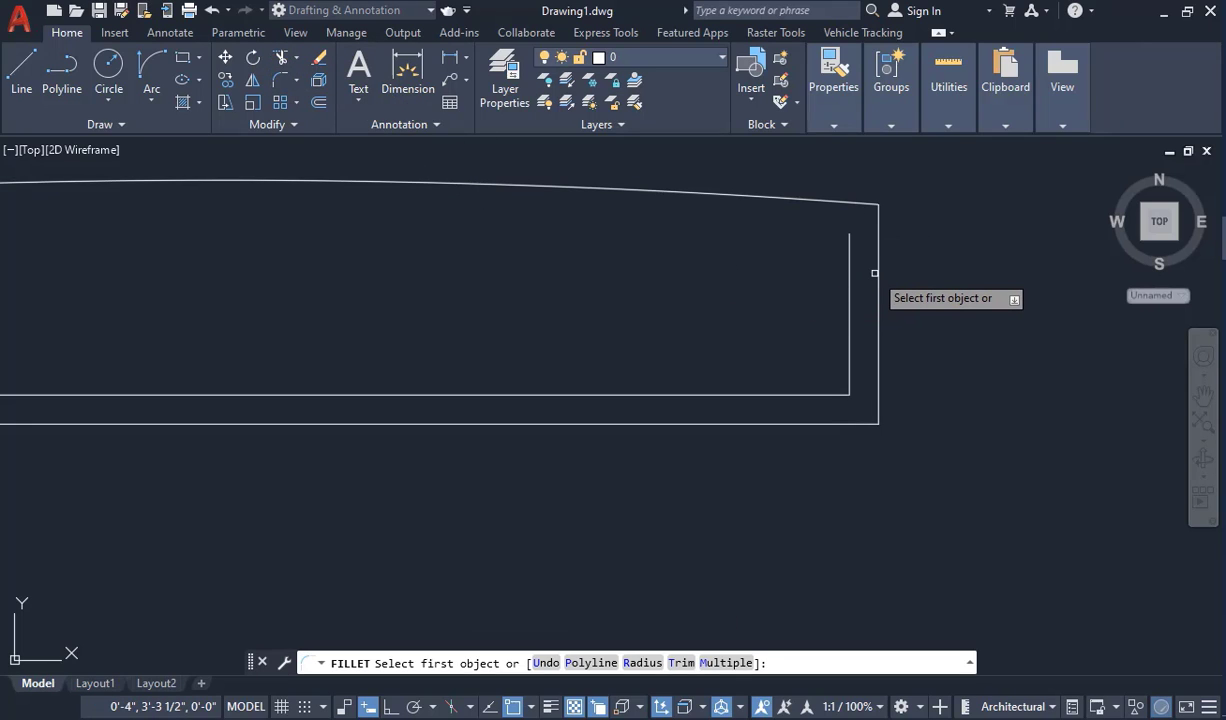
{"action": "type", "text": "r"}
{"action": "key", "text": "Return"}
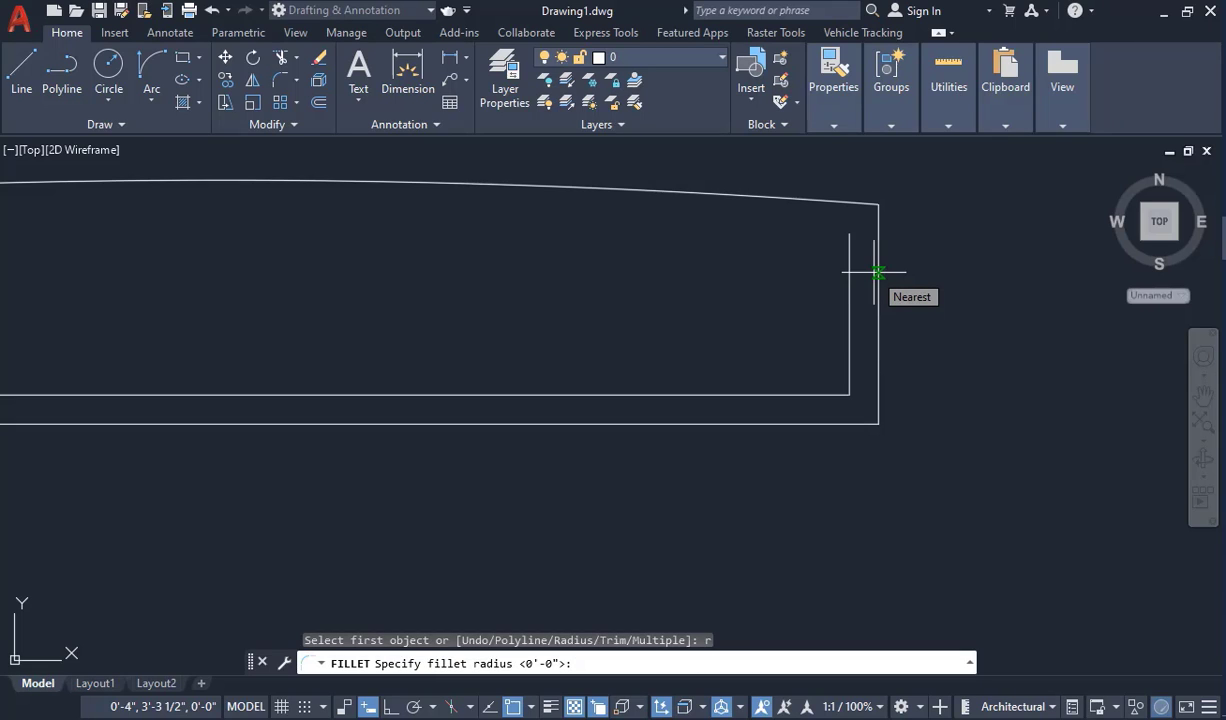
{"action": "type", "text": ".5"}
{"action": "key", "text": "Return"}
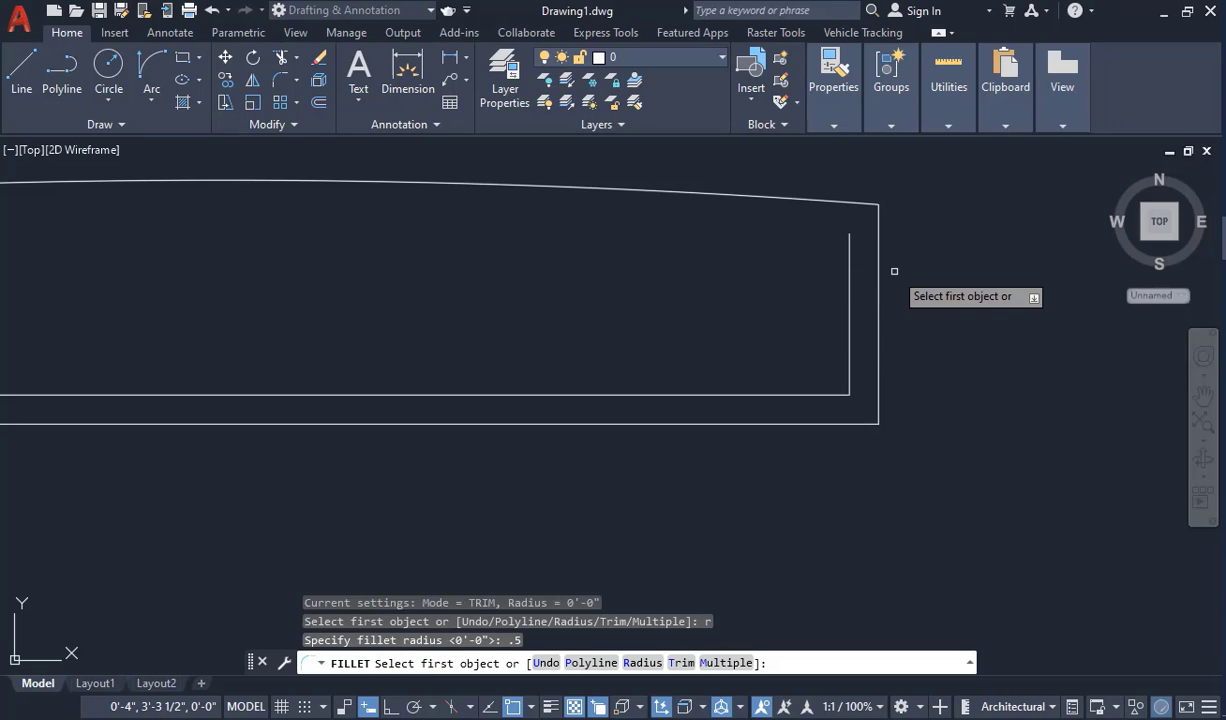
{"action": "left_click", "coordinate": [878, 276]}
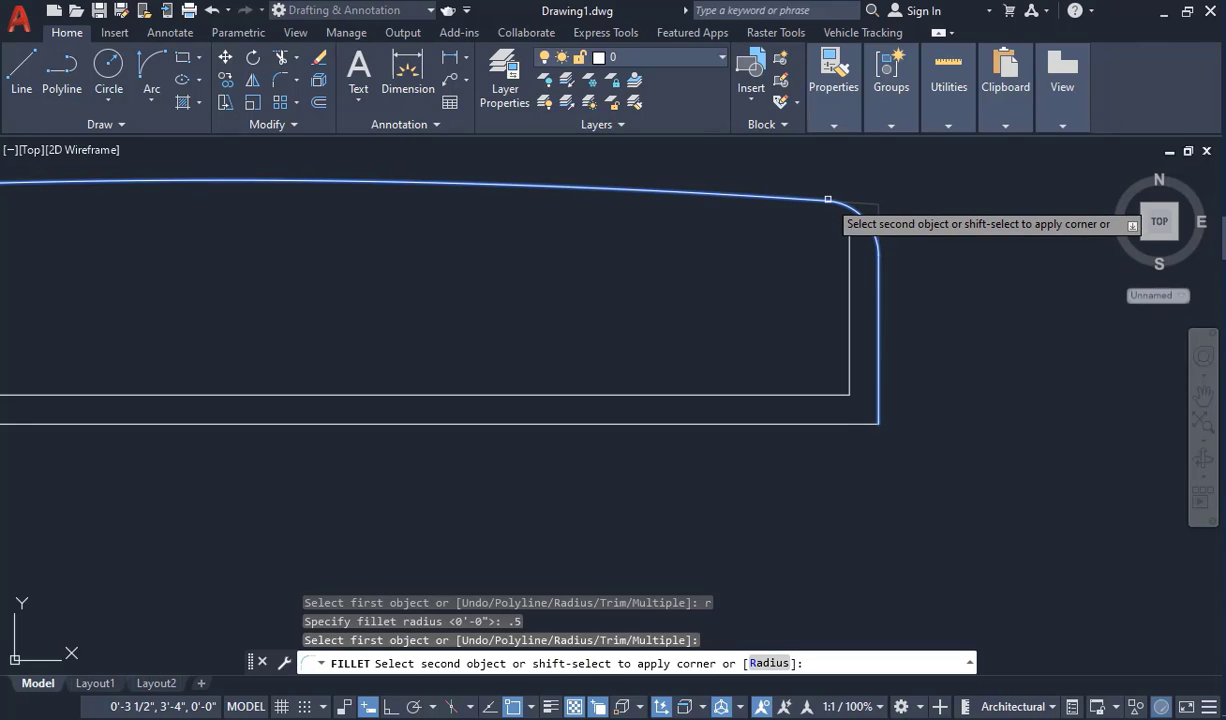
{"action": "left_click", "coordinate": [827, 199]}
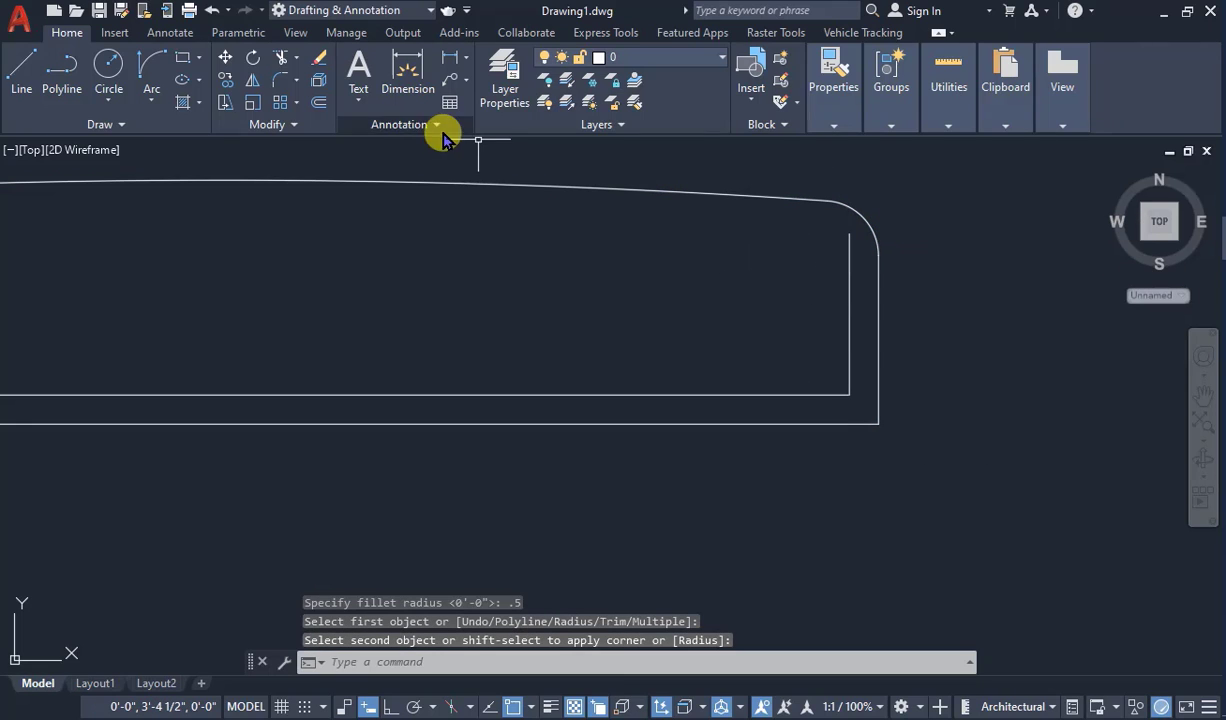
- Fillet the outer lower-right corner between the vertical edge and the bottom edge with a 0.3 inch radius
{"action": "left_click", "coordinate": [282, 79]}
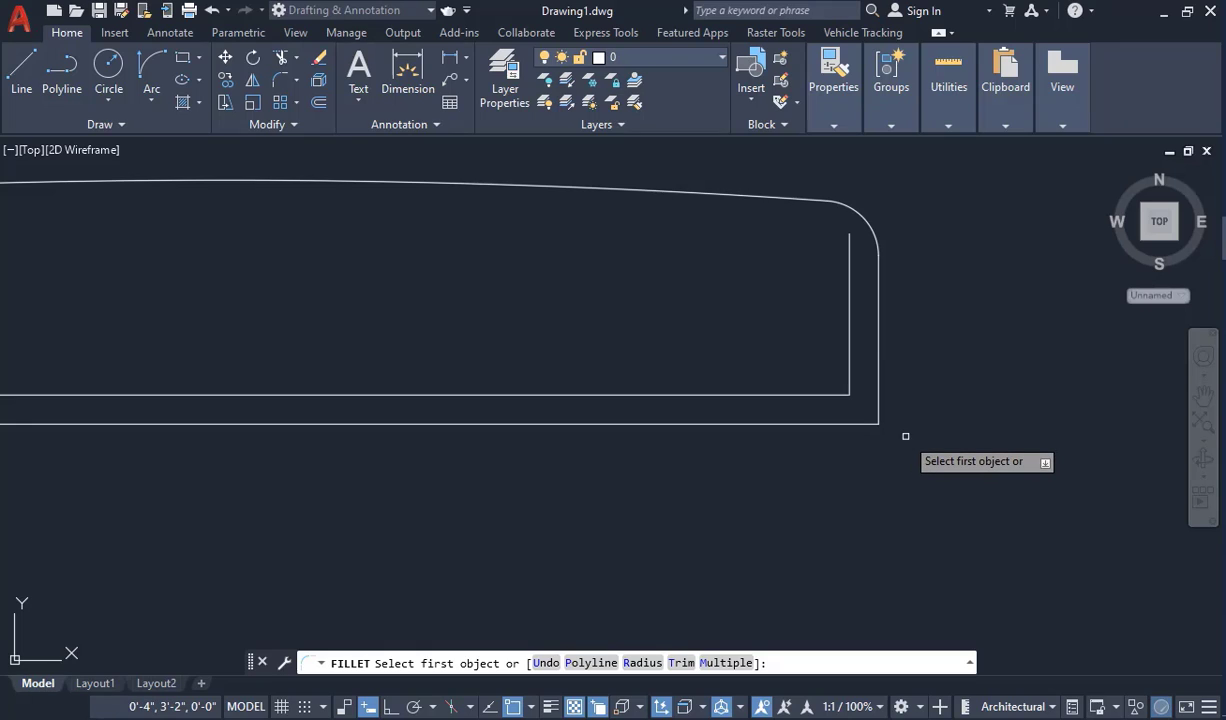
{"action": "type", "text": "r"}
{"action": "key", "text": "Return"}
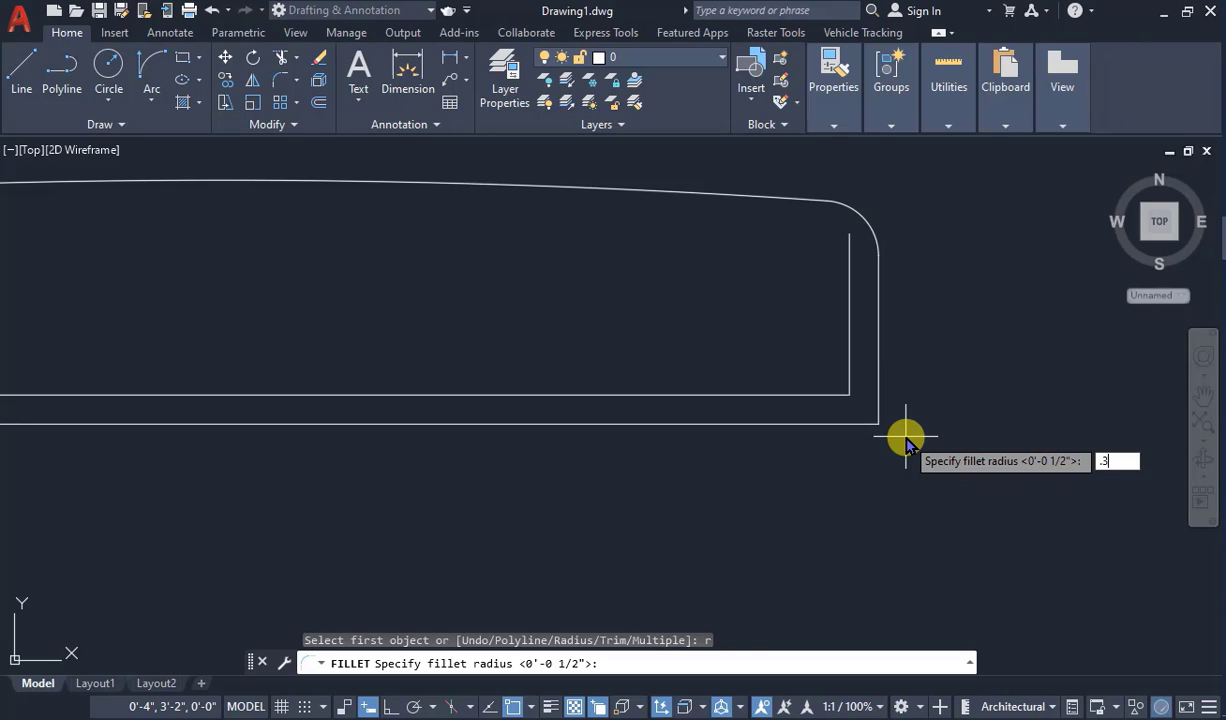
{"action": "key", "text": "Return"}
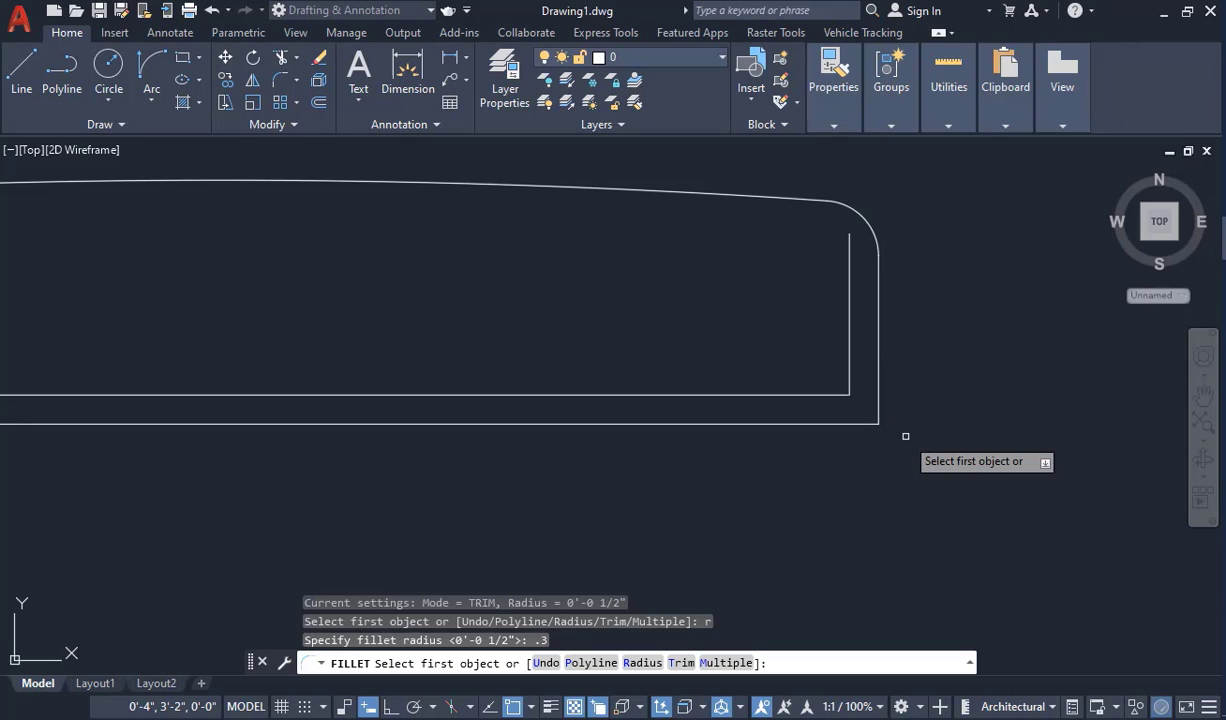
{"action": "left_click", "coordinate": [876, 393]}
{"action": "left_click", "coordinate": [834, 422]}
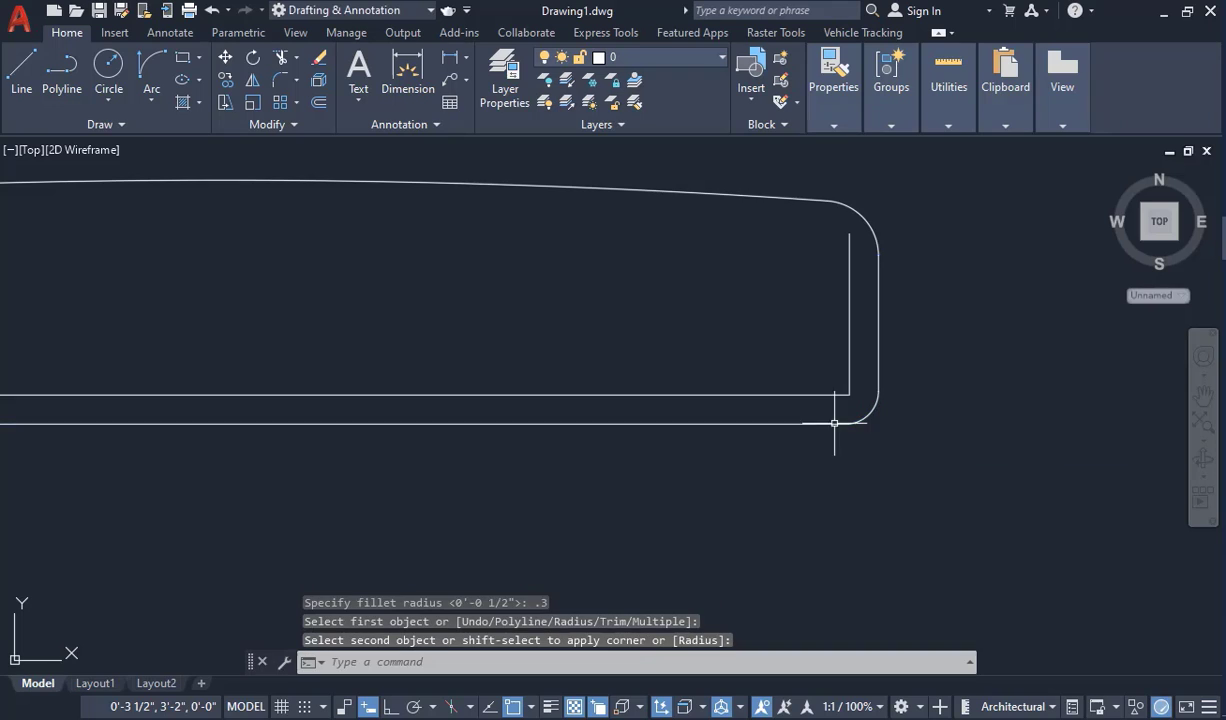
- Explode the inner outline into separate lines and delete its bottom line
{"action": "scroll", "coordinate": [968, 412], "scroll_direction": "up", "scroll_amount": 2}
{"action": "scroll", "coordinate": [992, 385], "scroll_direction": "down", "scroll_amount": 3}
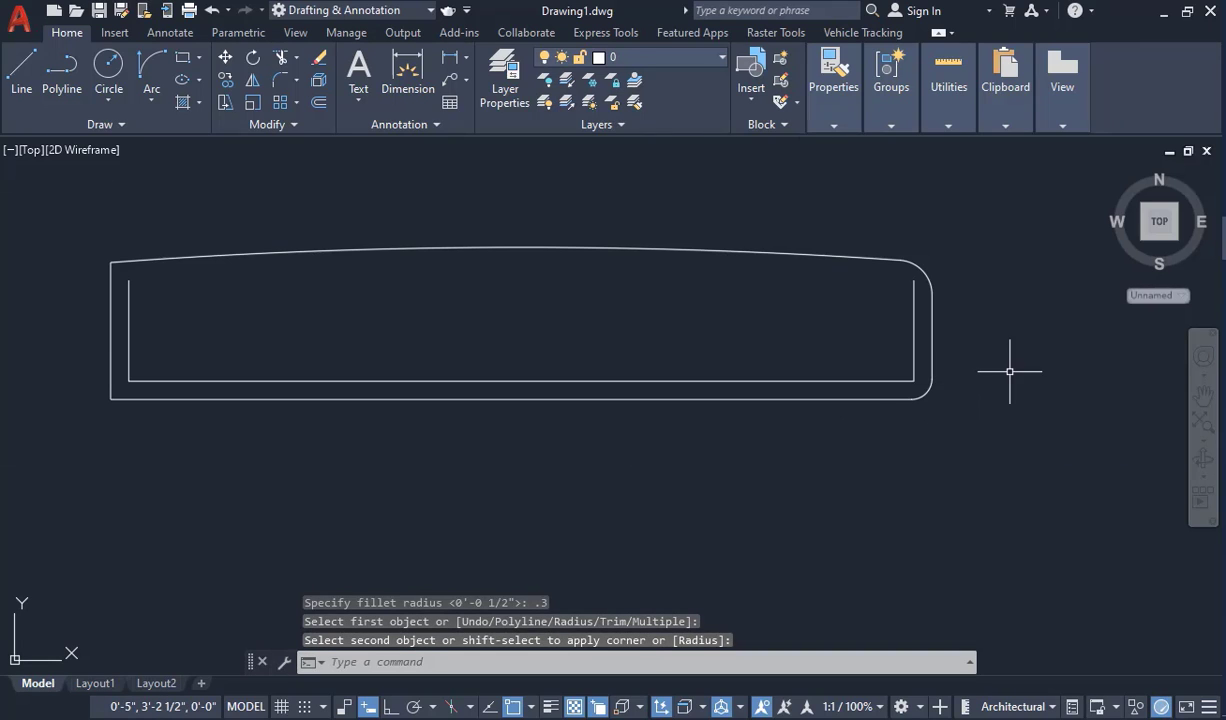
{"action": "scroll", "coordinate": [995, 375], "scroll_direction": "up", "scroll_amount": 2}
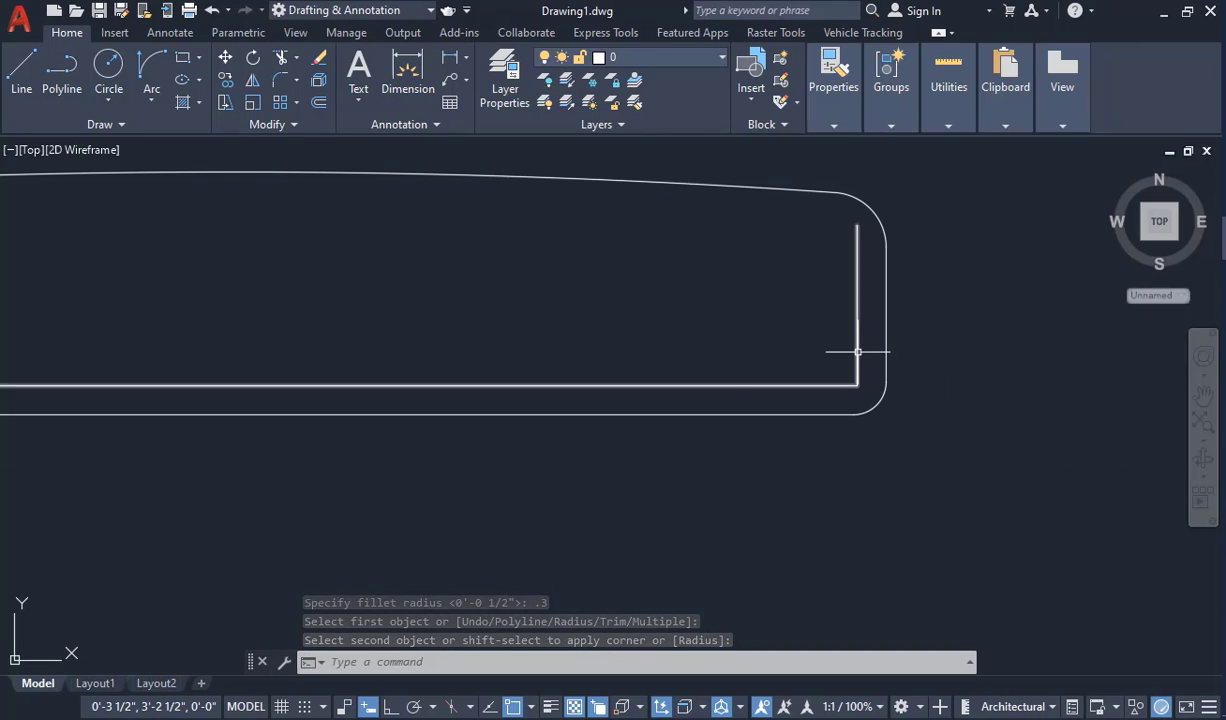
{"action": "left_click", "coordinate": [319, 80]}
{"action": "left_click", "coordinate": [519, 384]}
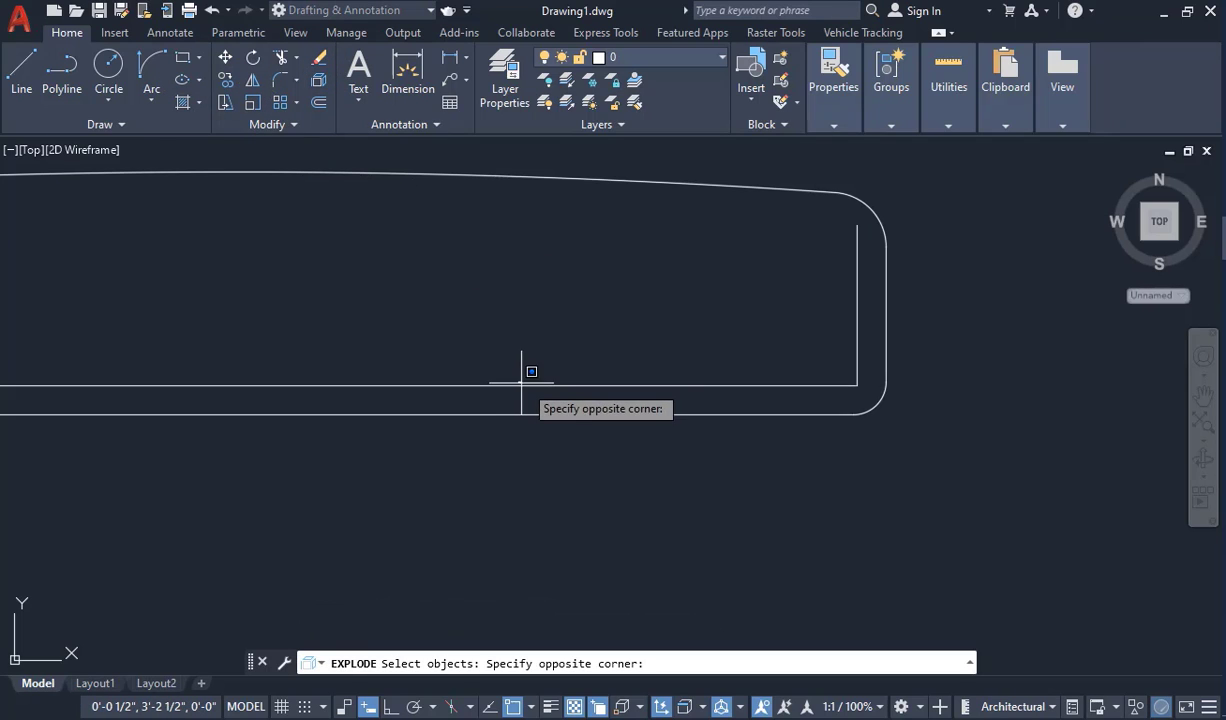
{"action": "left_click", "coordinate": [543, 384]}
{"action": "left_click", "coordinate": [543, 384]}
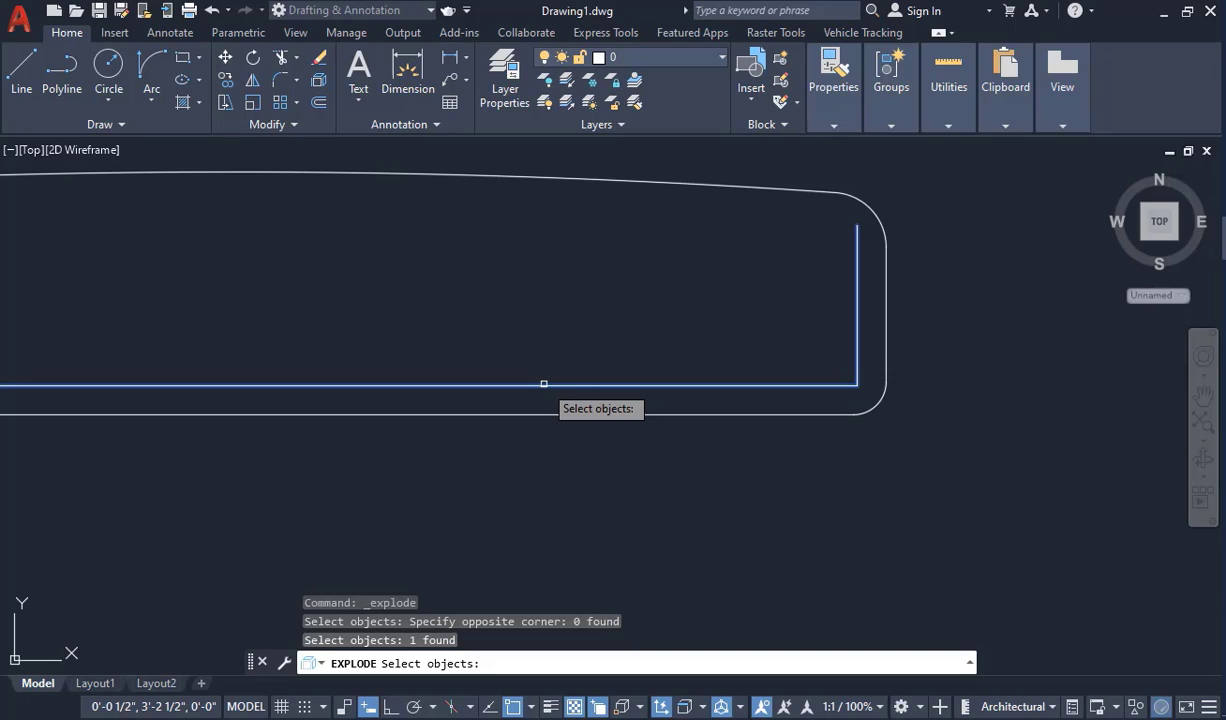
{"action": "key", "text": "Return"}
{"action": "left_click", "coordinate": [553, 384]}
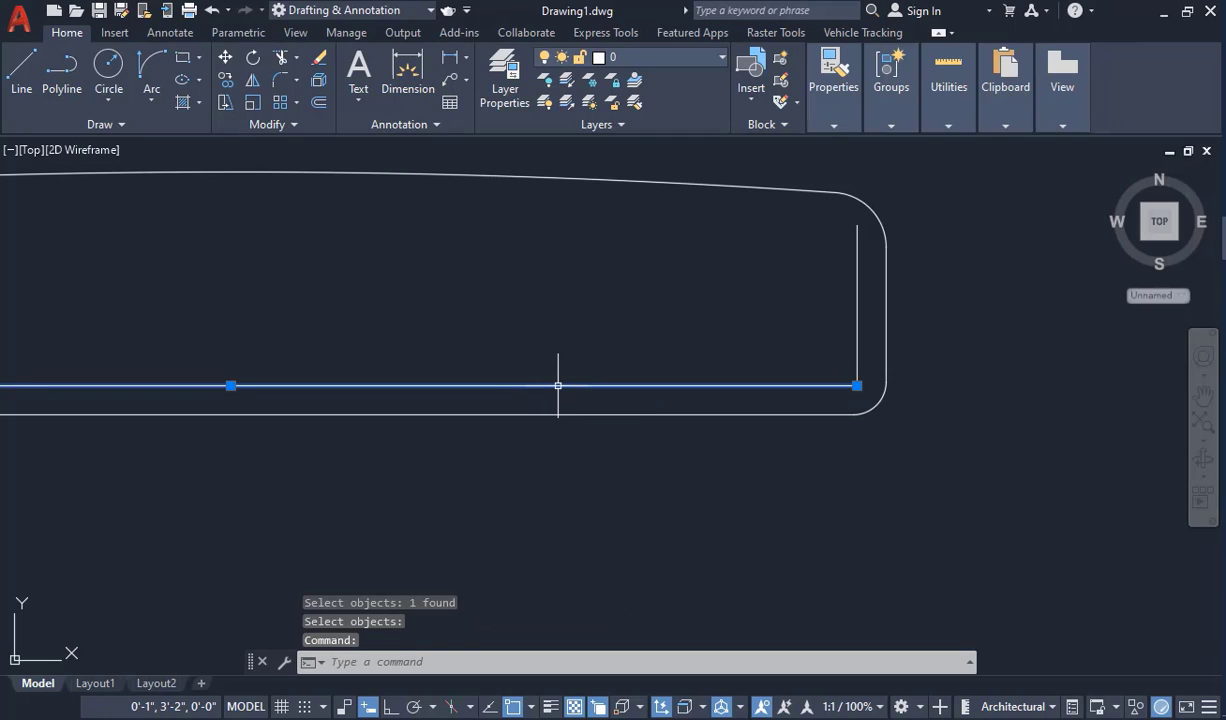
{"action": "key", "text": "Delete"}
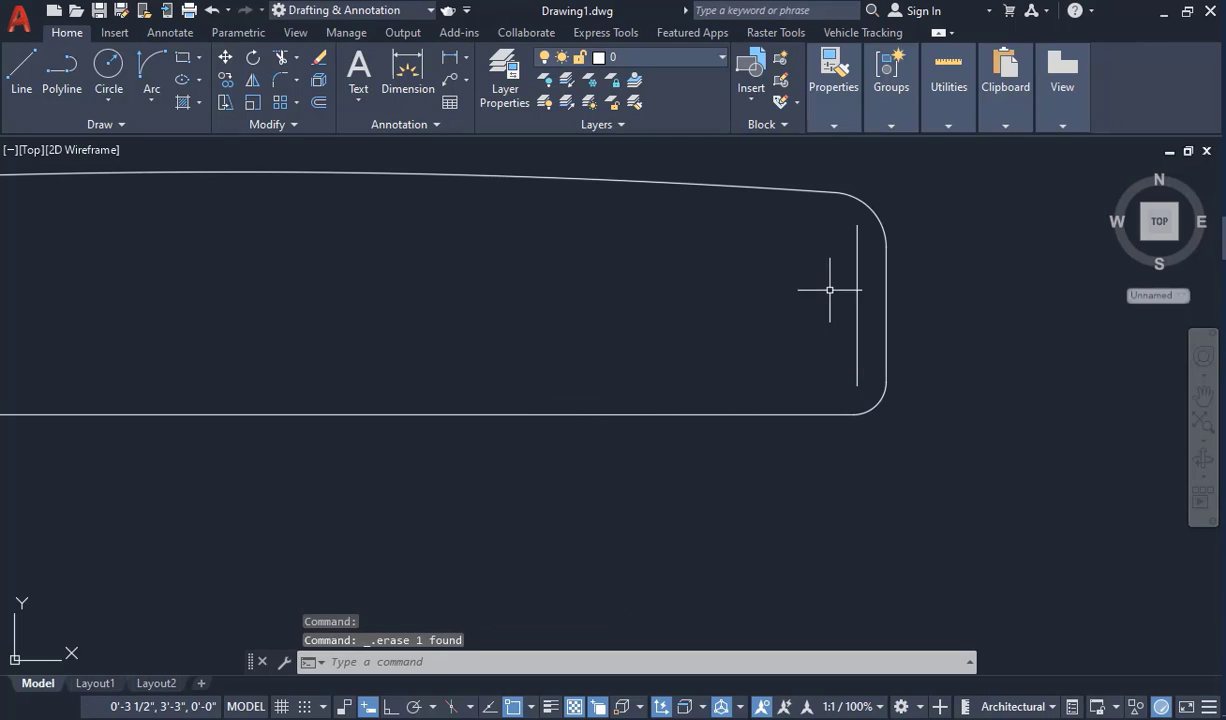
- Move the inner right vertical line so its lower end meets the bottom edge where the corner fillet begins
{"action": "left_click", "coordinate": [801, 216]}
{"action": "left_click", "coordinate": [863, 395]}
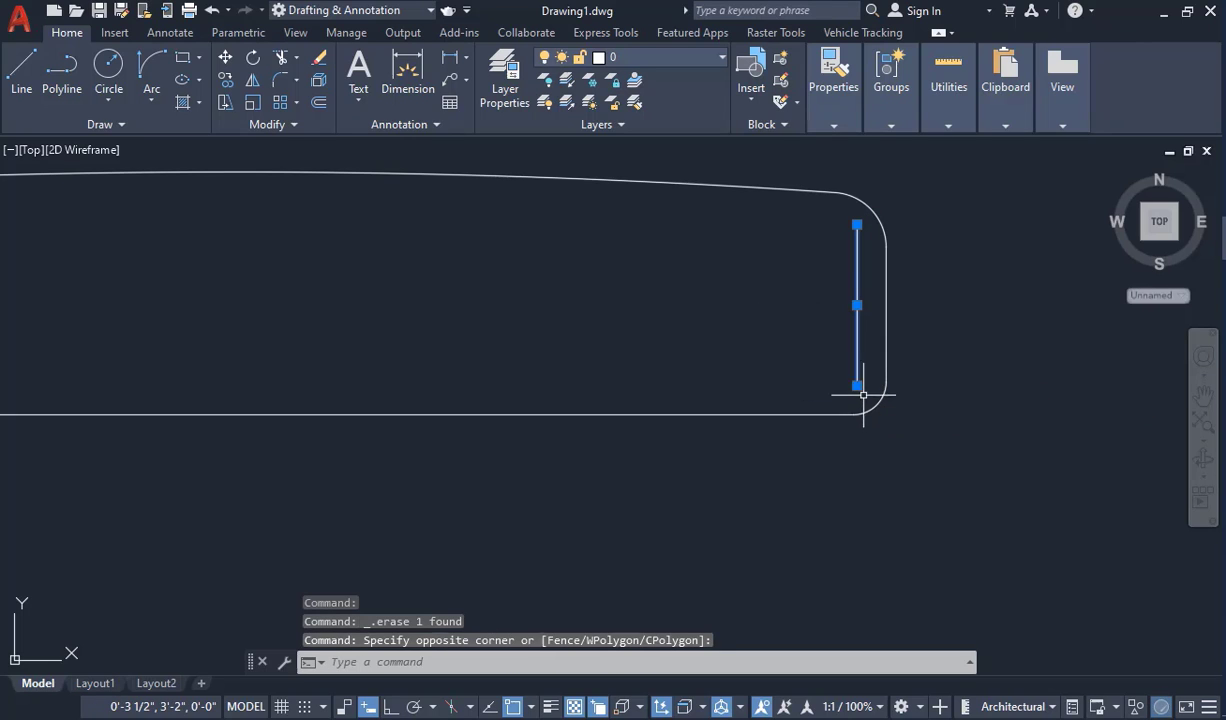
{"action": "left_click", "coordinate": [226, 58]}
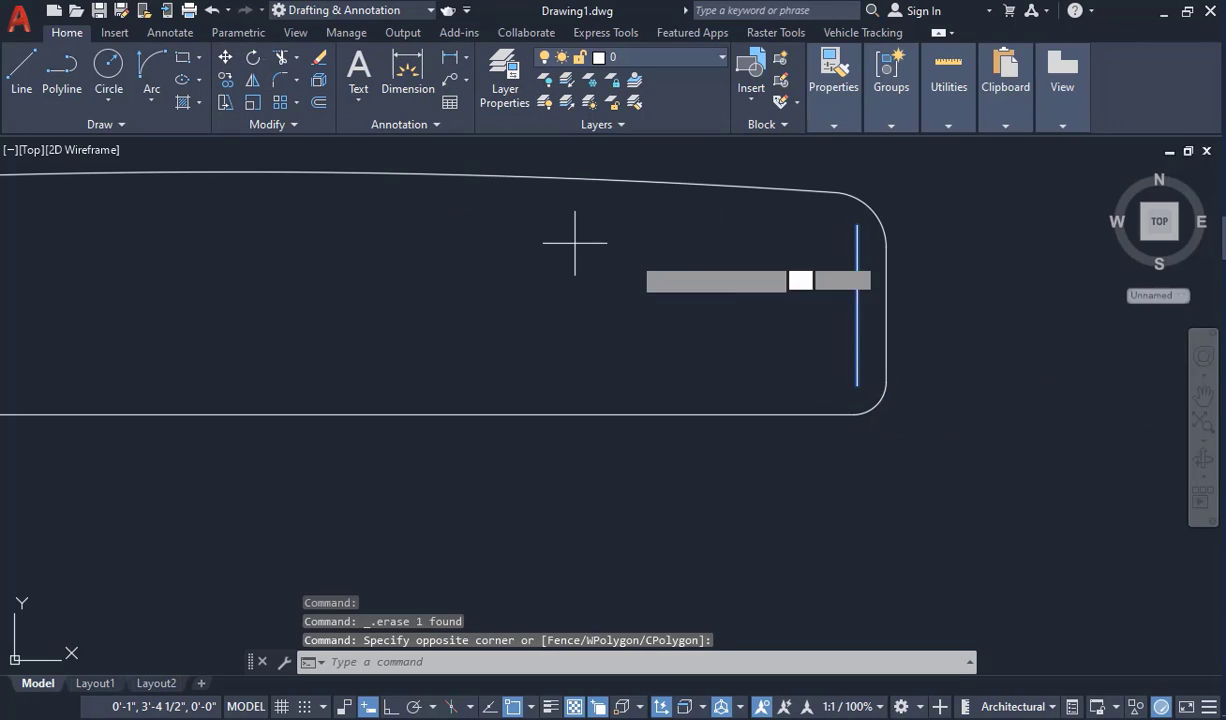
{"action": "scroll", "coordinate": [840, 395], "scroll_direction": "up", "scroll_amount": 3}
{"action": "left_click", "coordinate": [840, 389]}
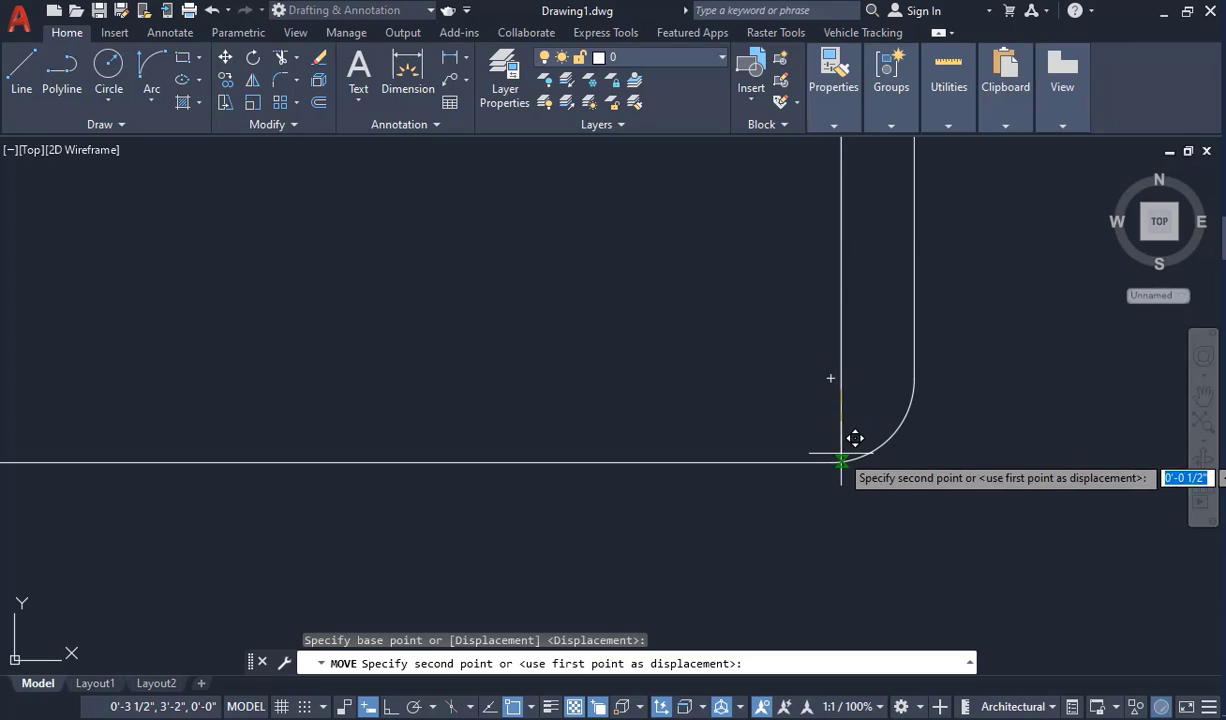
{"action": "left_click", "coordinate": [834, 462]}
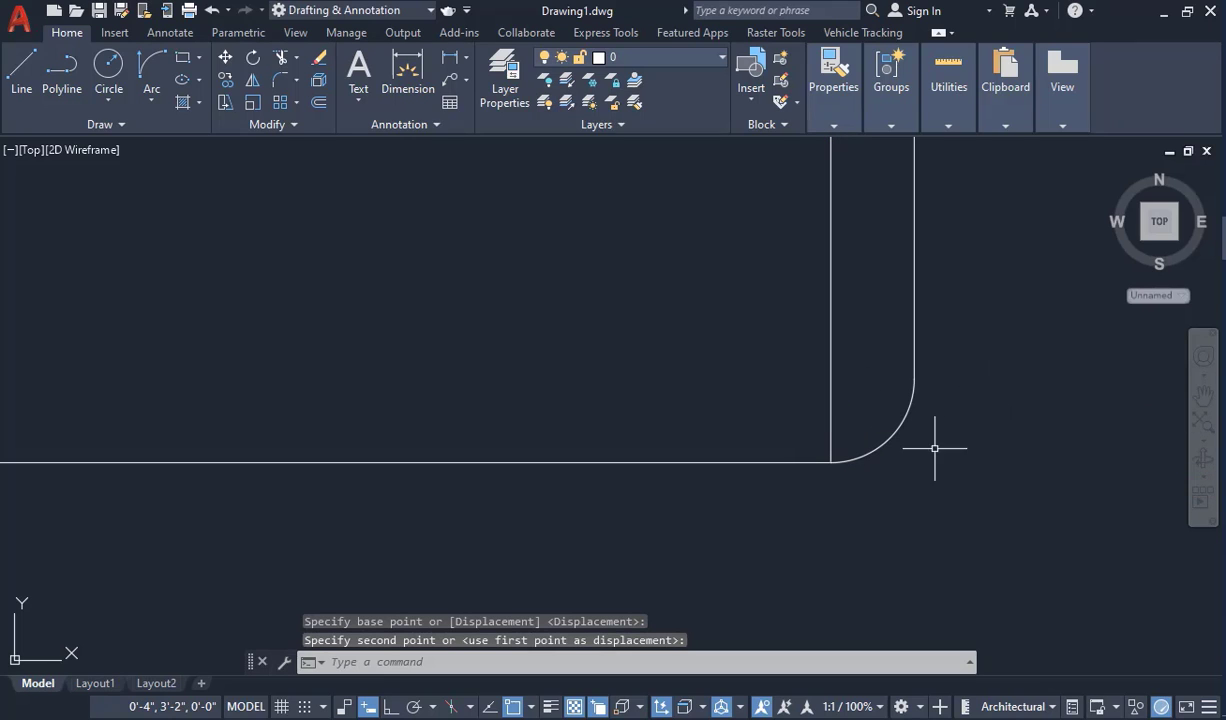
{"action": "key", "text": "Escape"}
- Stretch the lower end of the outer right edge slightly inward so that the edge slants
{"action": "scroll", "coordinate": [856, 509], "scroll_direction": "down", "scroll_amount": 2}
{"action": "scroll", "coordinate": [925, 474], "scroll_direction": "up", "scroll_amount": 1}
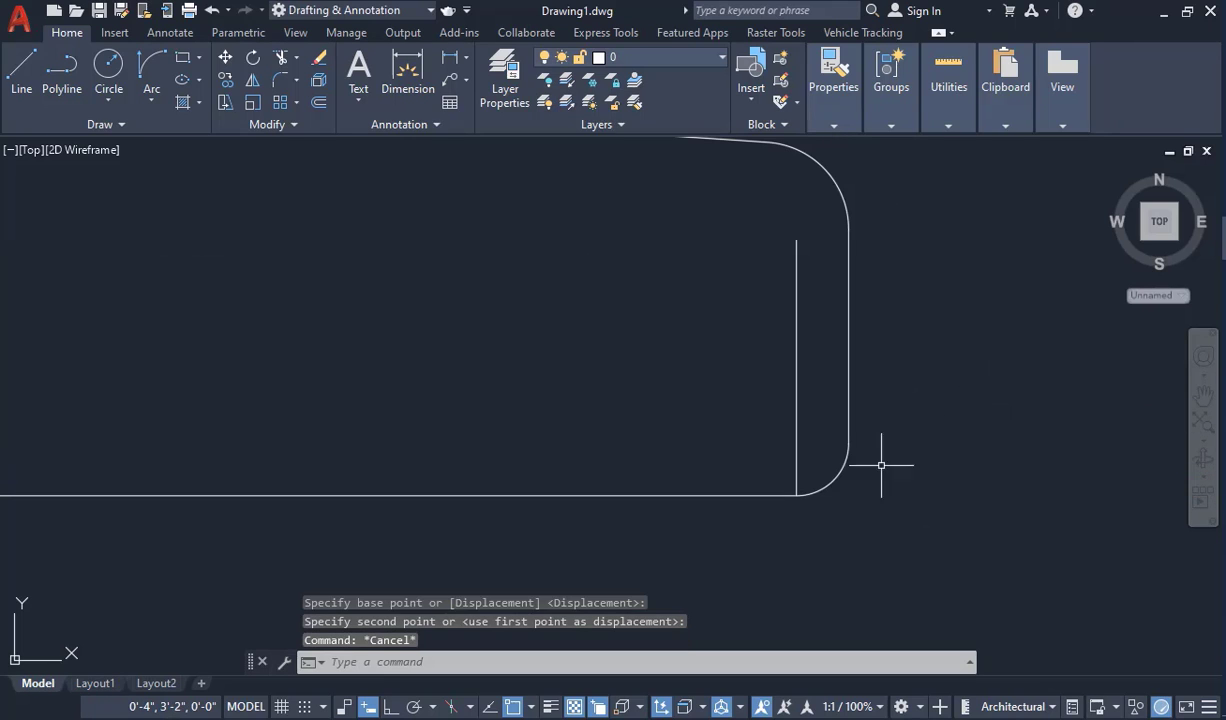
{"action": "left_click", "coordinate": [851, 413]}
{"action": "scroll", "coordinate": [855, 458], "scroll_direction": "up", "scroll_amount": 3}
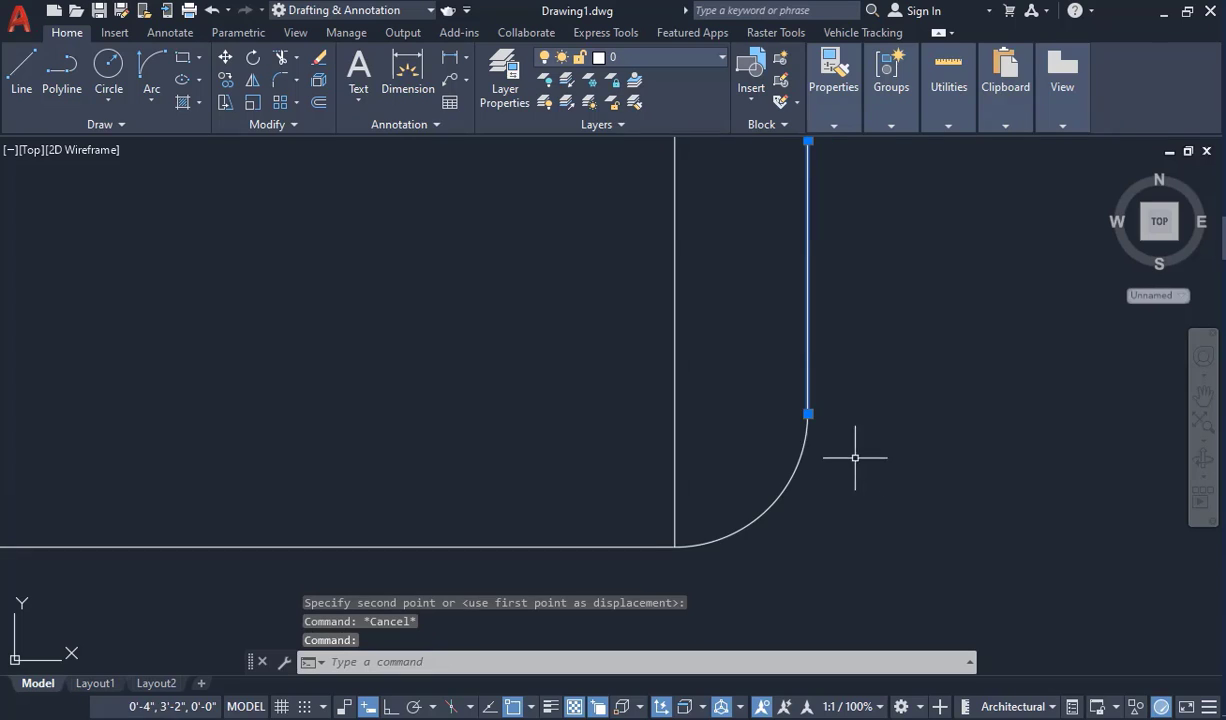
{"action": "left_click", "coordinate": [808, 413]}
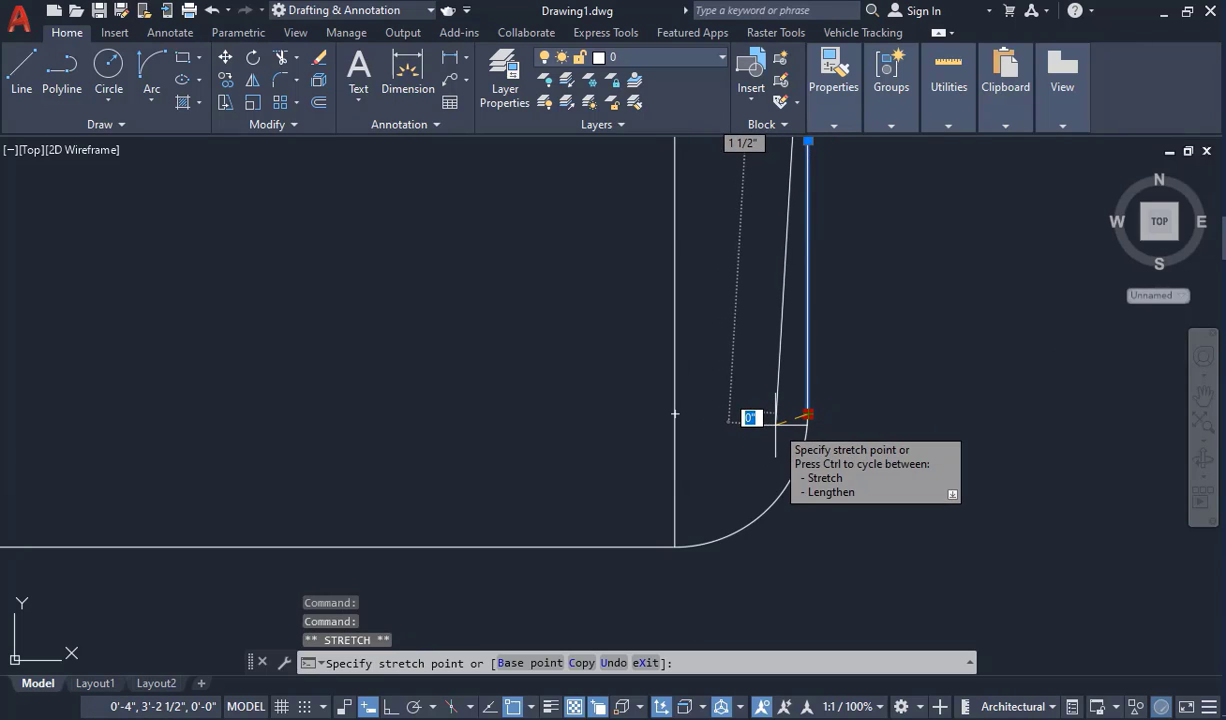
{"action": "left_click", "coordinate": [808, 425]}
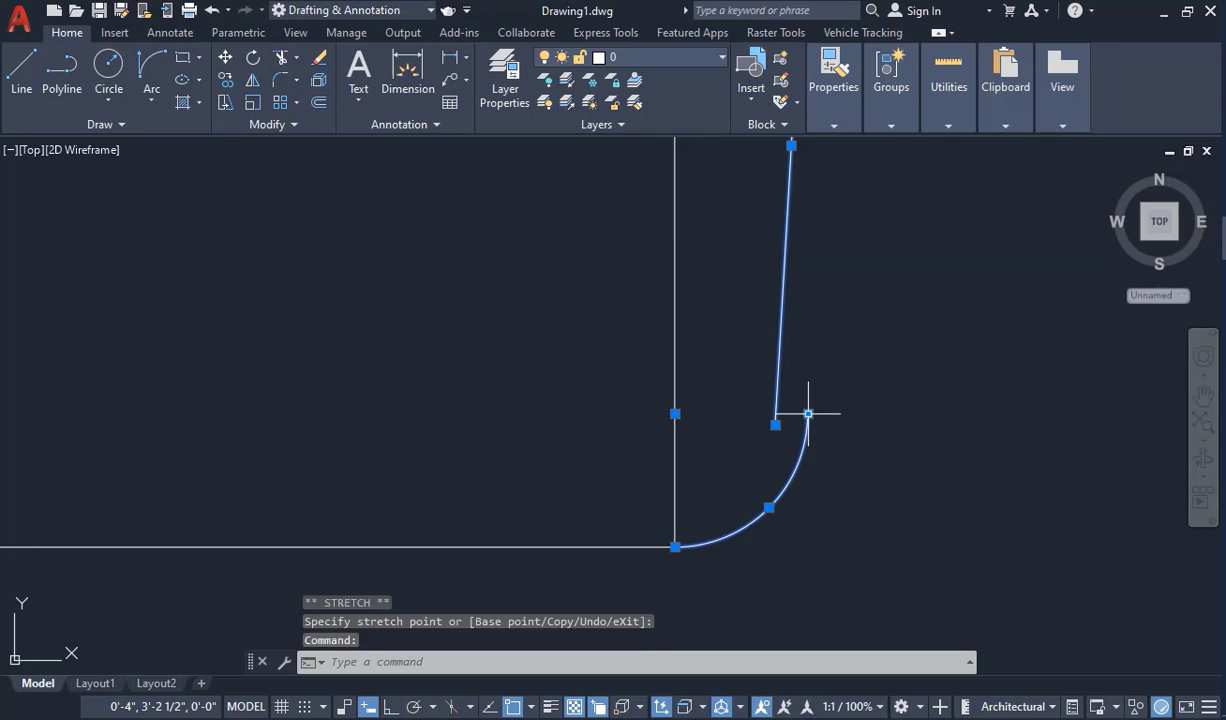
- Reshape the lower-right corner arc by attaching its upper end to the slanted edge and pulling its midpoint inward to flatten it
{"action": "left_click", "coordinate": [808, 413]}
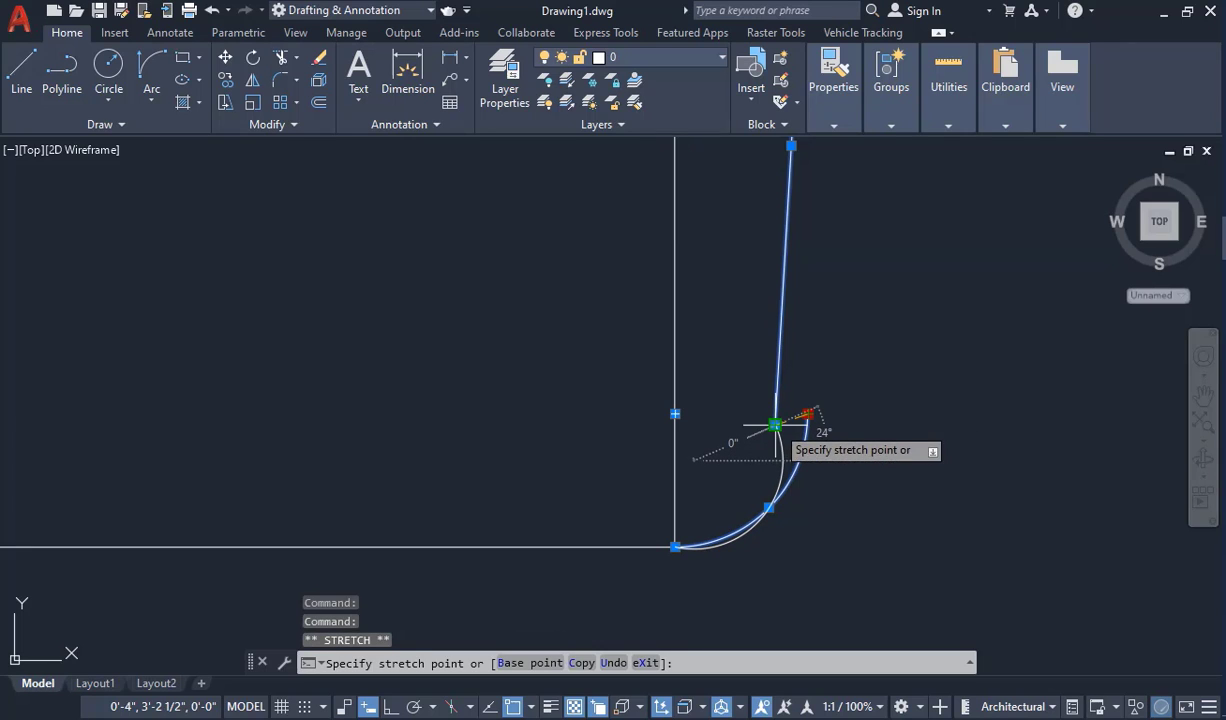
{"action": "left_click", "coordinate": [775, 425]}
{"action": "left_click", "coordinate": [762, 517]}
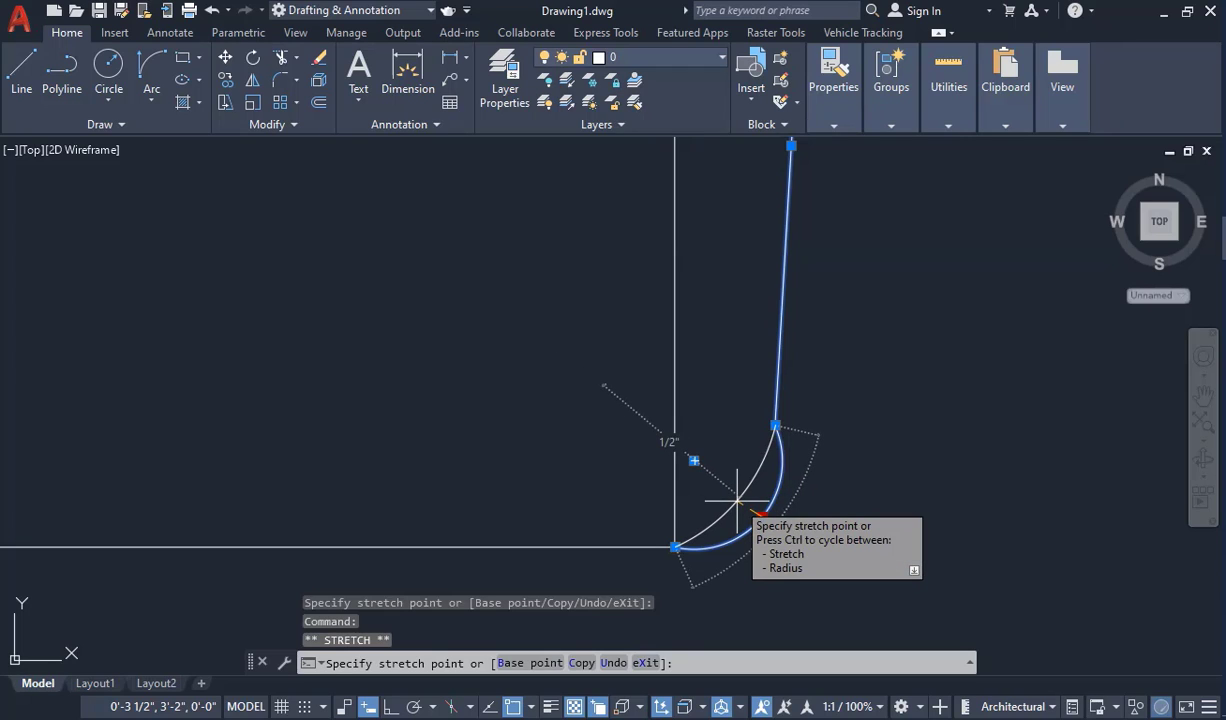
{"action": "left_click", "coordinate": [740, 497]}
{"action": "key", "text": "Escape"}
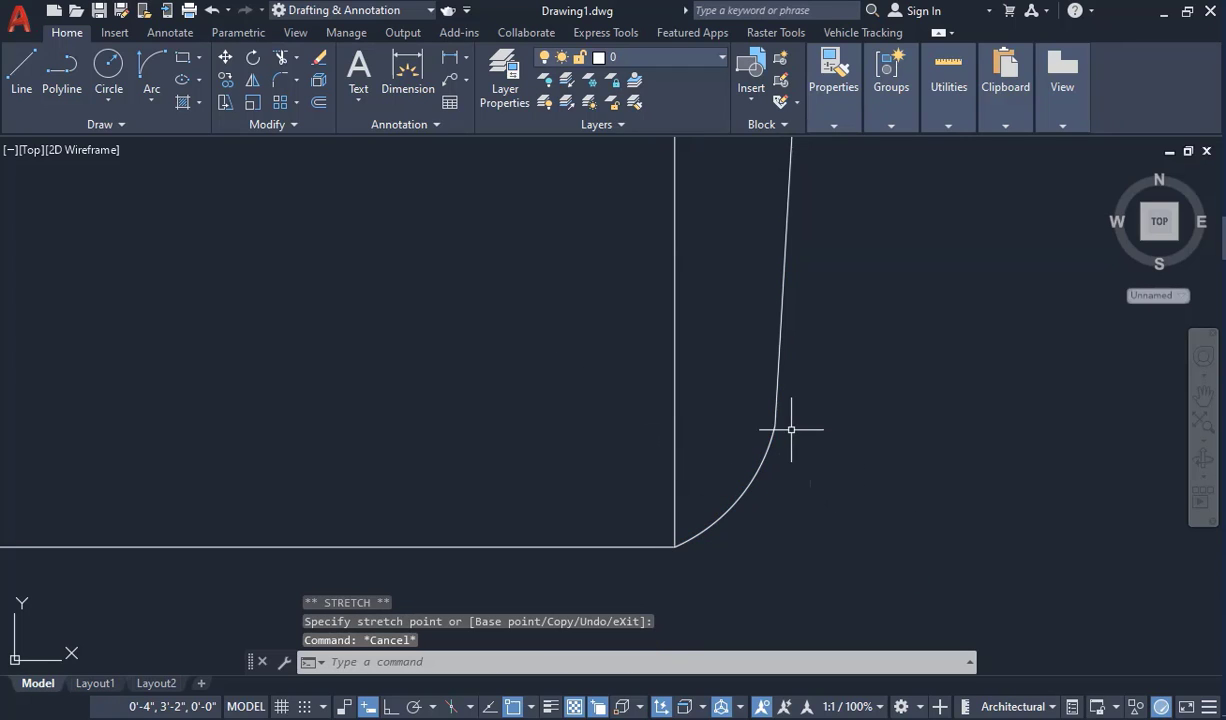
- Draw a vertical line from the bottom edge's midpoint up to the top arc with Ortho turned on
{"action": "scroll", "coordinate": [805, 420], "scroll_direction": "down", "scroll_amount": 5}
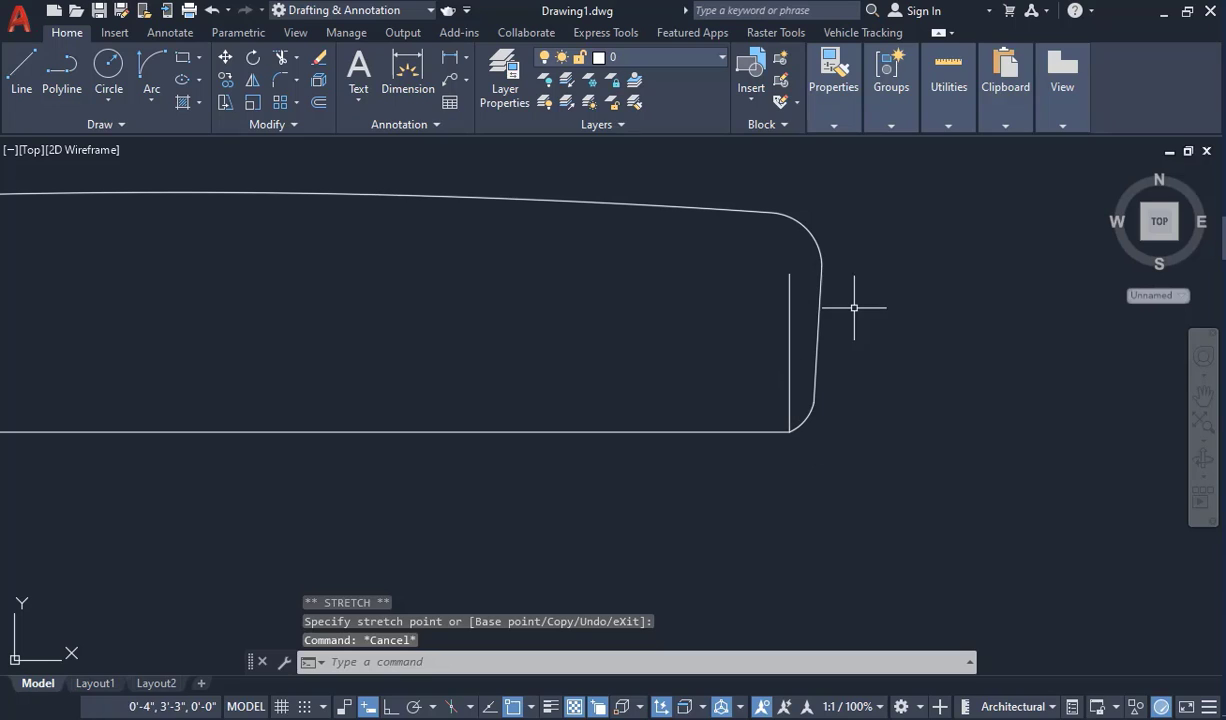
{"action": "scroll", "coordinate": [914, 310], "scroll_direction": "down", "scroll_amount": 4}
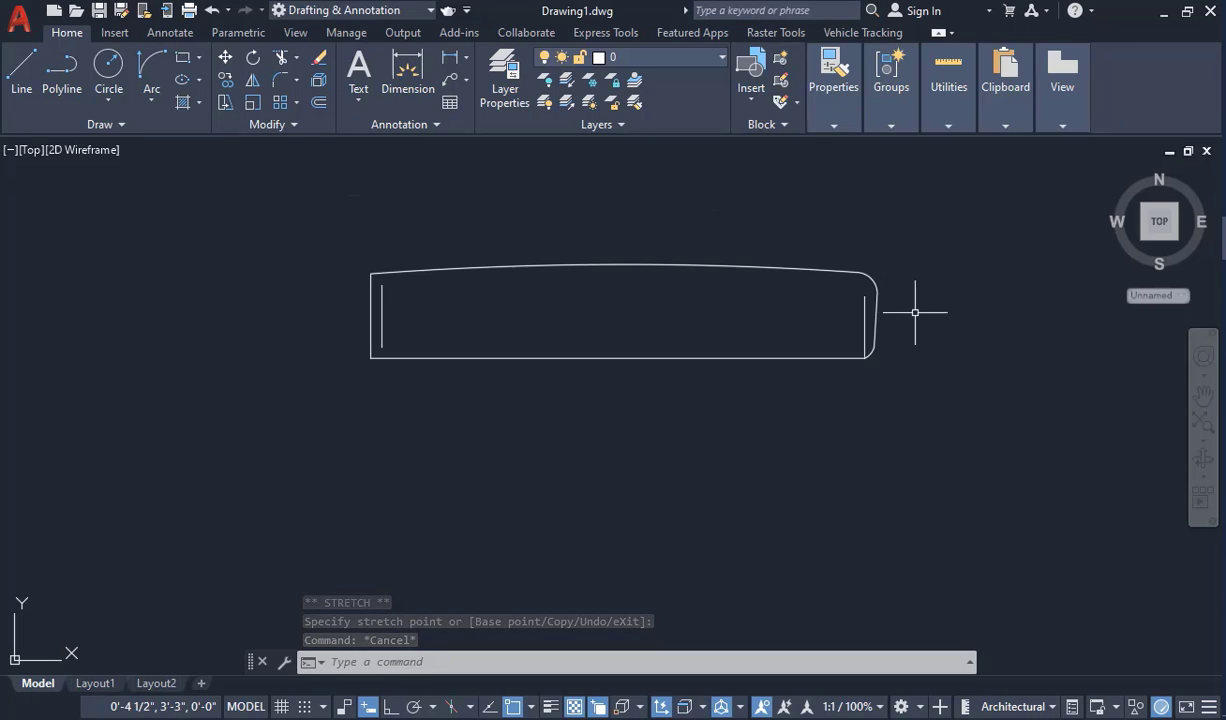
{"action": "scroll", "coordinate": [898, 291], "scroll_direction": "up", "scroll_amount": 2}
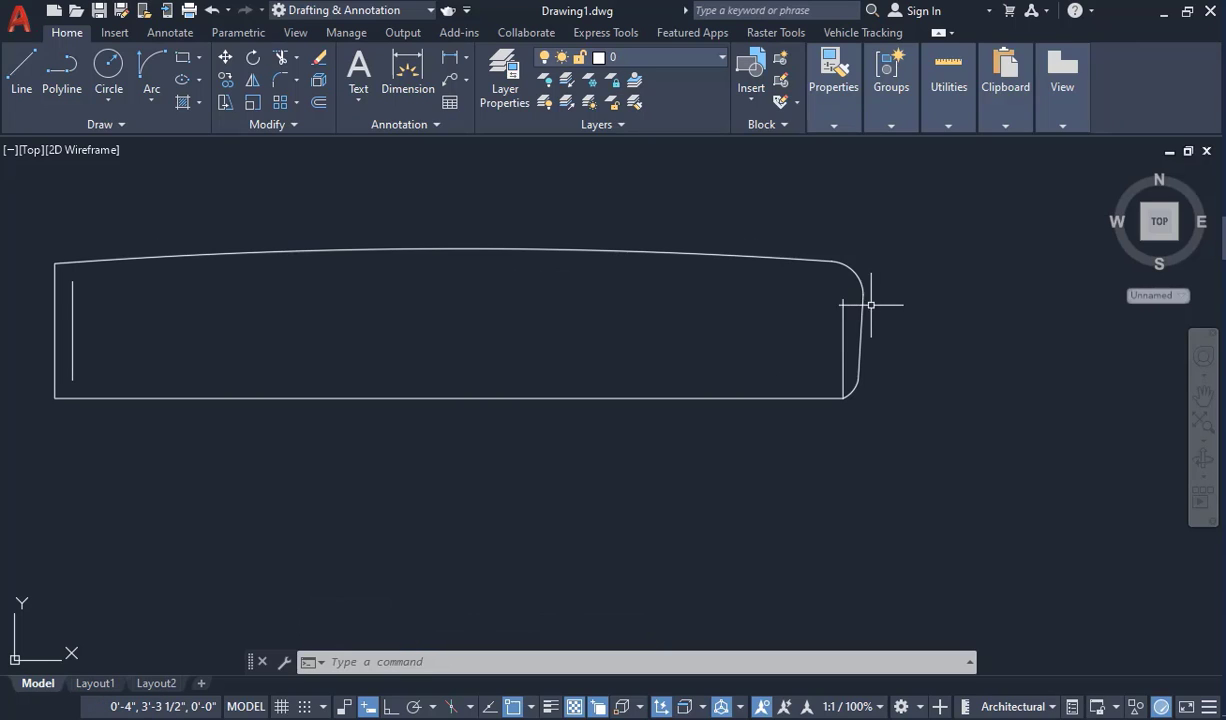
{"action": "scroll", "coordinate": [905, 330], "scroll_direction": "up", "scroll_amount": 3}
{"action": "scroll", "coordinate": [889, 331], "scroll_direction": "down", "scroll_amount": 5}
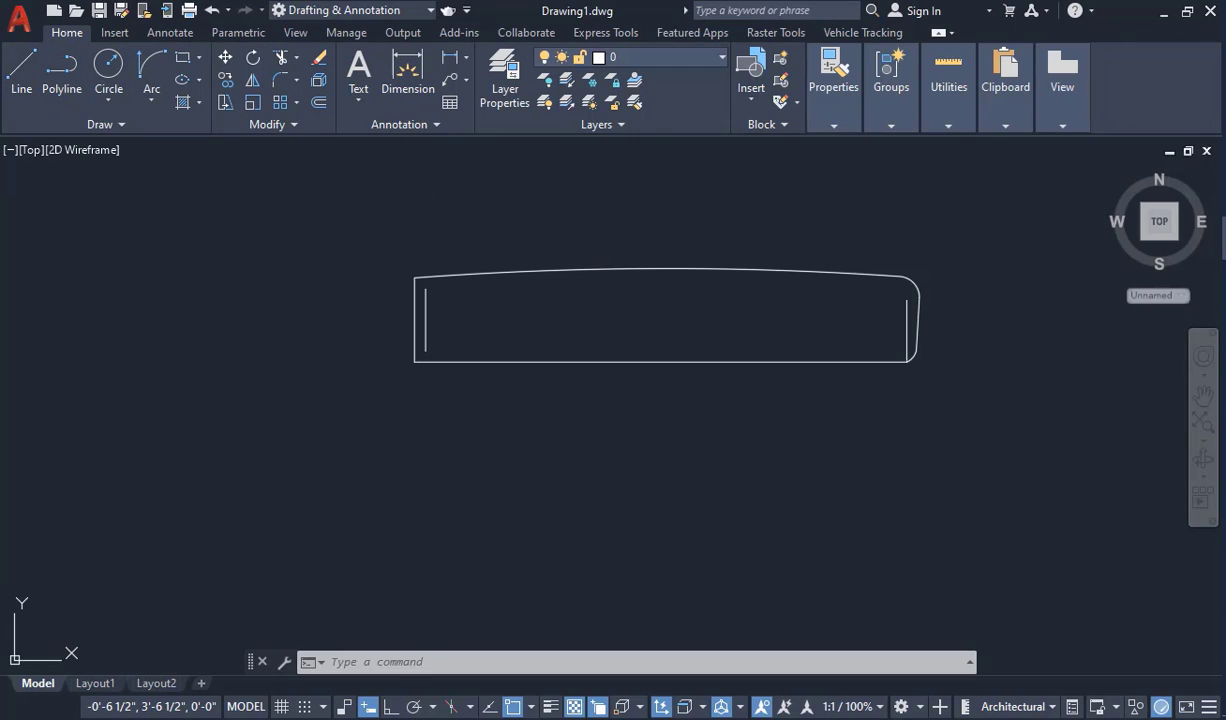
{"action": "left_click", "coordinate": [21, 68]}
{"action": "scroll", "coordinate": [650, 255], "scroll_direction": "up", "scroll_amount": 2}
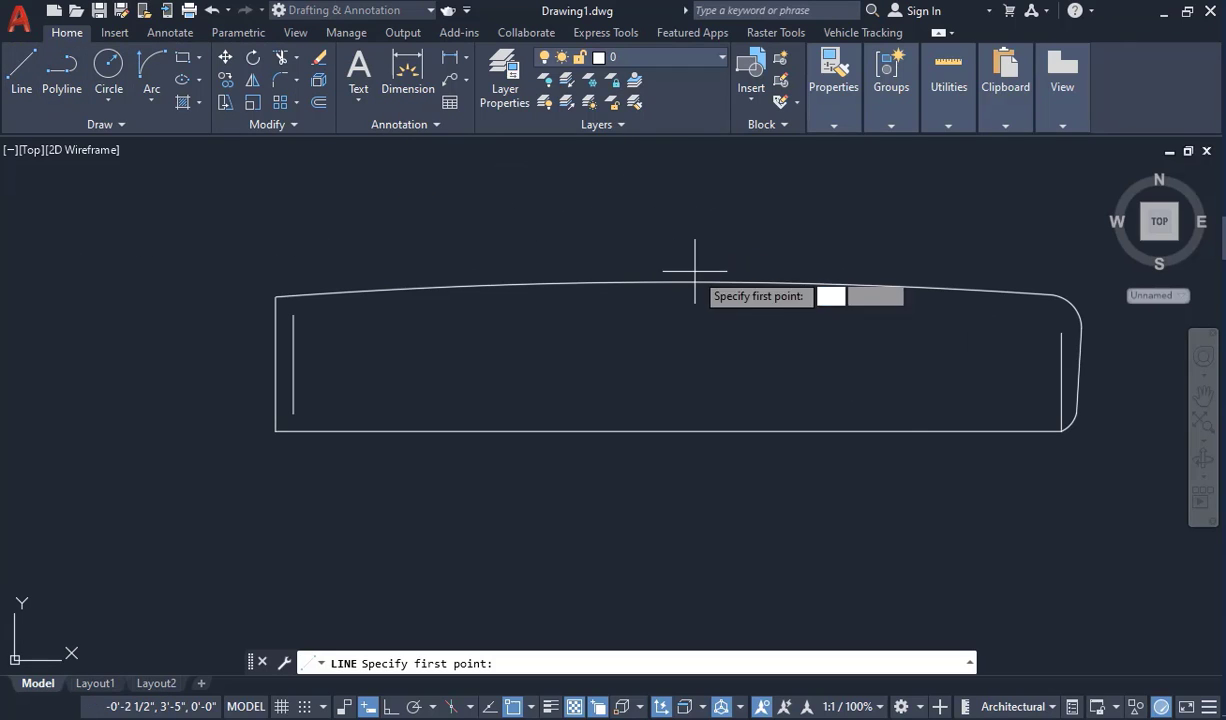
{"action": "left_click", "coordinate": [668, 431]}
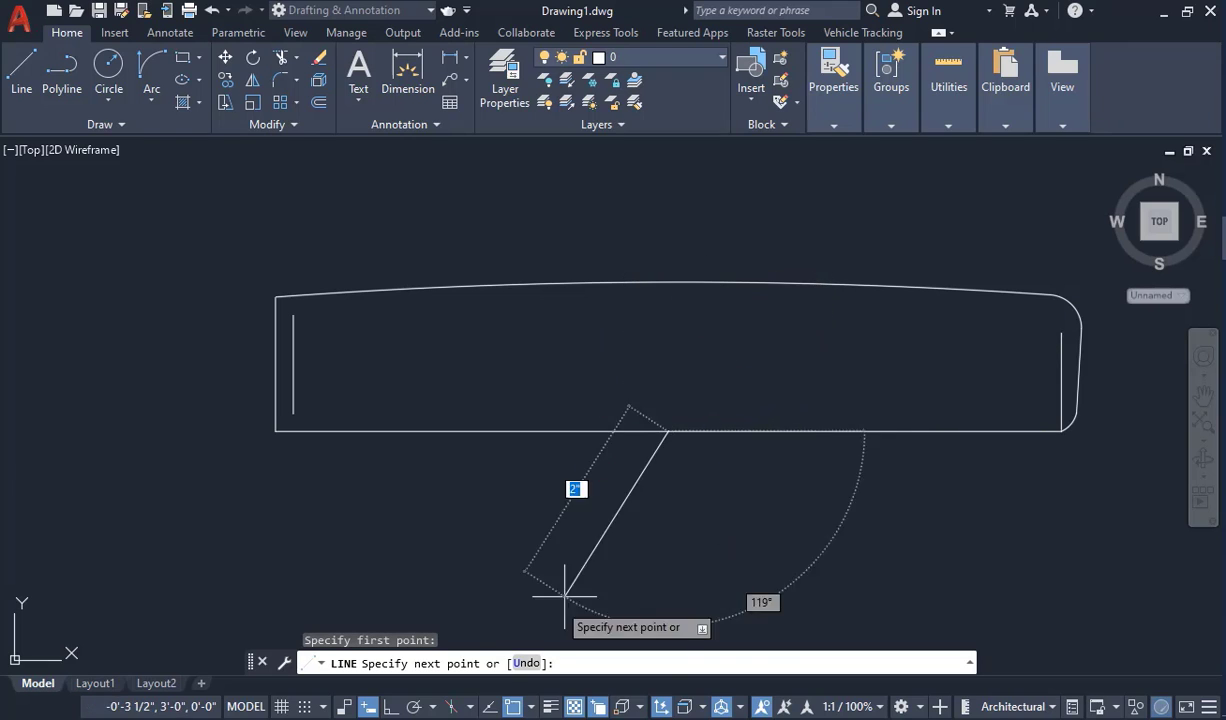
{"action": "left_click", "coordinate": [390, 706]}
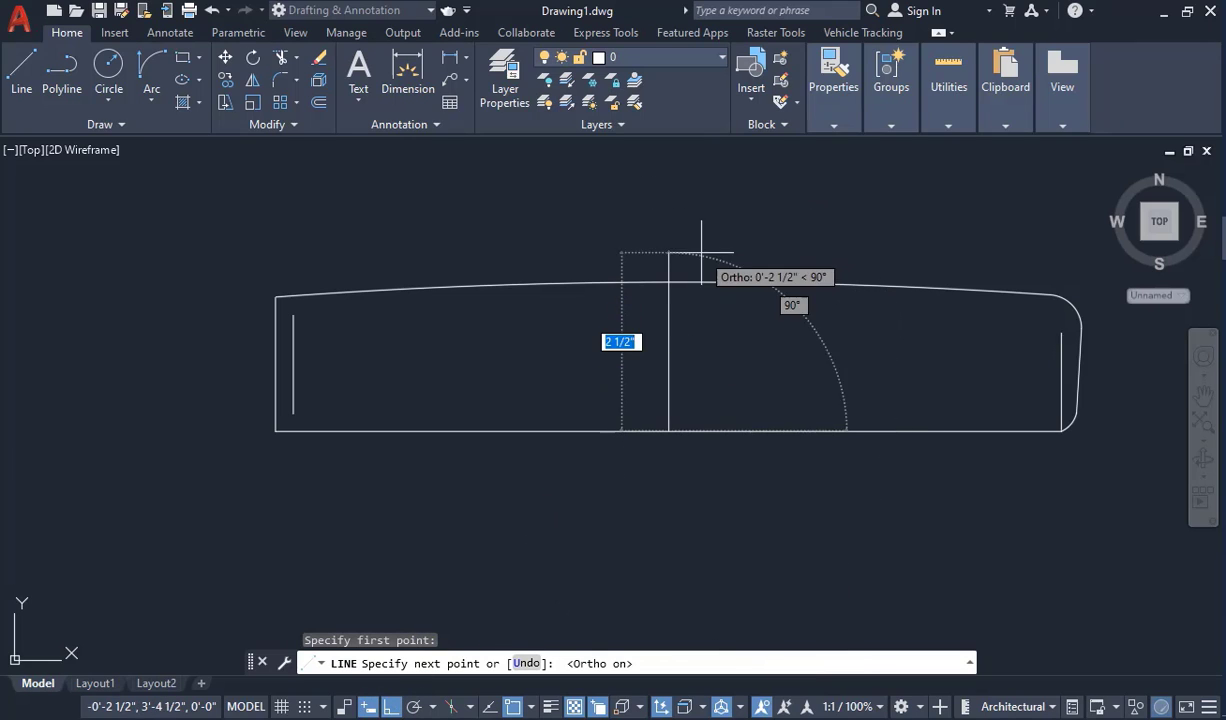
{"action": "left_click", "coordinate": [668, 284]}
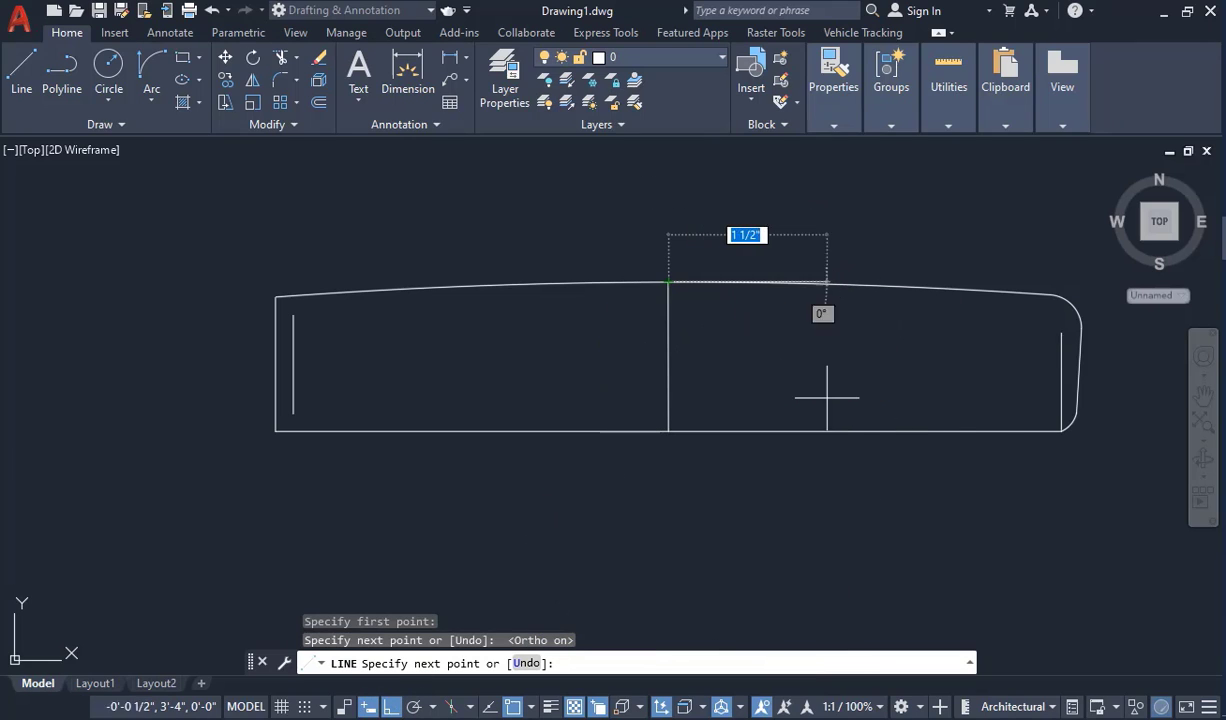
{"action": "key", "text": "Escape"}
- Draw a start-end-direction arc from the inner right line's upper end to the center line just below the top arc, with Ortho off
{"action": "scroll", "coordinate": [1127, 369], "scroll_direction": "up", "scroll_amount": 2}
{"action": "left_click", "coordinate": [156, 68]}
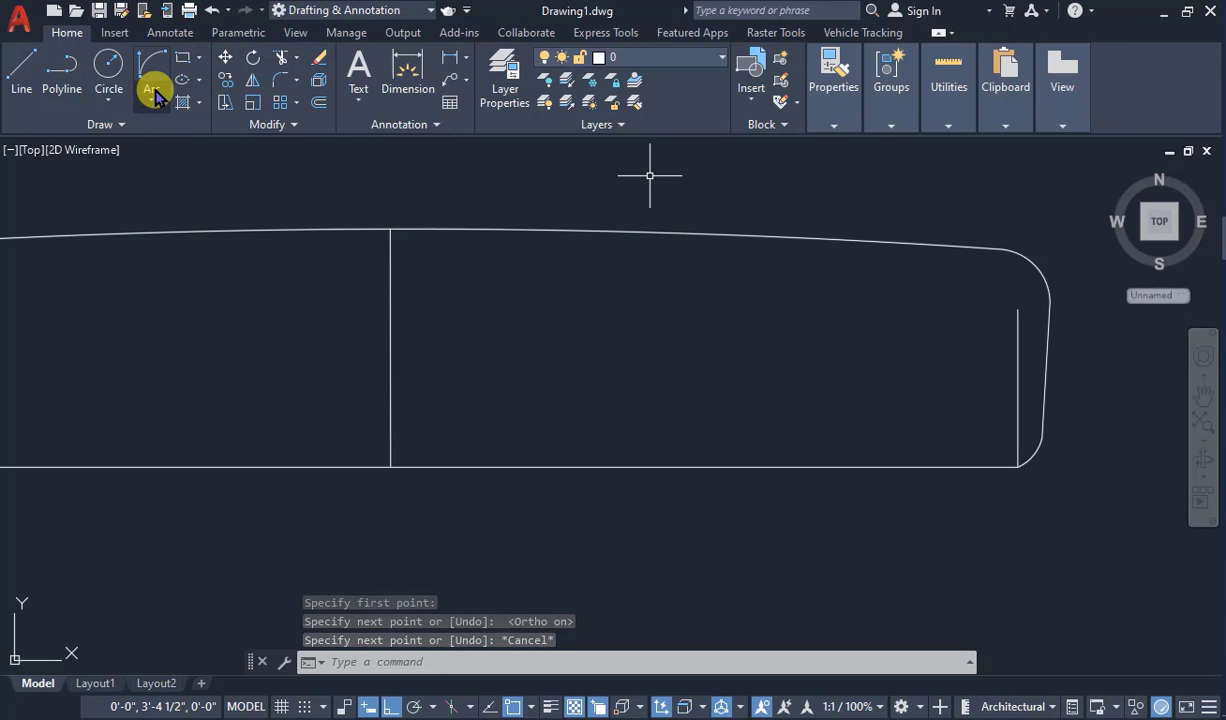
{"action": "left_click", "coordinate": [148, 68]}
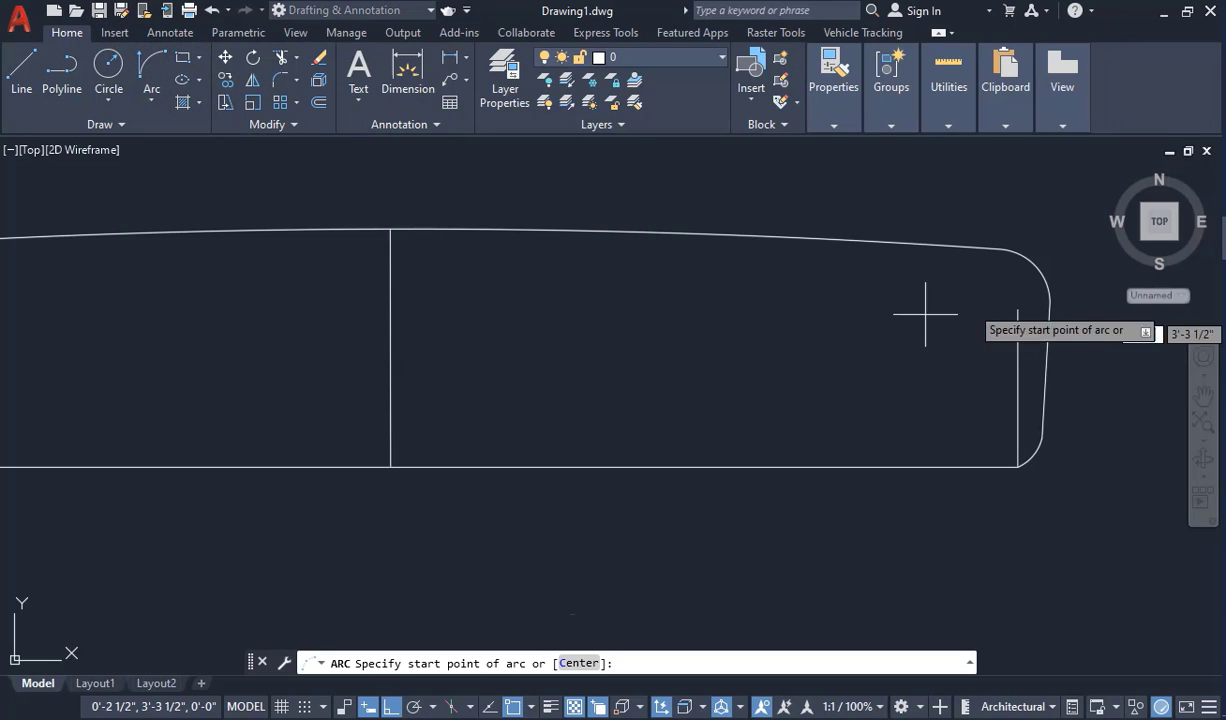
{"action": "left_click", "coordinate": [1017, 310]}
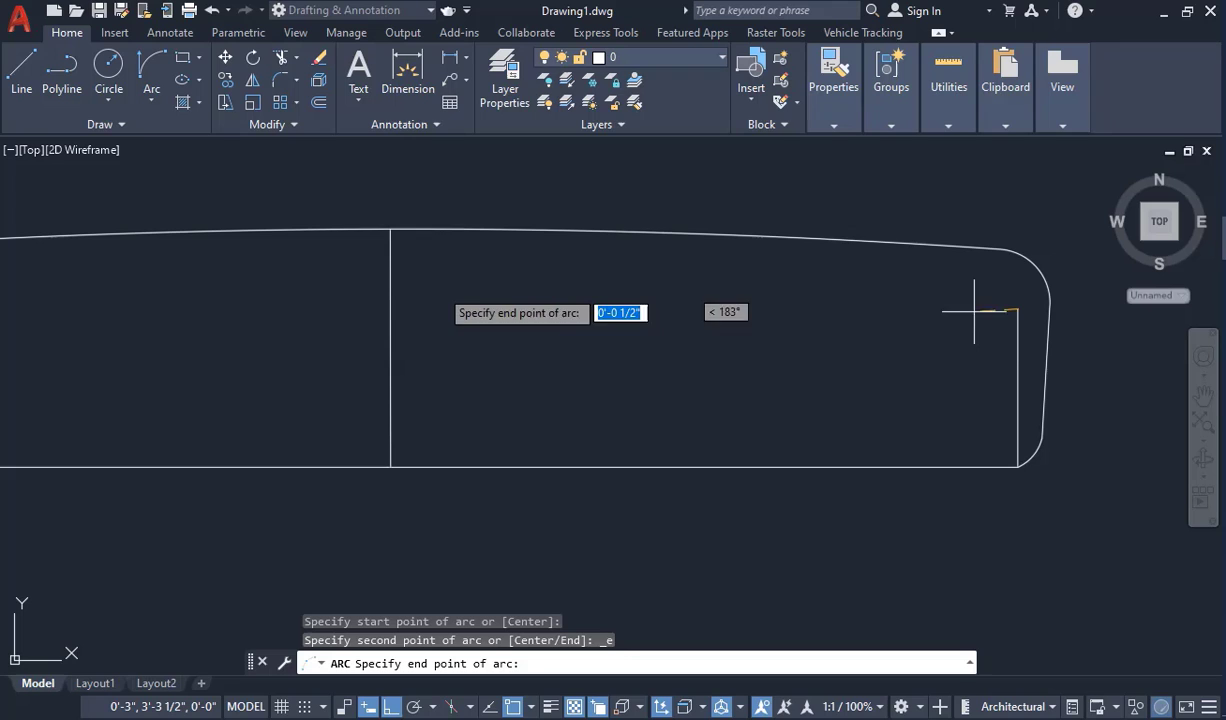
{"action": "left_click", "coordinate": [390, 278]}
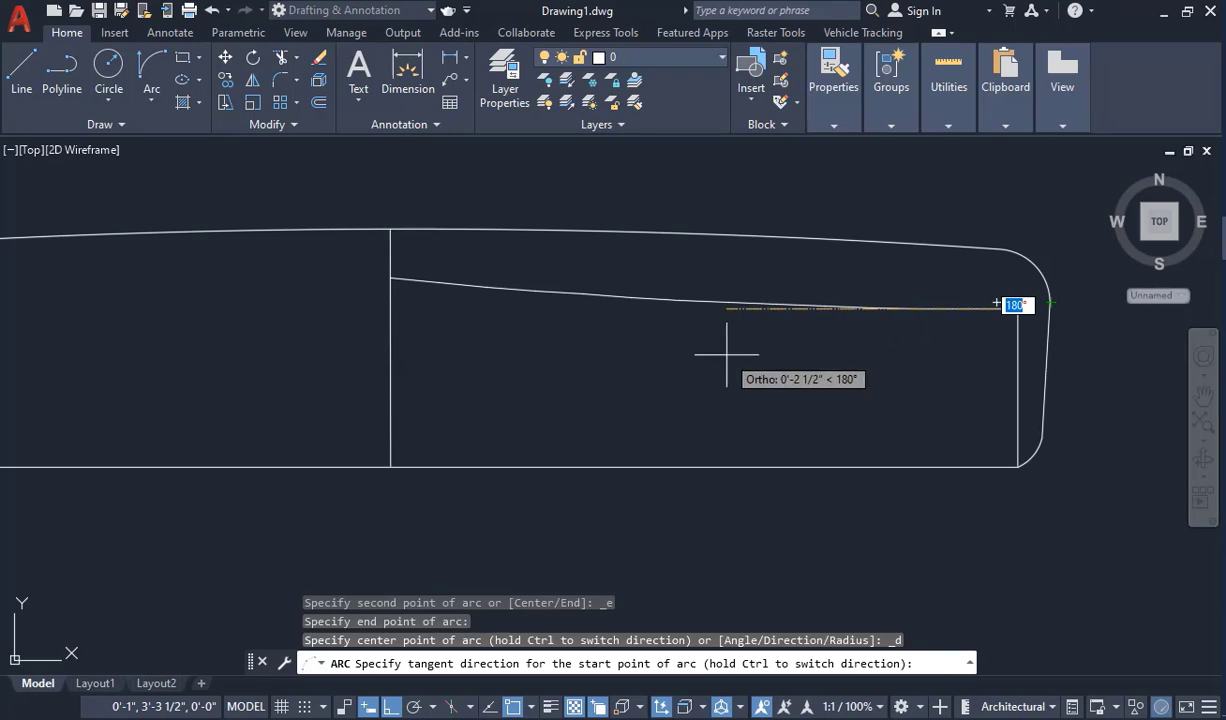
{"action": "left_click", "coordinate": [391, 706]}
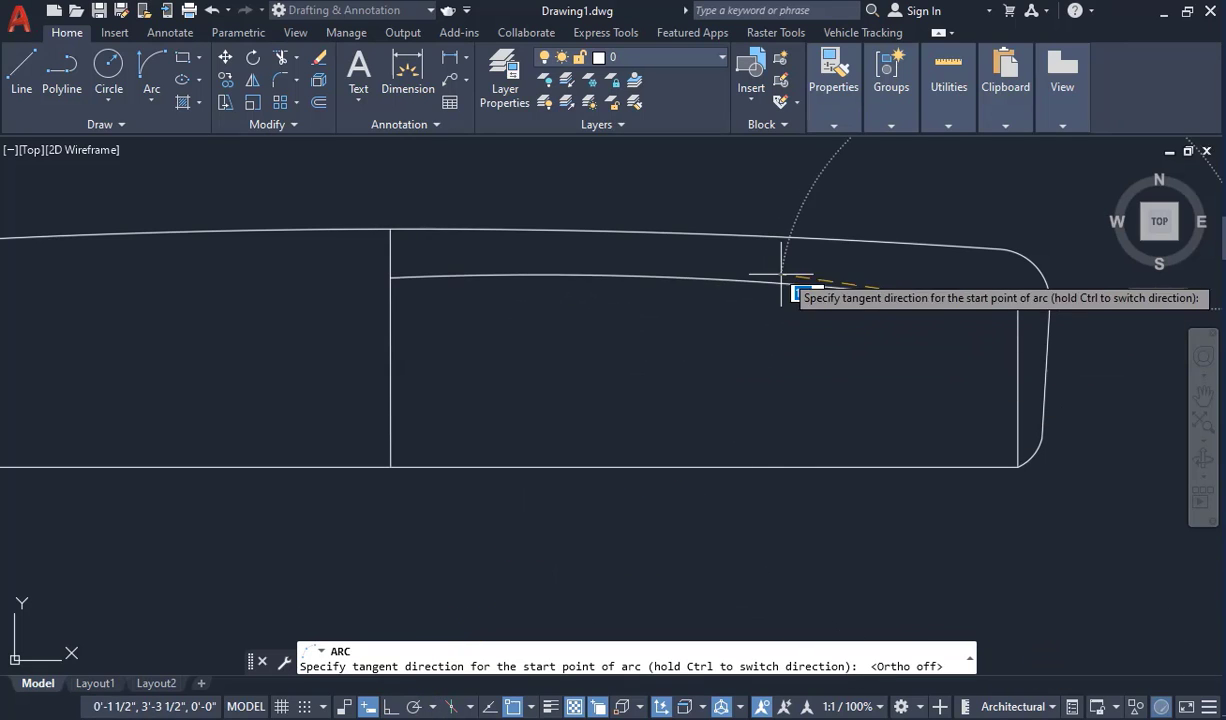
{"action": "left_click", "coordinate": [855, 292]}
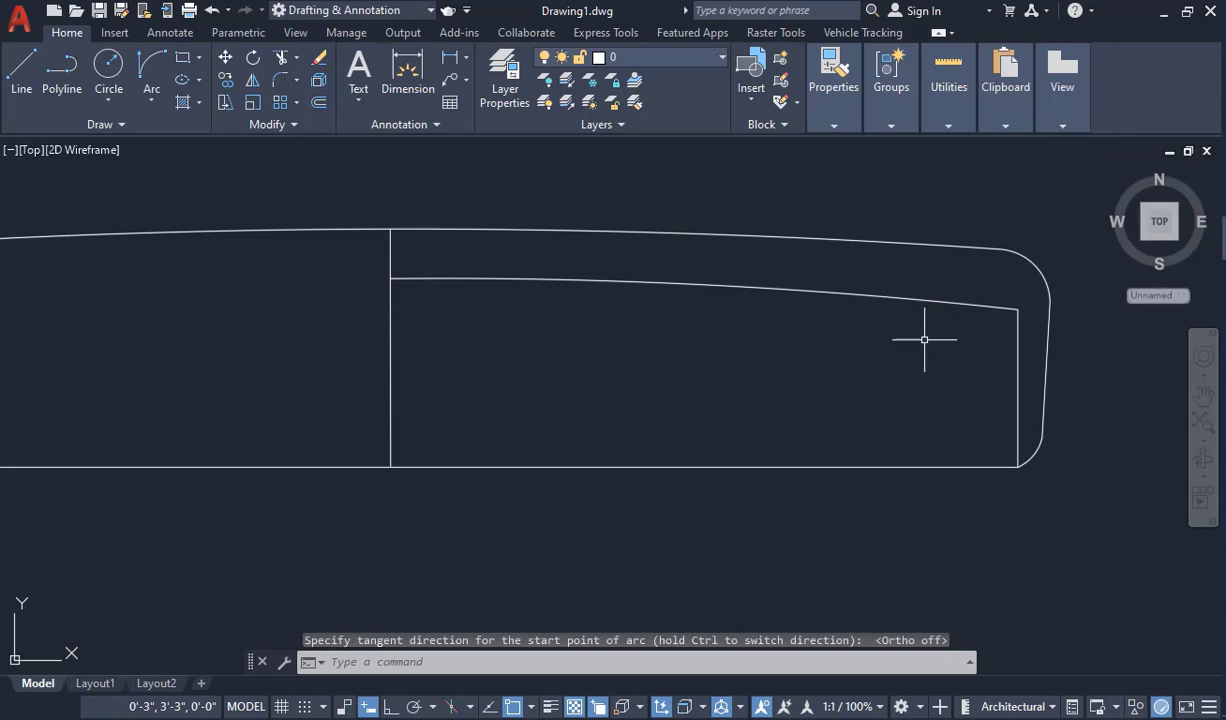
{"action": "scroll", "coordinate": [614, 281], "scroll_direction": "down", "scroll_amount": 2}
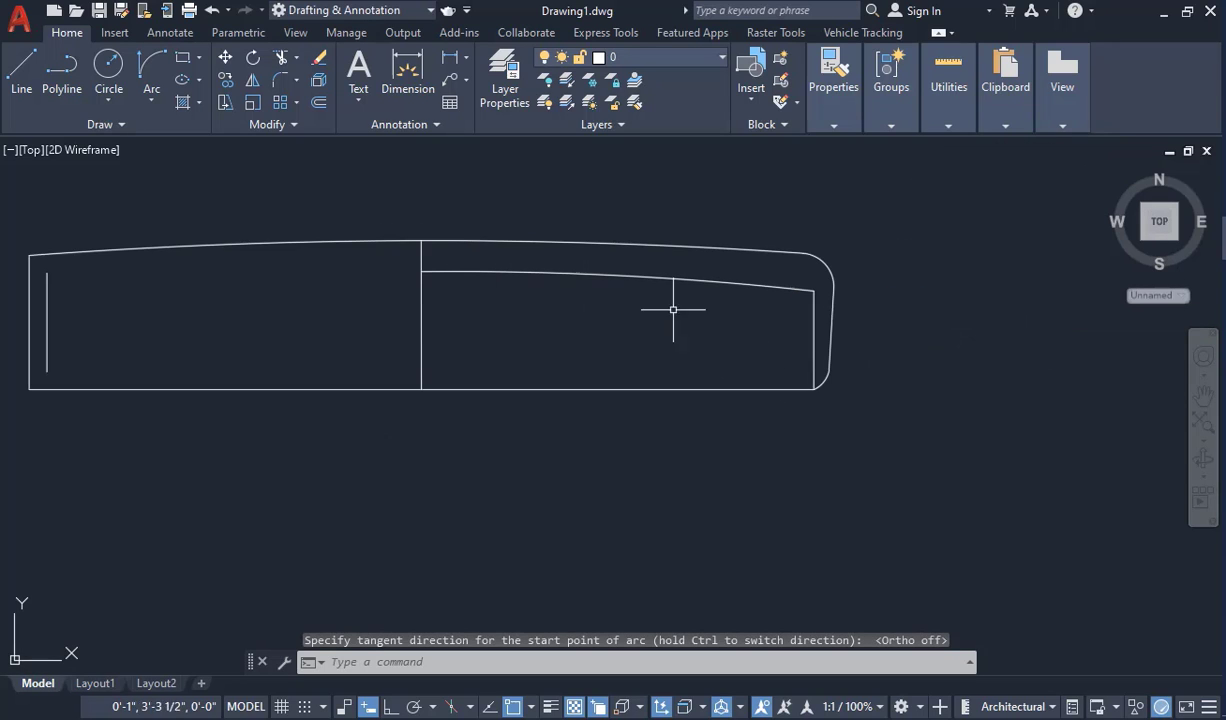
{"action": "scroll", "coordinate": [835, 287], "scroll_direction": "up", "scroll_amount": 4}
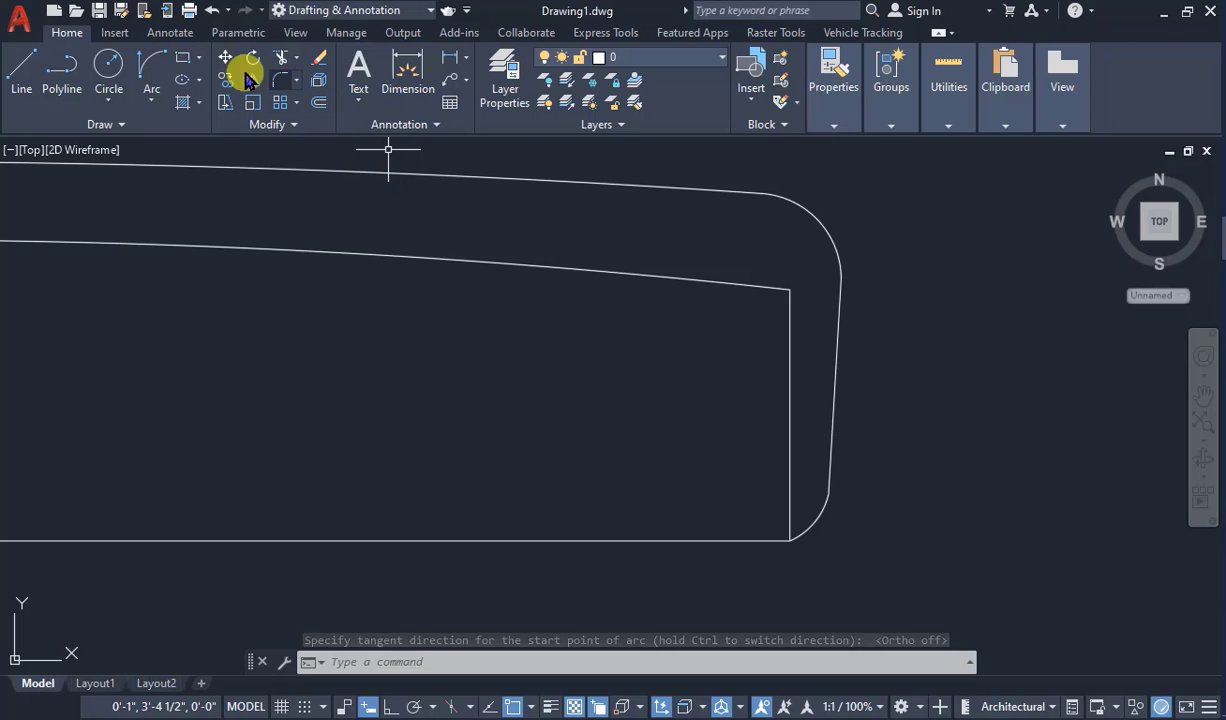
{"action": "left_click", "coordinate": [281, 80]}
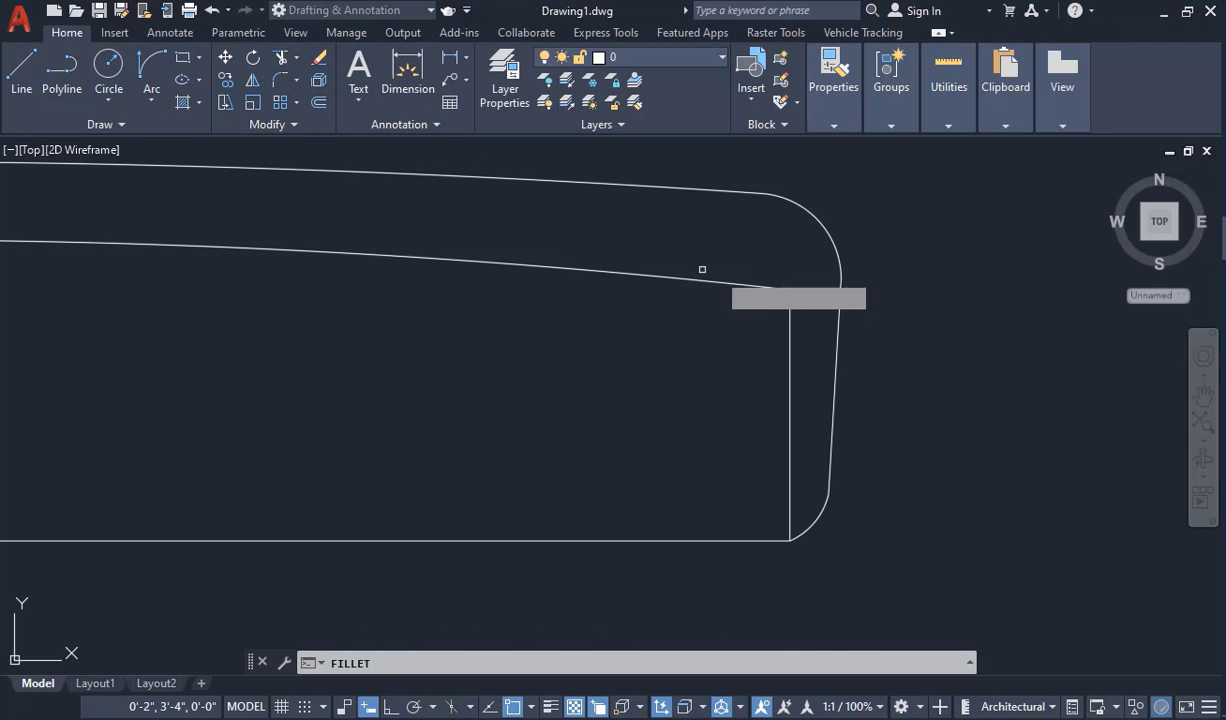
{"action": "left_click", "coordinate": [790, 320]}
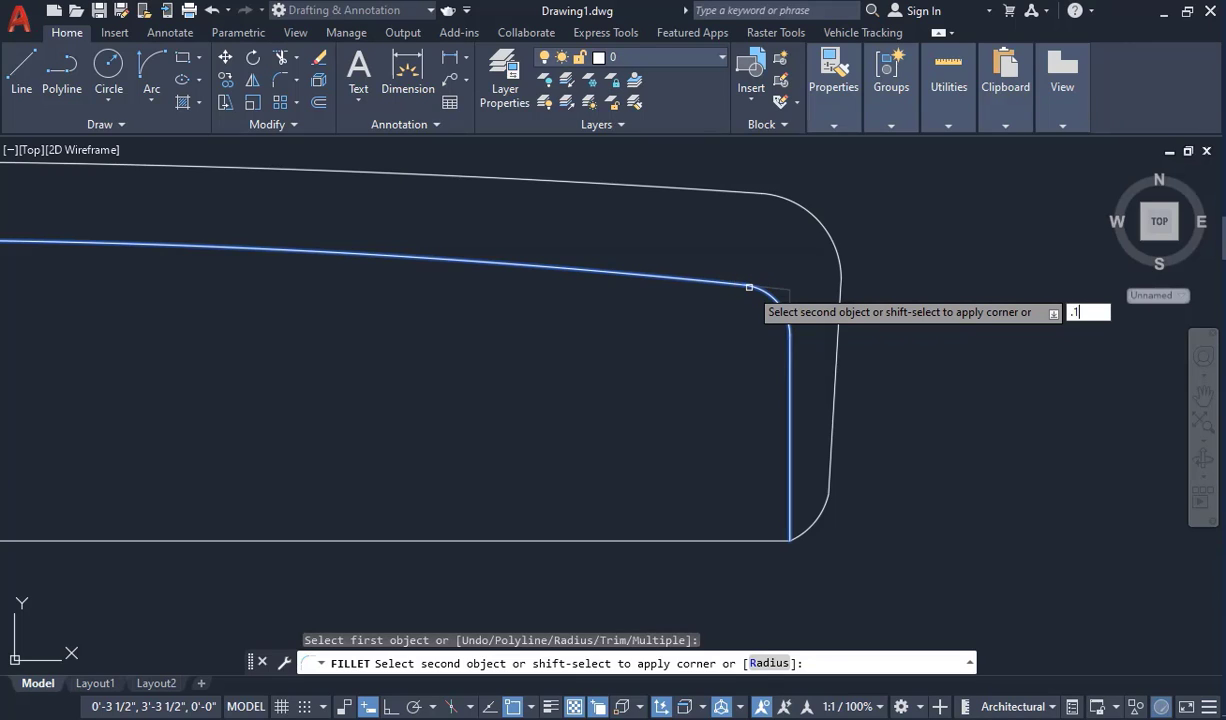
{"action": "key", "text": "Return"}
{"action": "key", "text": "Escape"}
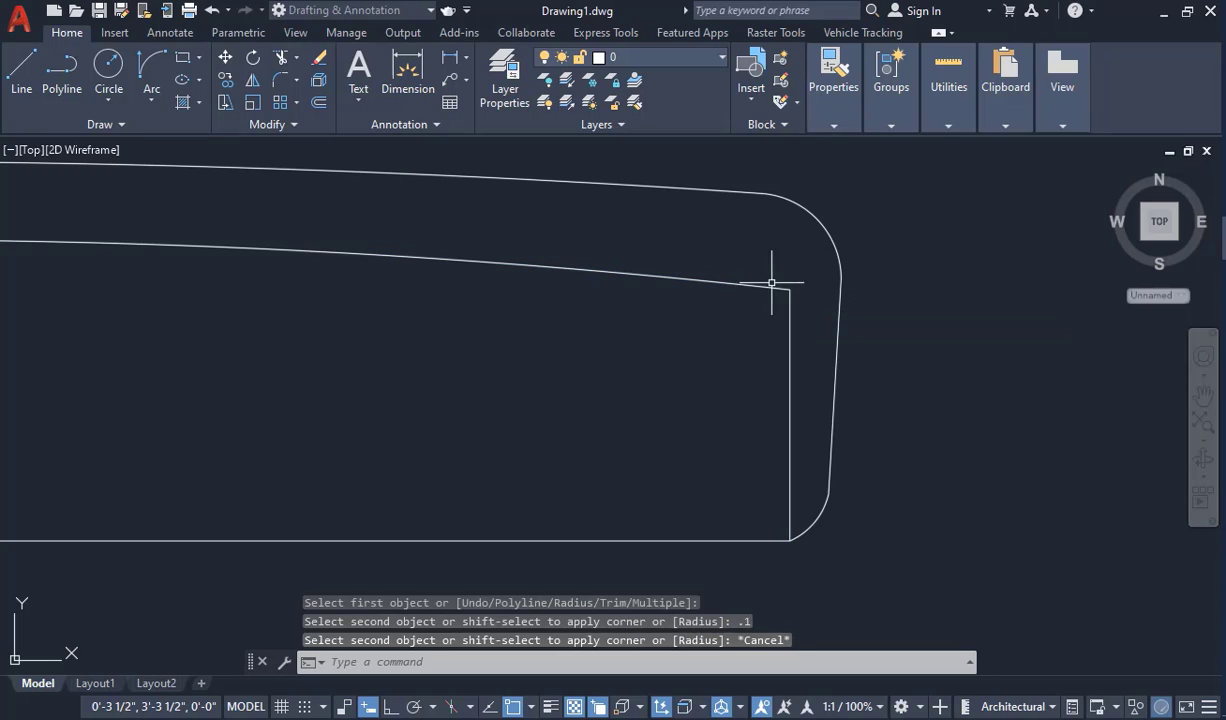
{"action": "key", "text": "Escape"}
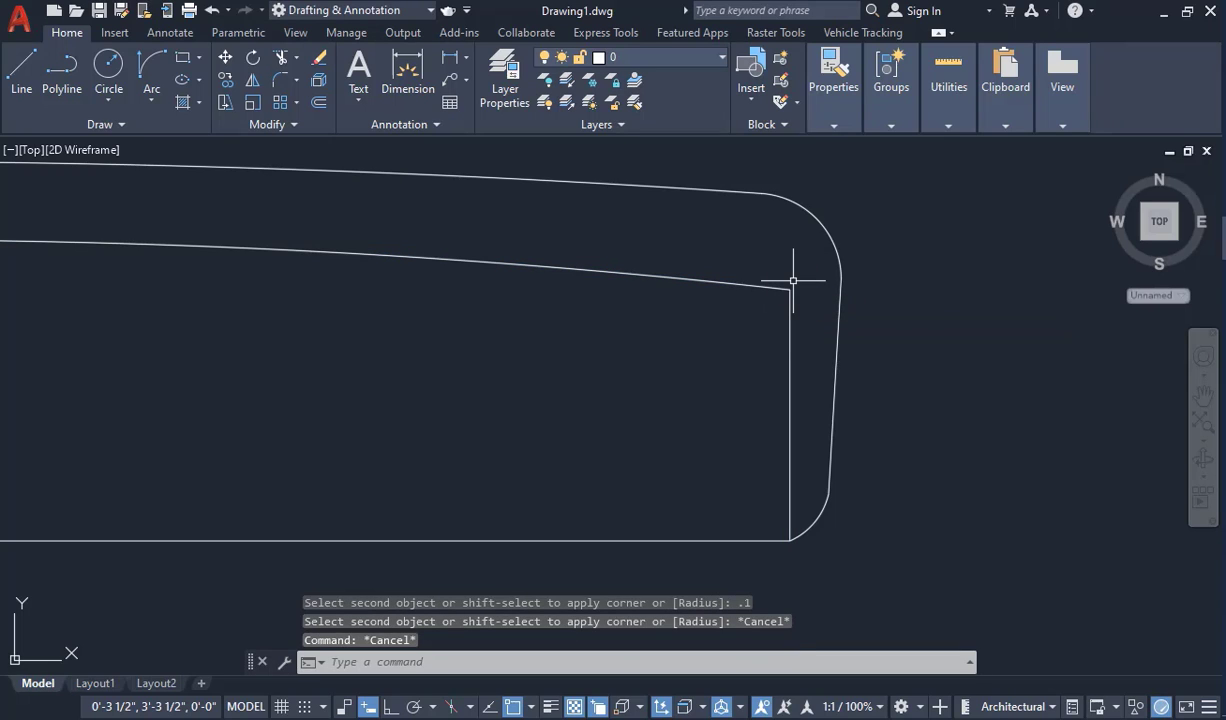
- Fillet the corner between the inner arc and the inner right vertical line with a 0.1 inch radius
{"action": "key", "text": "Return"}
{"action": "key", "text": "Return"}
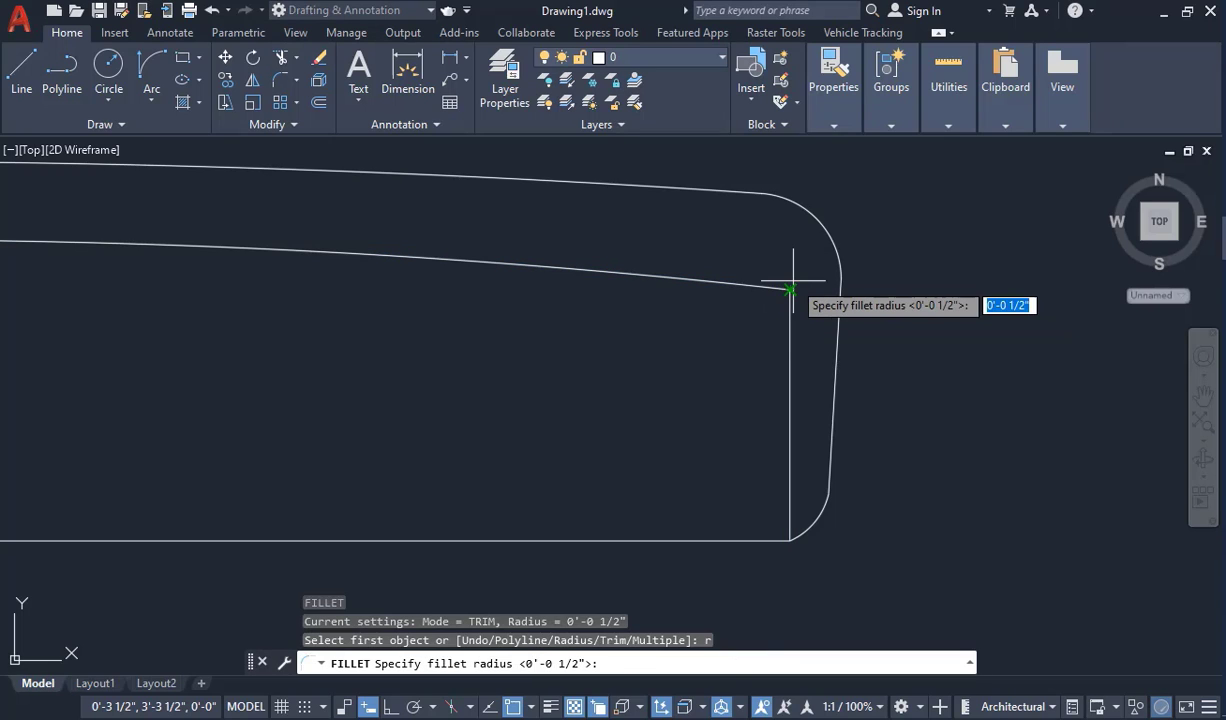
{"action": "type", "text": ".1"}
{"action": "key", "text": "Return"}
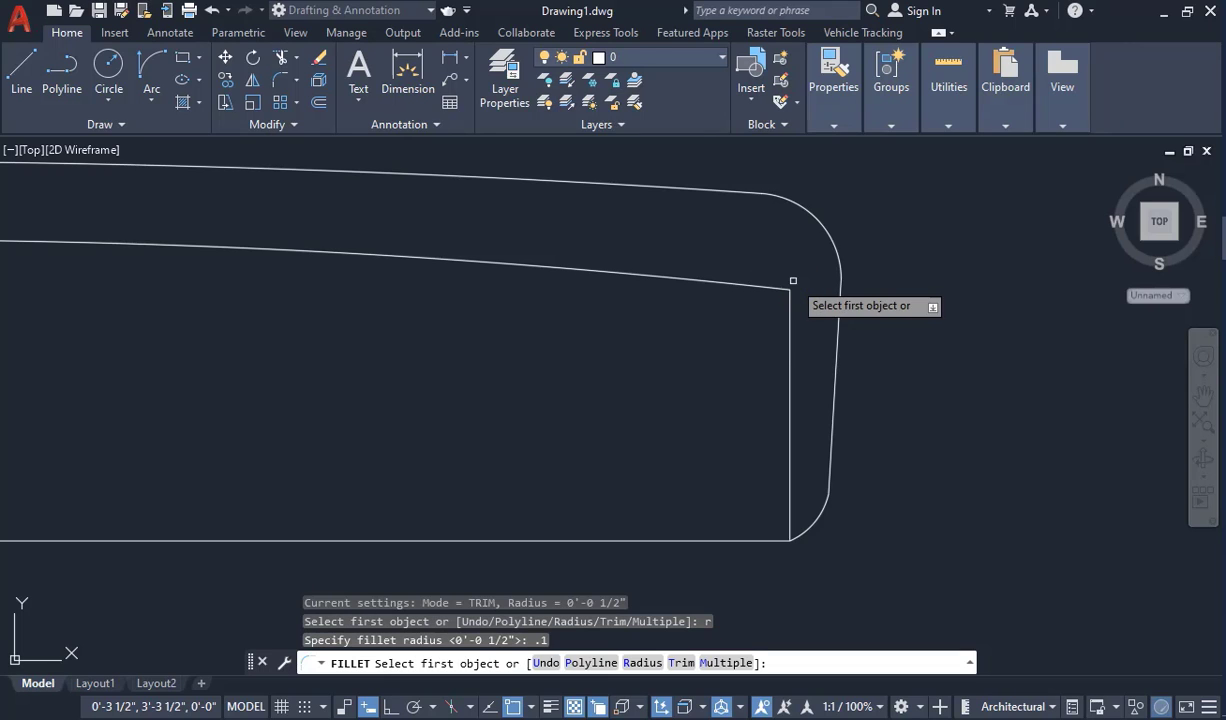
{"action": "left_click", "coordinate": [790, 339]}
{"action": "left_click", "coordinate": [770, 287]}
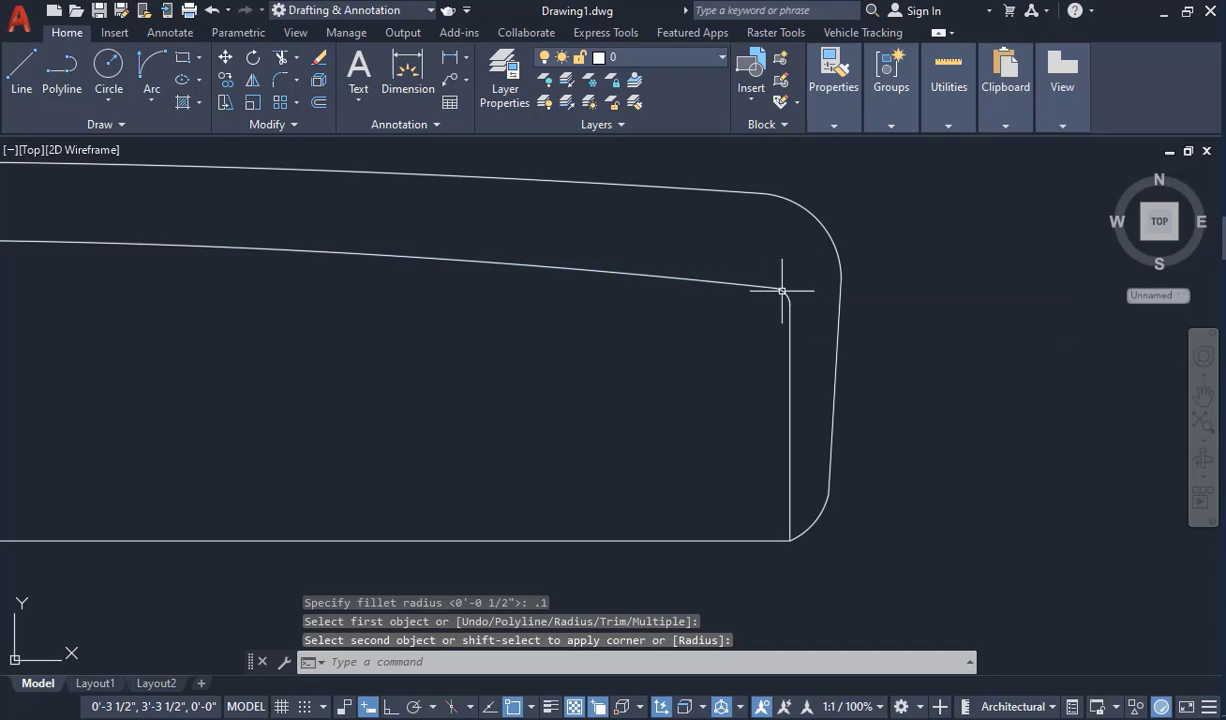
- Trim away the top arc and the bottom edge on the left side of the center line
{"action": "scroll", "coordinate": [780, 287], "scroll_direction": "down", "scroll_amount": 3}
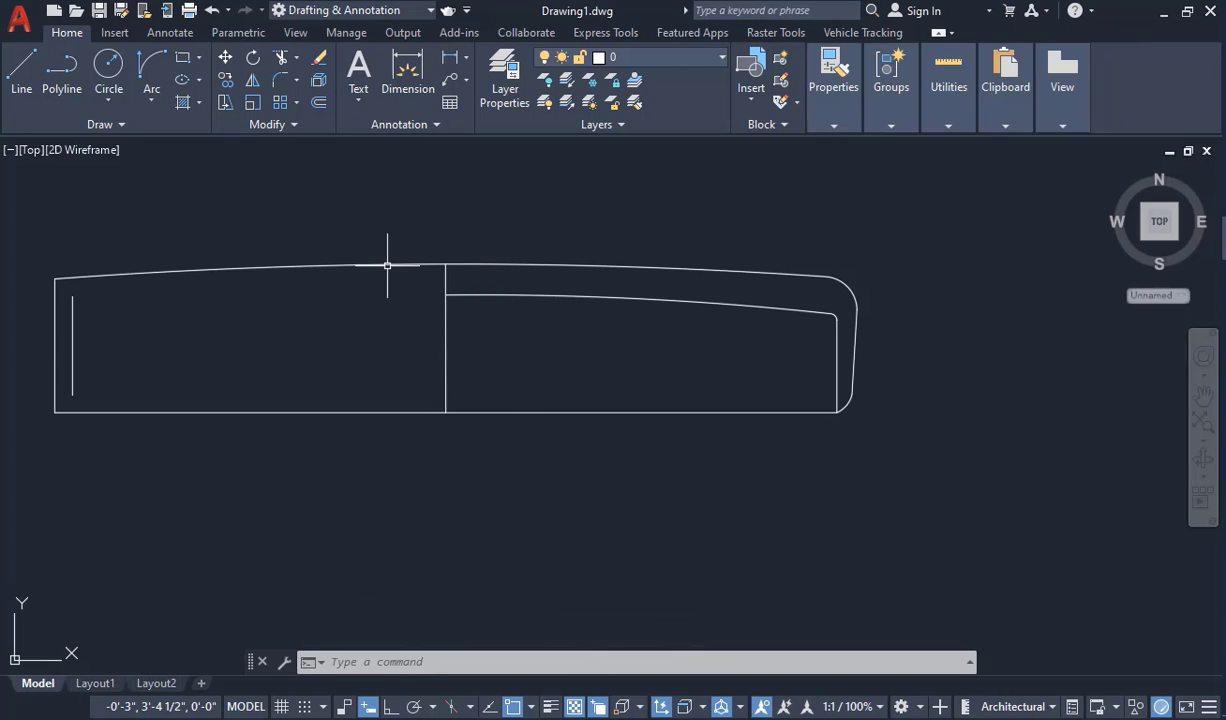
{"action": "left_click", "coordinate": [282, 57]}
{"action": "left_click", "coordinate": [328, 268]}
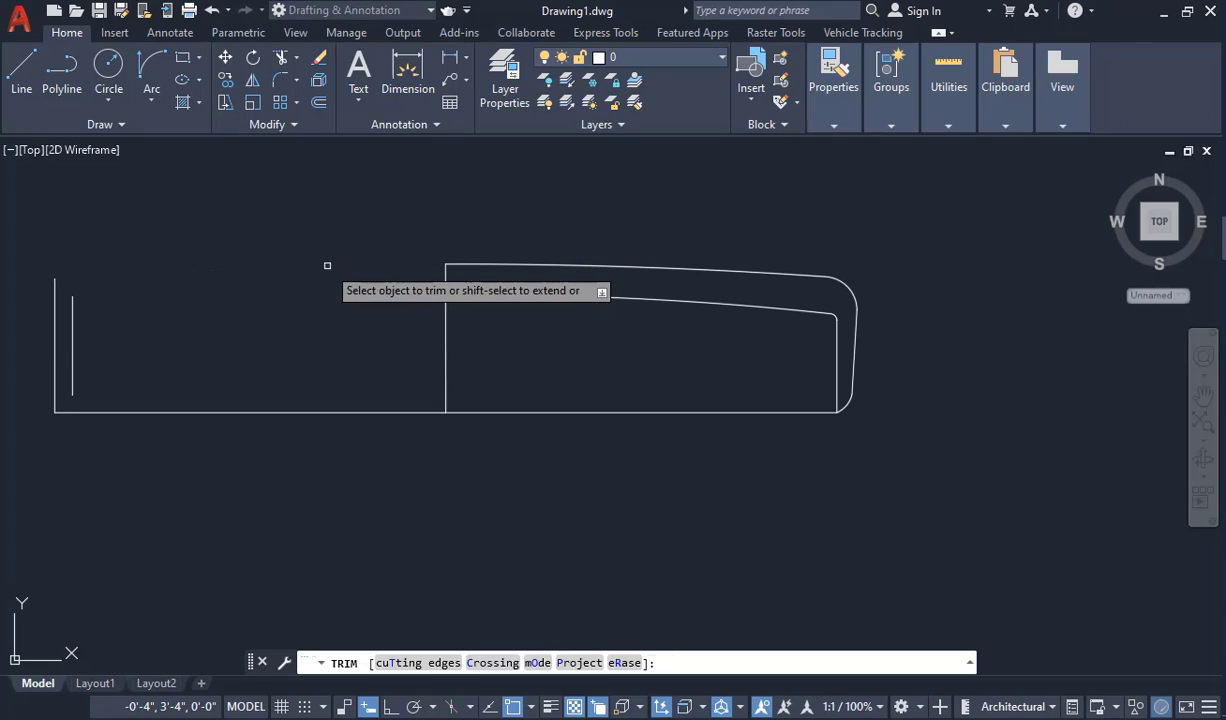
{"action": "left_click", "coordinate": [328, 411]}
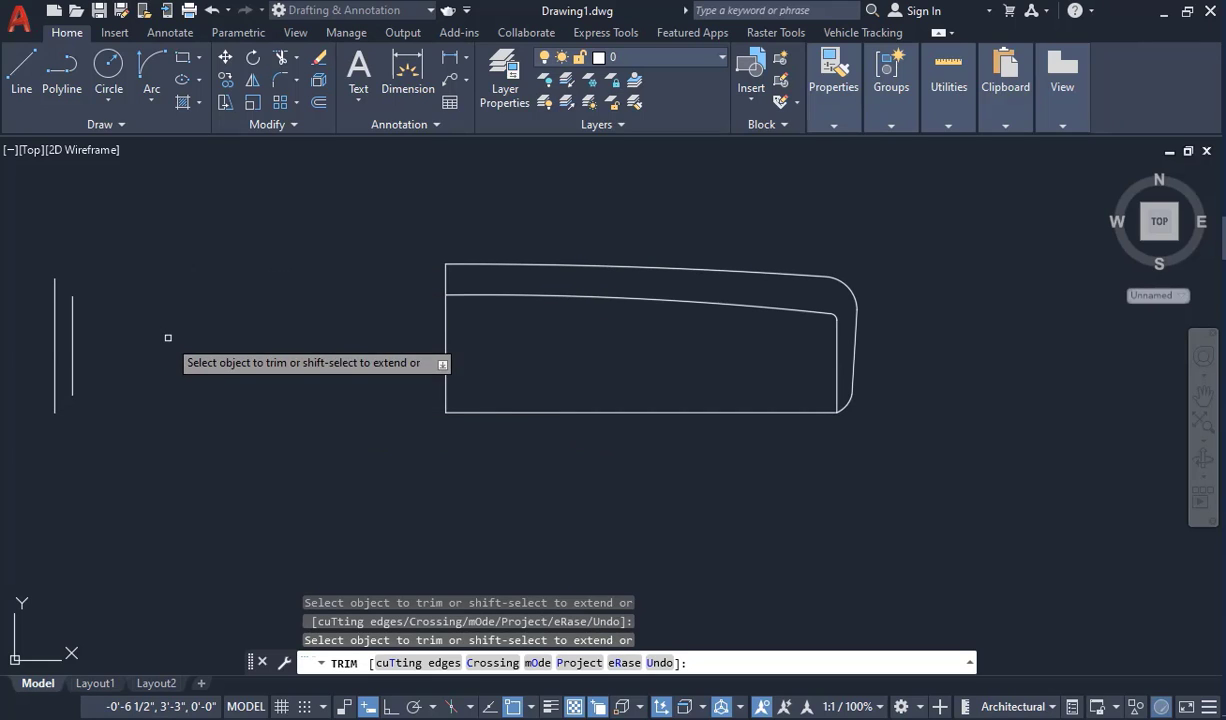
{"action": "key", "text": "Escape"}
- Delete the two leftover vertical lines at the far left of the profile
{"action": "left_click", "coordinate": [30, 248]}
{"action": "left_click", "coordinate": [165, 413]}
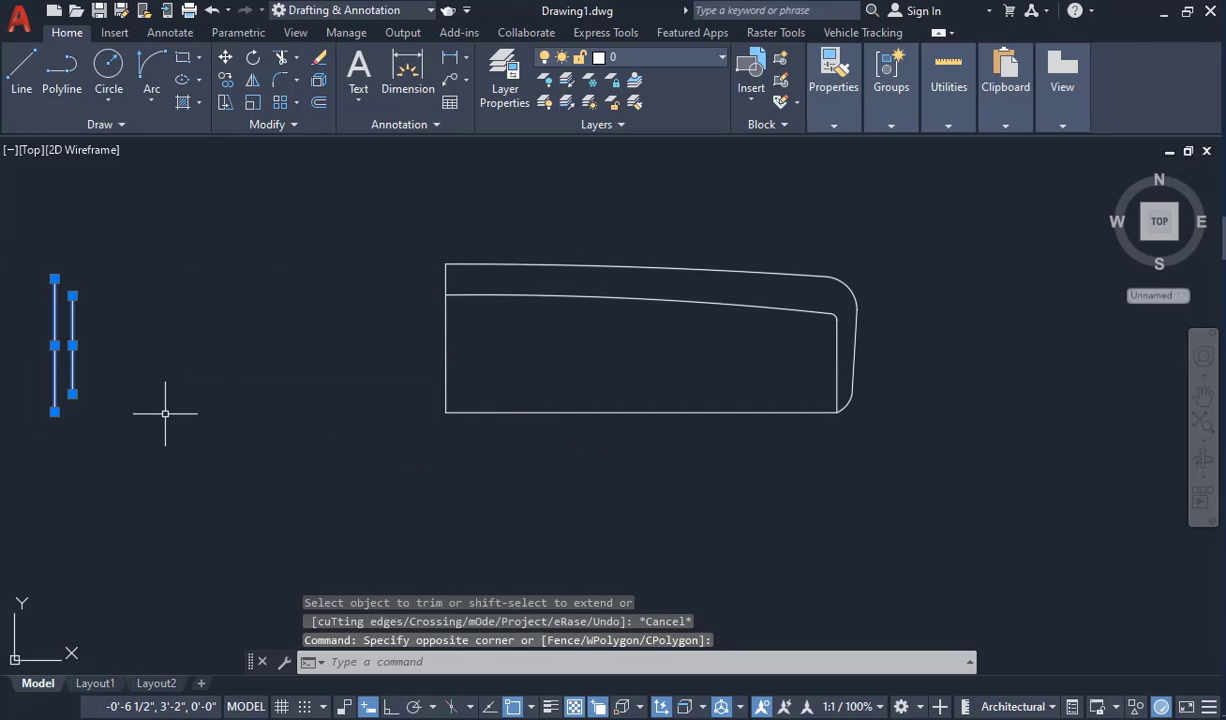
{"action": "key", "text": "Delete"}
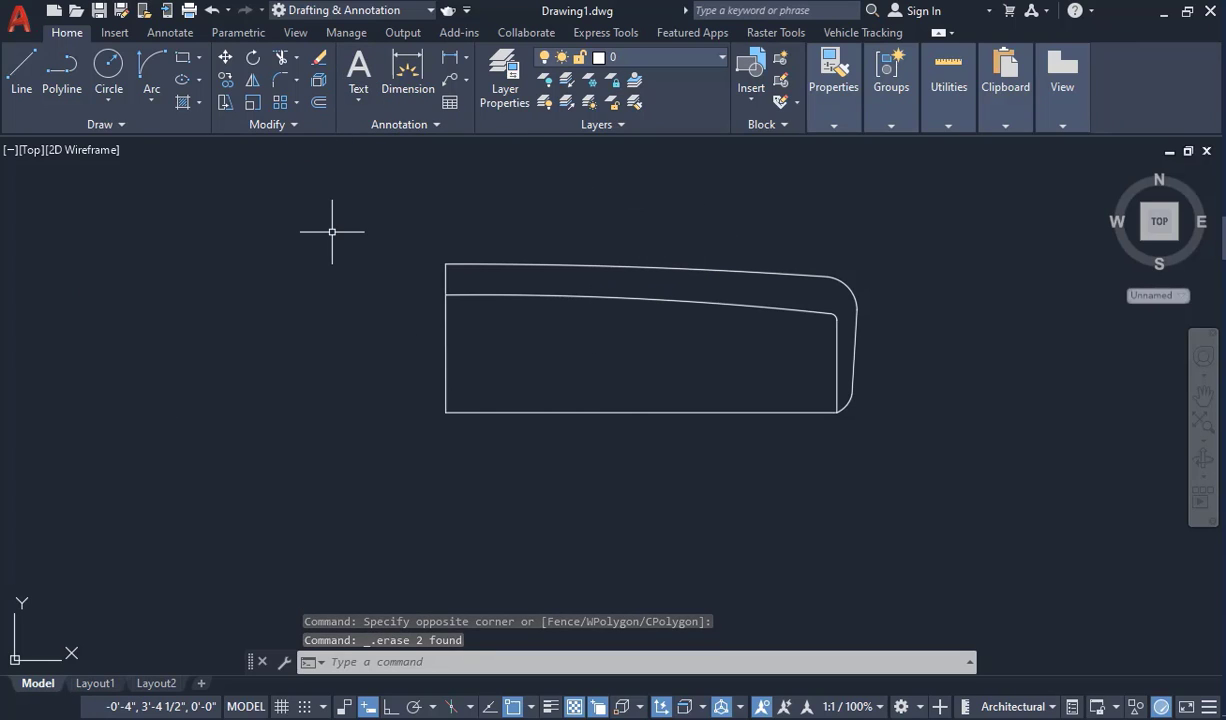
- Create a boundary polyline from the closed band between the outer profile and the inner arc
{"action": "type", "text": "BO"}
{"action": "key", "text": "Return"}
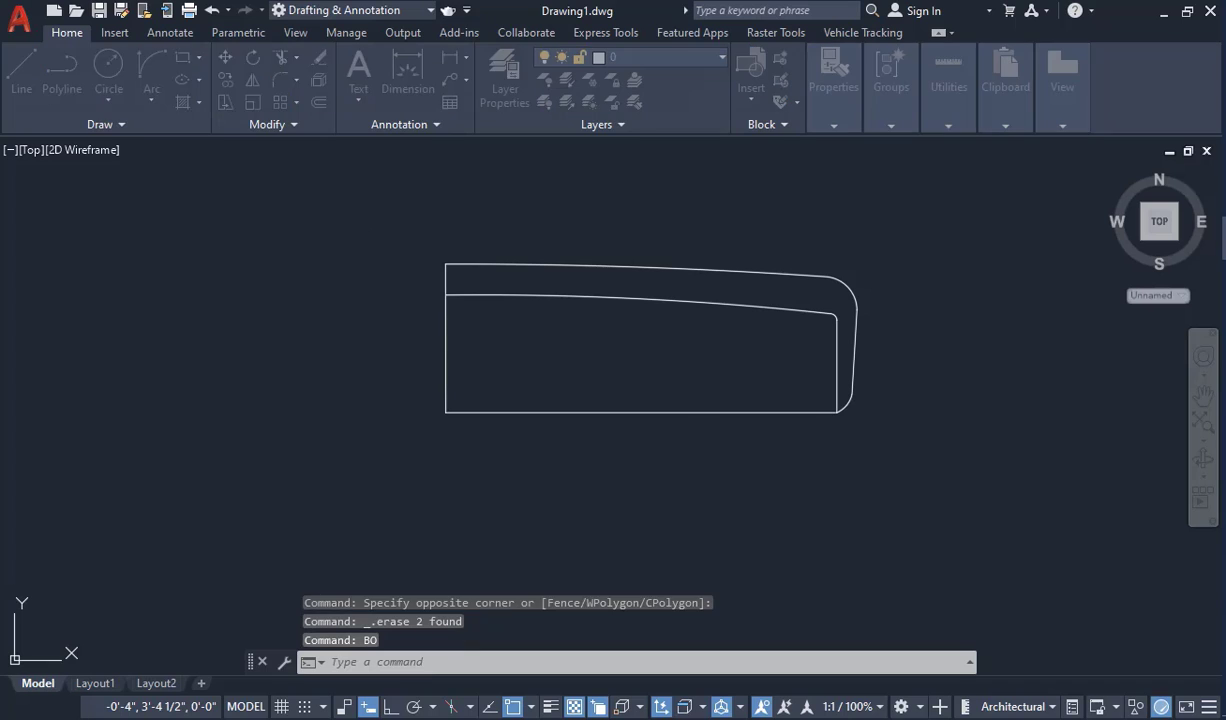
{"action": "left_click", "coordinate": [95, 98]}
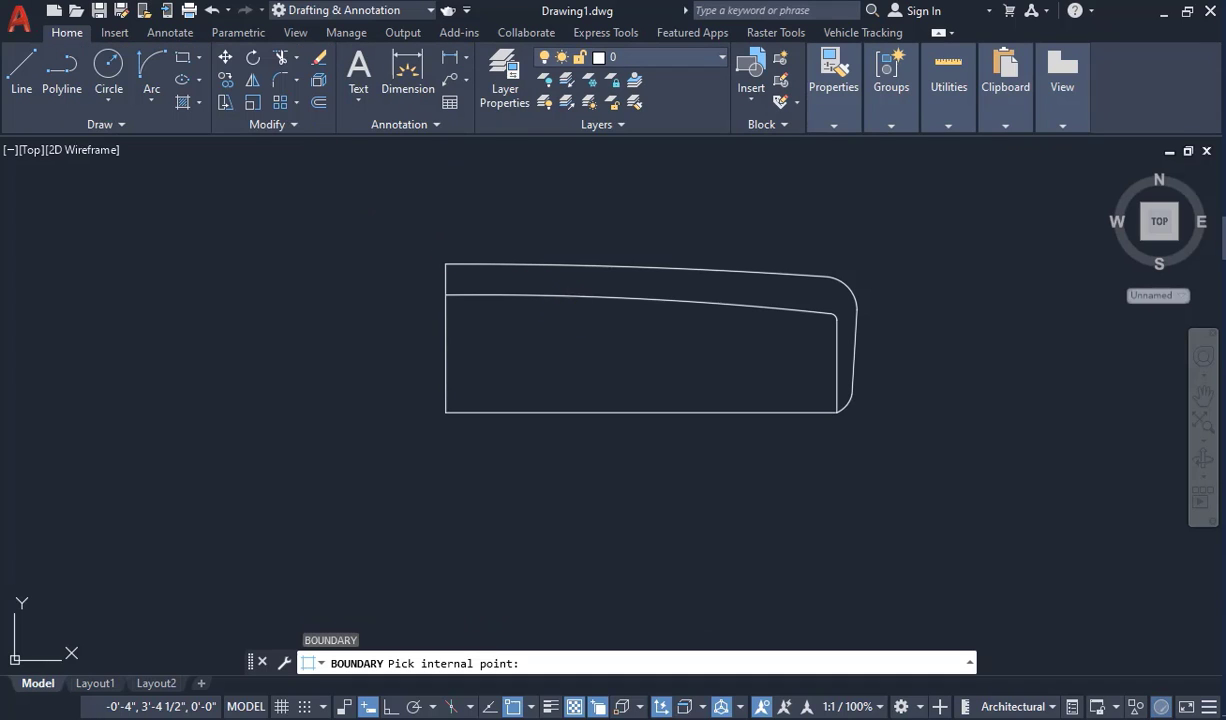
{"action": "left_click", "coordinate": [574, 281]}
{"action": "key", "text": "Return"}
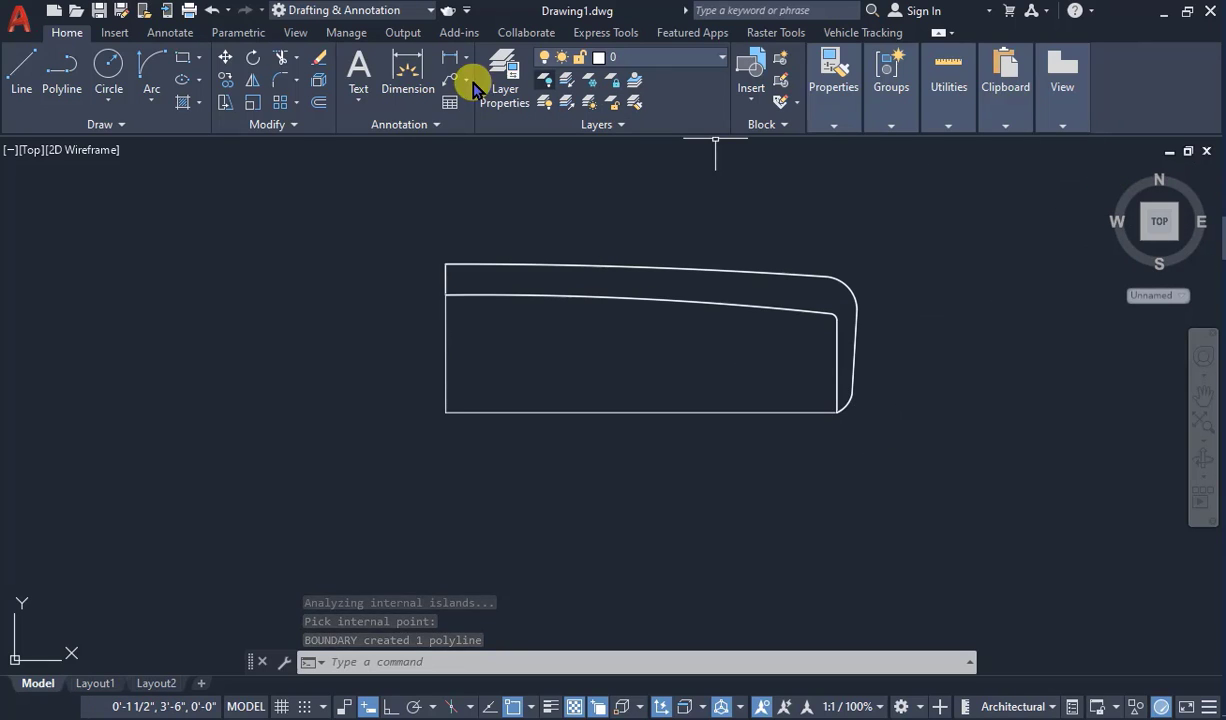
- Switch to the 3D Modeling workspace and turn the model to an isometric view from the top, left and front
{"action": "left_click", "coordinate": [402, 10]}
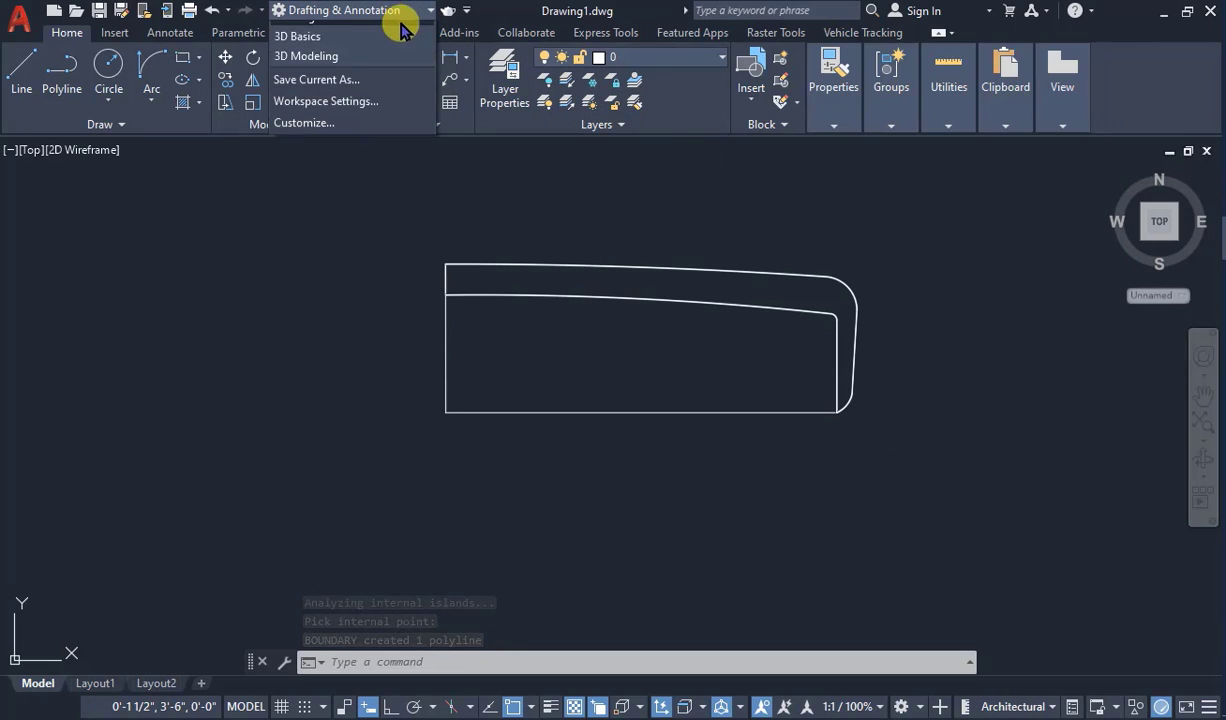
{"action": "left_click", "coordinate": [330, 70]}
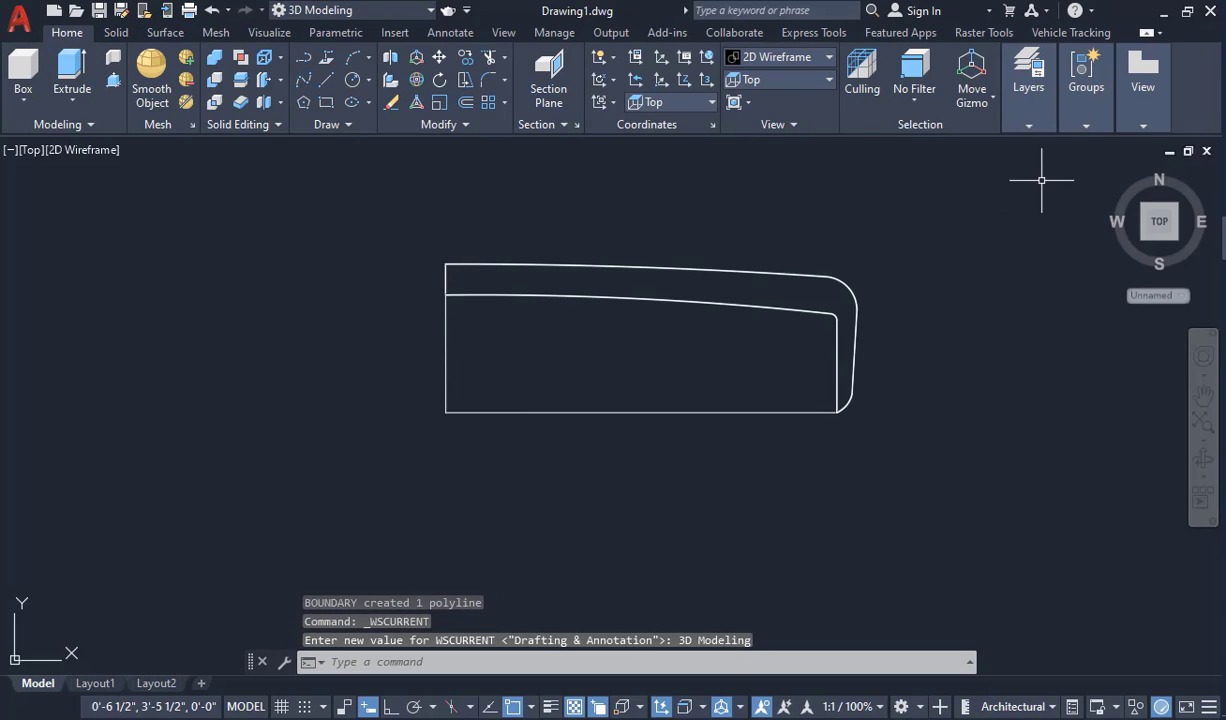
{"action": "left_click_drag", "start_coordinate": [1108, 176], "coordinate": [848, 358]}
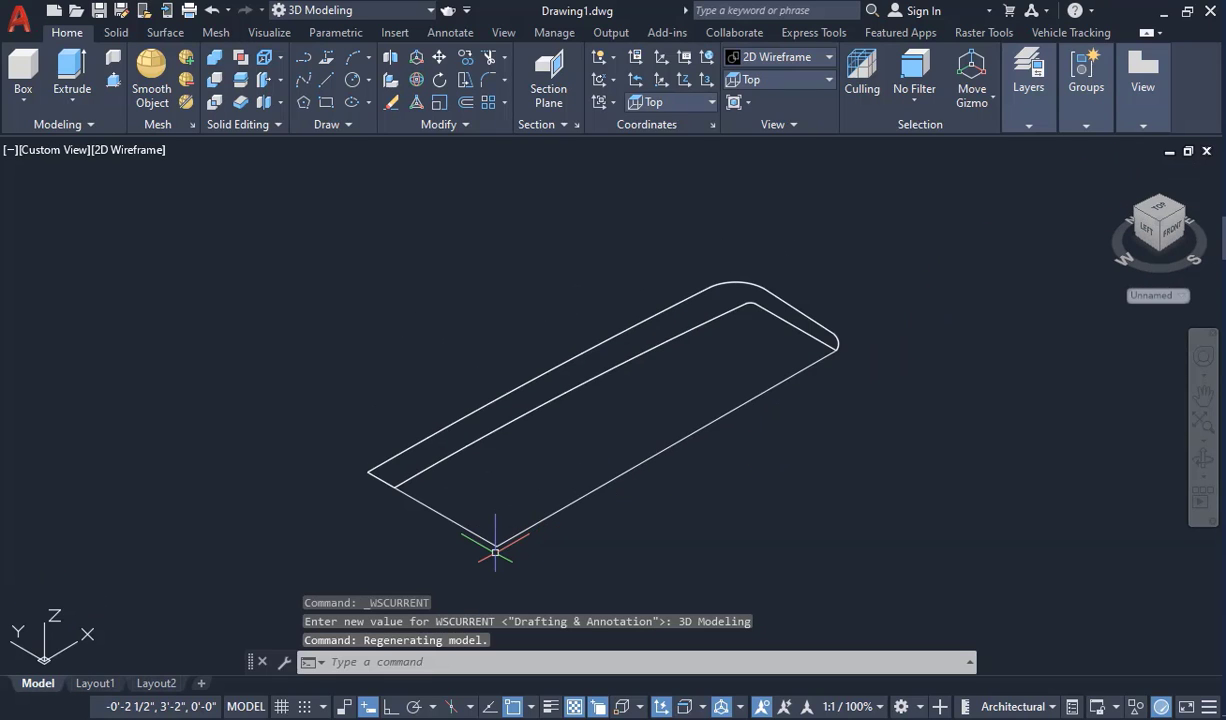
{"action": "scroll", "coordinate": [495, 551], "scroll_direction": "up", "scroll_amount": 2}
{"action": "scroll", "coordinate": [383, 451], "scroll_direction": "down", "scroll_amount": 2}
{"action": "key", "text": "Escape"}
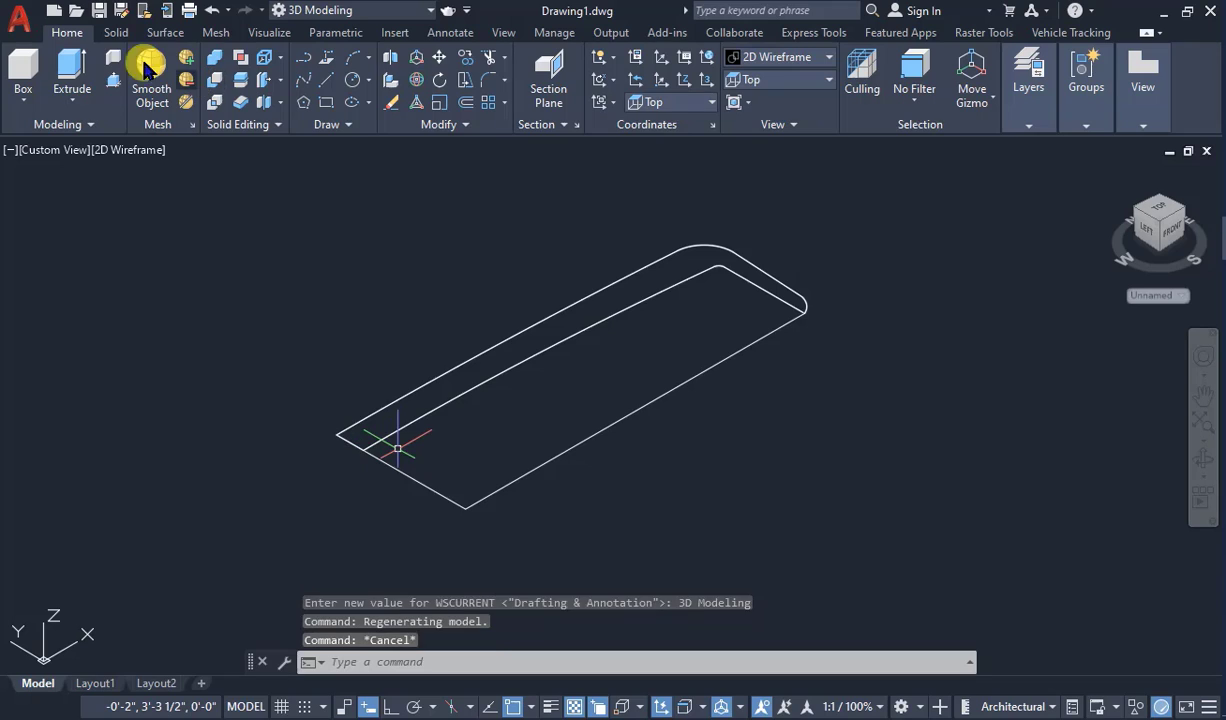
- Extrude the boundary polyline of the outer band to a height of 0.3 inch
{"action": "left_click", "coordinate": [418, 400]}
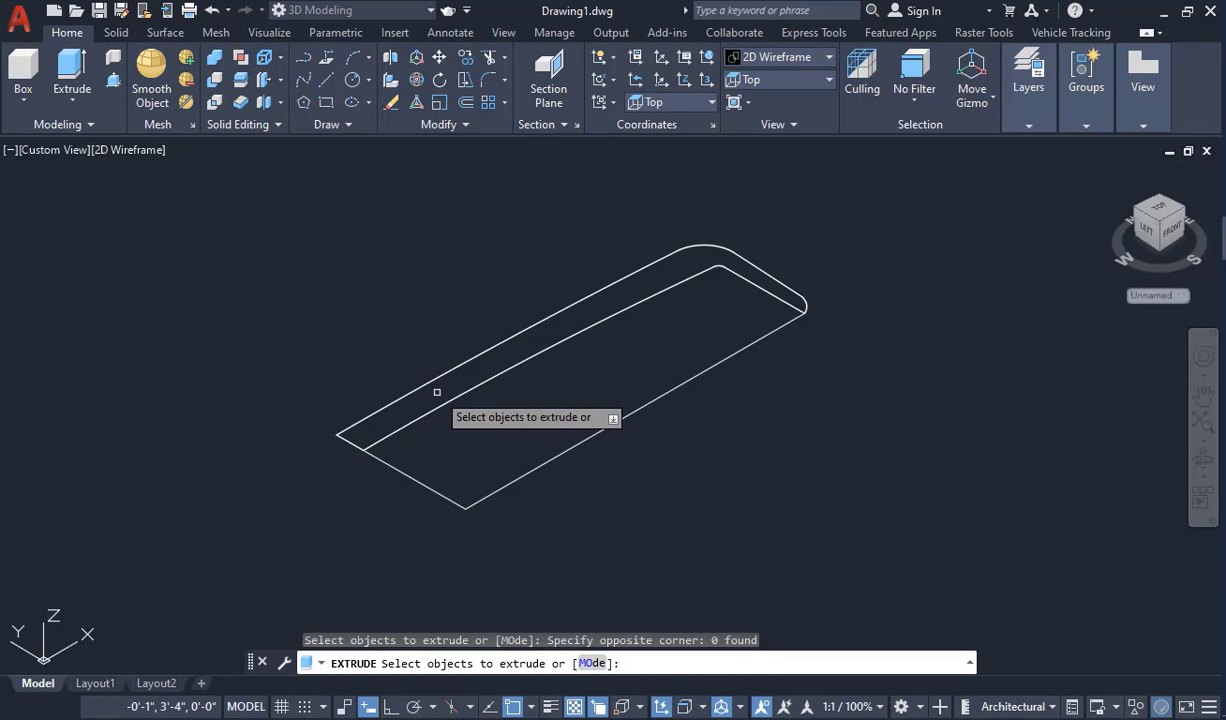
{"action": "left_click", "coordinate": [447, 404]}
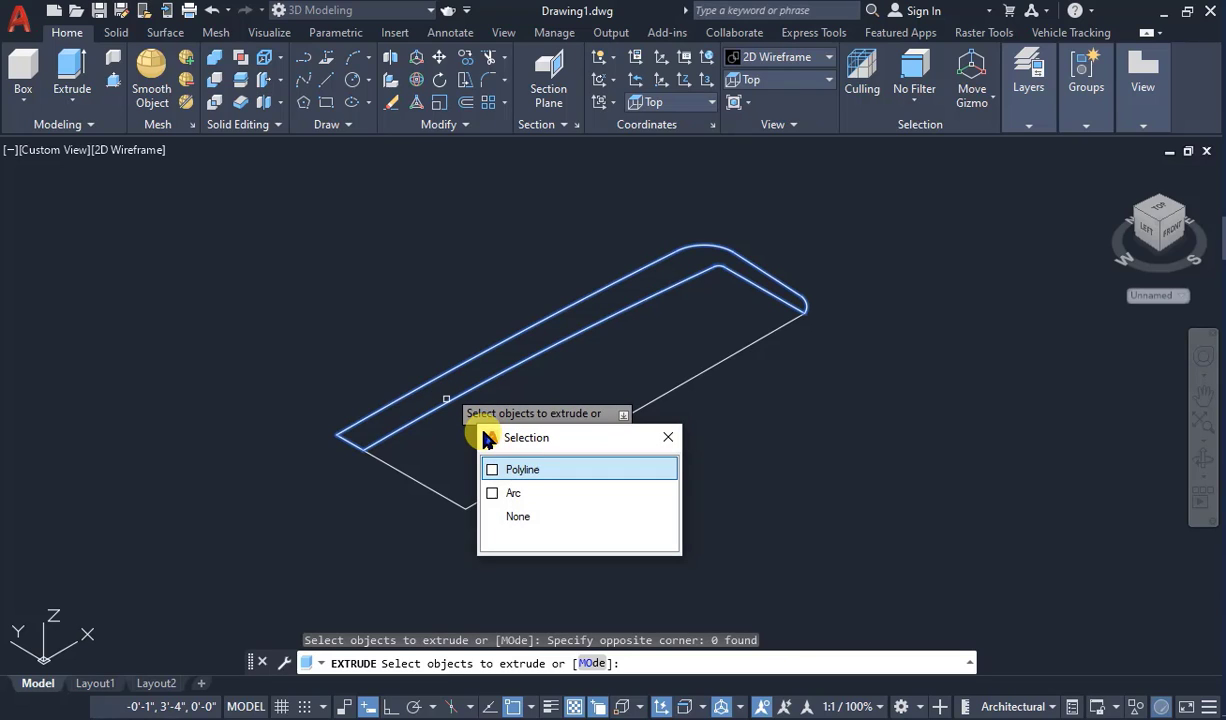
{"action": "left_click", "coordinate": [522, 469]}
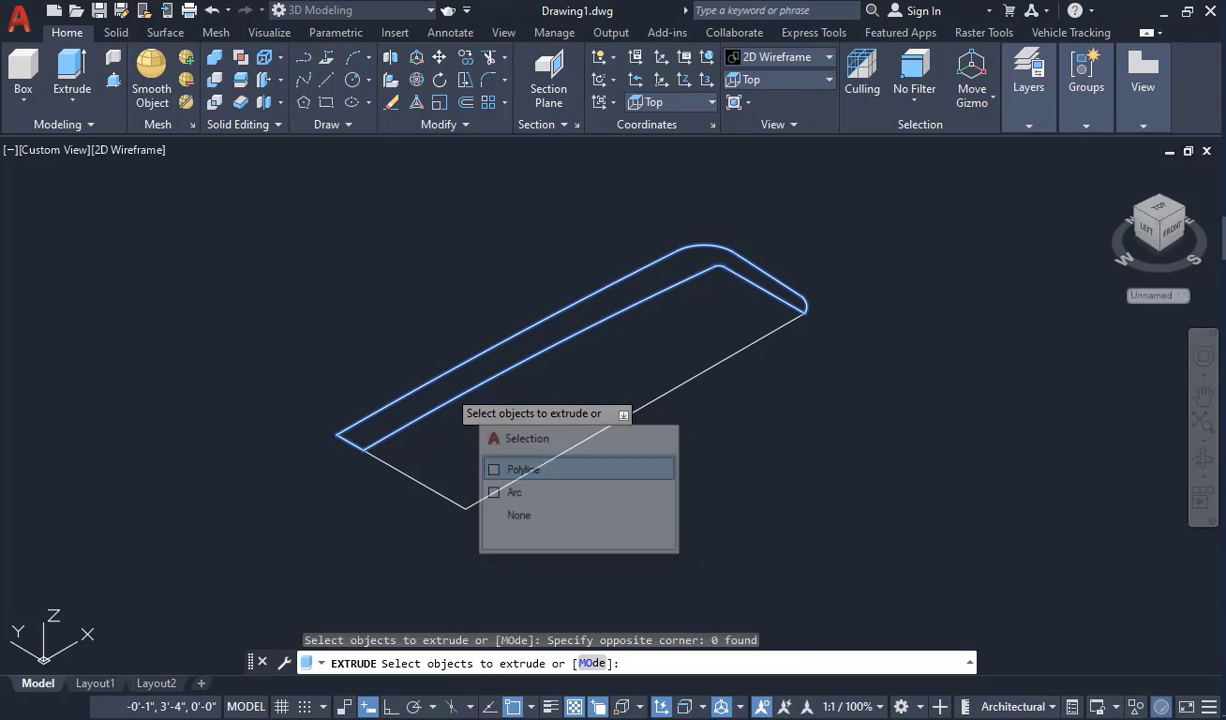
{"action": "right_click", "coordinate": [438, 424]}
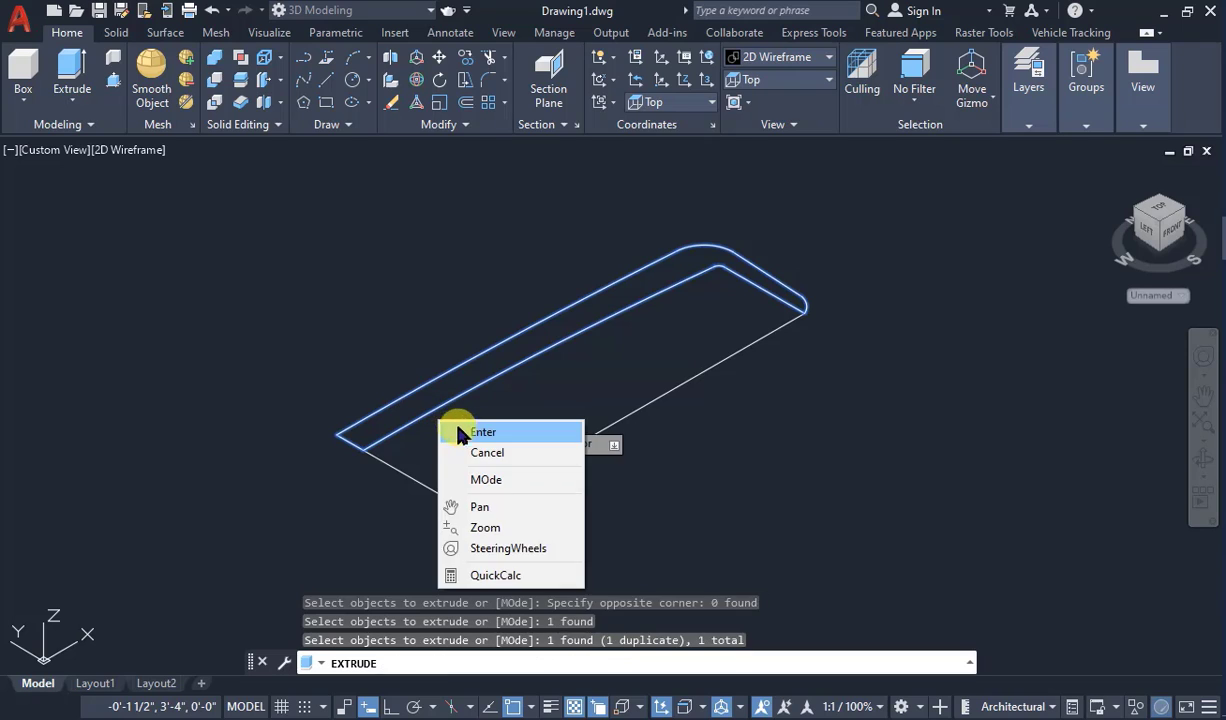
{"action": "left_click", "coordinate": [455, 429]}
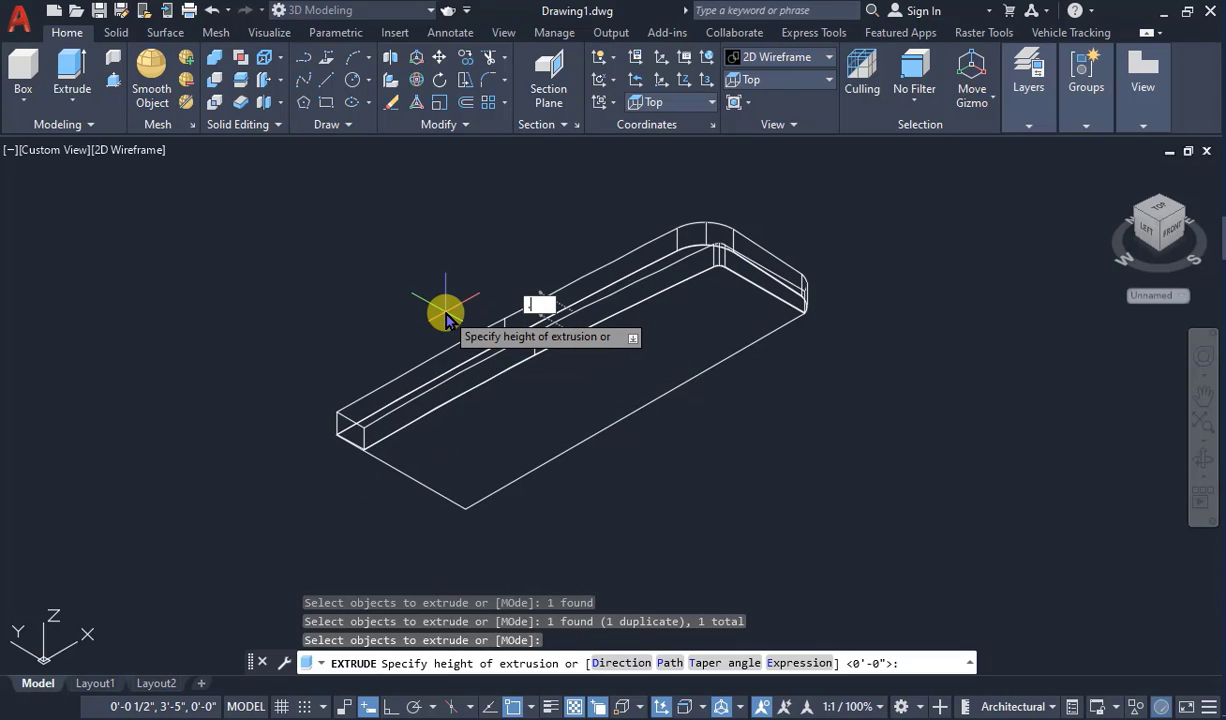
{"action": "key", "text": "Return"}
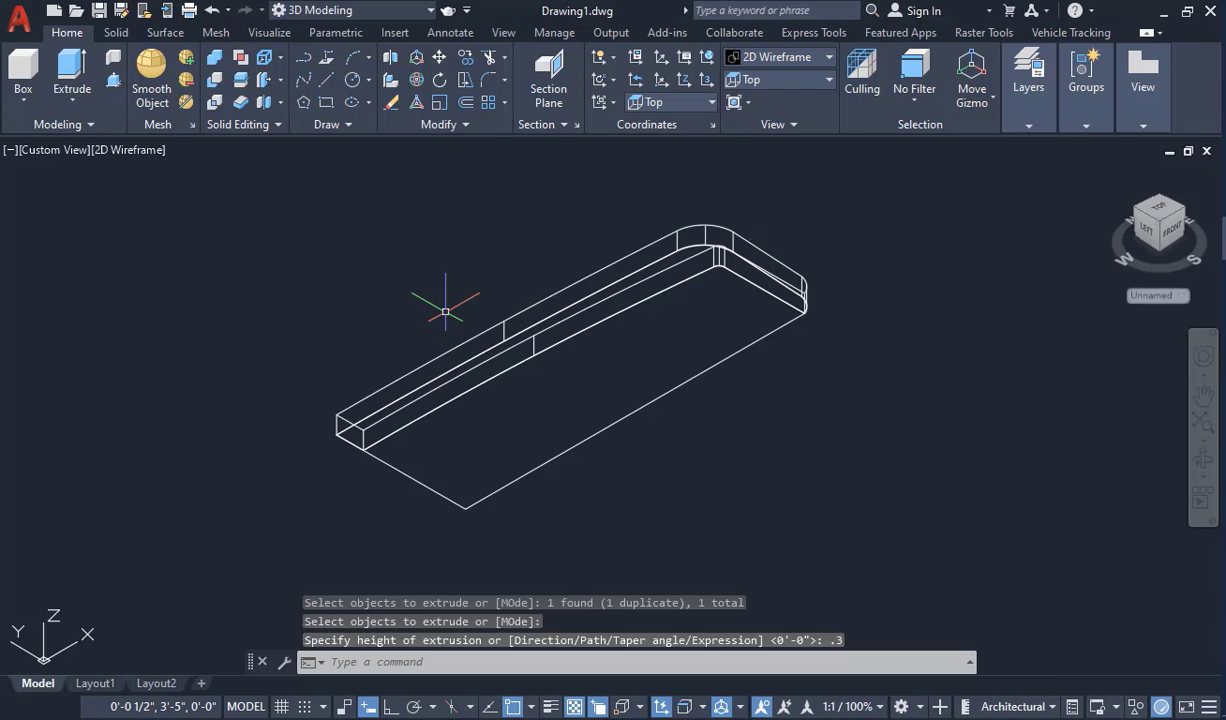
- Examine the extruded band from several angles, including its end at the center line
{"action": "scroll", "coordinate": [426, 501], "scroll_direction": "up", "scroll_amount": 2}
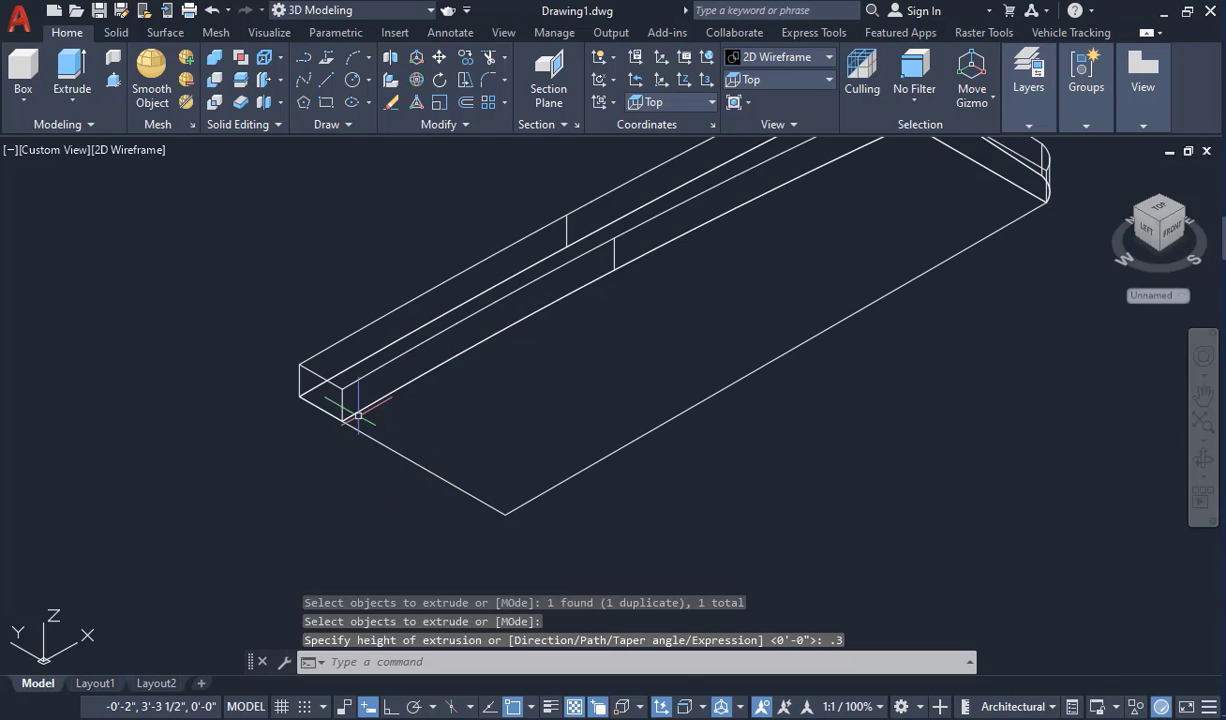
{"action": "scroll", "coordinate": [358, 414], "scroll_direction": "up", "scroll_amount": 1}
{"action": "scroll", "coordinate": [360, 390], "scroll_direction": "down", "scroll_amount": 3}
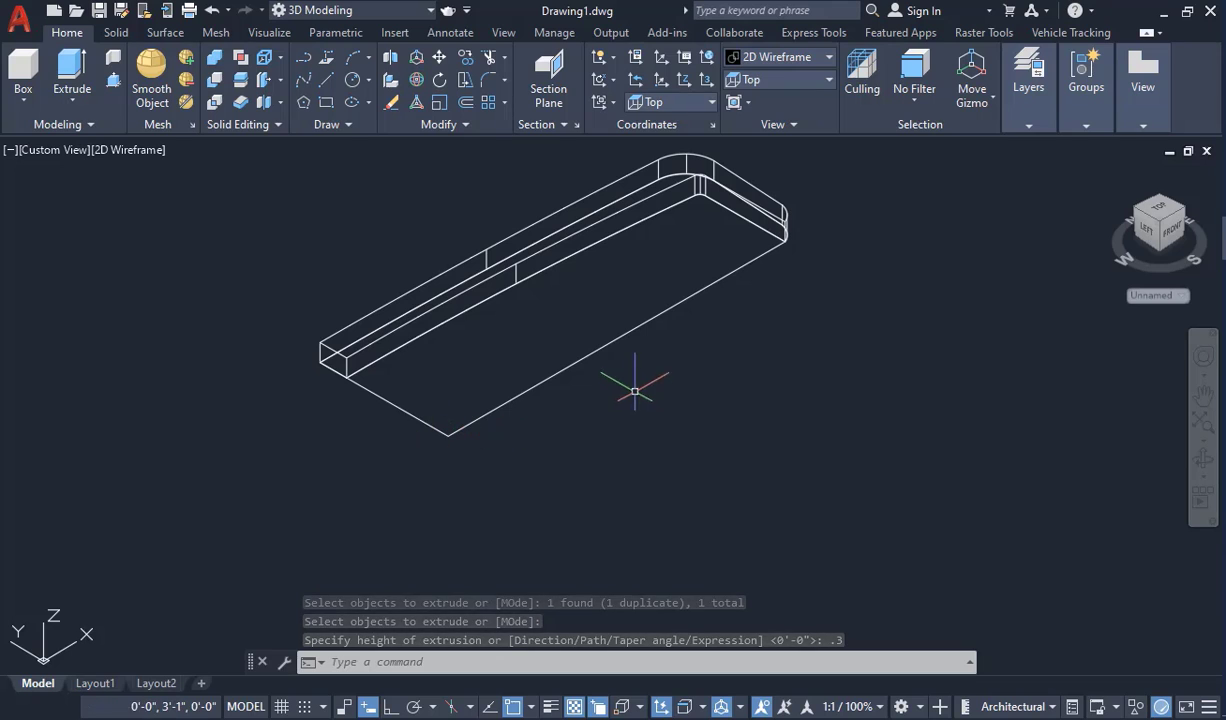
{"action": "left_click", "coordinate": [1205, 462]}
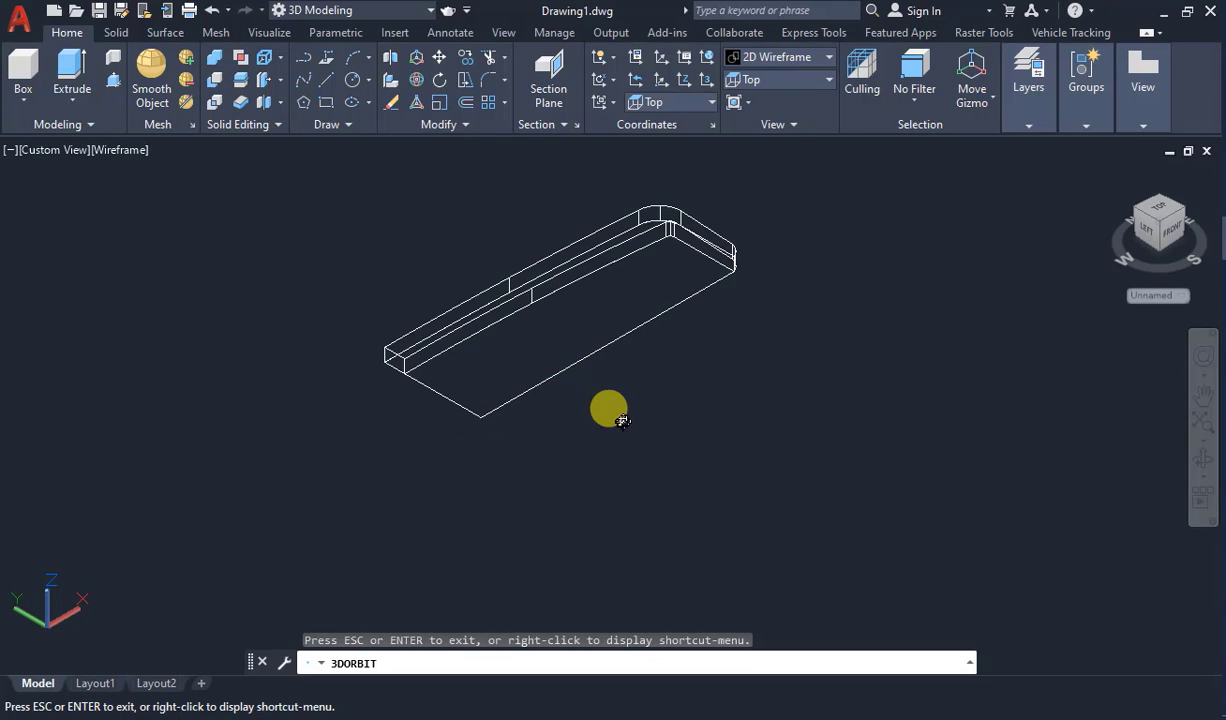
{"action": "left_click_drag", "start_coordinate": [621, 421], "coordinate": [727, 363]}
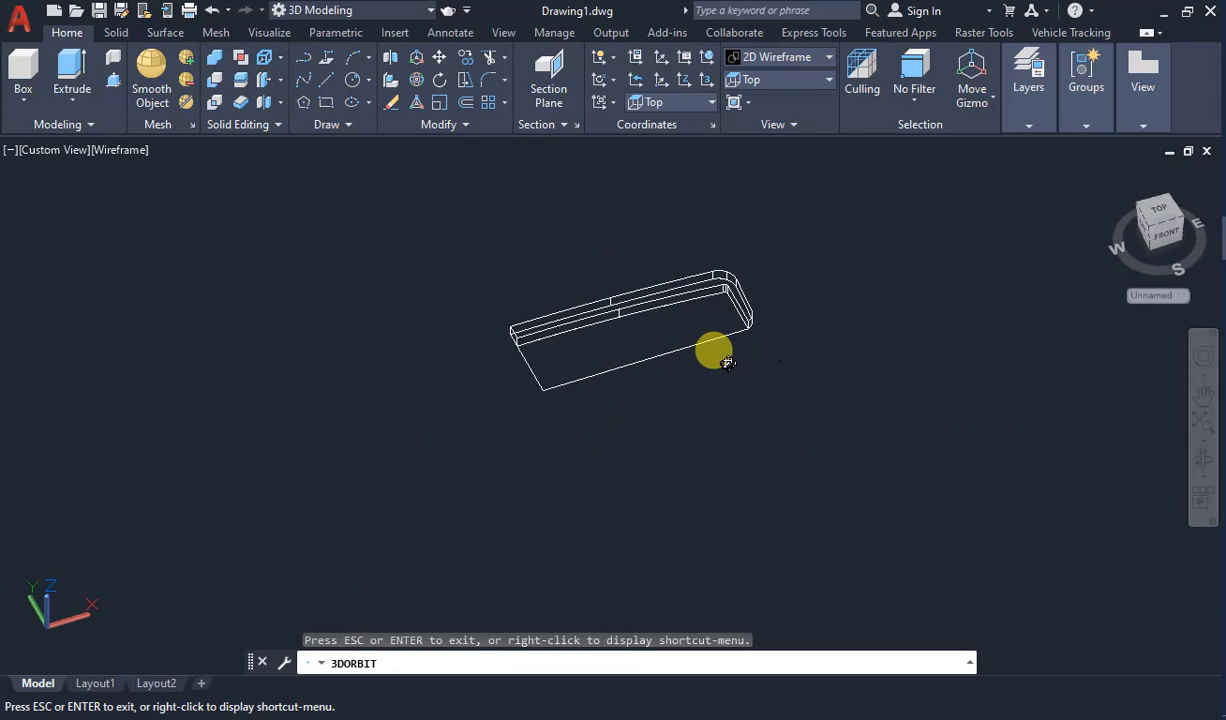
{"action": "scroll", "coordinate": [512, 320], "scroll_direction": "up", "scroll_amount": 5}
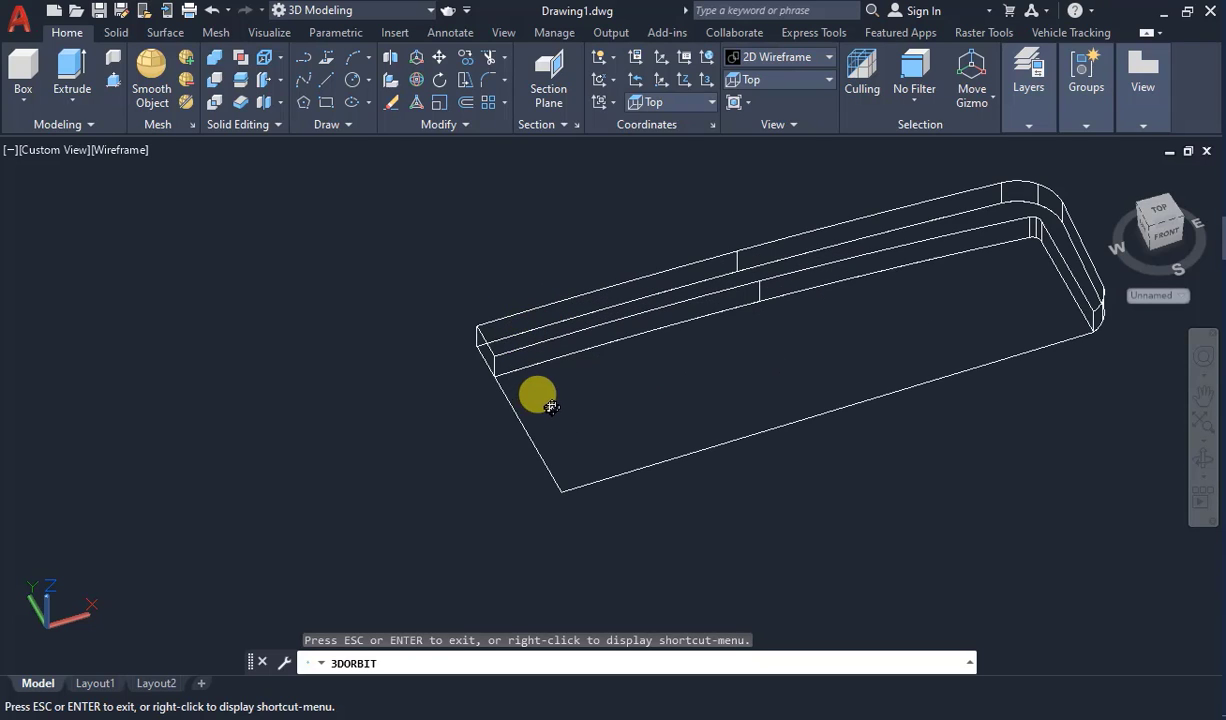
{"action": "left_click_drag", "start_coordinate": [551, 406], "coordinate": [303, 337]}
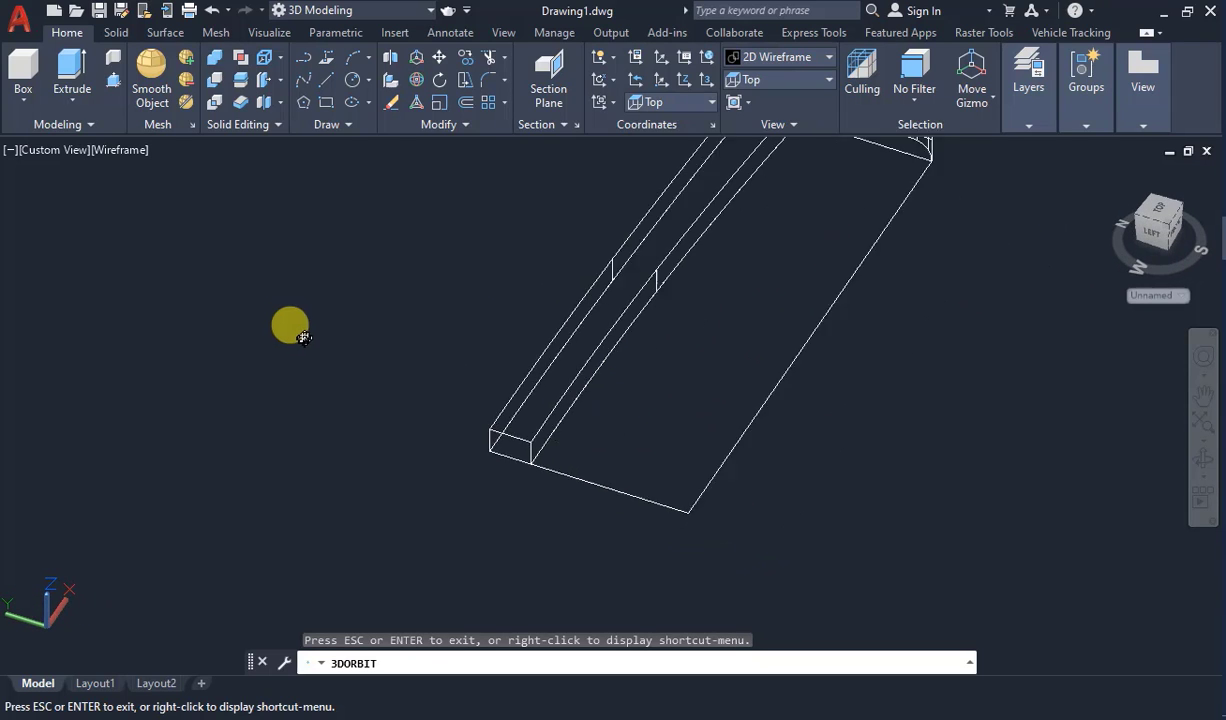
{"action": "scroll", "coordinate": [303, 337], "scroll_direction": "down", "scroll_amount": 2}
{"action": "key", "text": "Escape"}
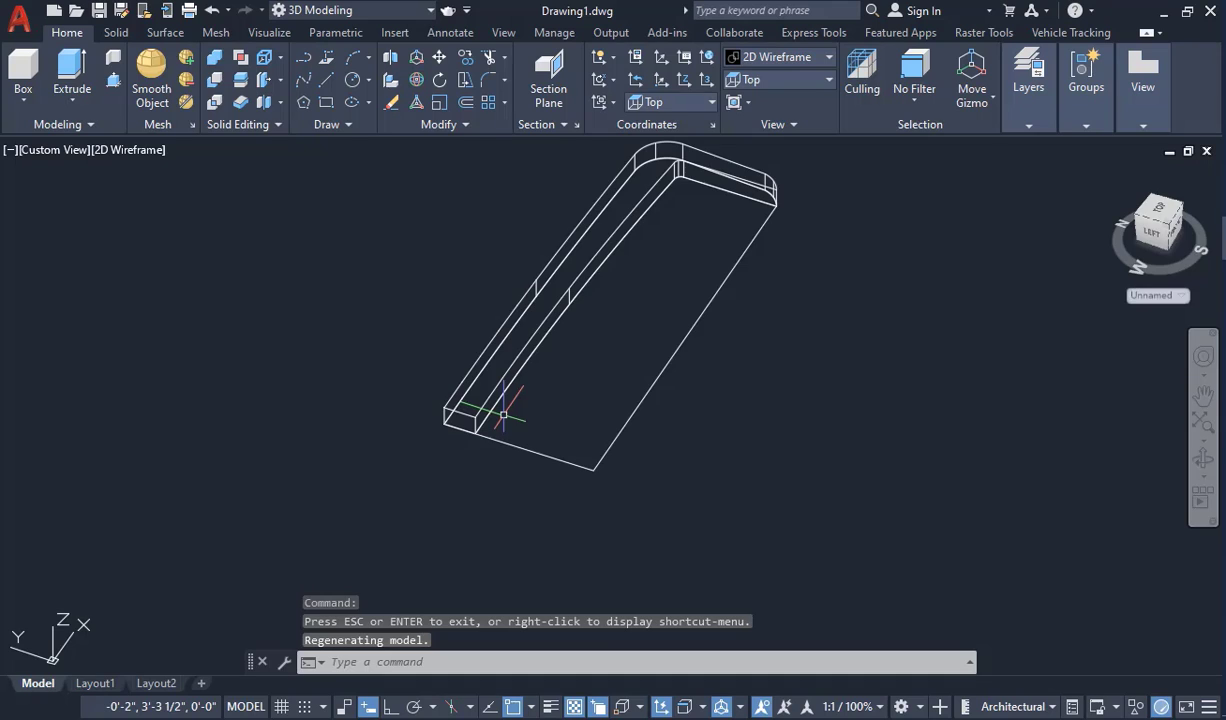
- Undo the view changes and the extrusion of the outer band
{"action": "key", "text": "ctrl+z"}
{"action": "key", "text": "ctrl+z"}
{"action": "key", "text": "ctrl+z"}
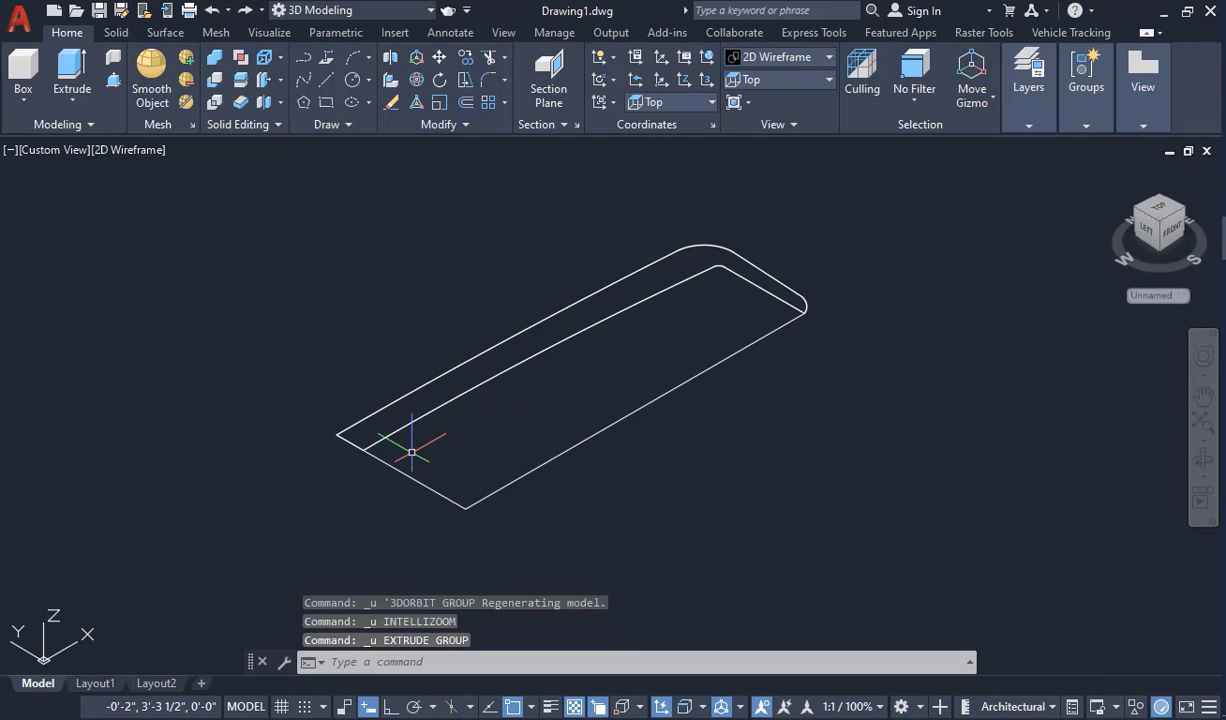
- Extrude the closed boundary polyline of the outer band to a height of 0.2 inch
{"action": "scroll", "coordinate": [411, 453], "scroll_direction": "up", "scroll_amount": 4}
{"action": "left_click", "coordinate": [72, 66]}
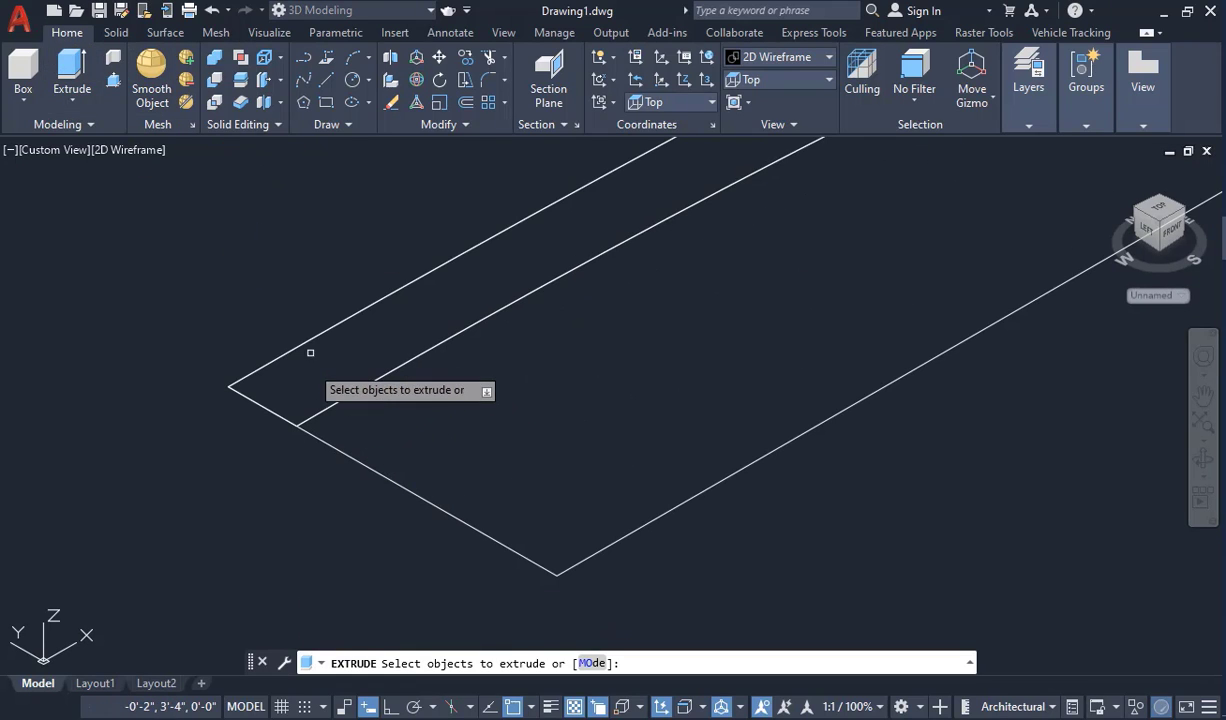
{"action": "left_click", "coordinate": [330, 402]}
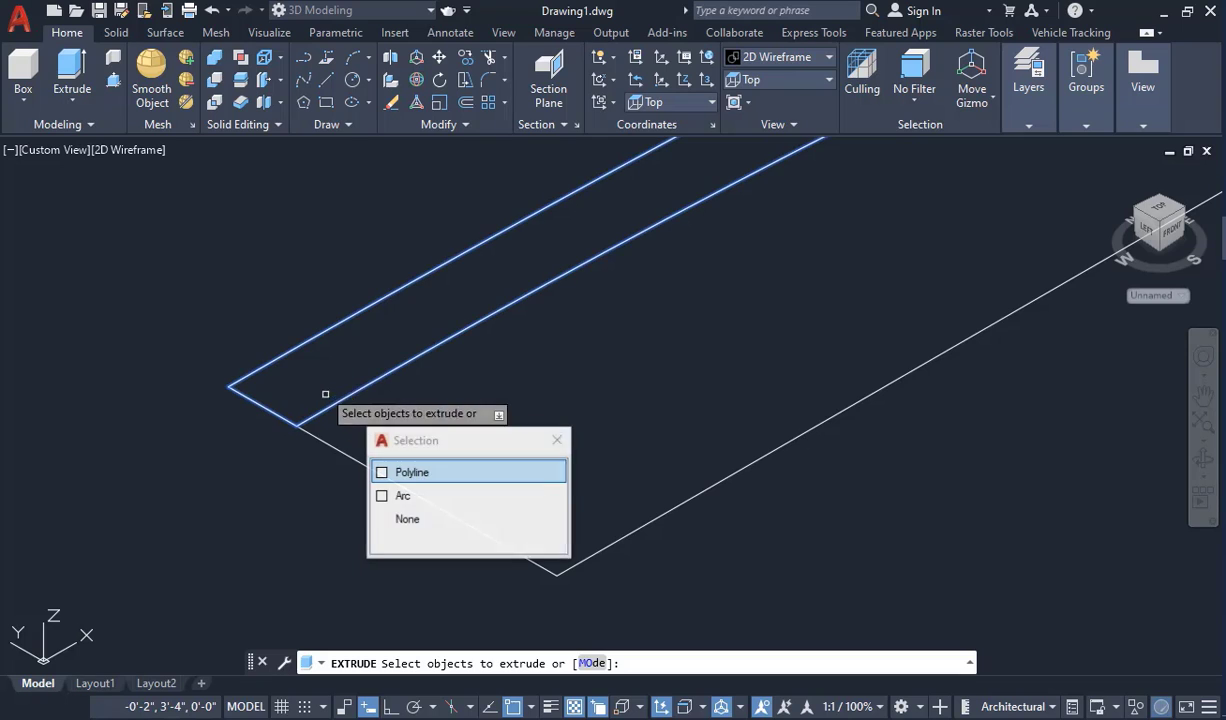
{"action": "left_click", "coordinate": [392, 470]}
{"action": "right_click", "coordinate": [350, 378]}
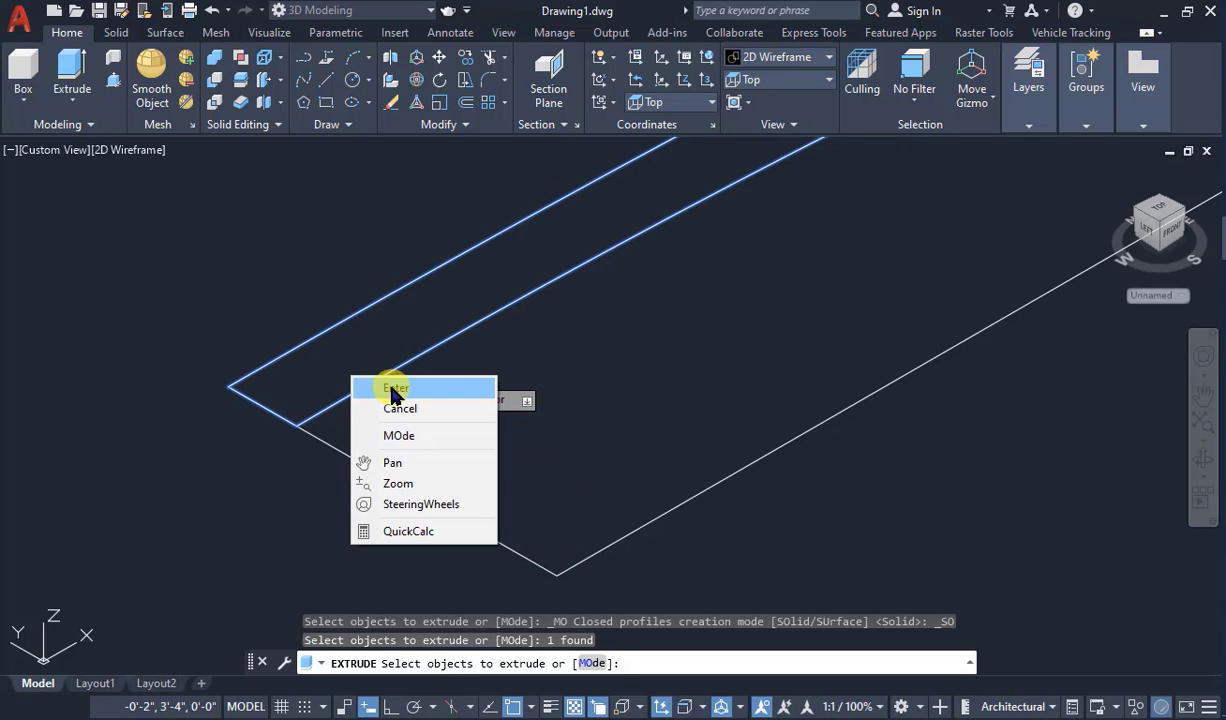
{"action": "left_click", "coordinate": [391, 391]}
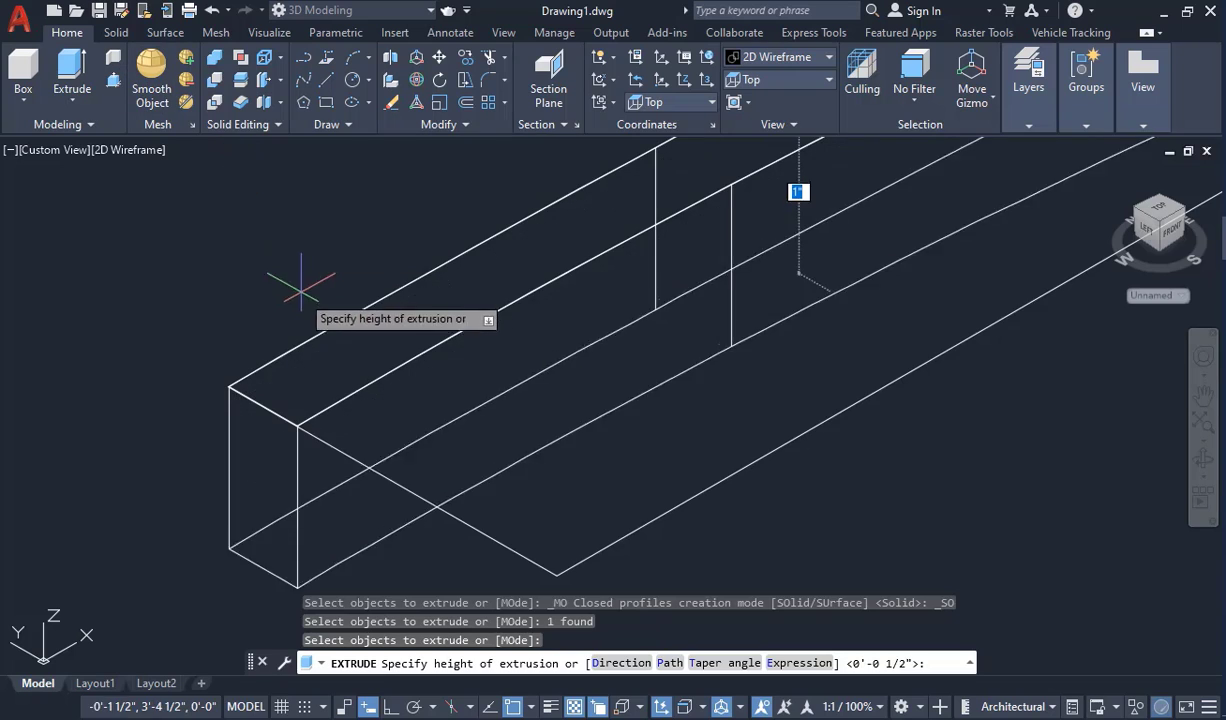
{"action": "scroll", "coordinate": [270, 300], "scroll_direction": "down", "scroll_amount": 5}
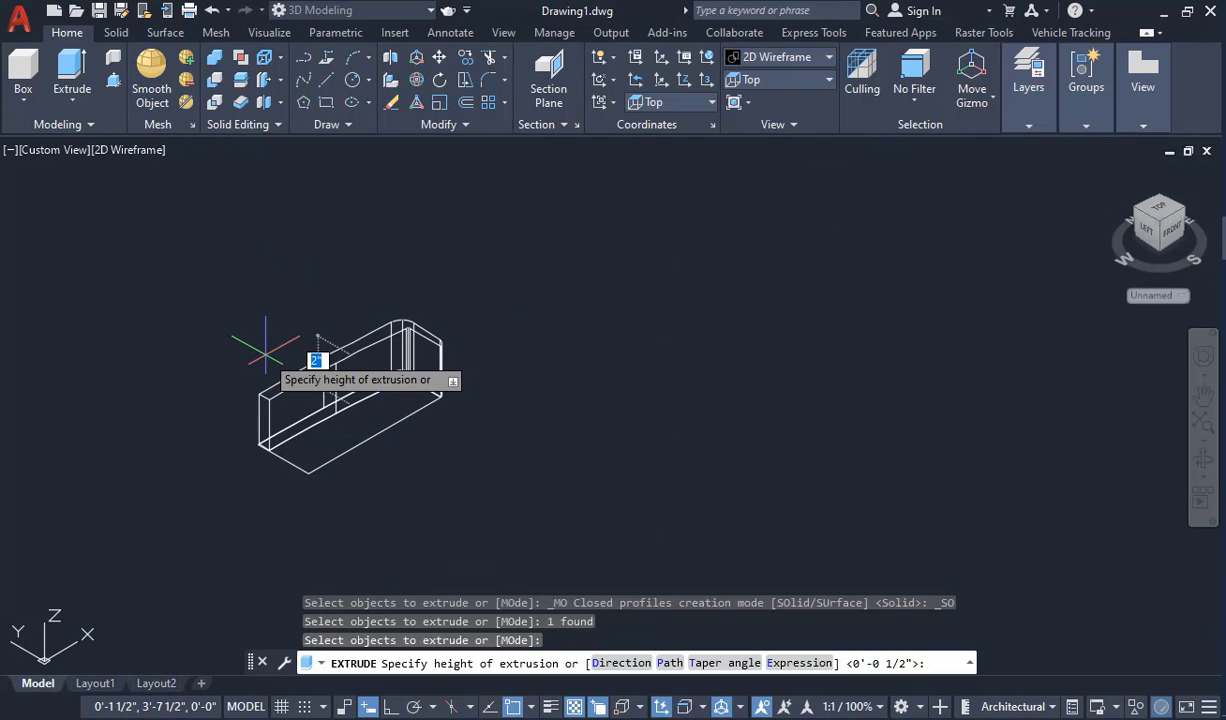
{"action": "type", "text": ".2"}
{"action": "key", "text": "Return"}
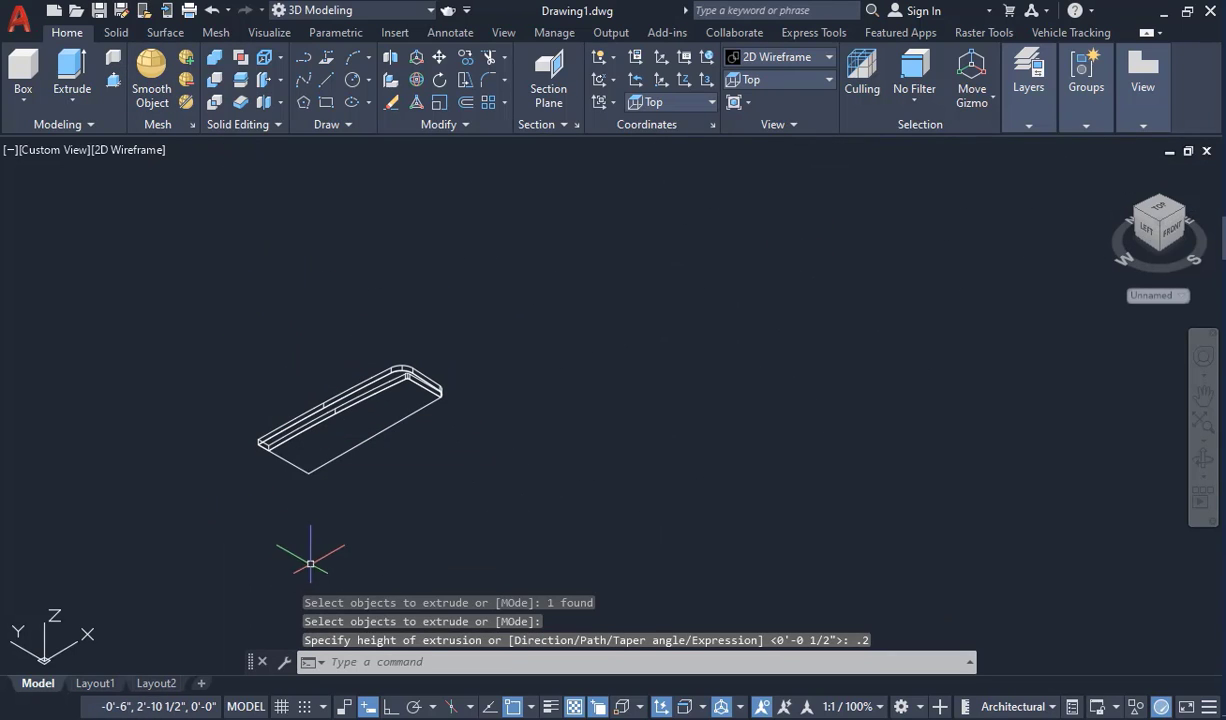
- Draw a line along the center edge from the profile's open corner to the lower inner corner of the extruded band's end
{"action": "scroll", "coordinate": [290, 510], "scroll_direction": "up", "scroll_amount": 5}
{"action": "scroll", "coordinate": [520, 438], "scroll_direction": "down", "scroll_amount": 2}
{"action": "scroll", "coordinate": [356, 309], "scroll_direction": "up", "scroll_amount": 4}
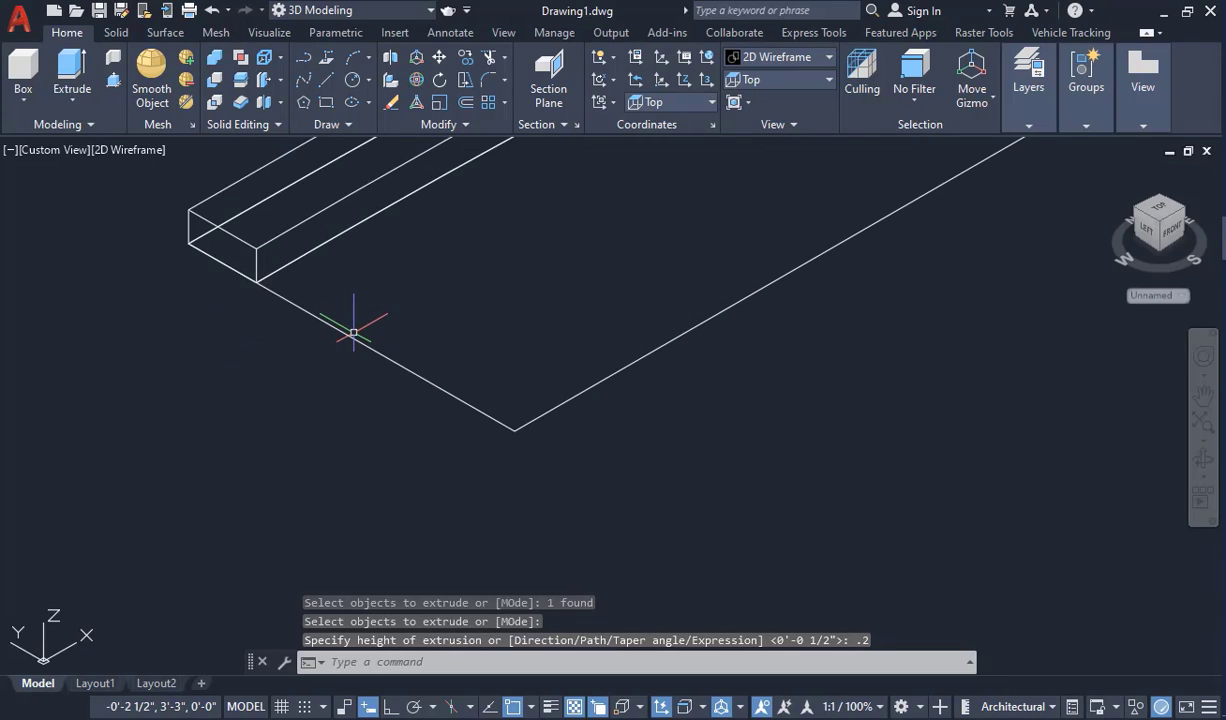
{"action": "left_click", "coordinate": [326, 79]}
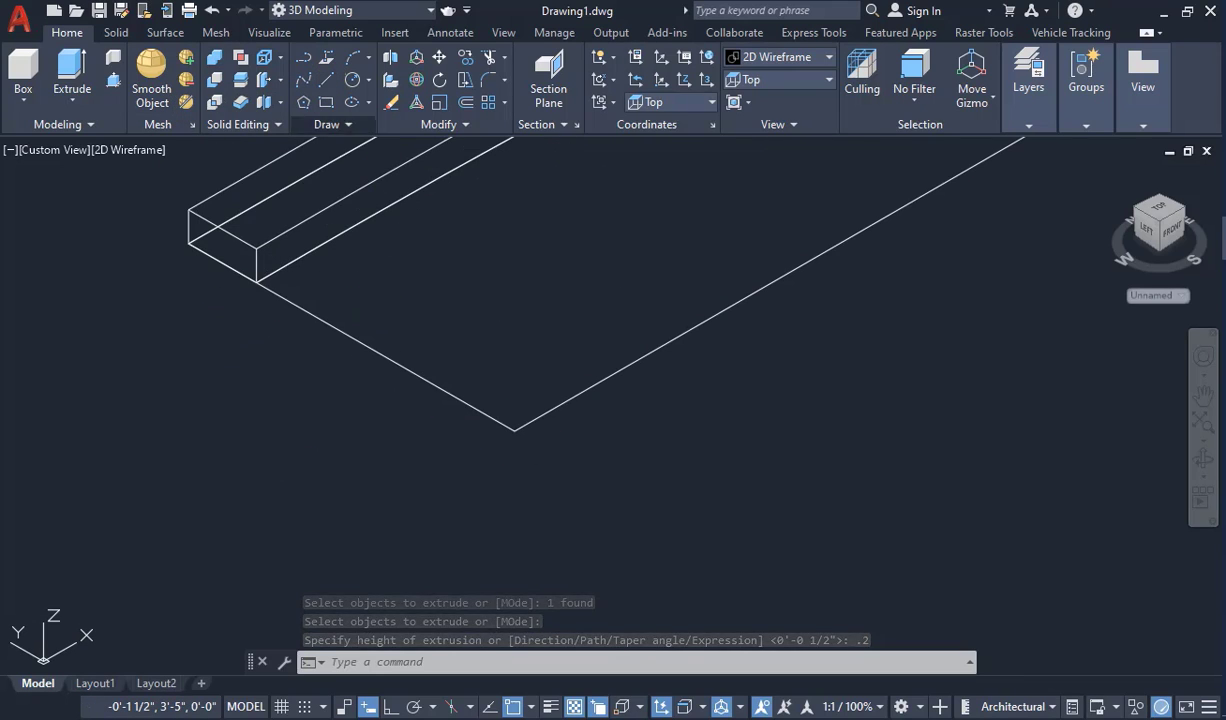
{"action": "left_click", "coordinate": [514, 430]}
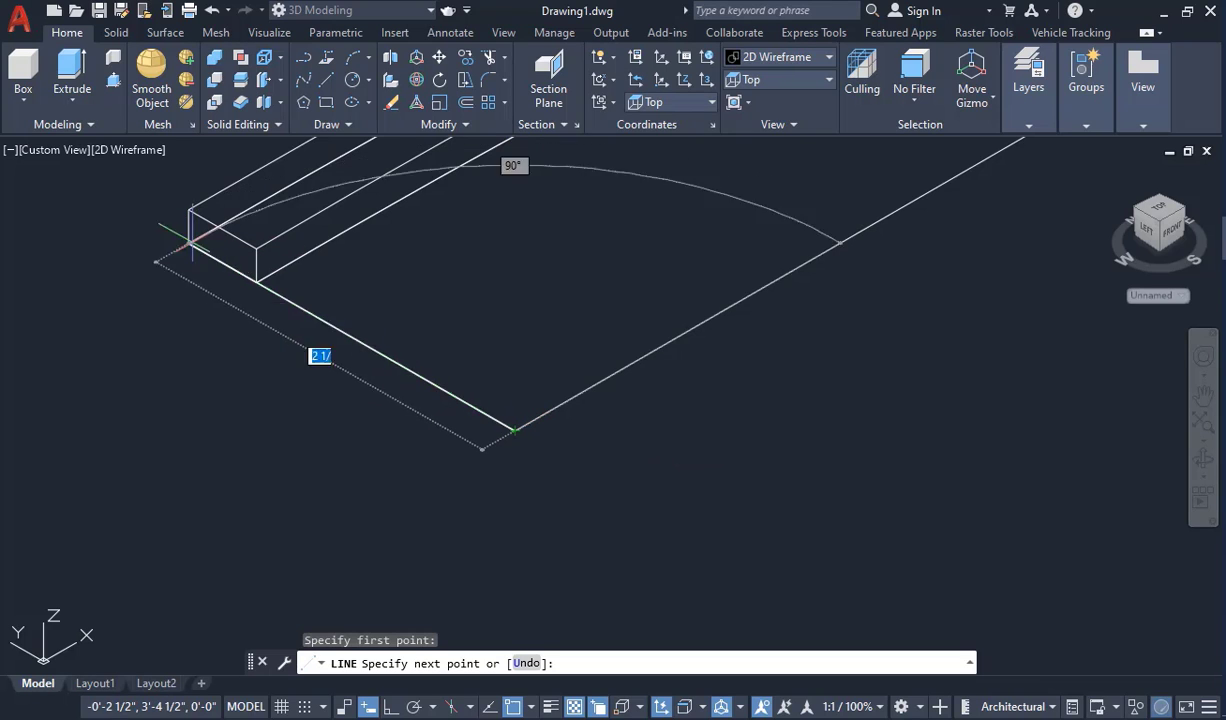
{"action": "scroll", "coordinate": [235, 269], "scroll_direction": "up", "scroll_amount": 8}
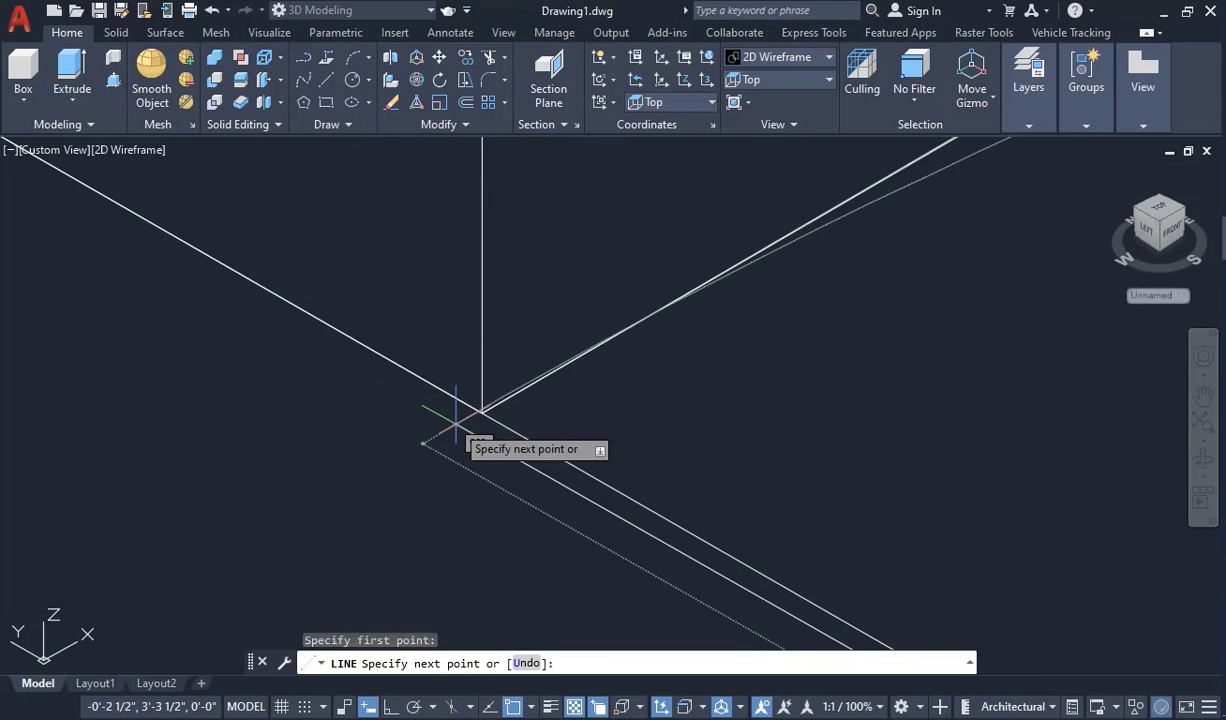
{"action": "left_click", "coordinate": [482, 413]}
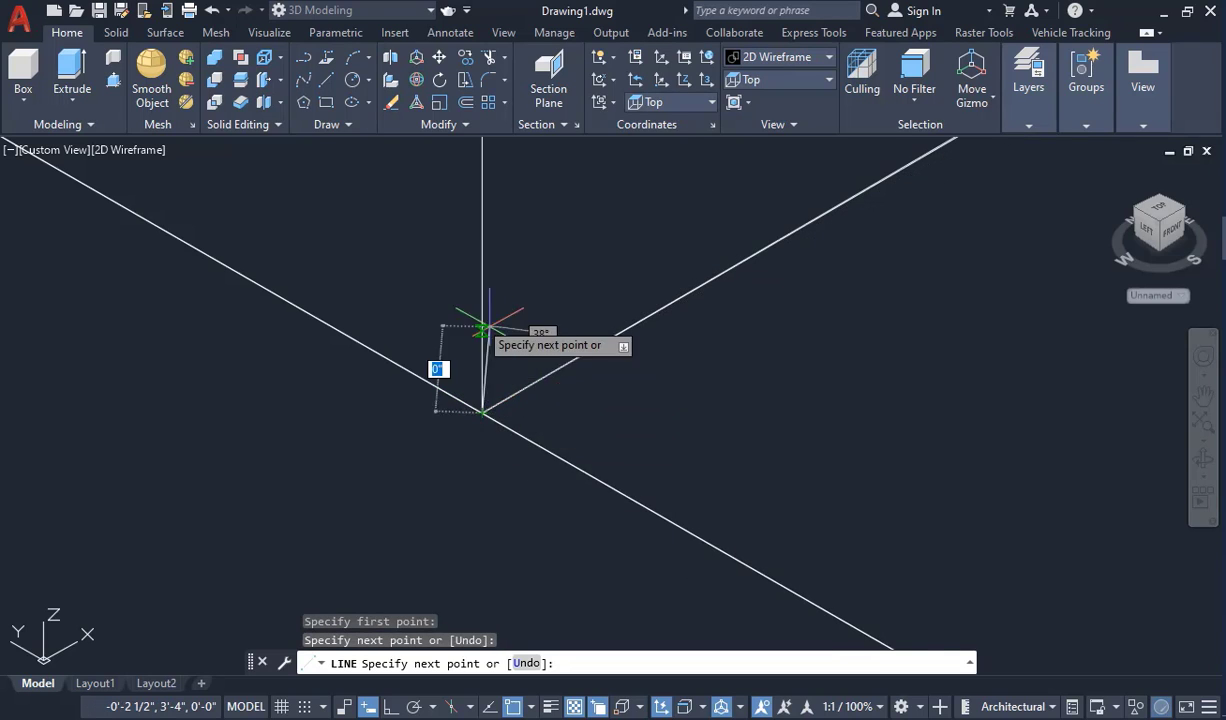
{"action": "scroll", "coordinate": [479, 307], "scroll_direction": "down", "scroll_amount": 3}
{"action": "key", "text": "Escape"}
- Move the new line up from the band's lower inner corner to the midpoint of the band end's inner vertical edge
{"action": "scroll", "coordinate": [416, 301], "scroll_direction": "down", "scroll_amount": 3}
{"action": "left_click", "coordinate": [368, 298]}
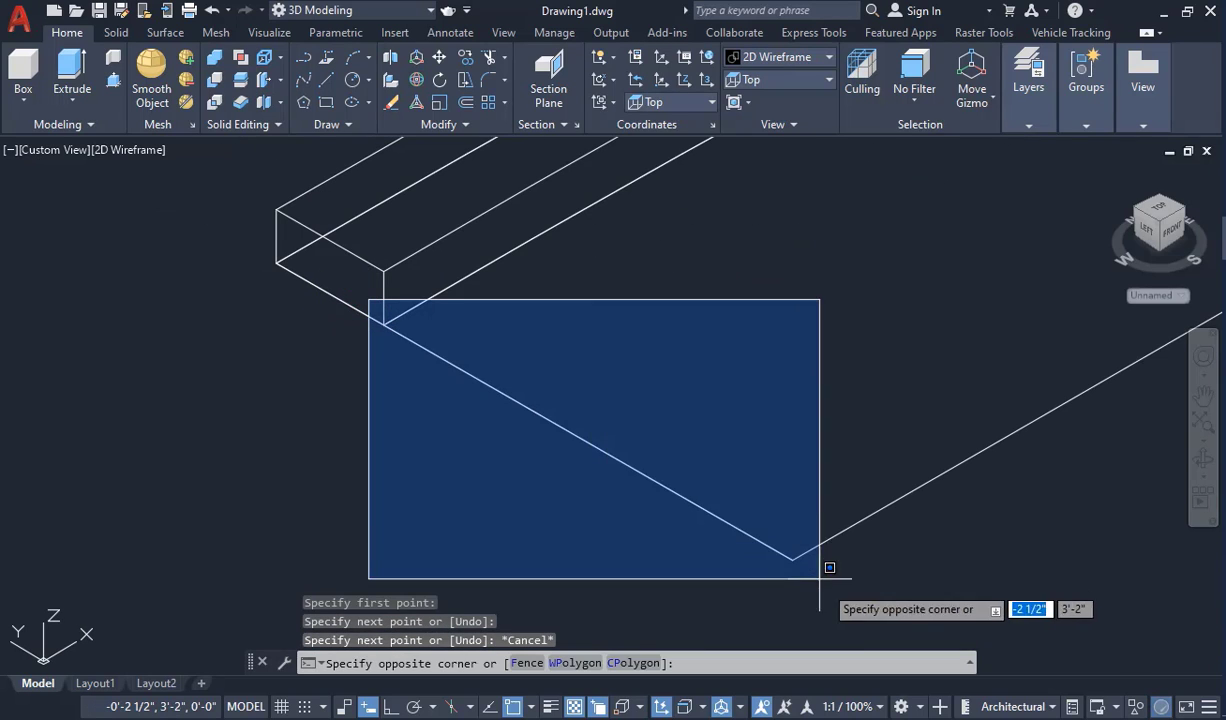
{"action": "left_click", "coordinate": [830, 566]}
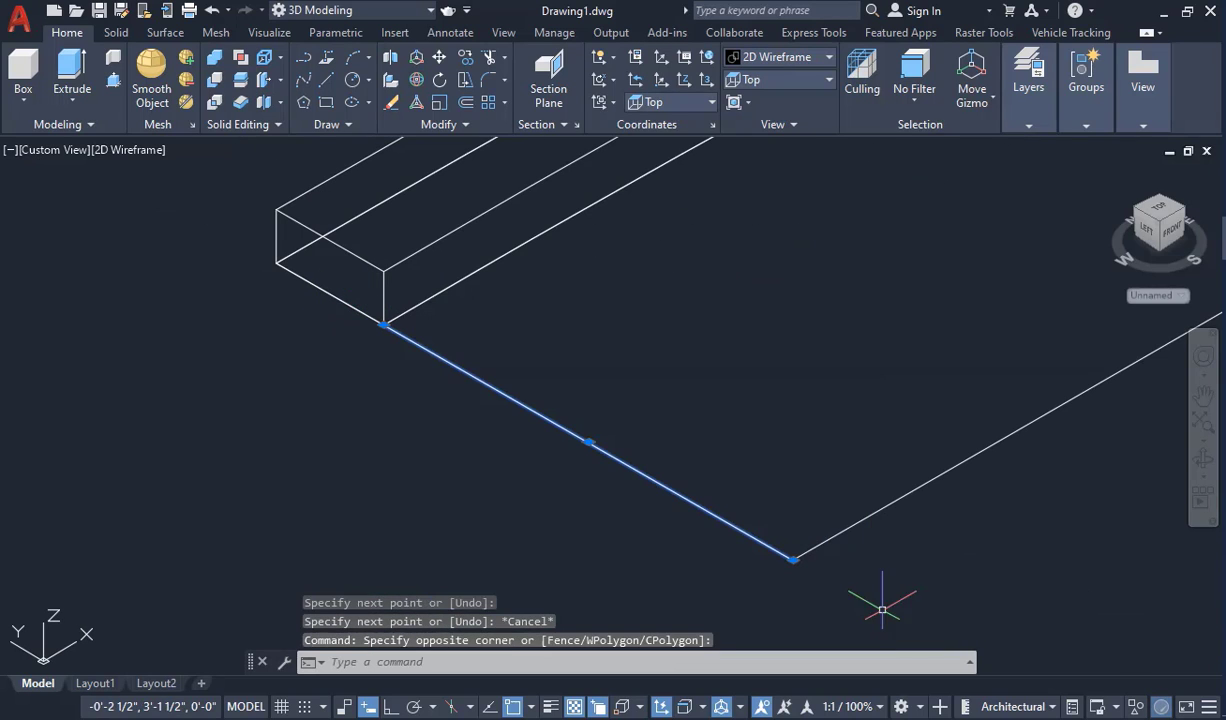
{"action": "left_click", "coordinate": [438, 58]}
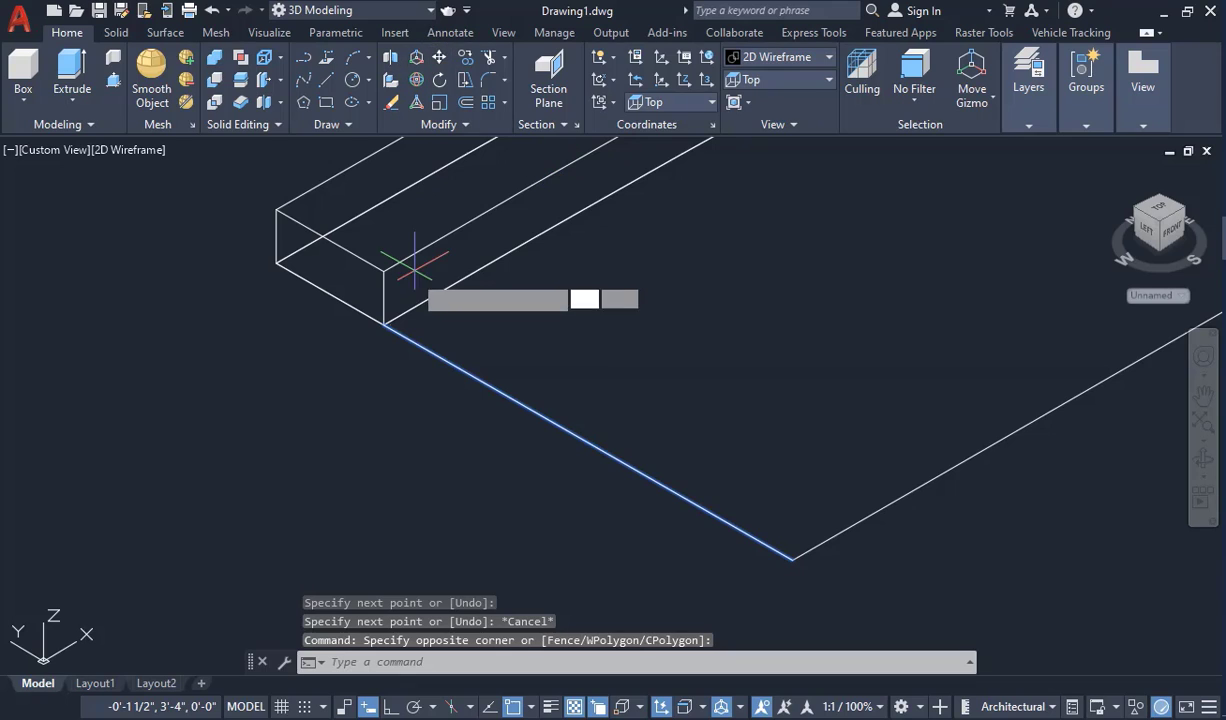
{"action": "left_click", "coordinate": [383, 325]}
{"action": "left_click", "coordinate": [397, 283]}
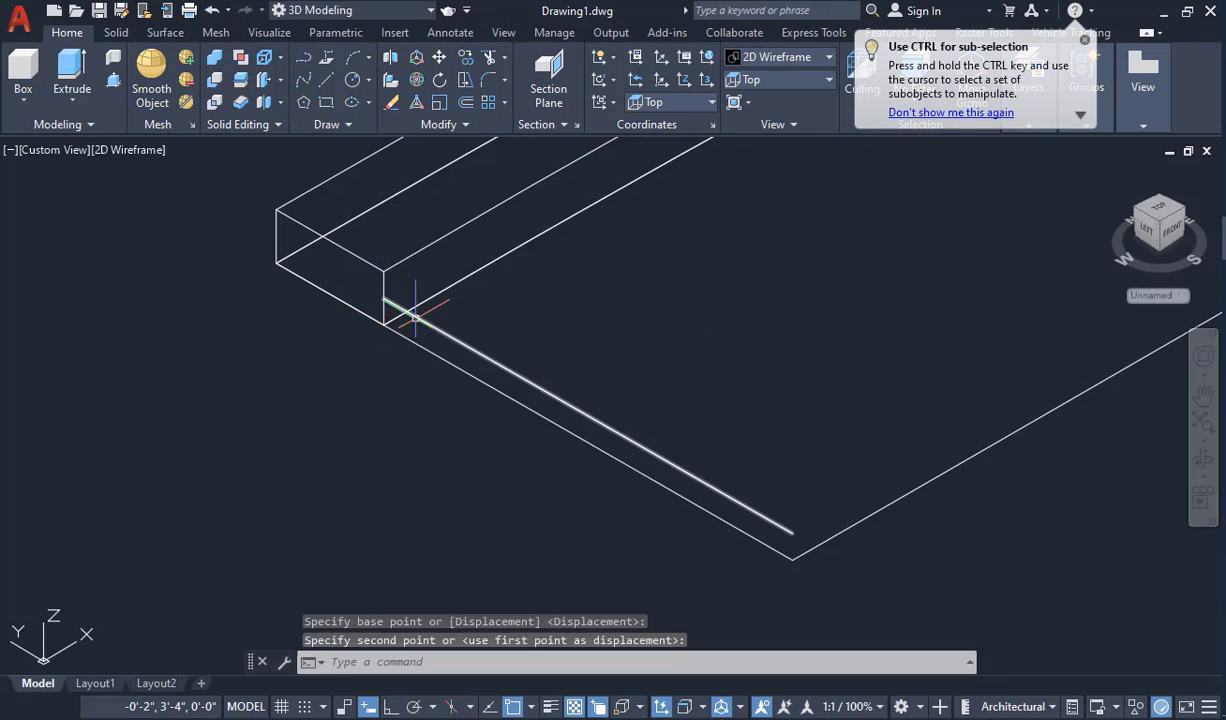
- Switch the model to the Left view
{"action": "scroll", "coordinate": [219, 213], "scroll_direction": "down", "scroll_amount": 4}
{"action": "scroll", "coordinate": [596, 425], "scroll_direction": "down", "scroll_amount": 4}
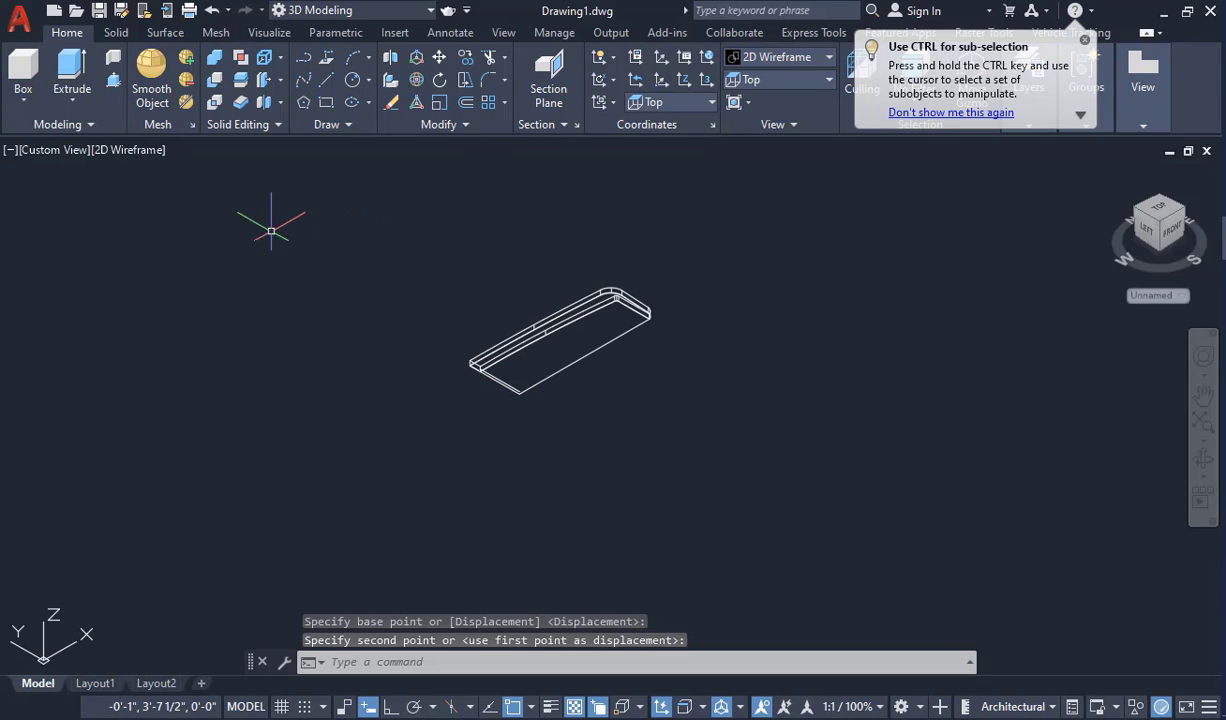
{"action": "left_click", "coordinate": [62, 149]}
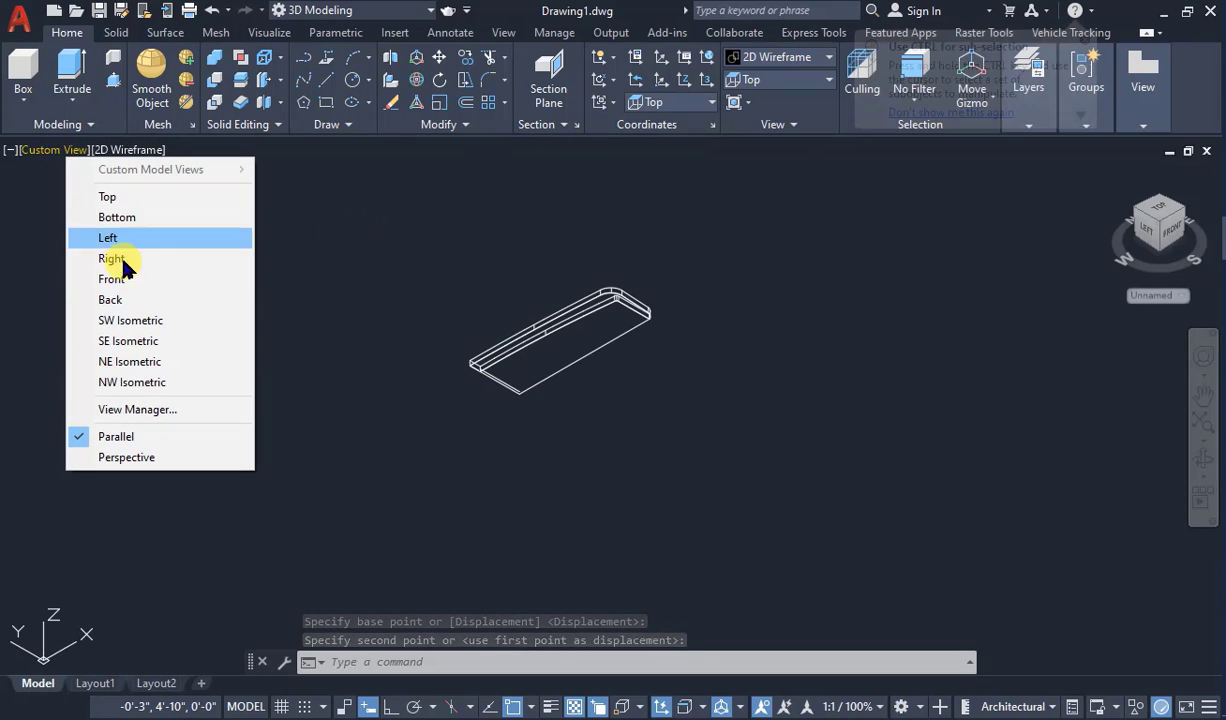
{"action": "left_click", "coordinate": [110, 238]}
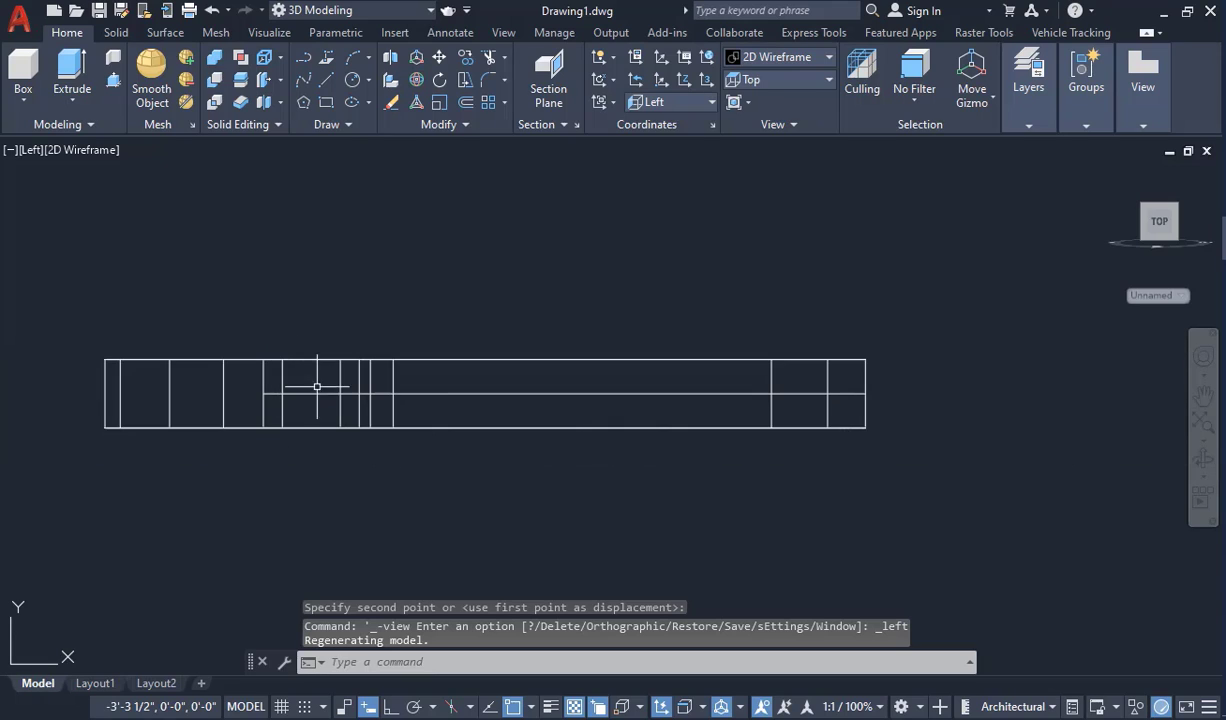
- Draw a polyline from the band's top inner corner sloping down toward the center line's far end, finishing with an arc onto that endpoint
{"action": "left_click", "coordinate": [302, 62]}
{"action": "scroll", "coordinate": [295, 386], "scroll_direction": "up", "scroll_amount": 6}
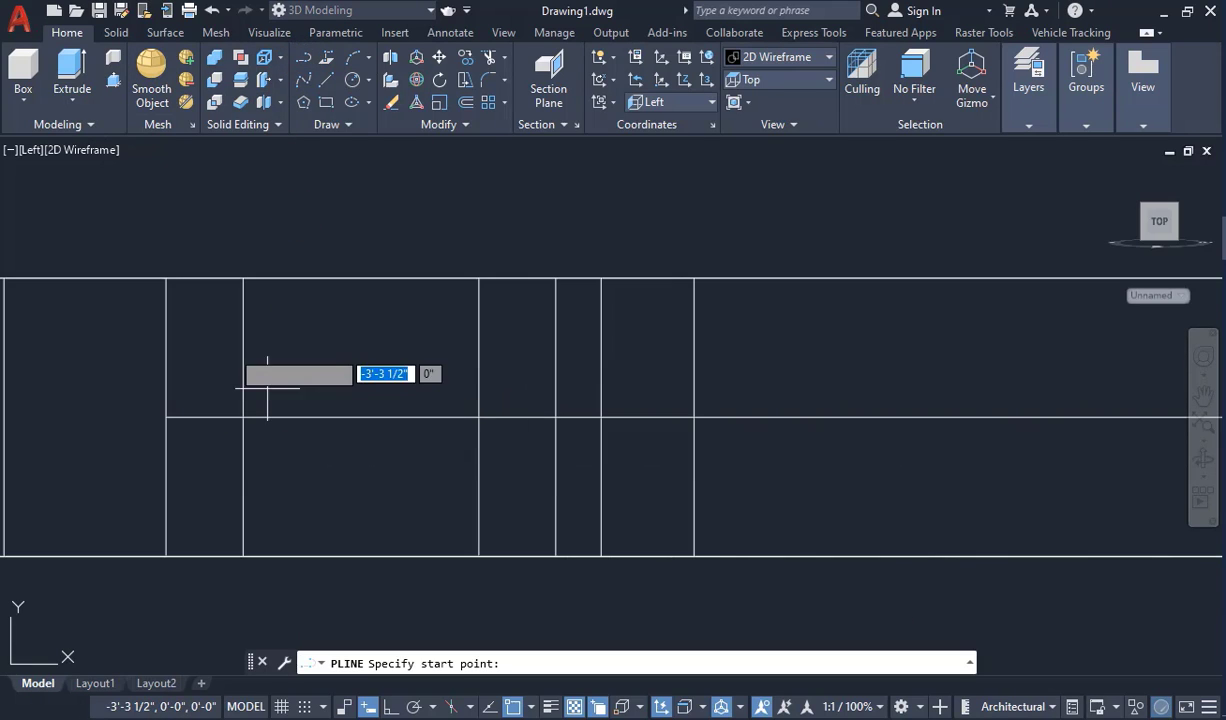
{"action": "scroll", "coordinate": [168, 282], "scroll_direction": "up", "scroll_amount": 8}
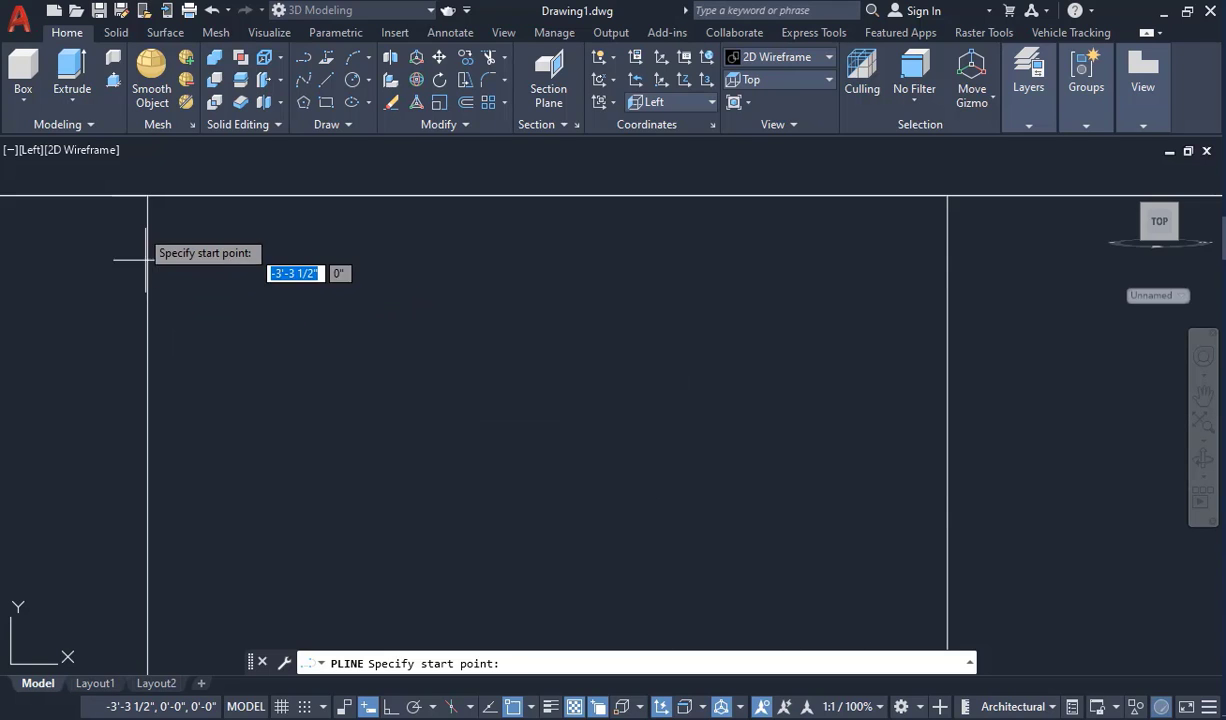
{"action": "left_click", "coordinate": [147, 196]}
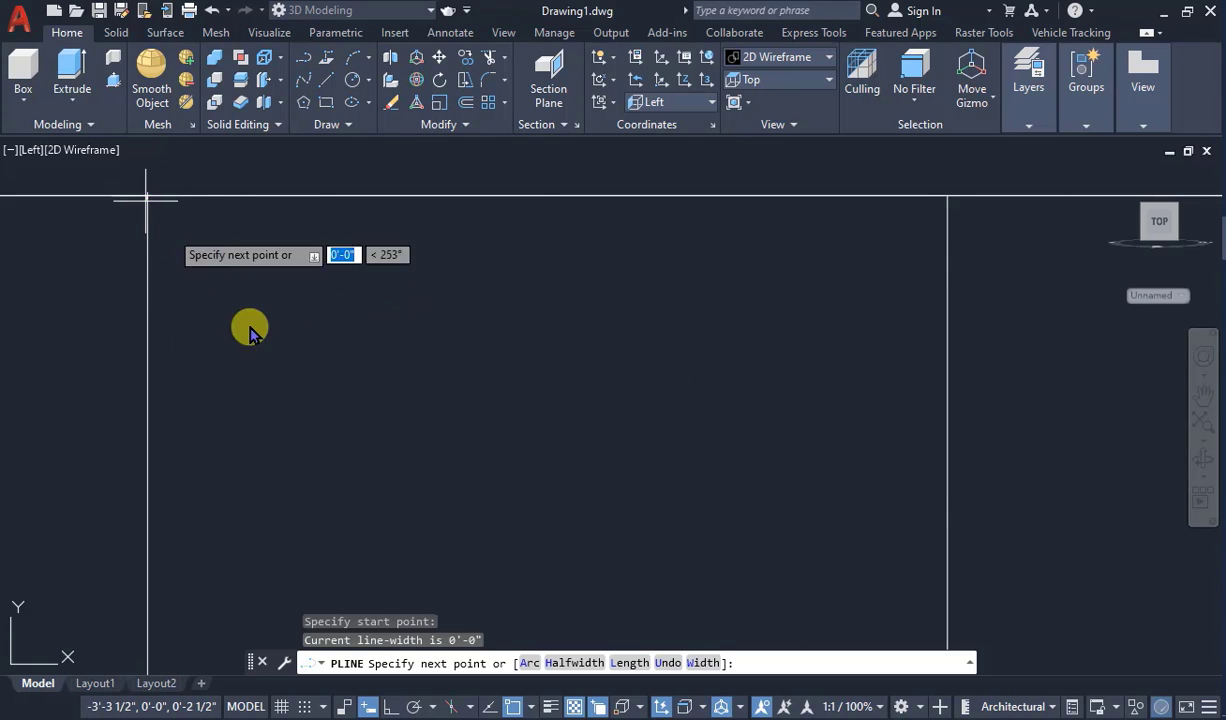
{"action": "scroll", "coordinate": [150, 222], "scroll_direction": "down", "scroll_amount": 8}
{"action": "scroll", "coordinate": [560, 300], "scroll_direction": "down", "scroll_amount": 5}
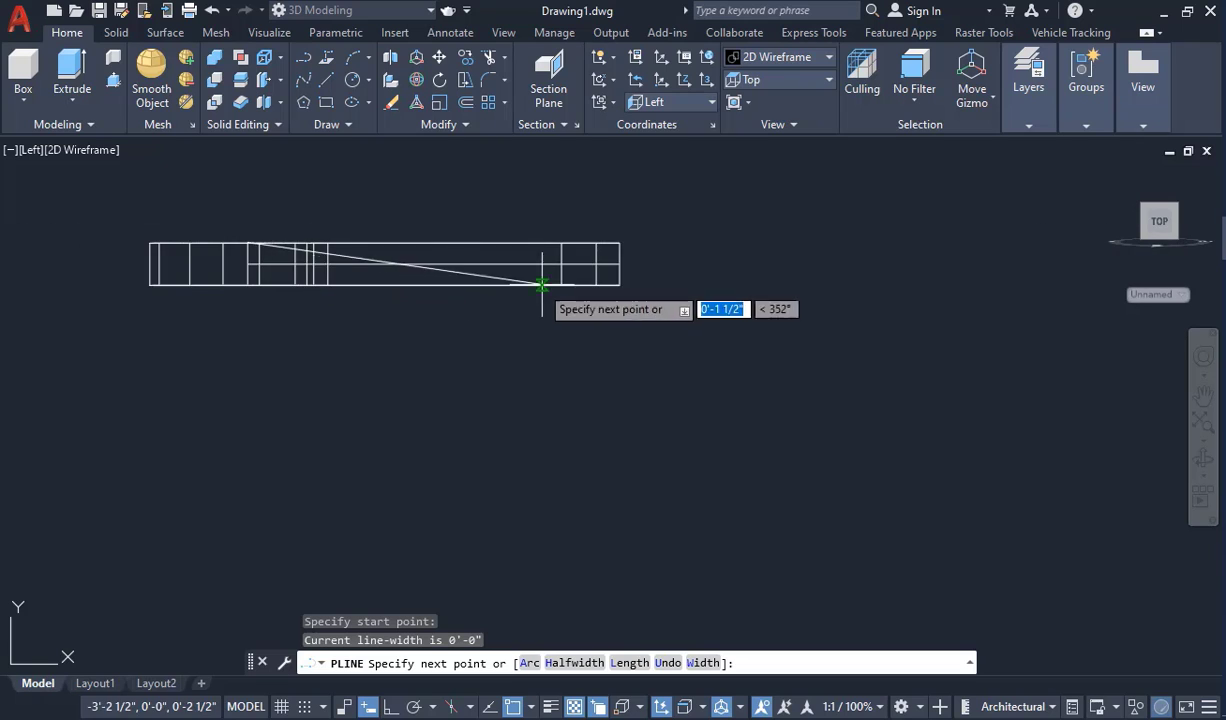
{"action": "scroll", "coordinate": [605, 262], "scroll_direction": "up", "scroll_amount": 5}
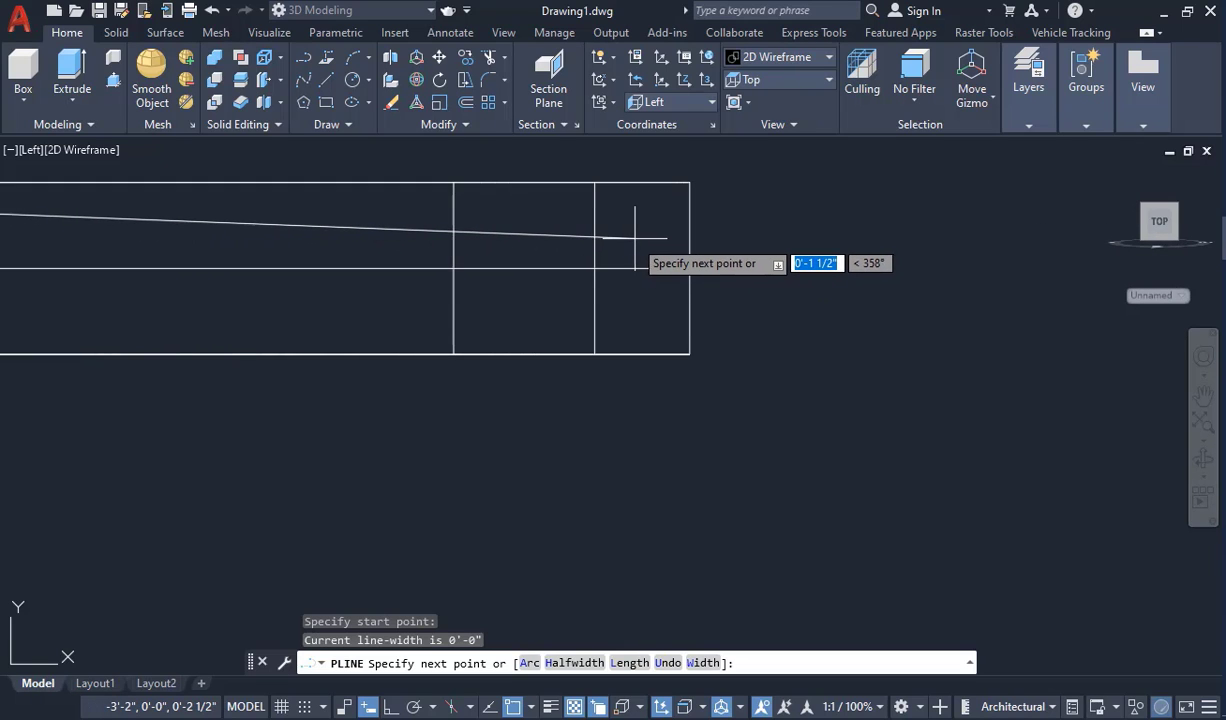
{"action": "left_click", "coordinate": [634, 233]}
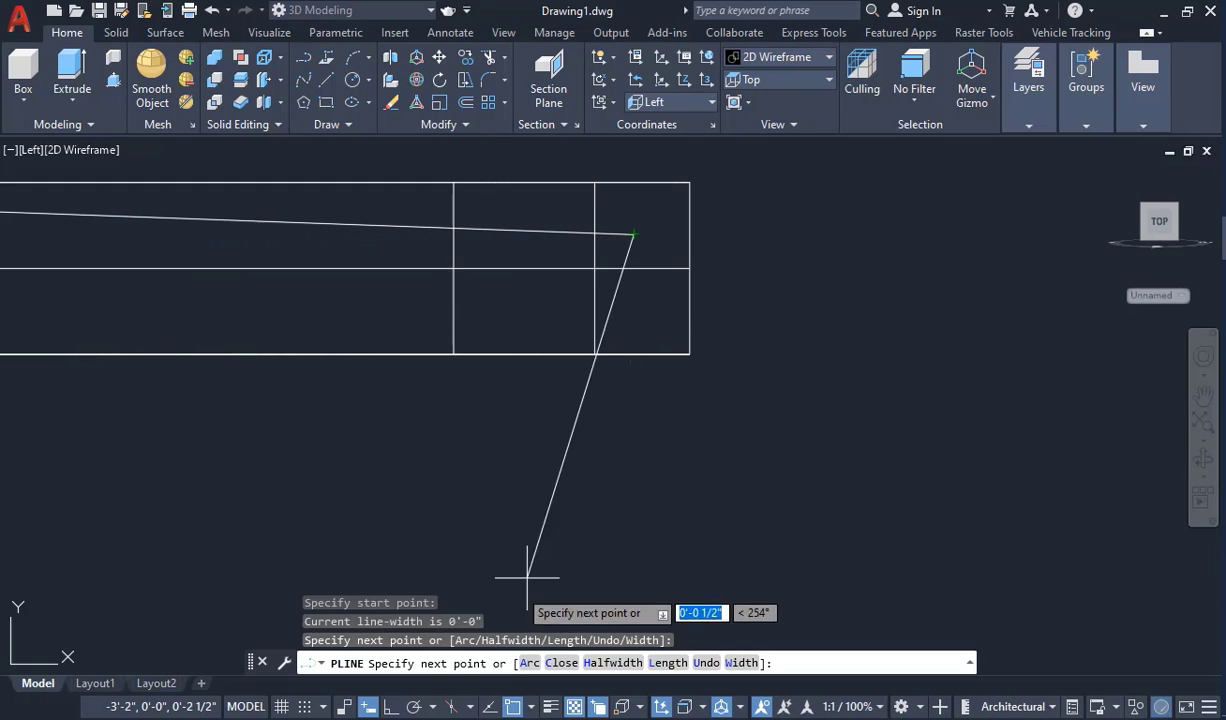
{"action": "left_click", "coordinate": [528, 665]}
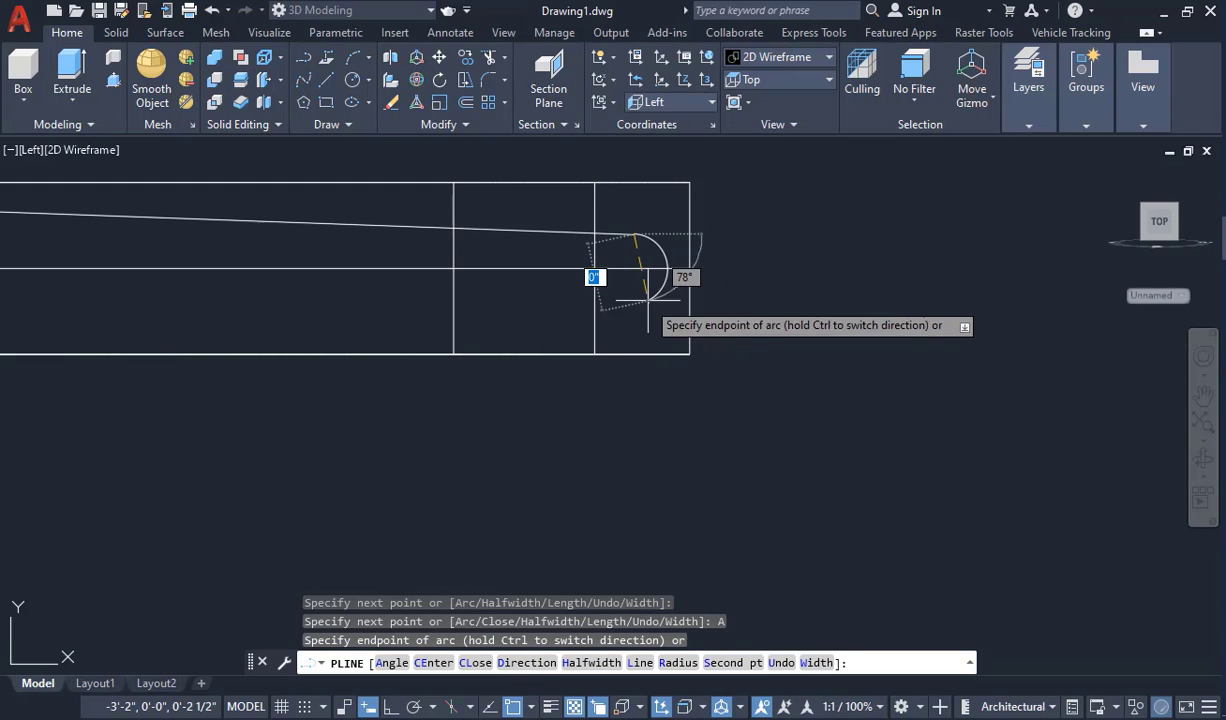
{"action": "left_click", "coordinate": [689, 268]}
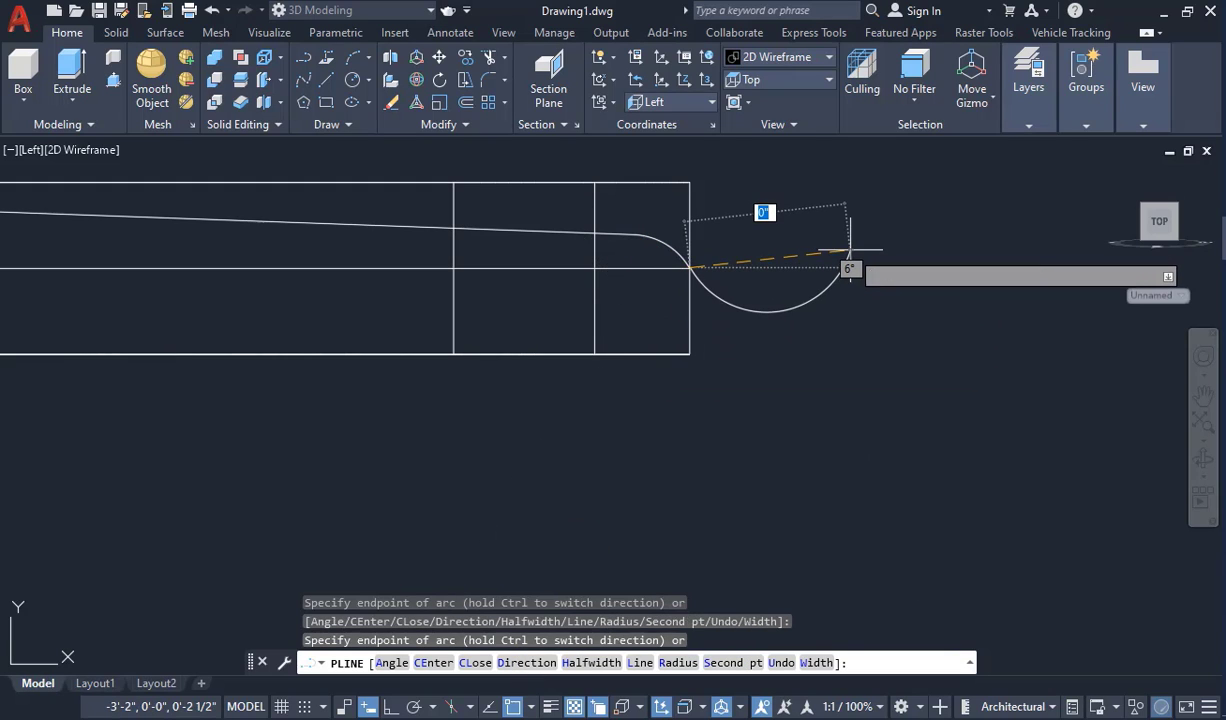
{"action": "key", "text": "Return"}
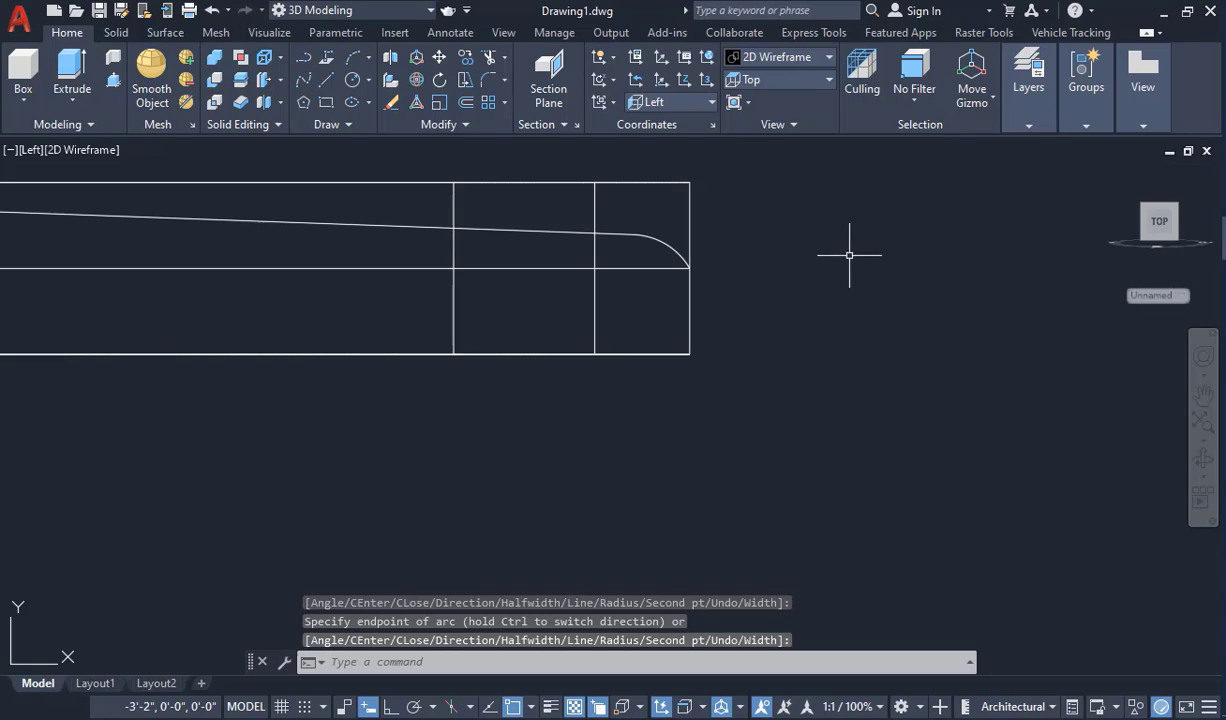
- Mirror the sloped polyline about the horizontal mid-height line, keeping the original
{"action": "scroll", "coordinate": [828, 299], "scroll_direction": "down", "scroll_amount": 2}
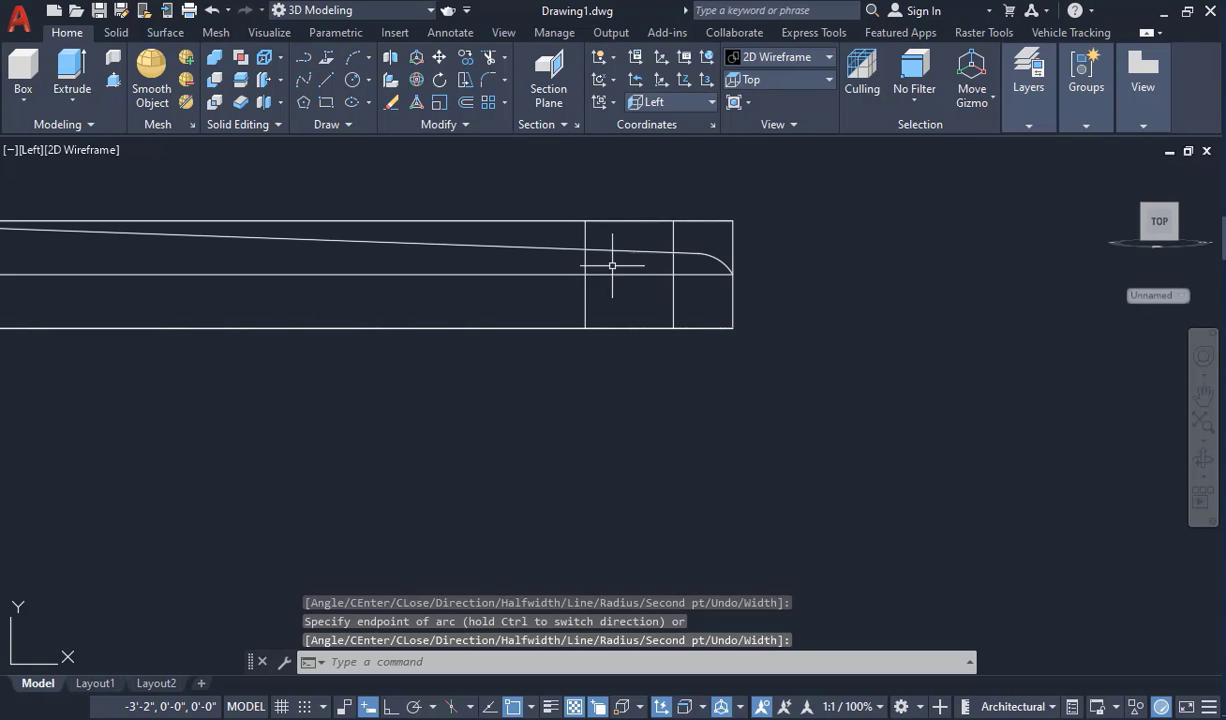
{"action": "left_click", "coordinate": [554, 253]}
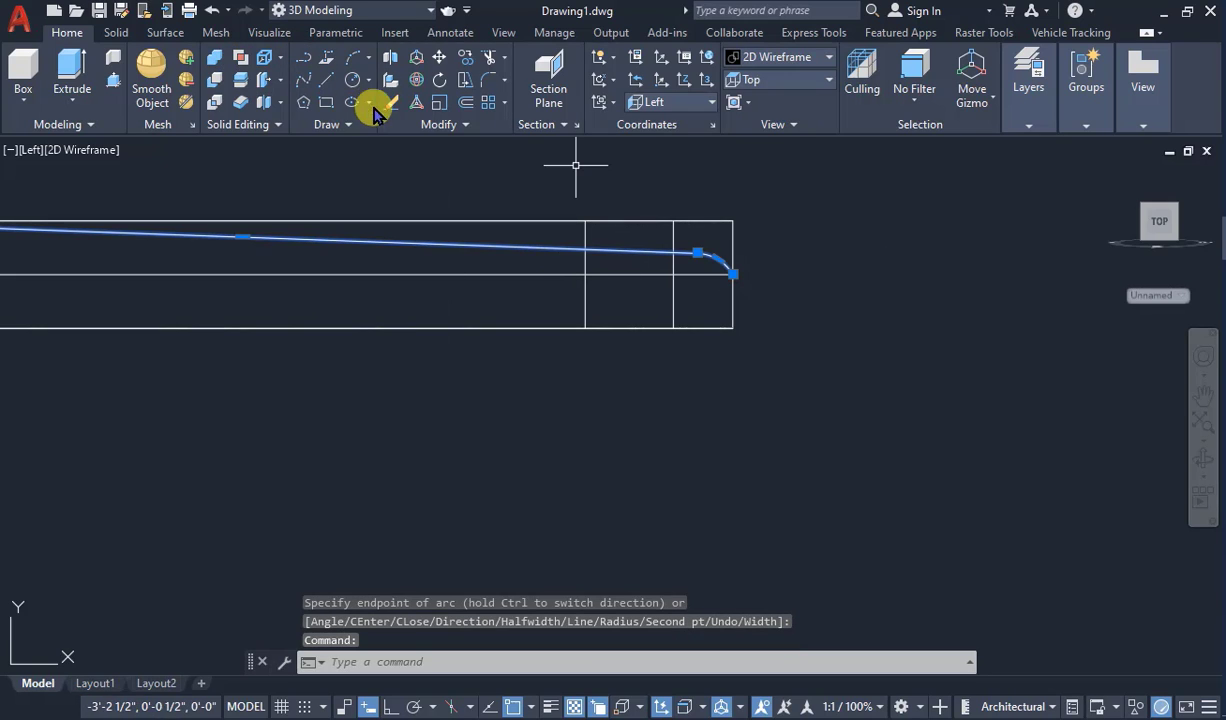
{"action": "left_click", "coordinate": [466, 125]}
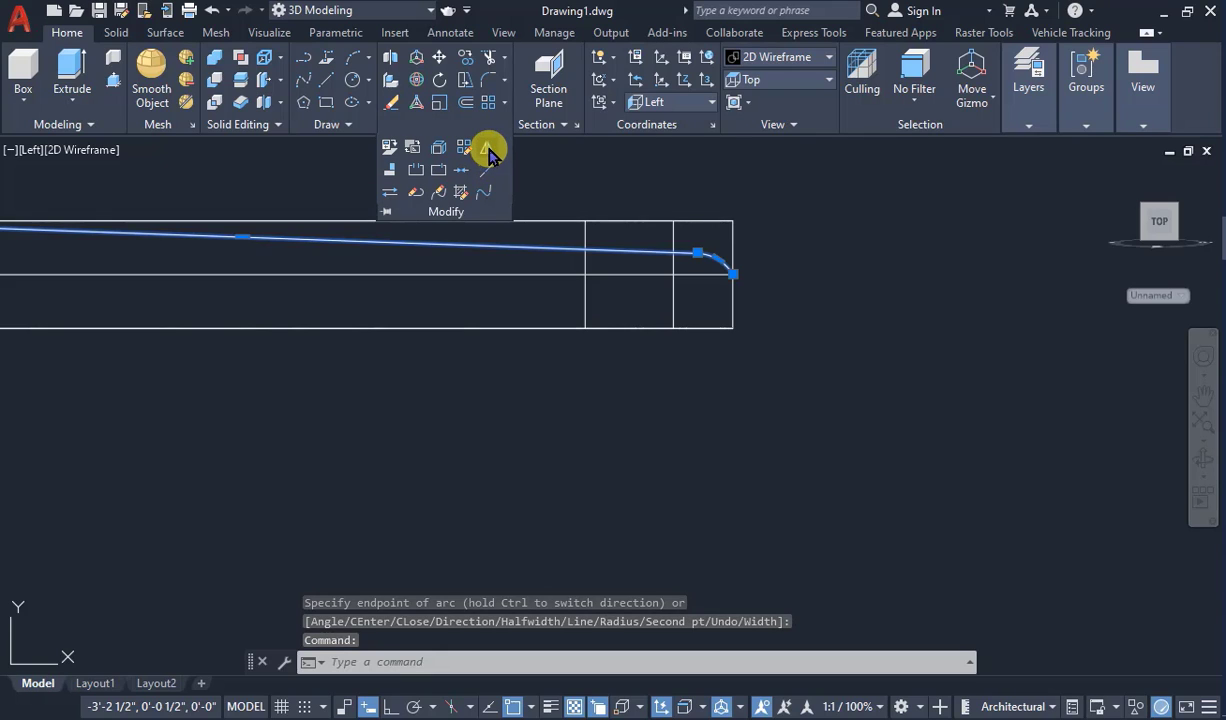
{"action": "left_click", "coordinate": [487, 150]}
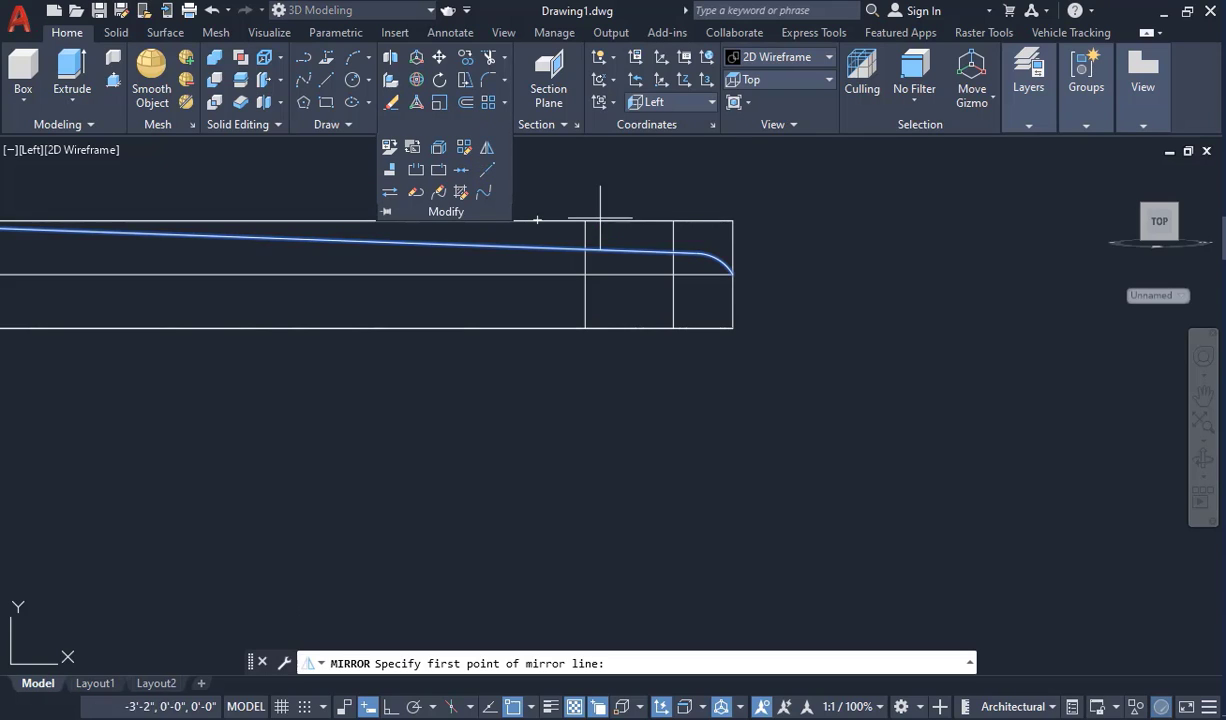
{"action": "left_click", "coordinate": [731, 275]}
{"action": "scroll", "coordinate": [870, 312], "scroll_direction": "down", "scroll_amount": 4}
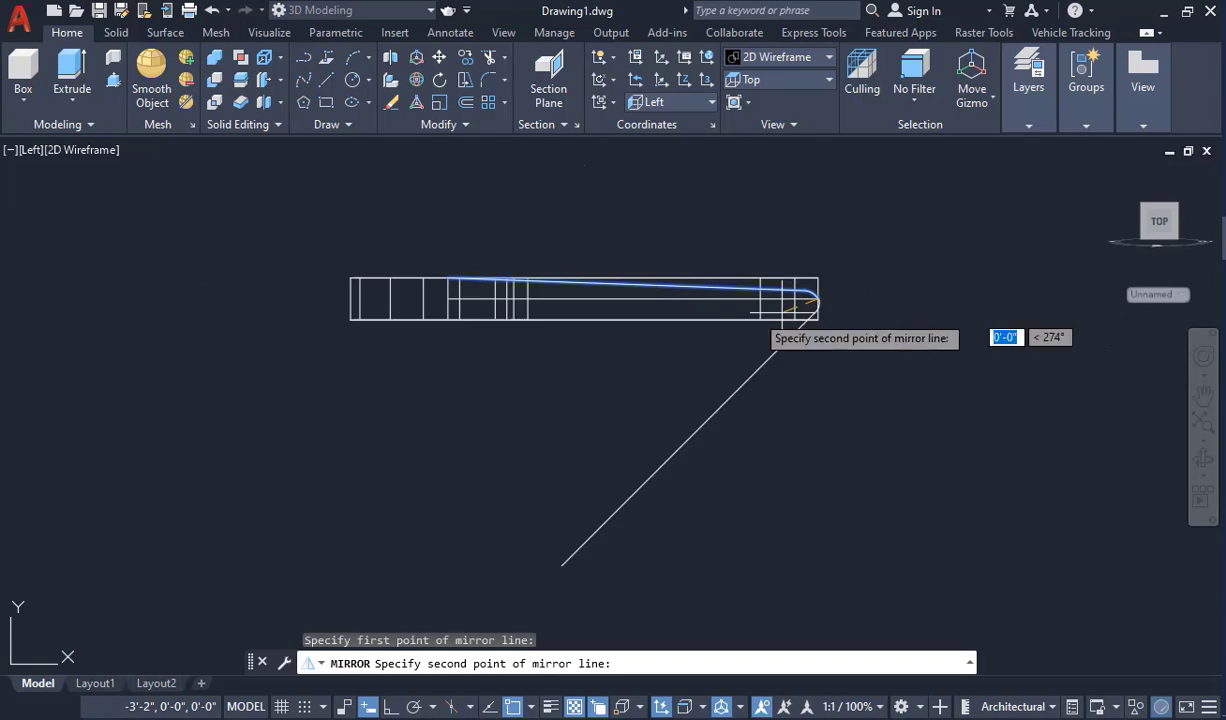
{"action": "scroll", "coordinate": [447, 299], "scroll_direction": "up", "scroll_amount": 5}
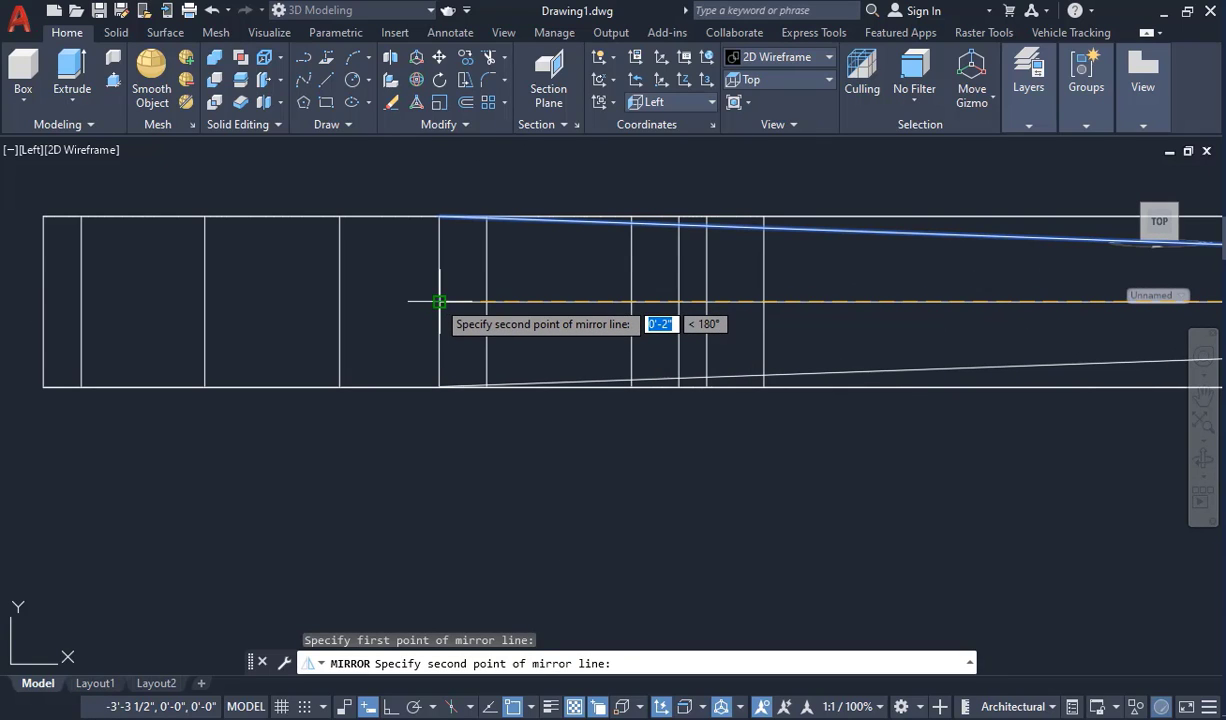
{"action": "left_click", "coordinate": [441, 301]}
{"action": "left_click", "coordinate": [521, 368]}
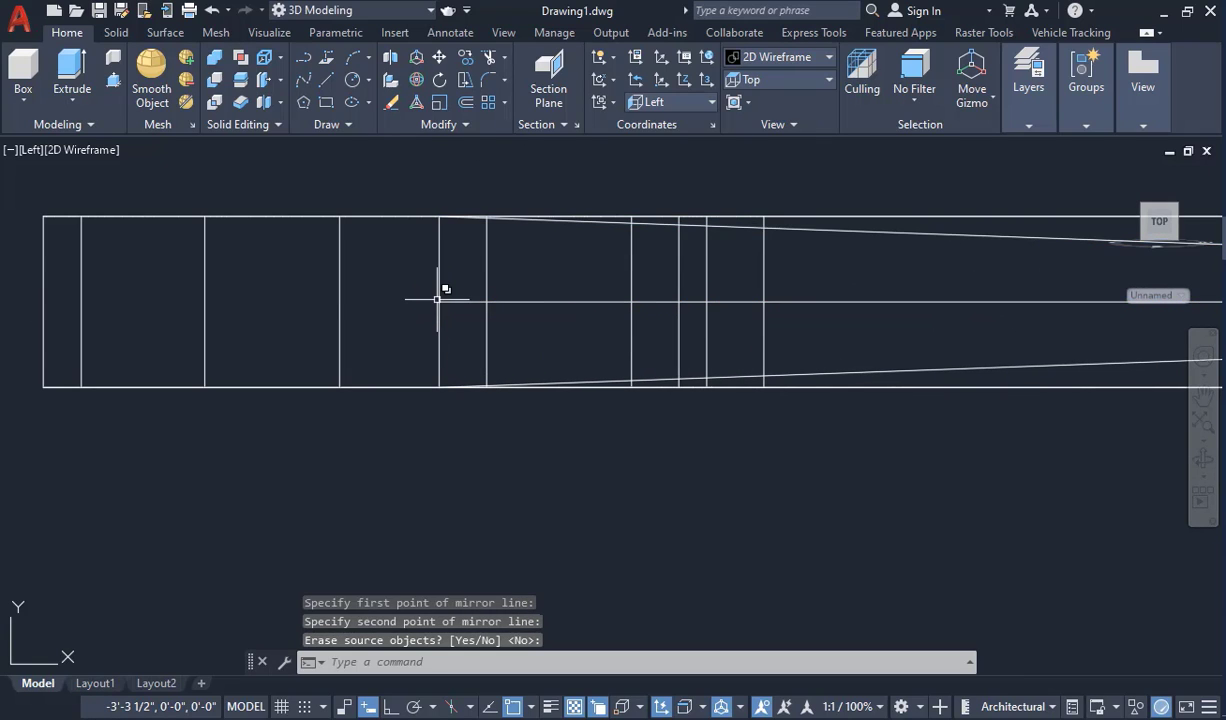
{"action": "scroll", "coordinate": [390, 282], "scroll_direction": "down", "scroll_amount": 5}
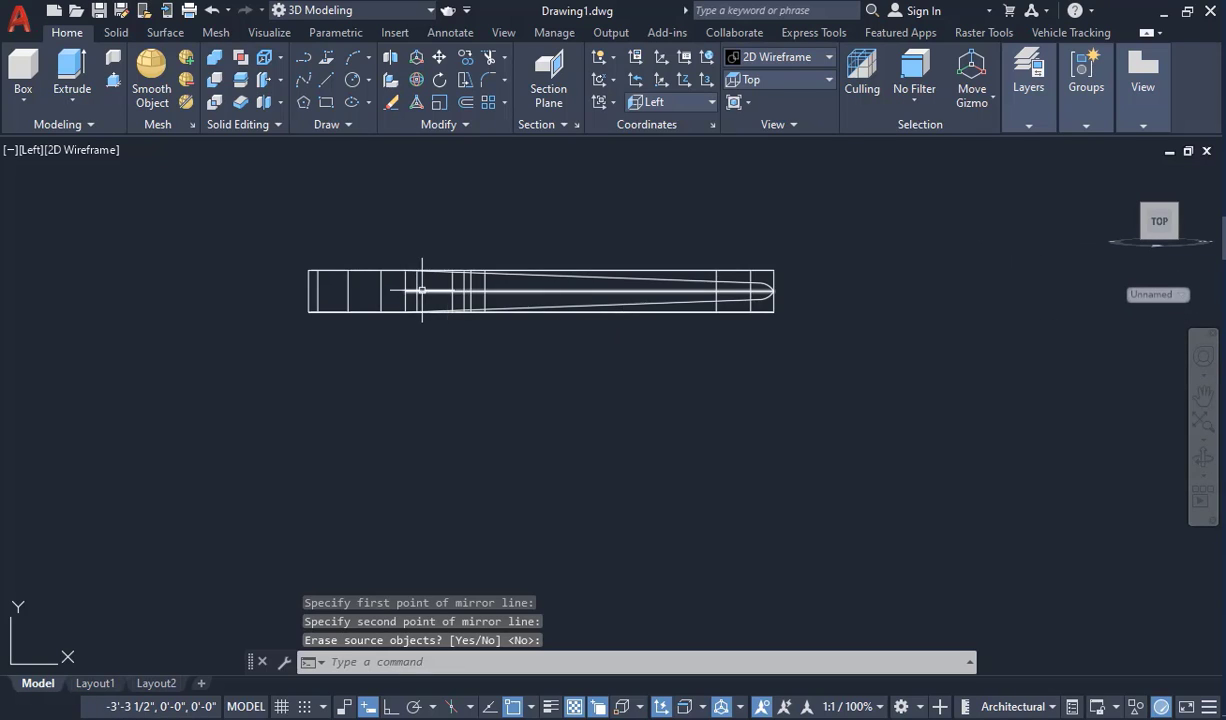
- Draw a vertical line closing the tapered profile's wide end, from the upper polyline's start to the lower polyline's start
{"action": "scroll", "coordinate": [424, 283], "scroll_direction": "up", "scroll_amount": 4}
{"action": "left_click", "coordinate": [325, 79]}
{"action": "scroll", "coordinate": [405, 285], "scroll_direction": "up", "scroll_amount": 3}
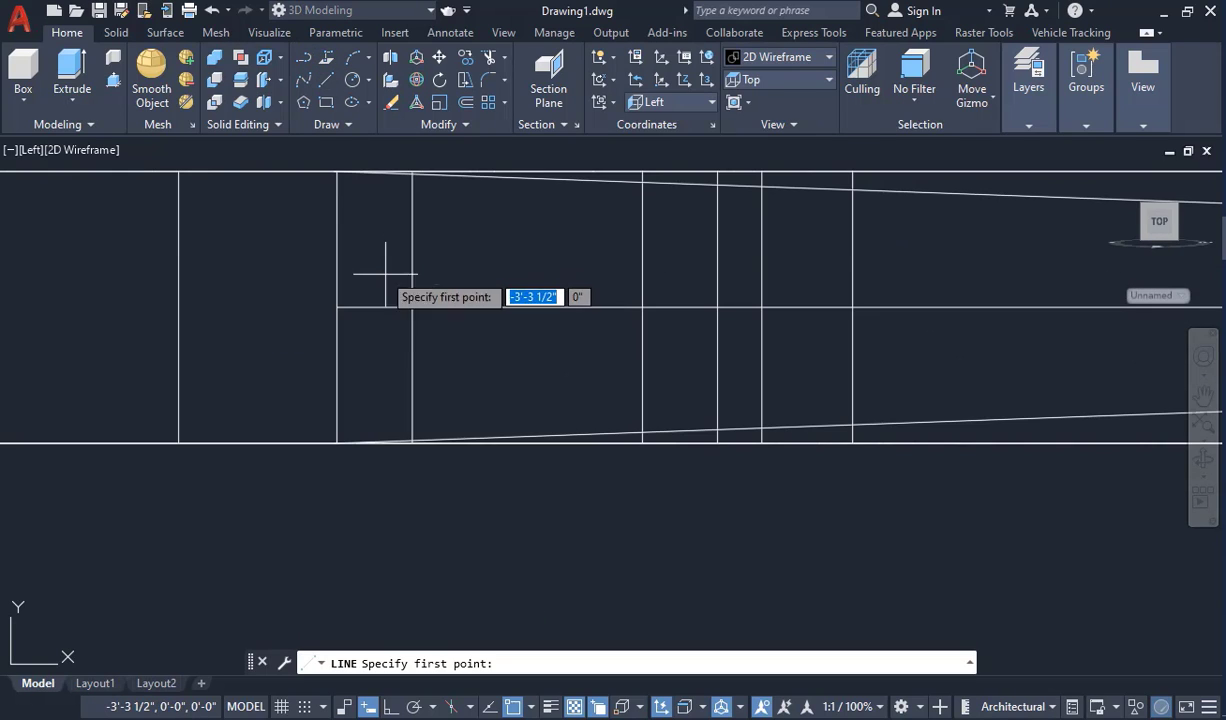
{"action": "left_click", "coordinate": [337, 172]}
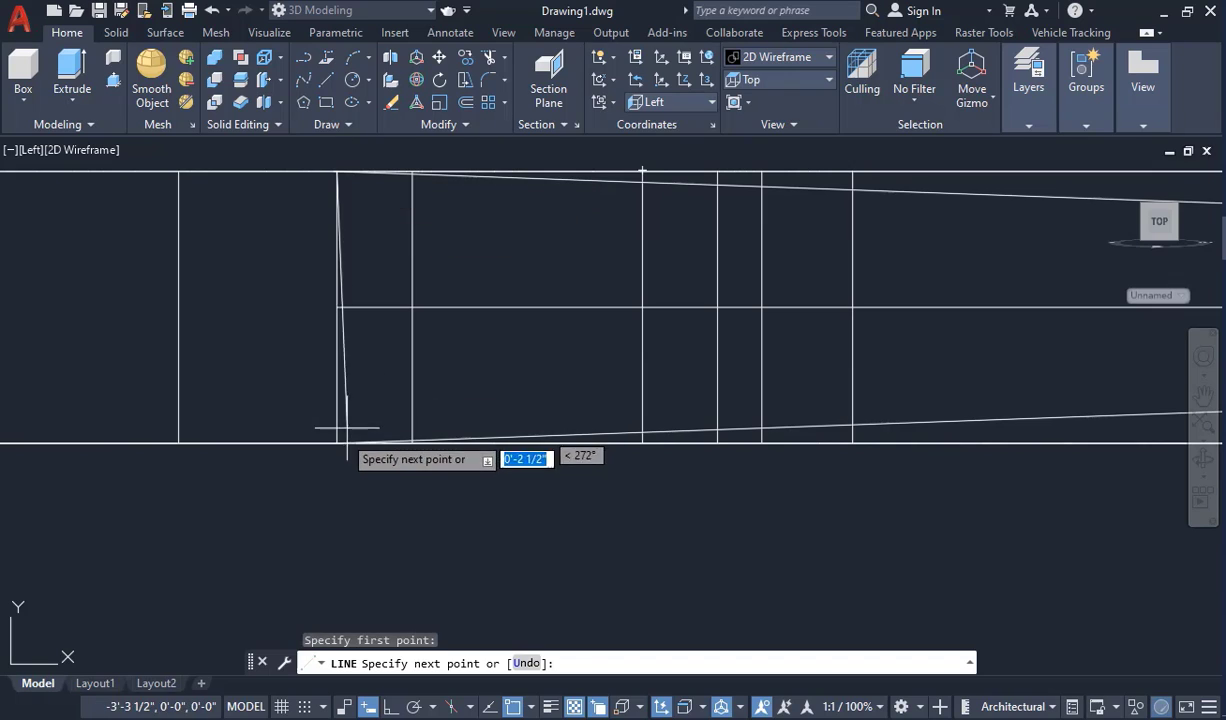
{"action": "left_click", "coordinate": [336, 443]}
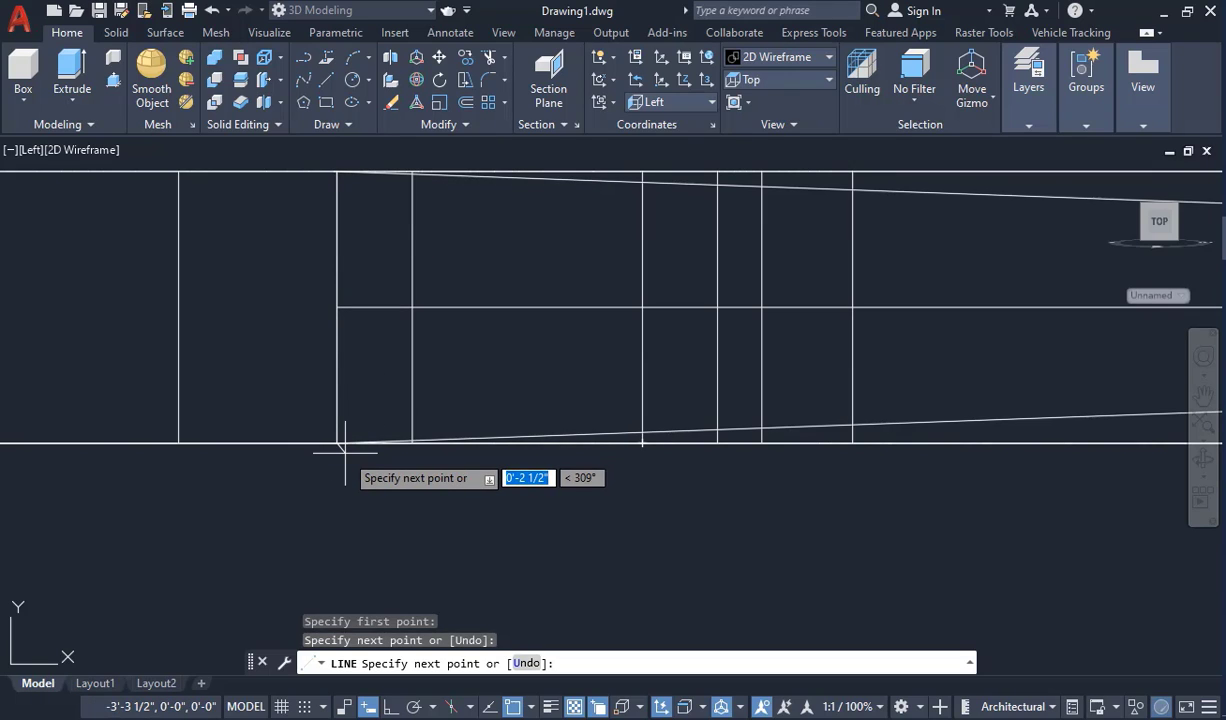
{"action": "key", "text": "Return"}
{"action": "scroll", "coordinate": [346, 451], "scroll_direction": "down", "scroll_amount": 5}
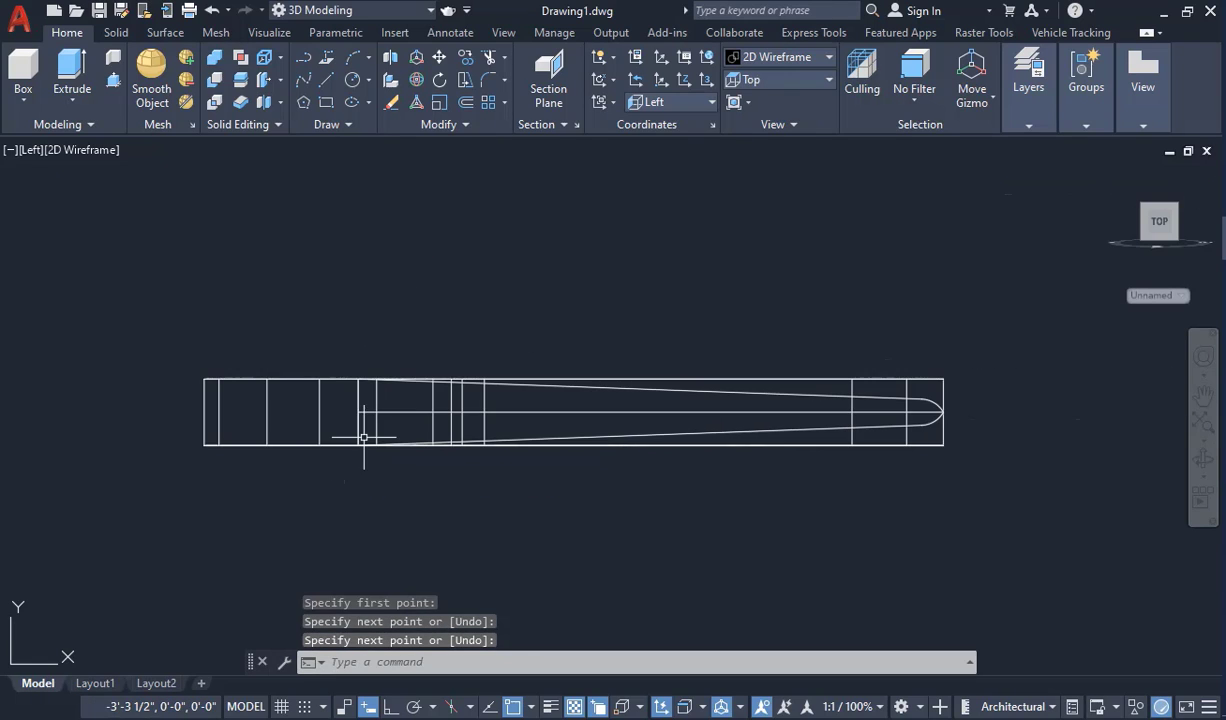
- Group the upper and lower sloped polylines with the vertical closing line
{"action": "left_click", "coordinate": [795, 429]}
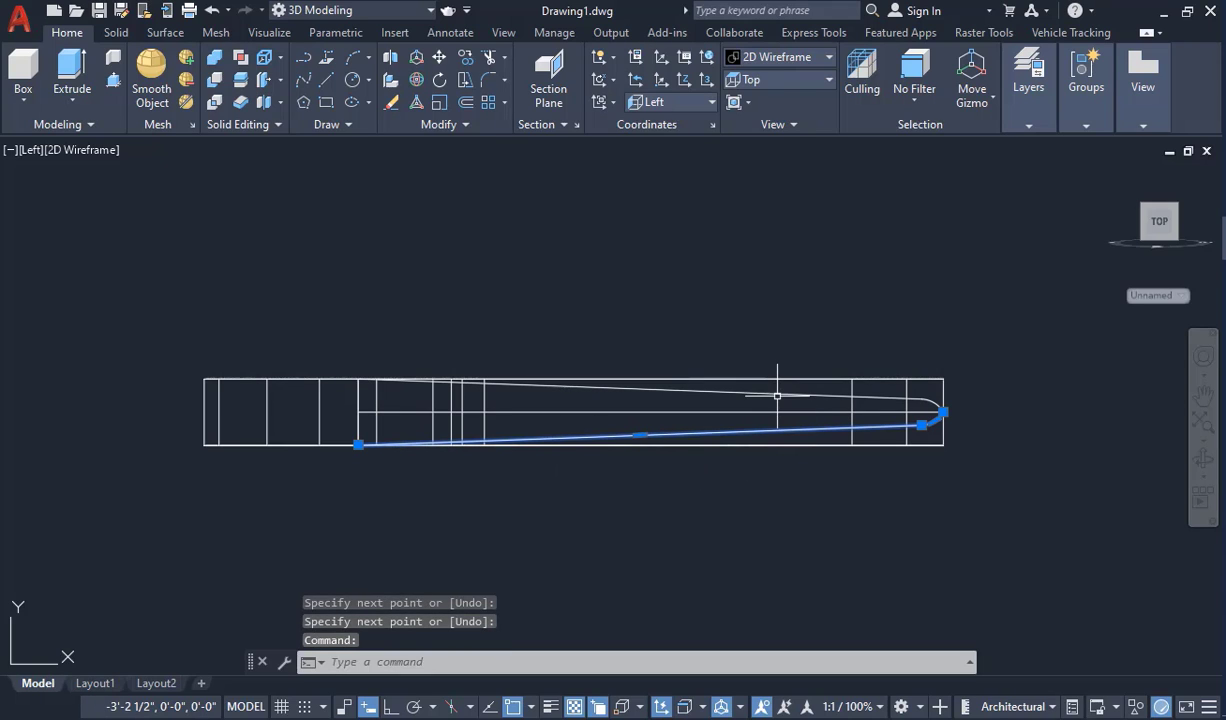
{"action": "left_click", "coordinate": [777, 395]}
{"action": "left_click", "coordinate": [328, 341]}
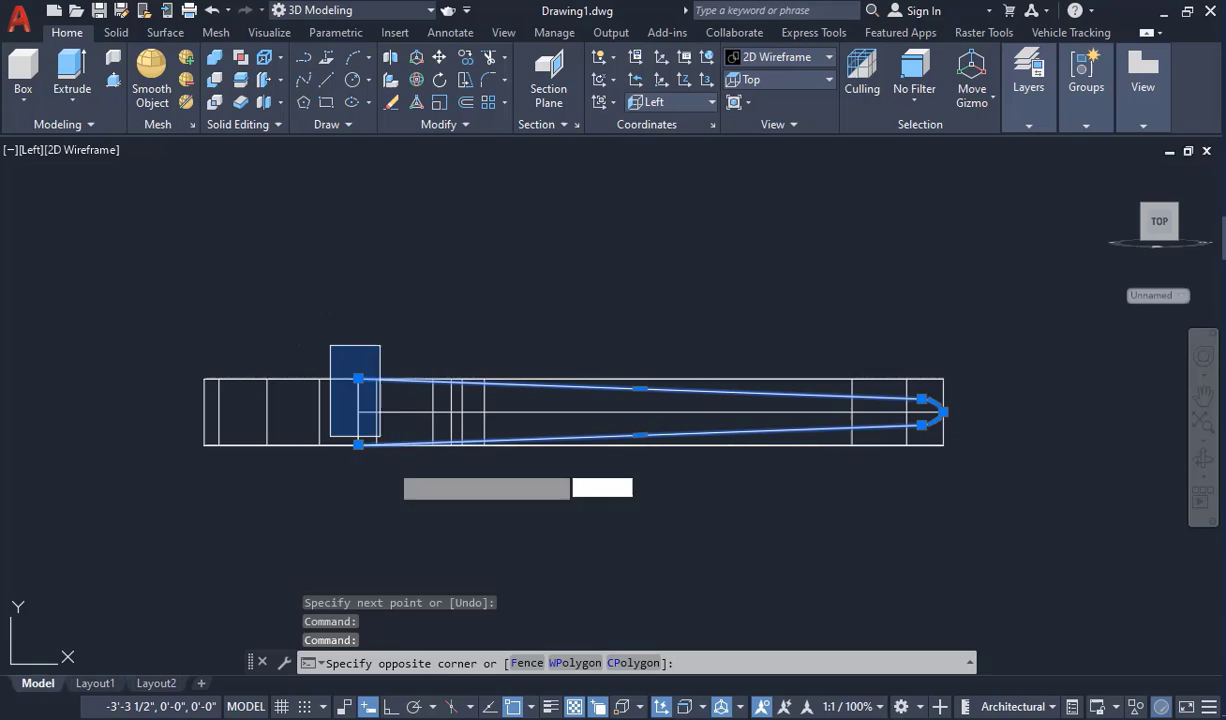
{"action": "left_click", "coordinate": [370, 483]}
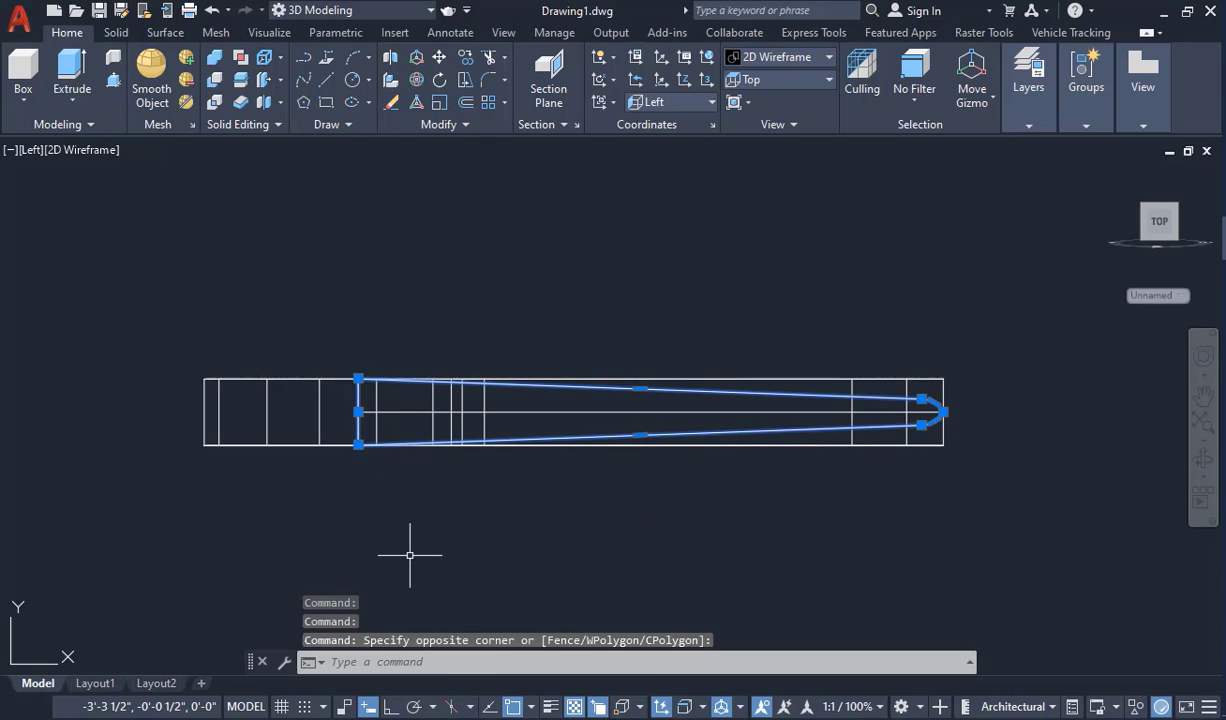
{"action": "type", "text": "g"}
{"action": "key", "text": "Return"}
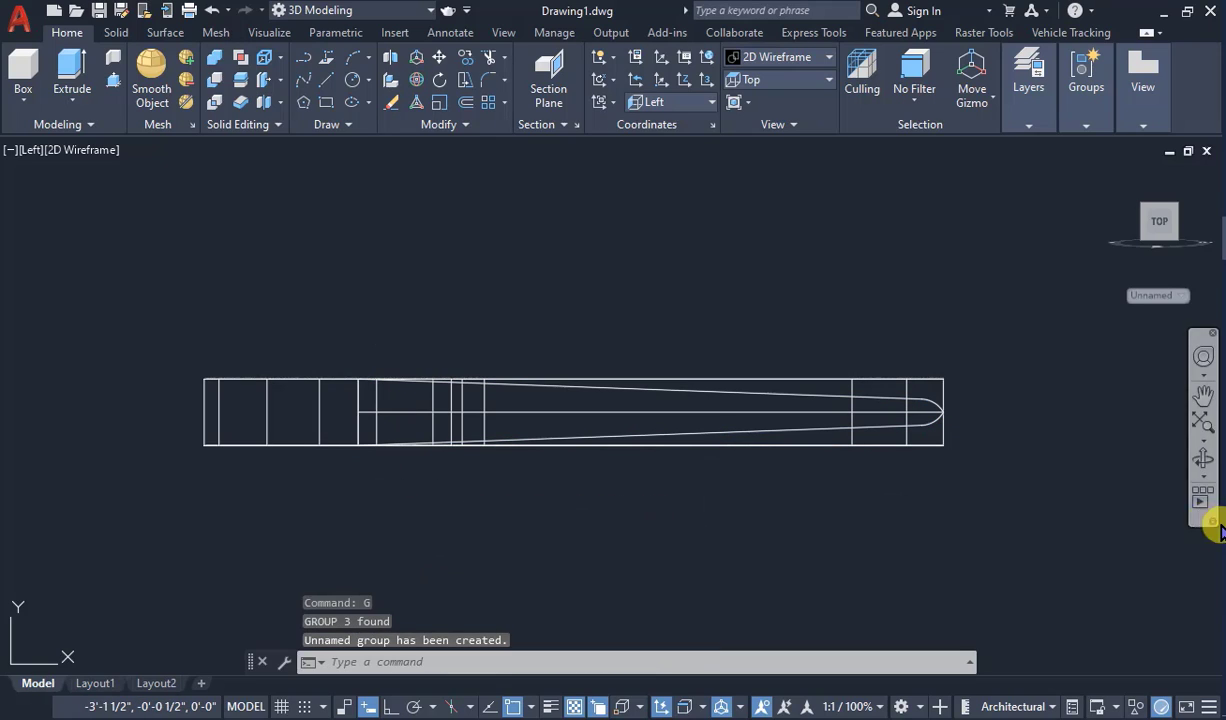
- Try to extrude the grouped tapered profile from an angled 3D view
{"action": "left_click", "coordinate": [1202, 463]}
{"action": "left_click_drag", "start_coordinate": [889, 493], "coordinate": [906, 451]}
{"action": "left_click_drag", "start_coordinate": [357, 583], "coordinate": [478, 542]}
{"action": "key", "text": "Escape"}
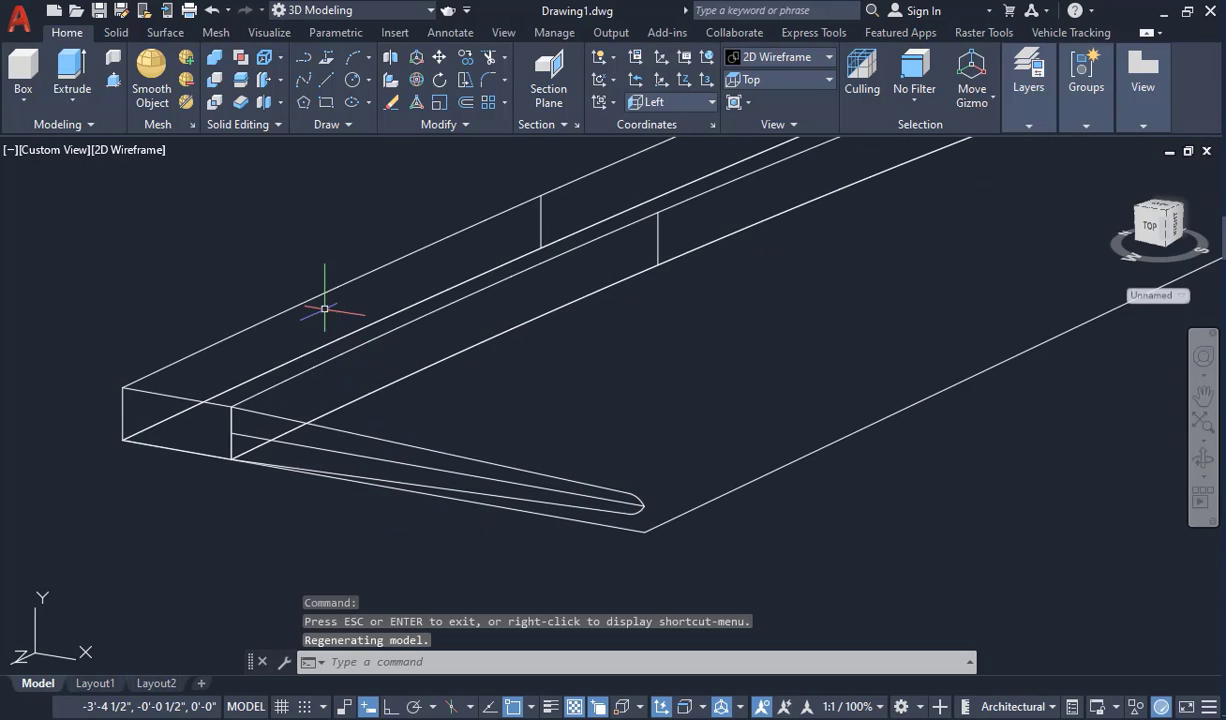
{"action": "left_click", "coordinate": [74, 68]}
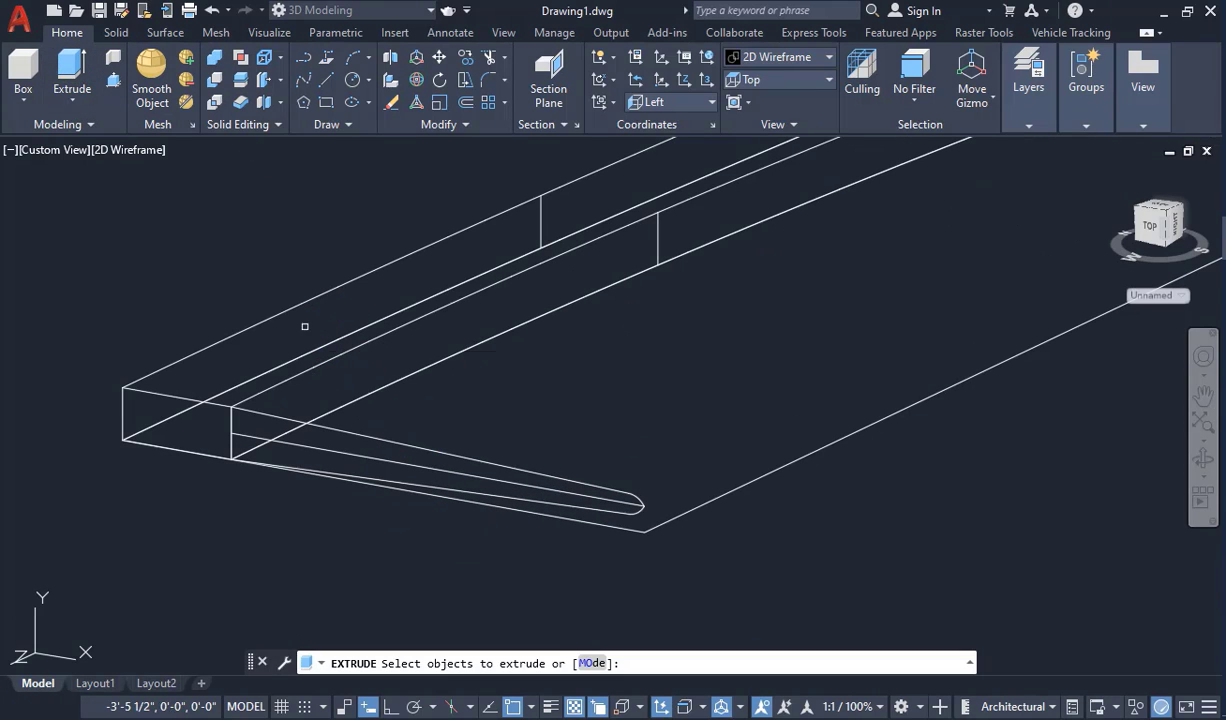
{"action": "left_click", "coordinate": [380, 440]}
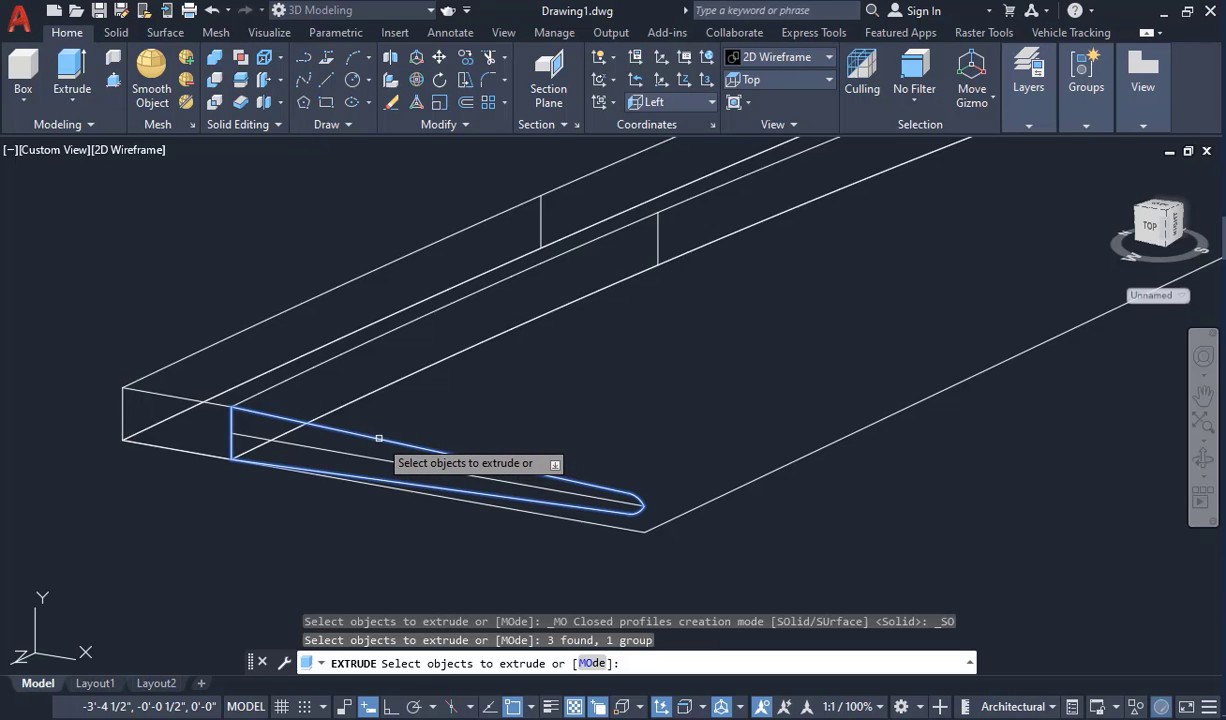
{"action": "right_click", "coordinate": [382, 440]}
{"action": "left_click", "coordinate": [405, 452]}
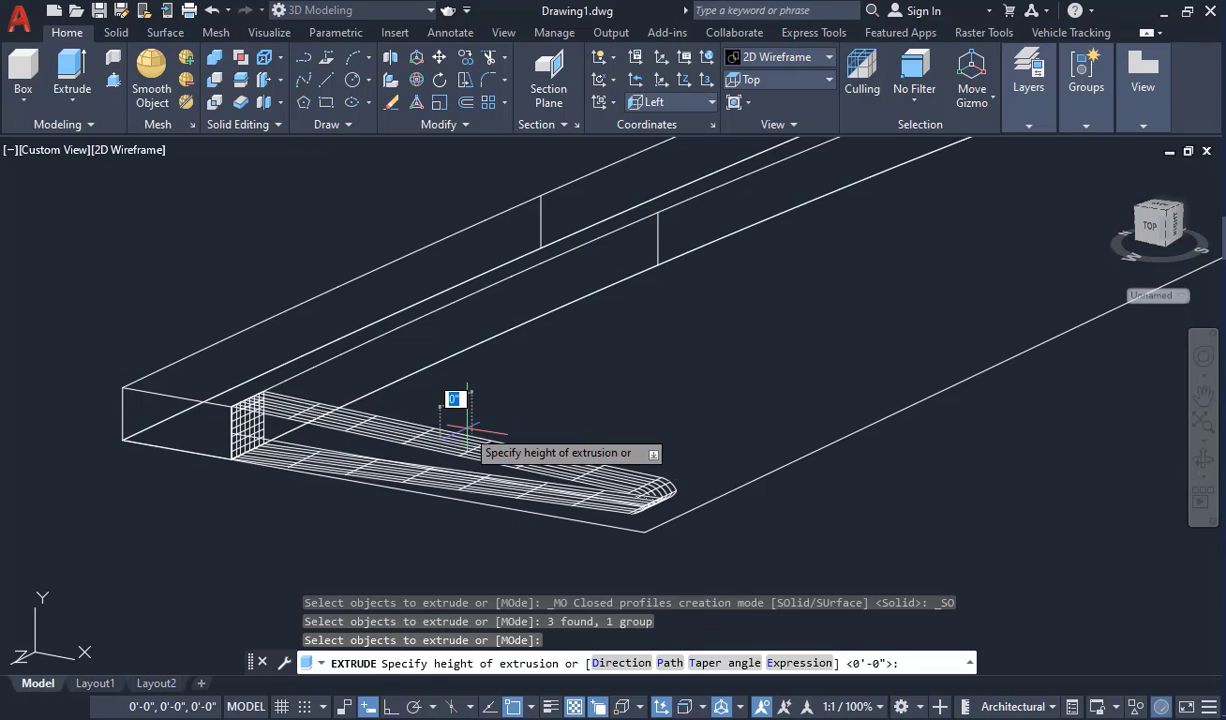
{"action": "key", "text": "Escape"}
- Try to join the upper sloped polyline to the vertical closing line with a zero-radius fillet
{"action": "scroll", "coordinate": [179, 459], "scroll_direction": "up", "scroll_amount": 6}
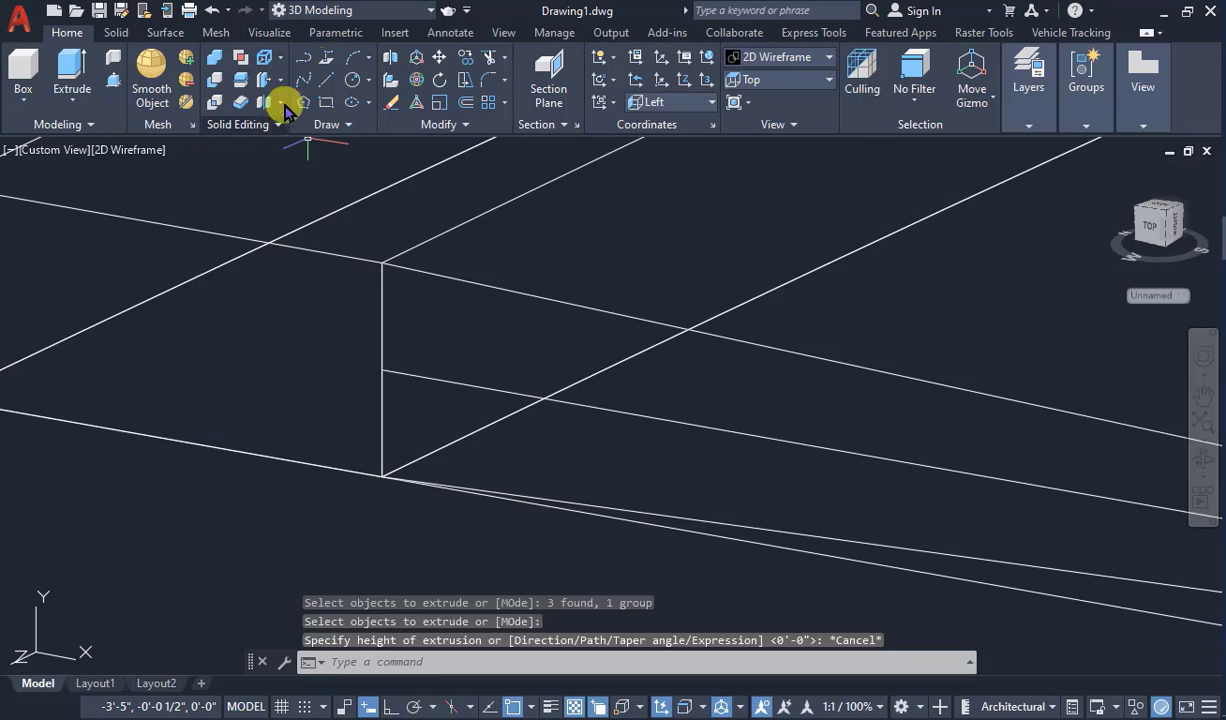
{"action": "left_click", "coordinate": [474, 88]}
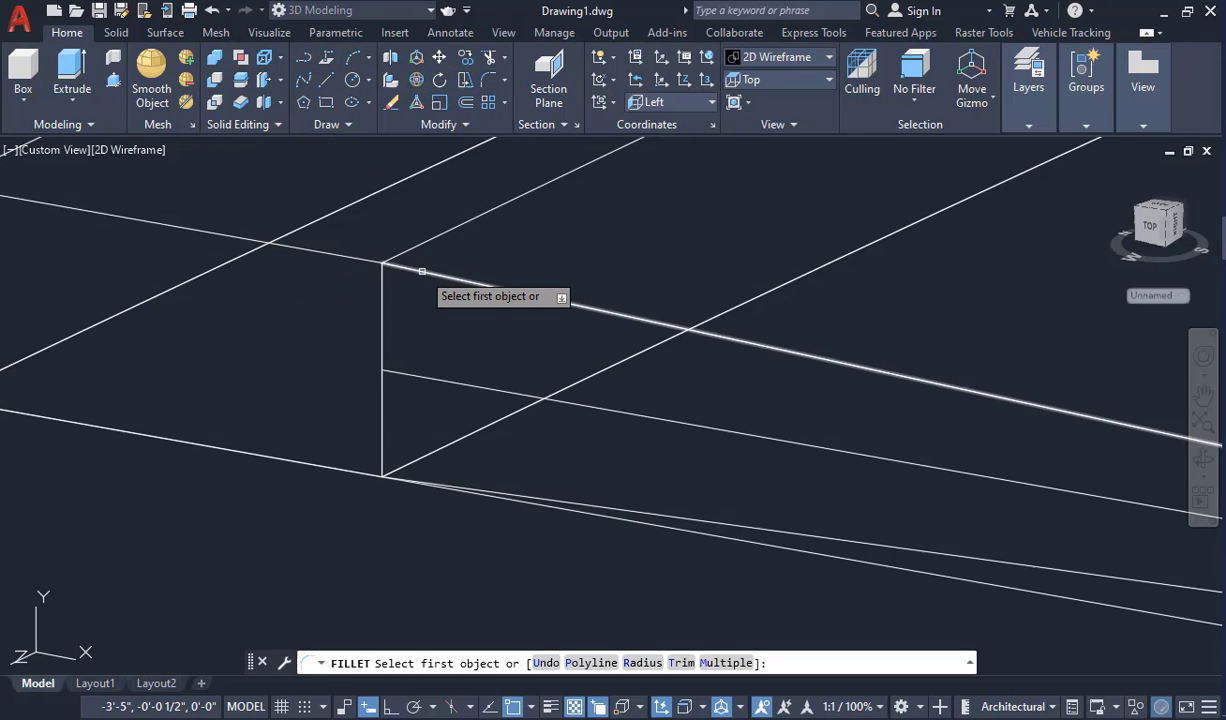
{"action": "type", "text": "r"}
{"action": "key", "text": "Return"}
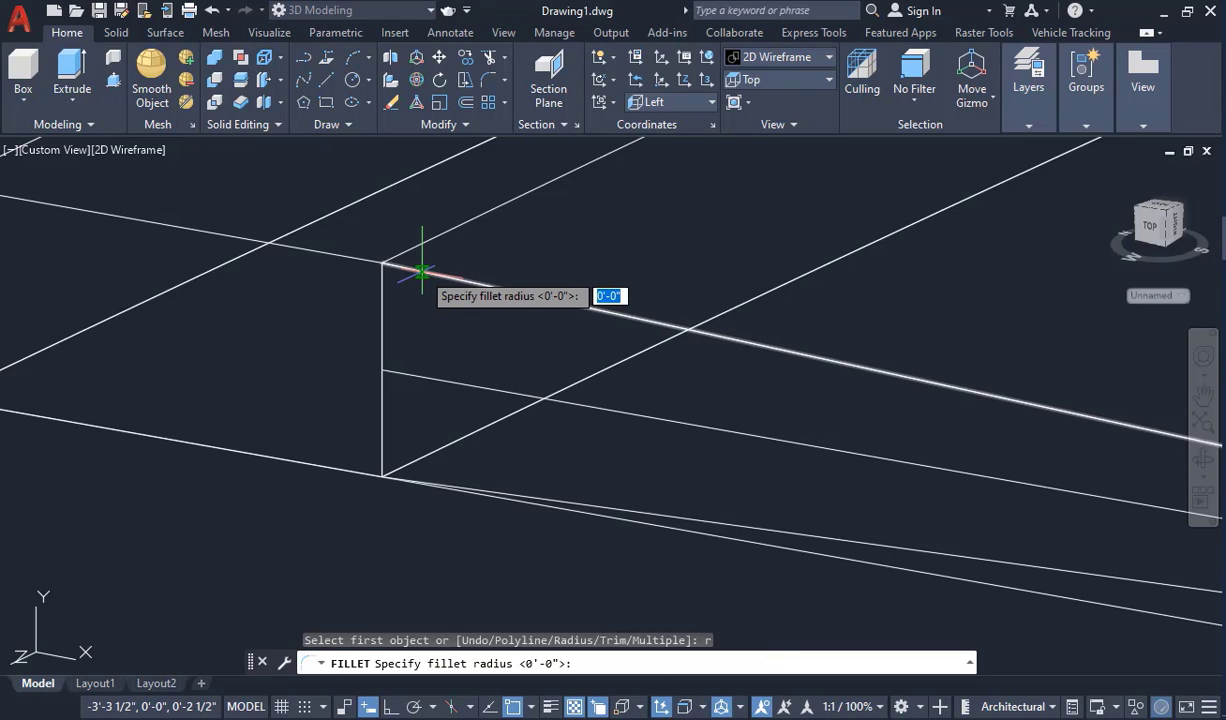
{"action": "key", "text": "Return"}
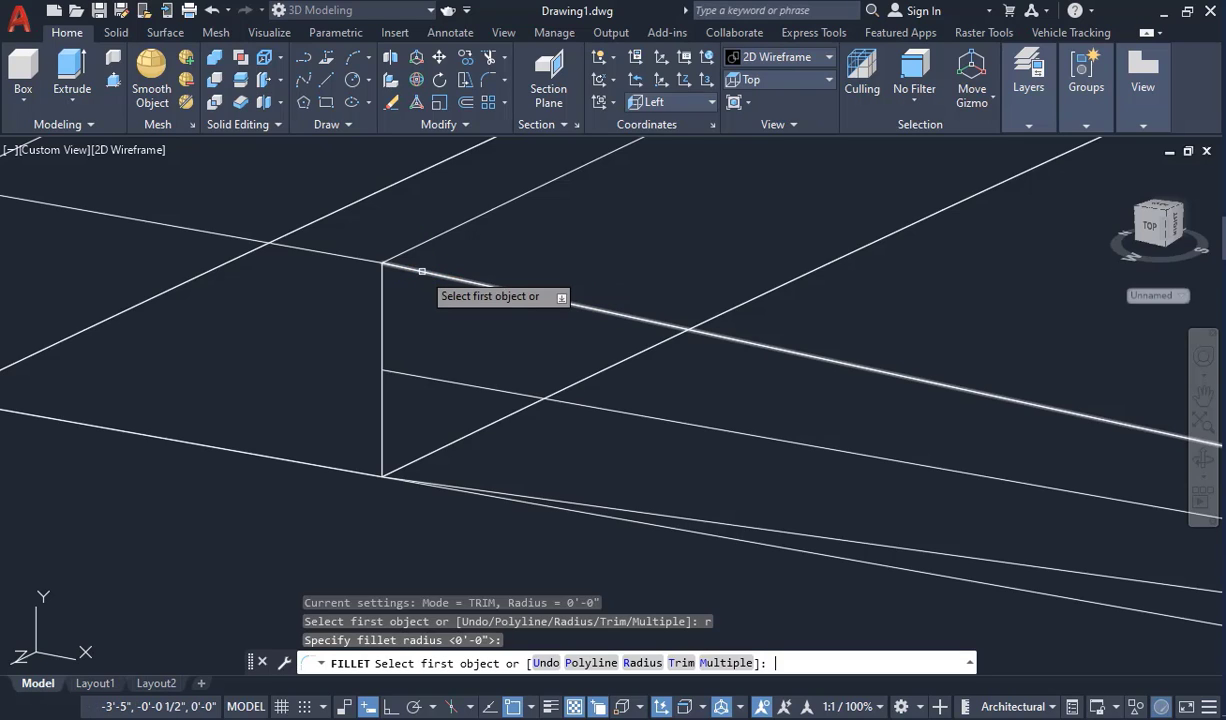
{"action": "left_click", "coordinate": [437, 277]}
{"action": "left_click", "coordinate": [437, 277]}
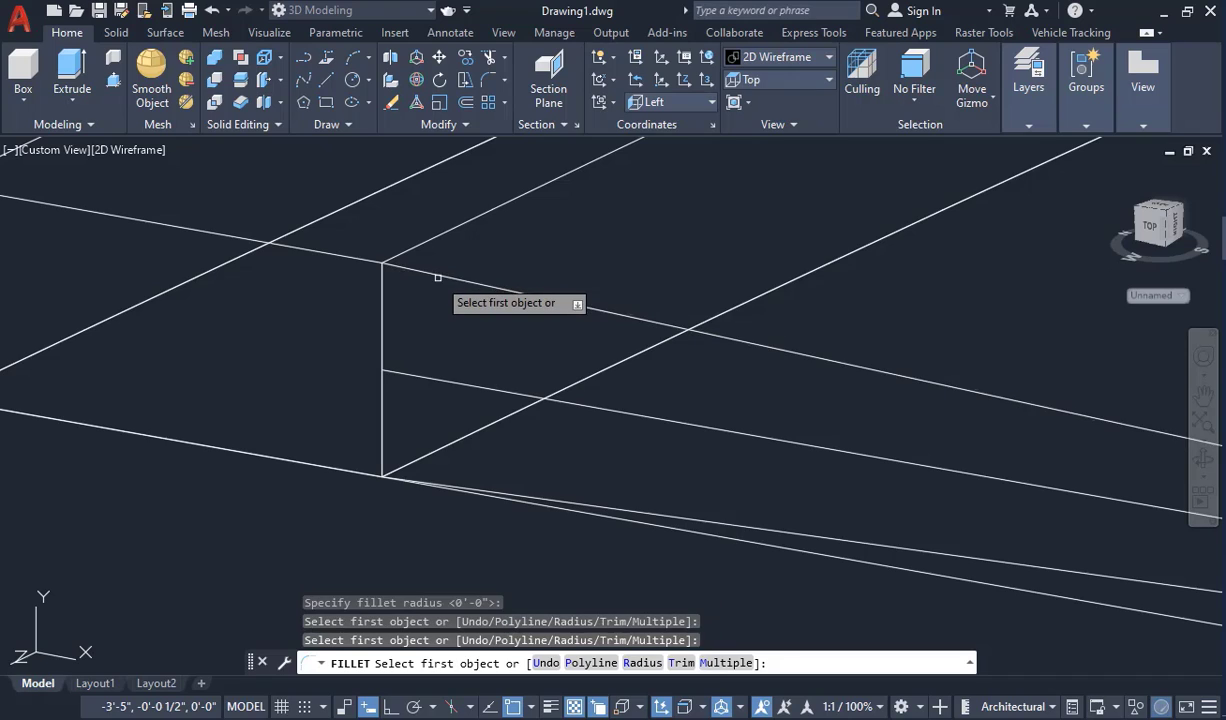
{"action": "left_click", "coordinate": [437, 277]}
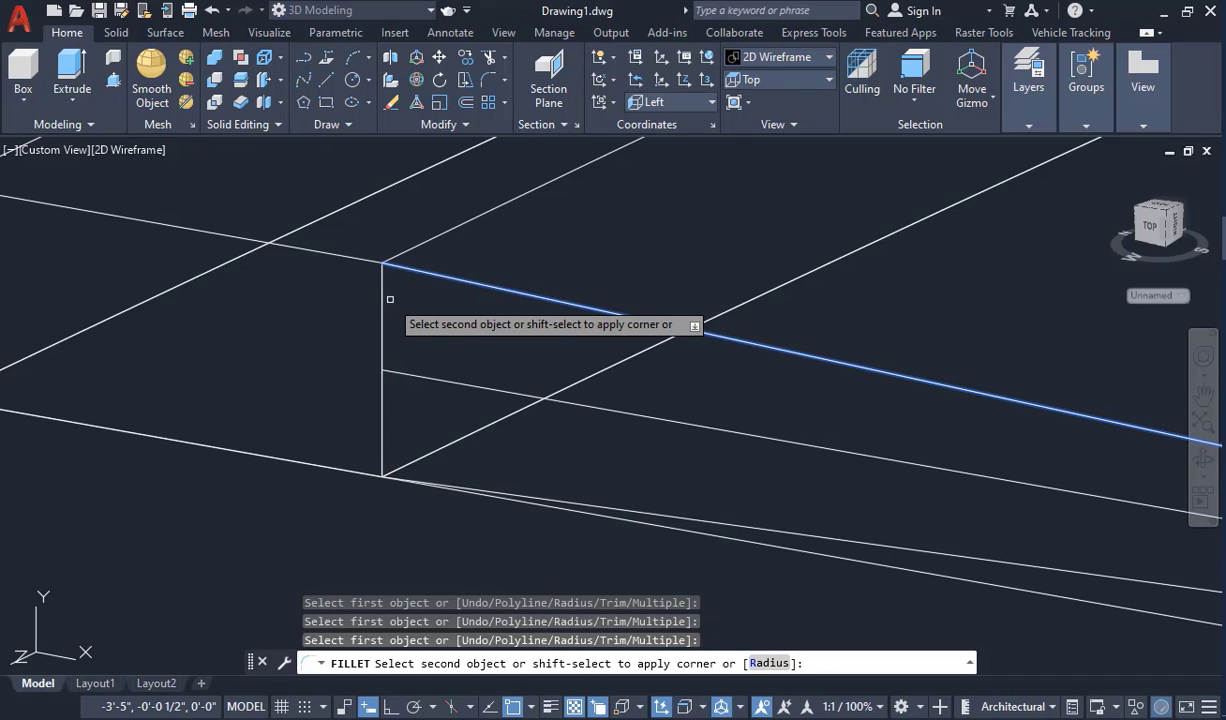
{"action": "type", "text": "0"}
{"action": "key", "text": "Return"}
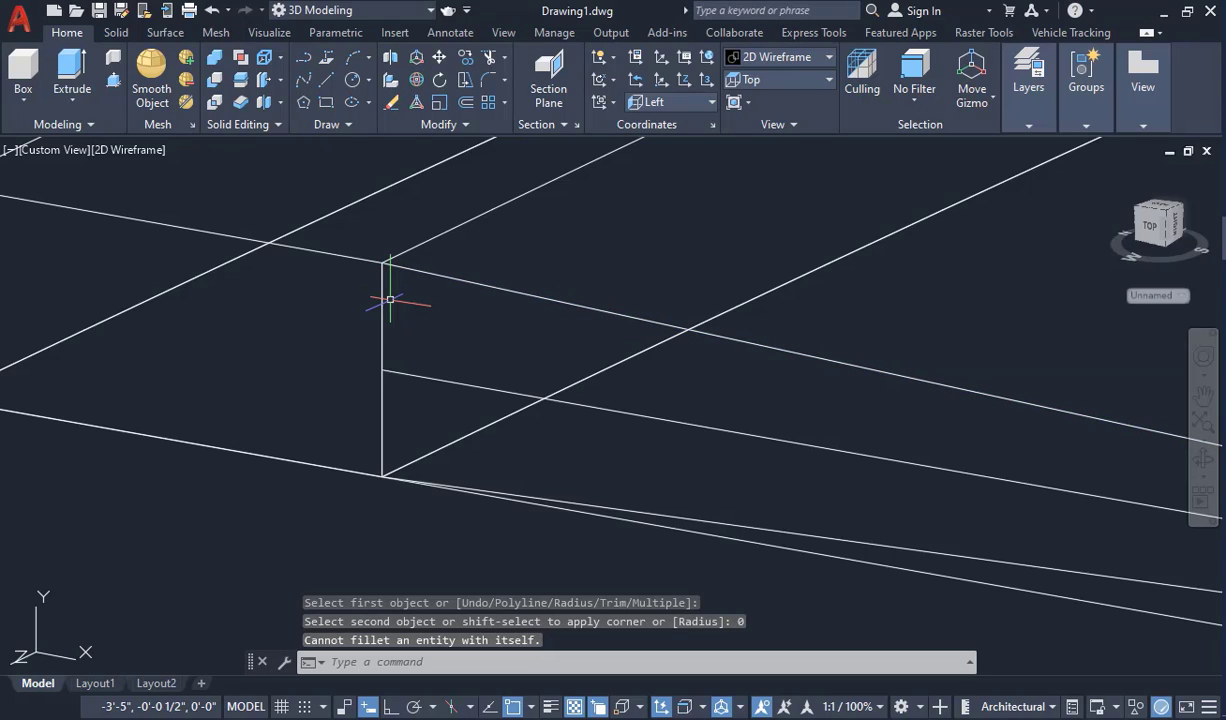
{"action": "key", "text": "Escape"}
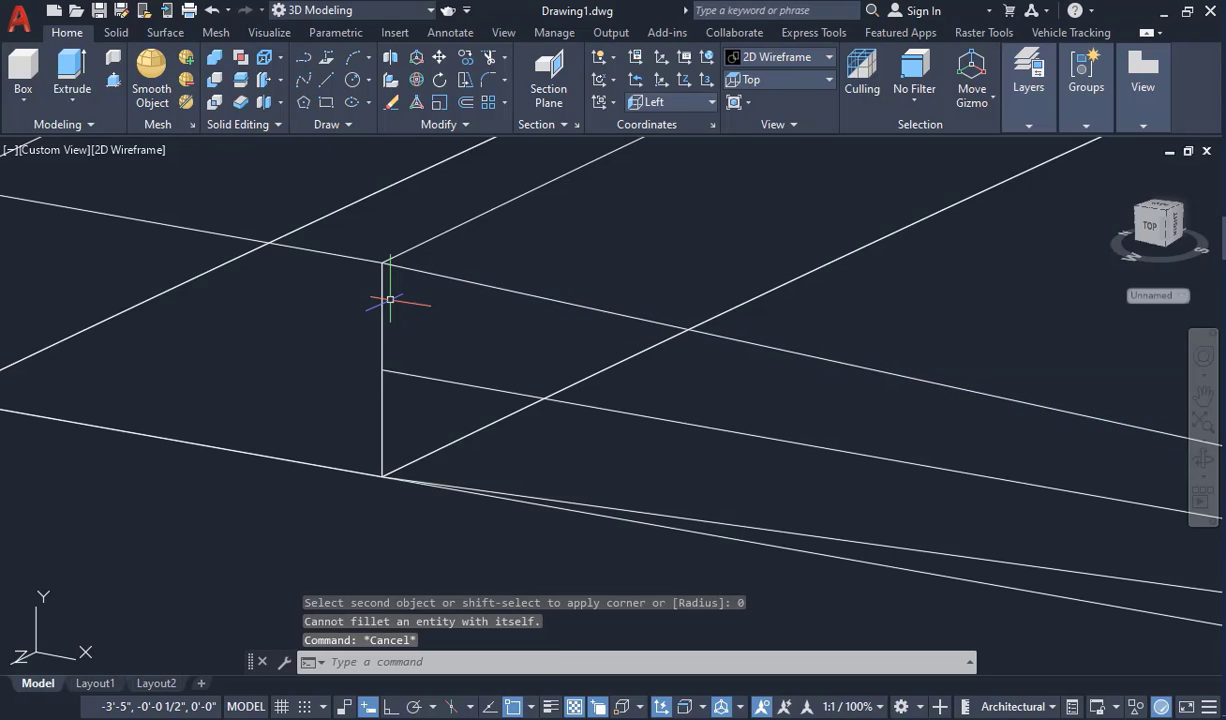
- Fillet the vertical closing line and the upper sloped polyline with radius 0 to join them
{"action": "type", "text": "f"}
{"action": "key", "text": "Return"}
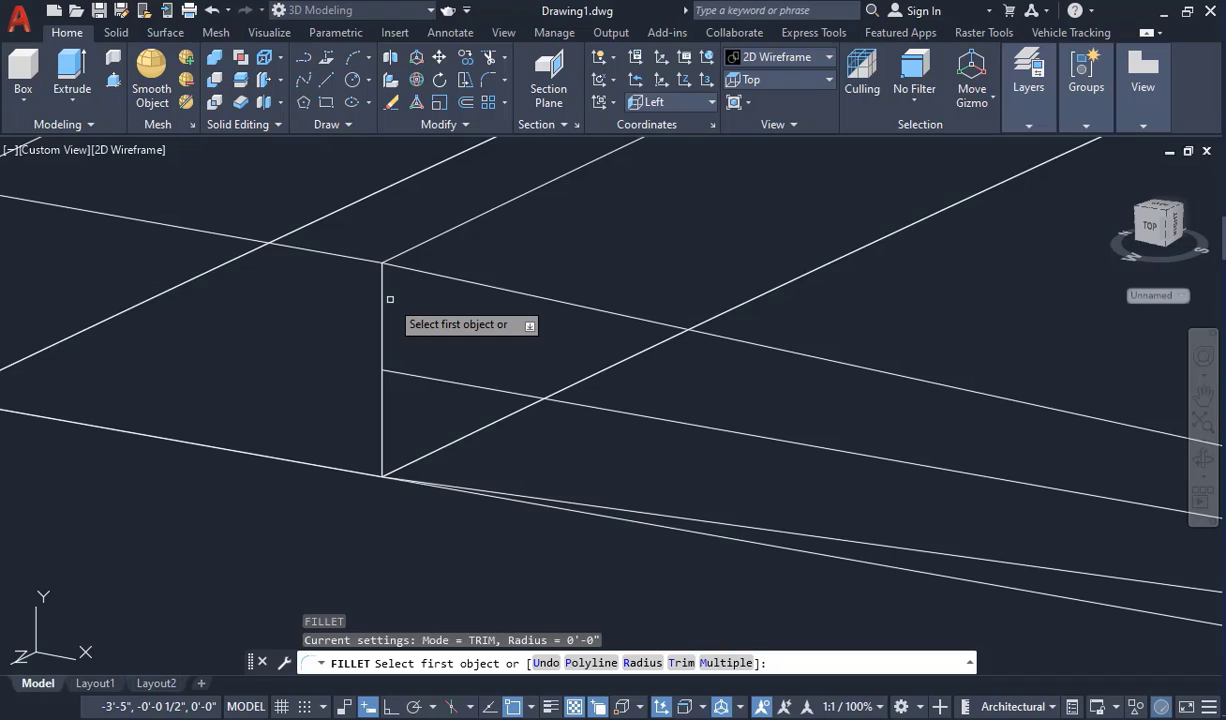
{"action": "key", "text": "Return"}
{"action": "type", "text": "0"}
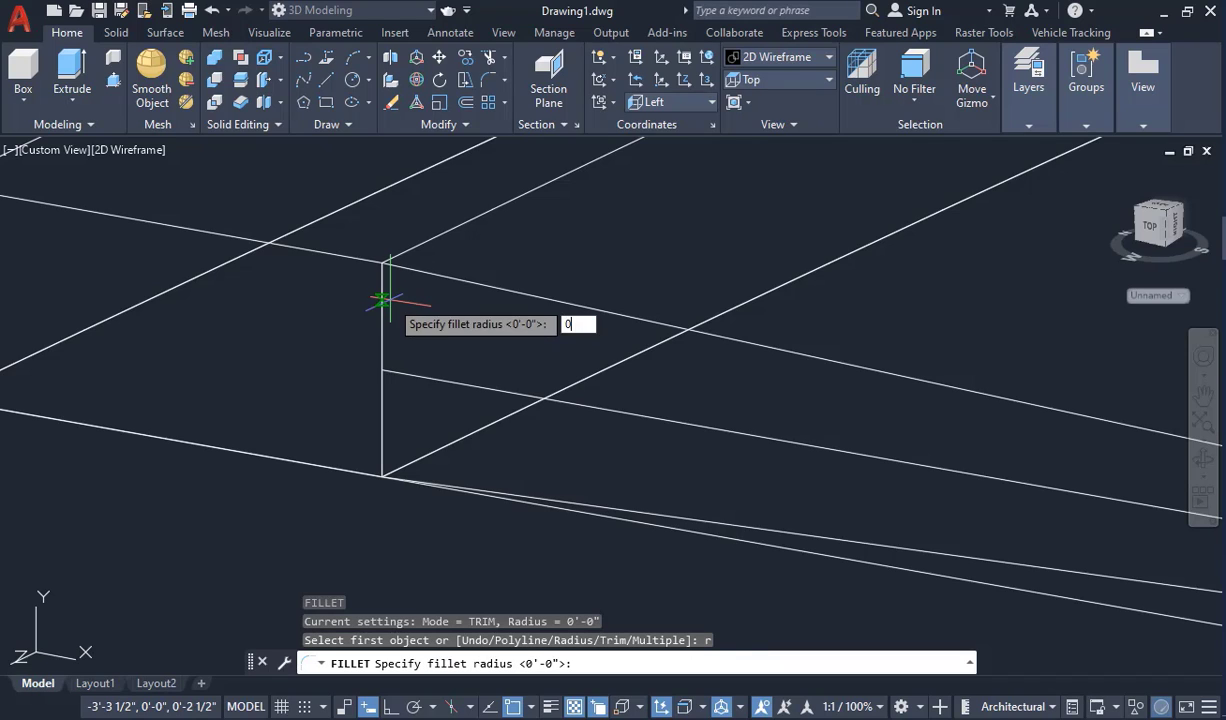
{"action": "key", "text": "Return"}
{"action": "left_click", "coordinate": [385, 308]}
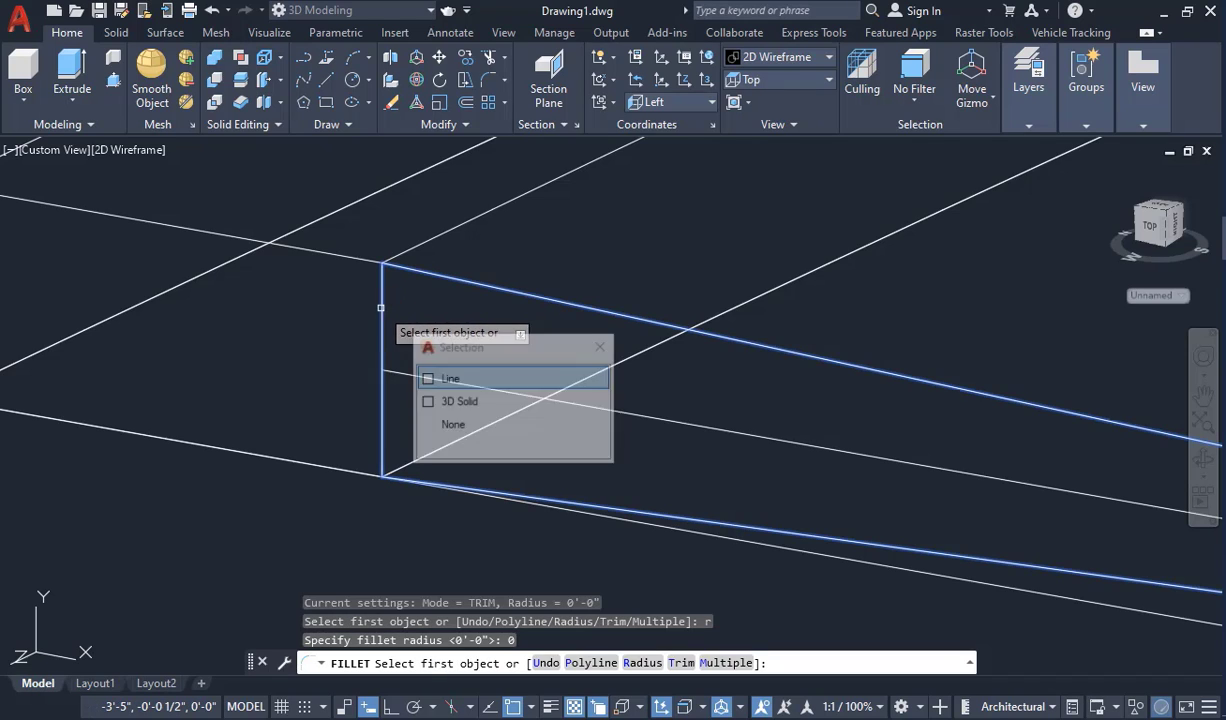
{"action": "key", "text": "Return"}
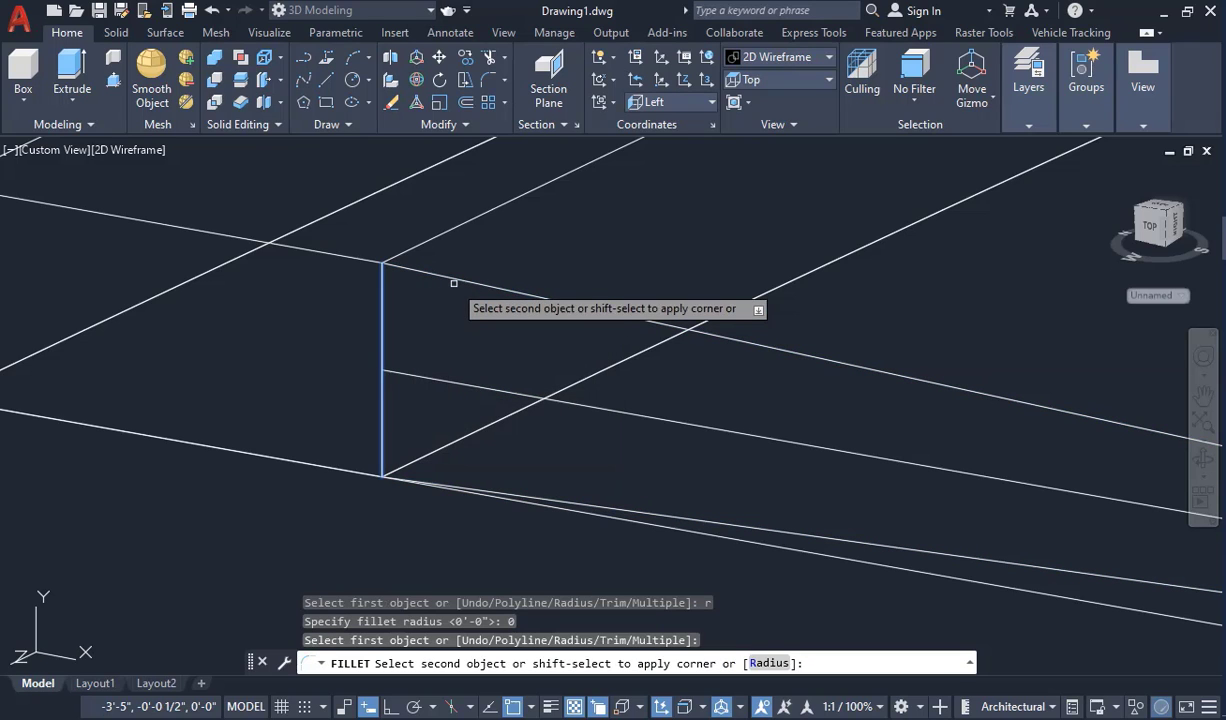
{"action": "left_click", "coordinate": [453, 280]}
- Fillet the lower sloped polyline to the vertical closing line with the same zero radius
{"action": "key", "text": "Return"}
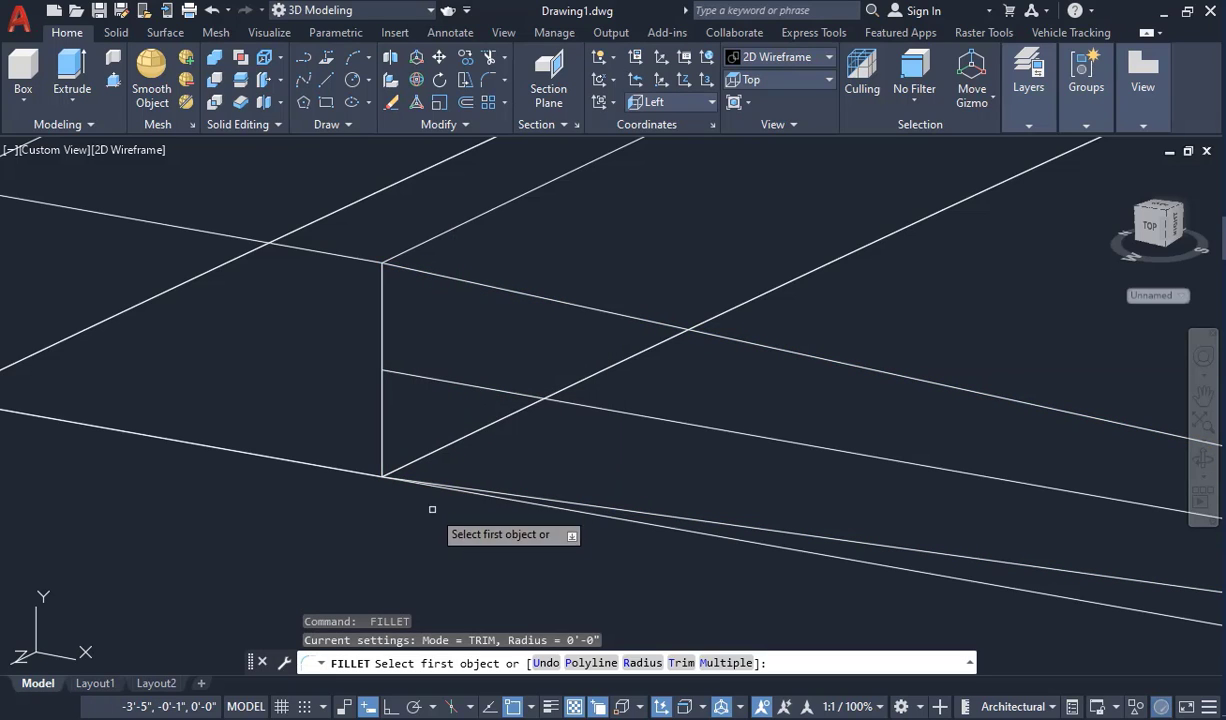
{"action": "left_click", "coordinate": [478, 488]}
{"action": "left_click", "coordinate": [445, 471]}
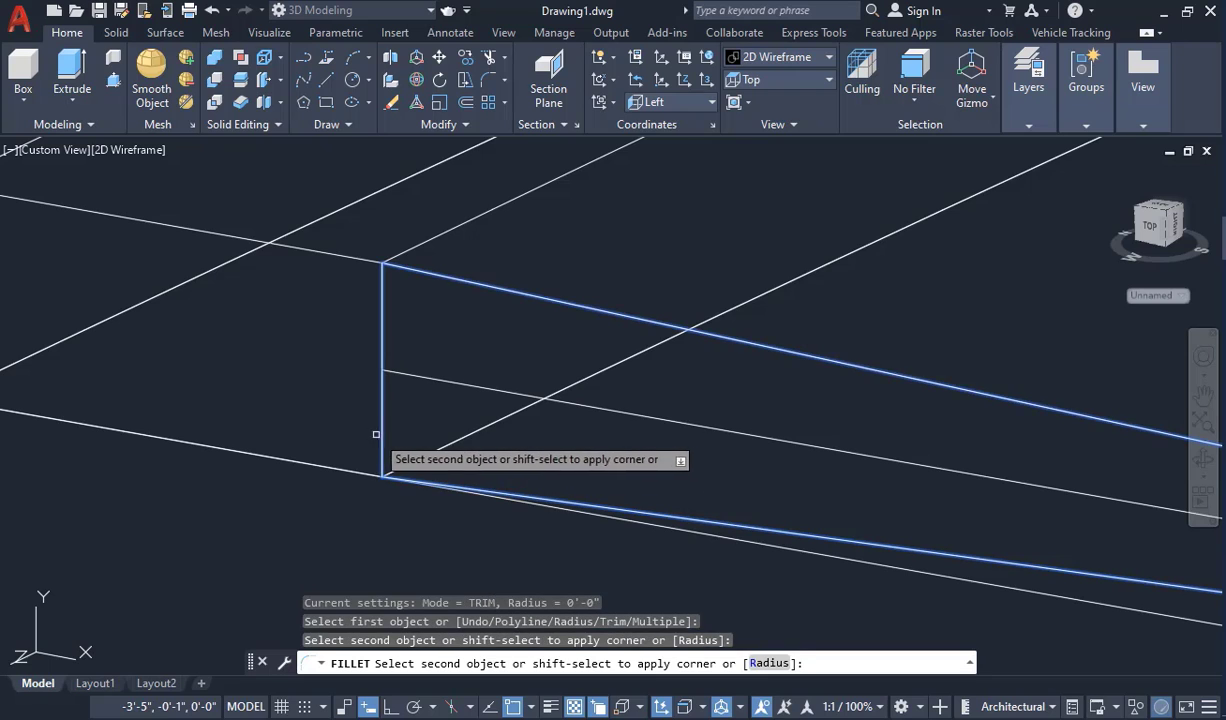
{"action": "left_click", "coordinate": [384, 437]}
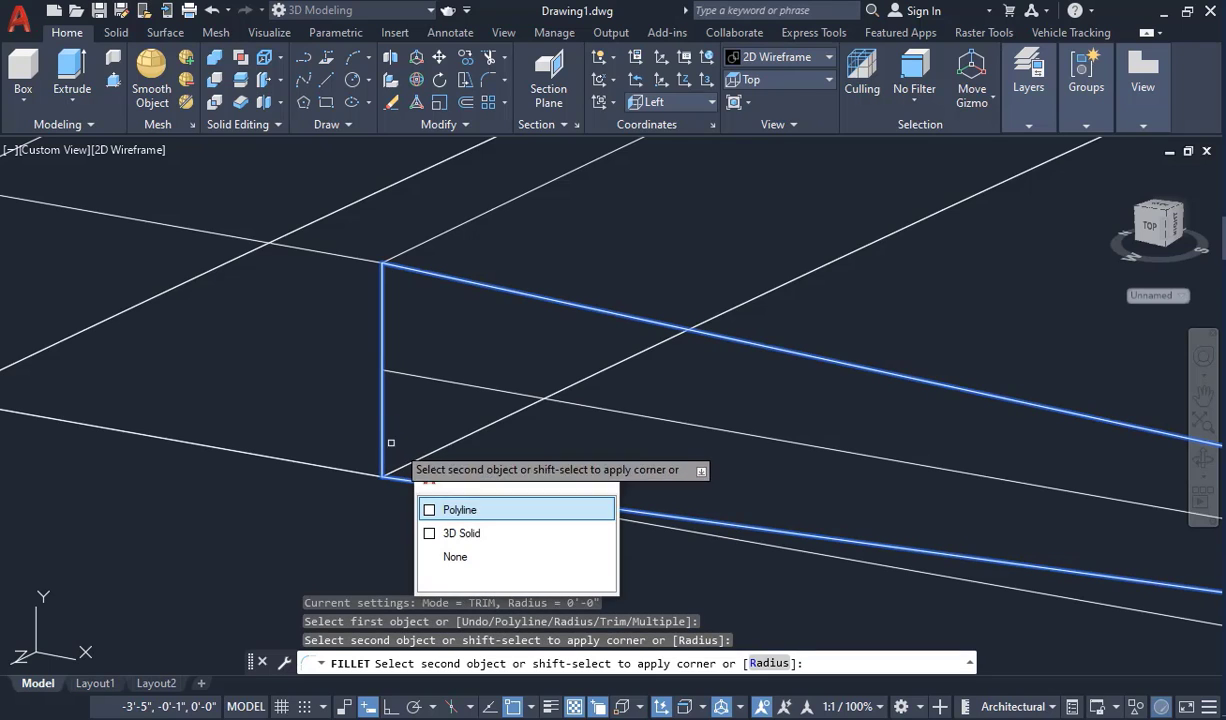
{"action": "left_click", "coordinate": [468, 505]}
- Fillet the upper and lower arcs together at the profile's rounded tip to close the outline
{"action": "scroll", "coordinate": [515, 485], "scroll_direction": "down", "scroll_amount": 3}
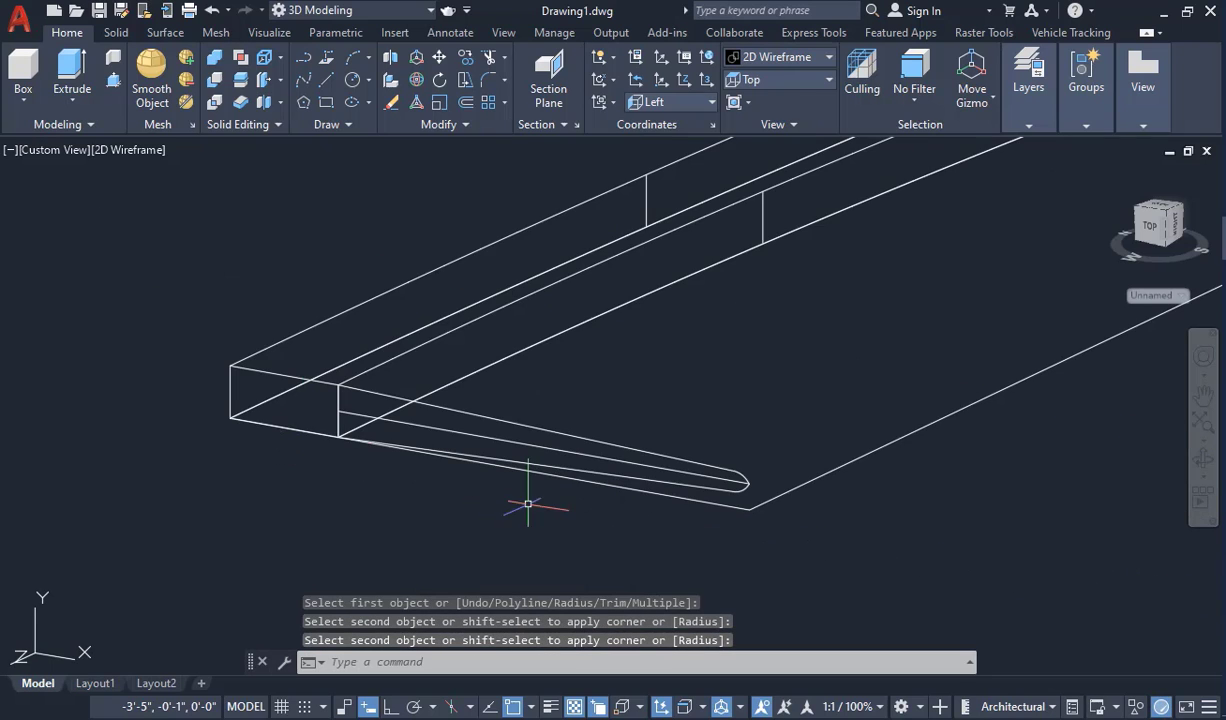
{"action": "scroll", "coordinate": [725, 452], "scroll_direction": "up", "scroll_amount": 5}
{"action": "key", "text": "Return"}
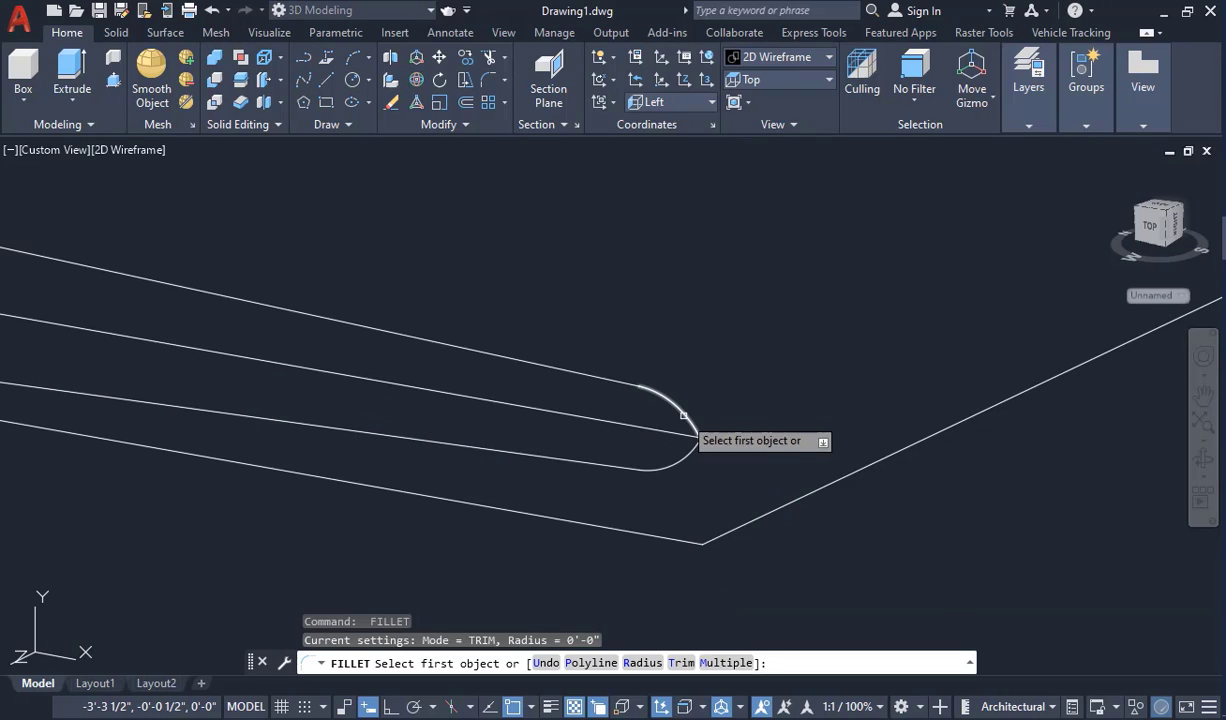
{"action": "left_click", "coordinate": [688, 421]}
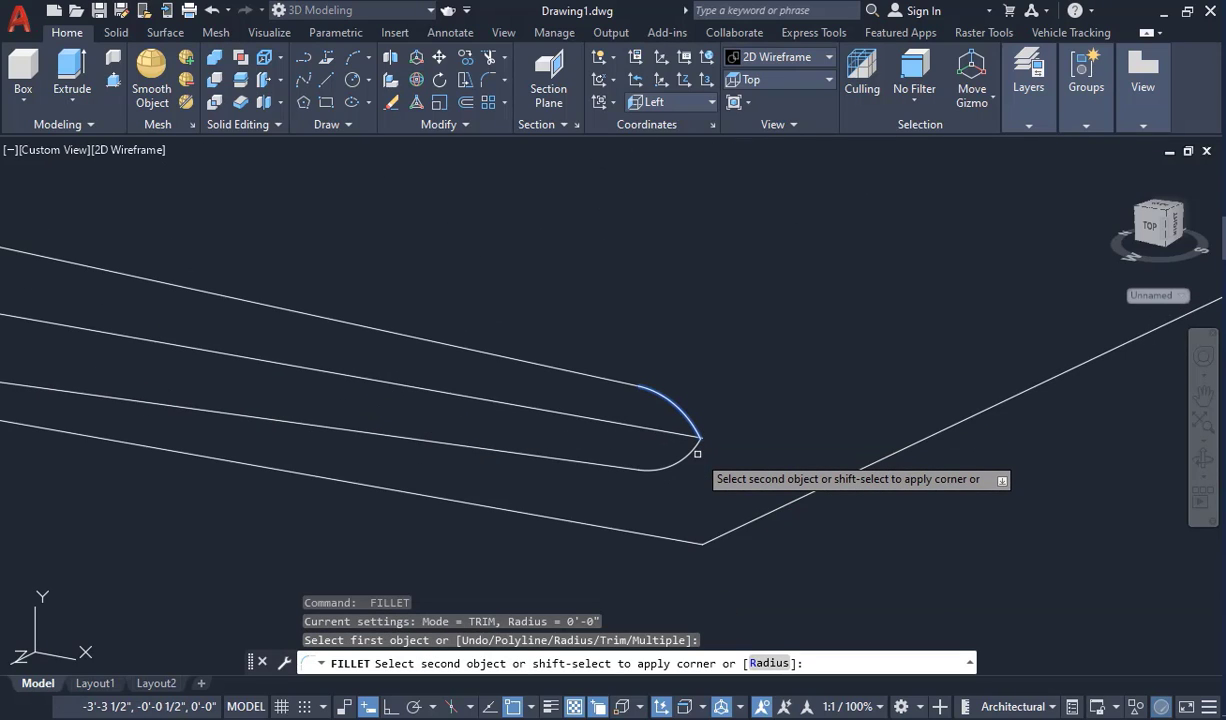
{"action": "left_click", "coordinate": [697, 452]}
{"action": "left_click", "coordinate": [694, 451]}
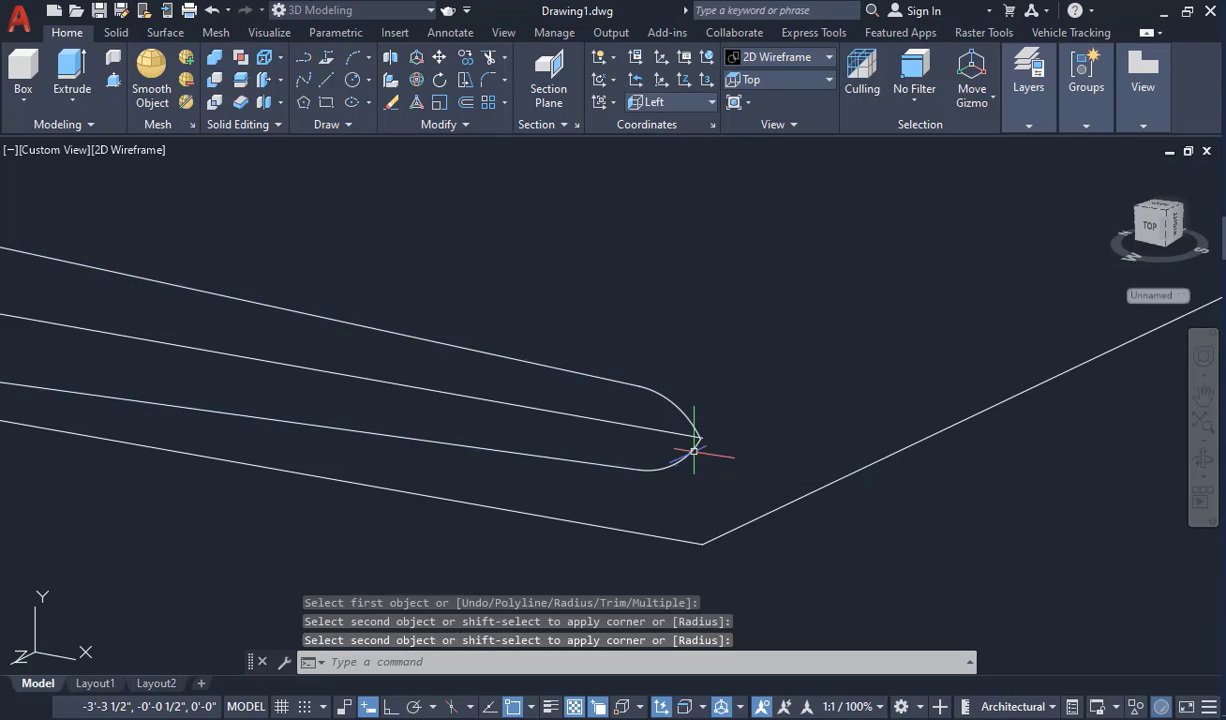
- Extrude the closed, tapered round-ended profile to a height of .09 inch
{"action": "scroll", "coordinate": [818, 509], "scroll_direction": "down", "scroll_amount": 5}
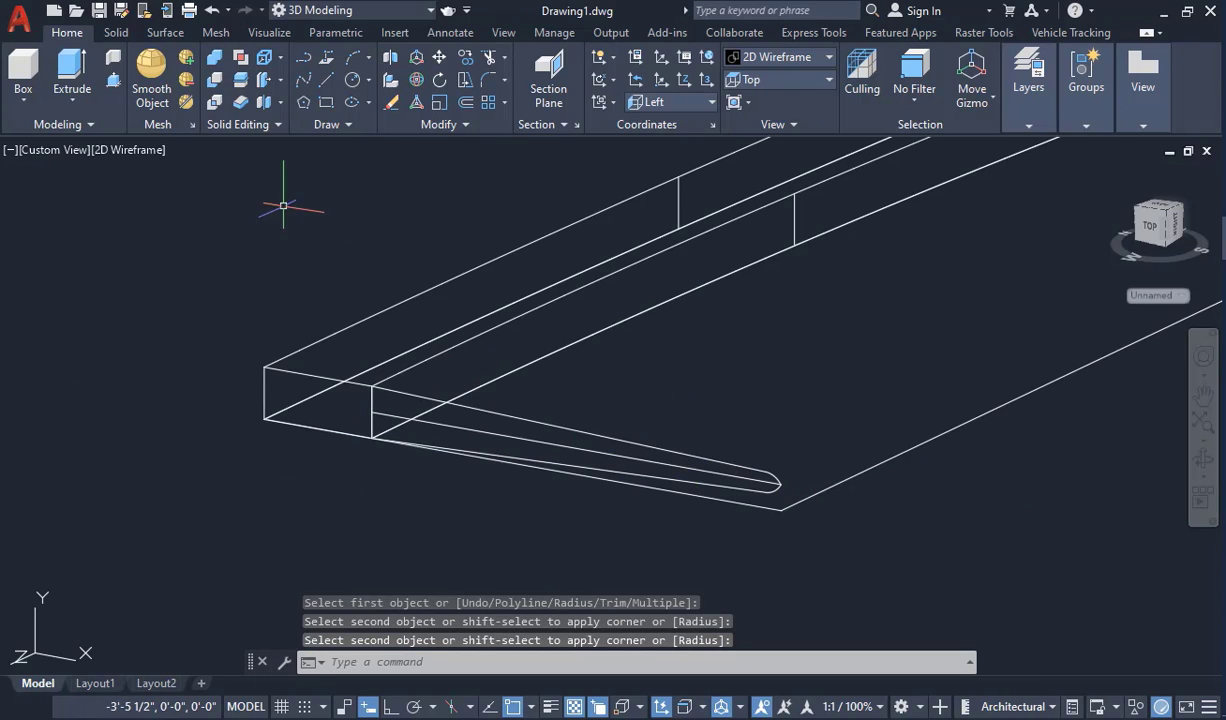
{"action": "left_click", "coordinate": [72, 66]}
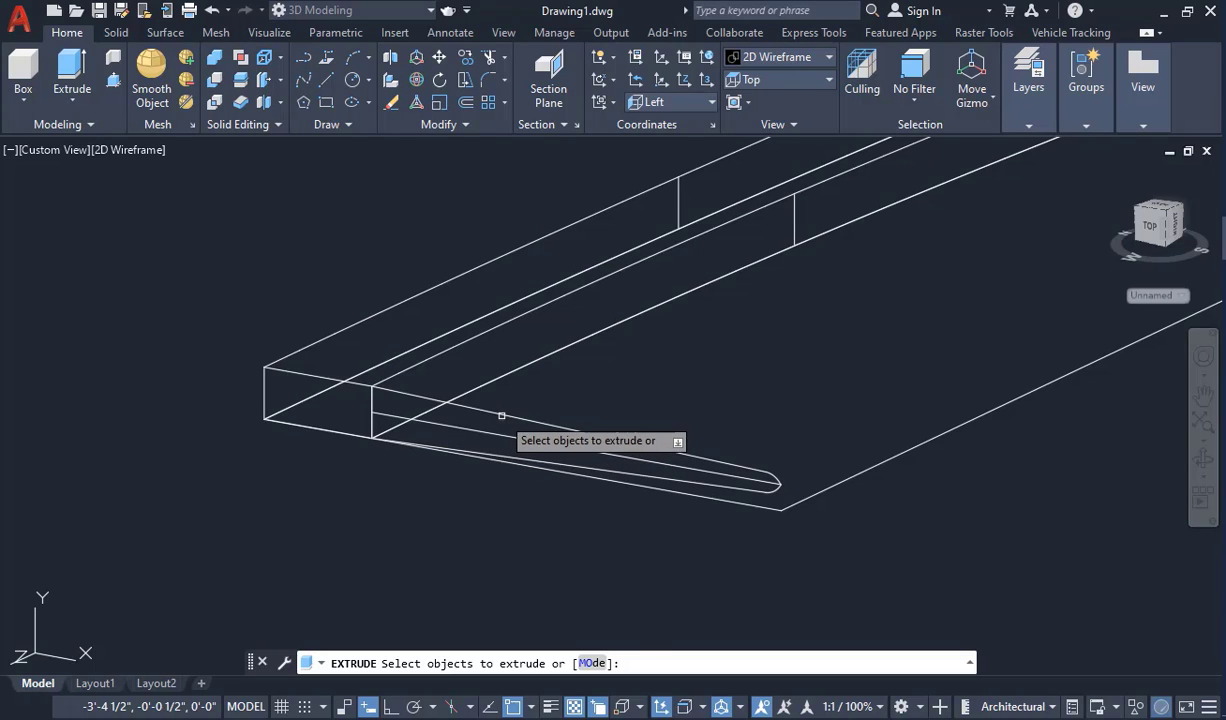
{"action": "left_click", "coordinate": [499, 420]}
{"action": "right_click", "coordinate": [499, 420]}
{"action": "left_click", "coordinate": [530, 430]}
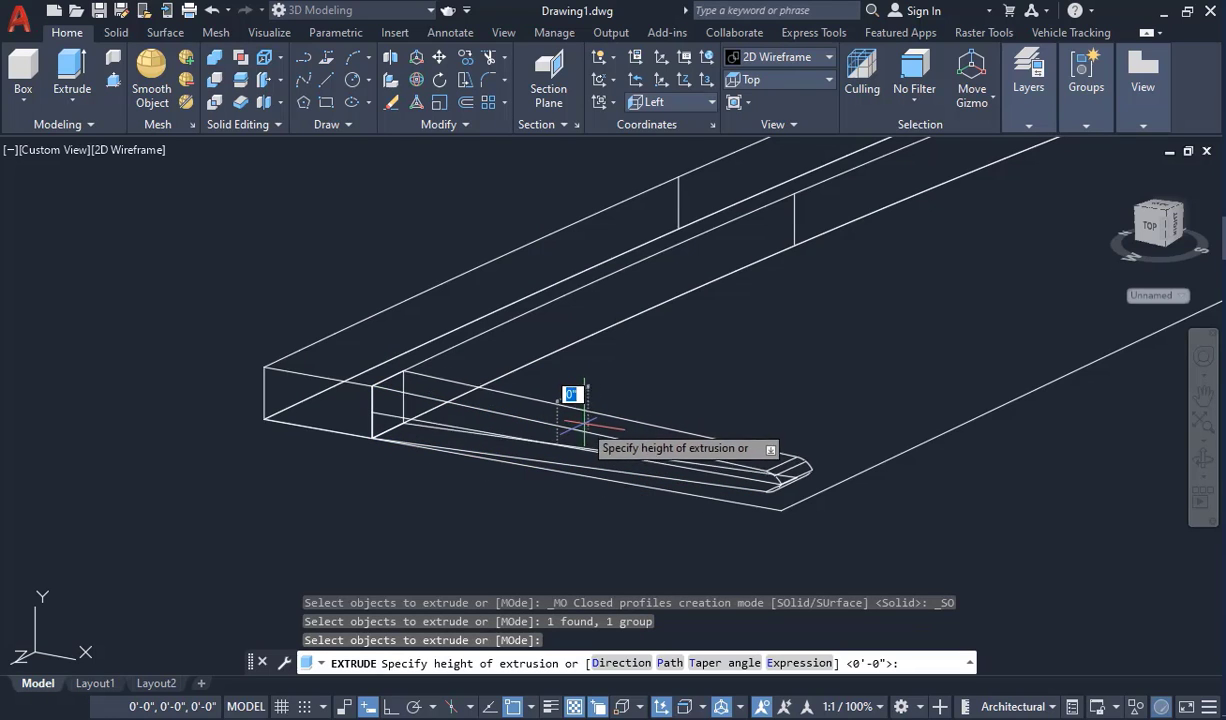
{"action": "scroll", "coordinate": [449, 400], "scroll_direction": "down", "scroll_amount": 2}
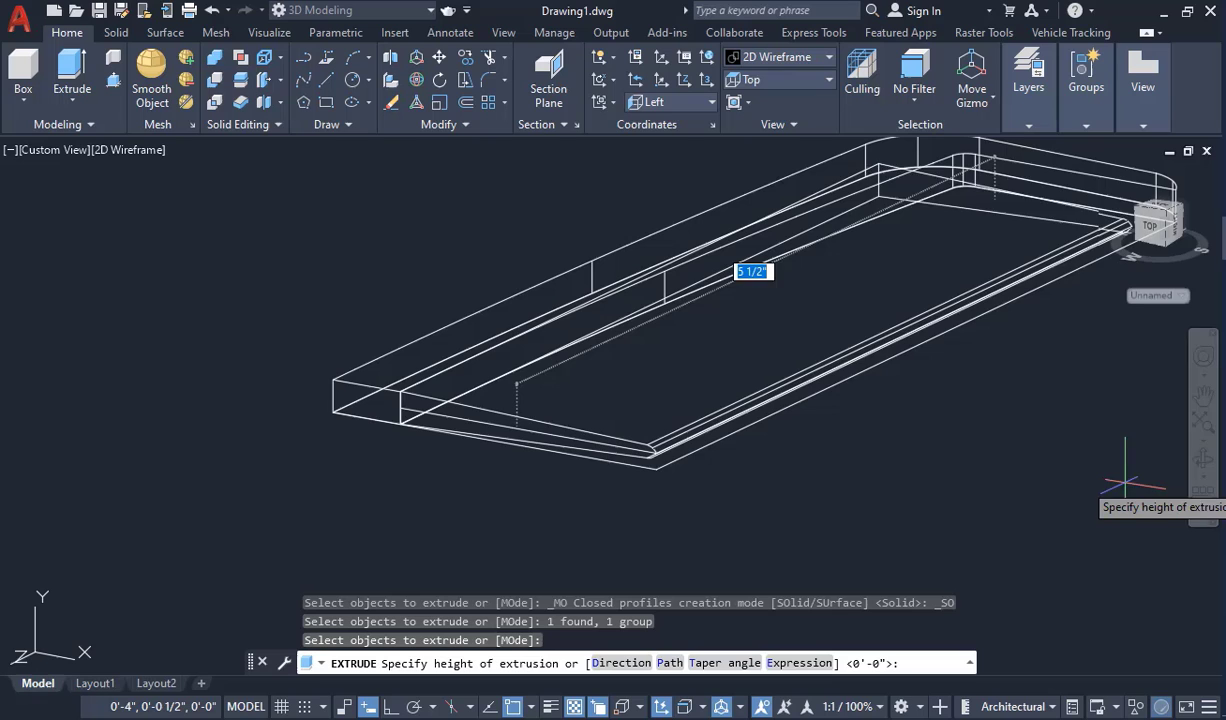
{"action": "left_click", "coordinate": [1204, 460]}
{"action": "left_click_drag", "start_coordinate": [1112, 487], "coordinate": [393, 445]}
{"action": "key", "text": "Escape"}
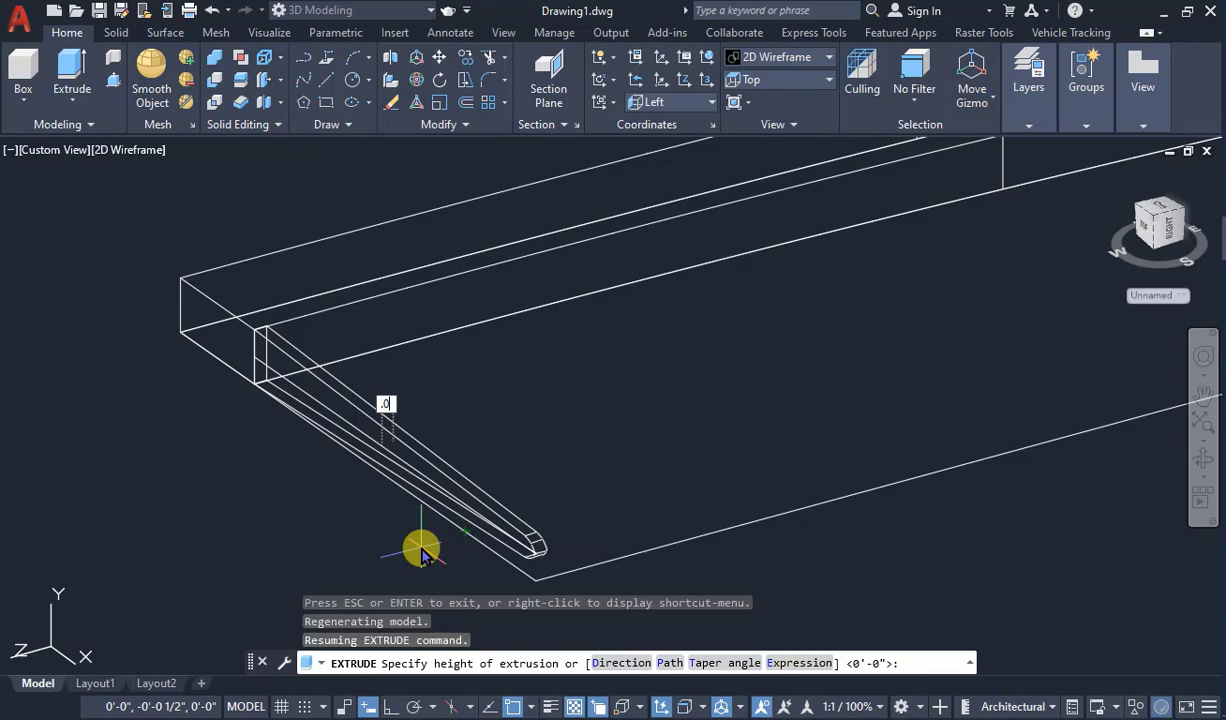
{"action": "type", "text": ".09"}
{"action": "key", "text": "Return"}
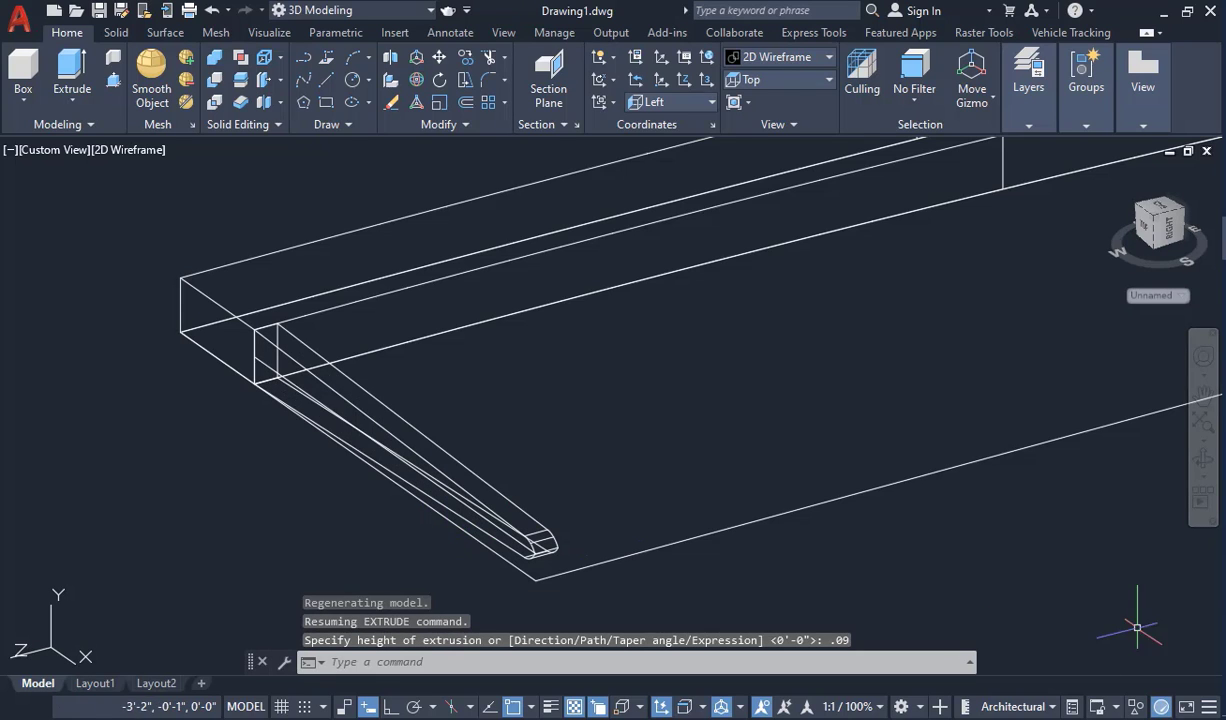
- Hide the outer band solid that adjoins the wide end of the extruded tapered bar
{"action": "left_click", "coordinate": [1203, 460]}
{"action": "left_click_drag", "start_coordinate": [615, 545], "coordinate": [447, 403]}
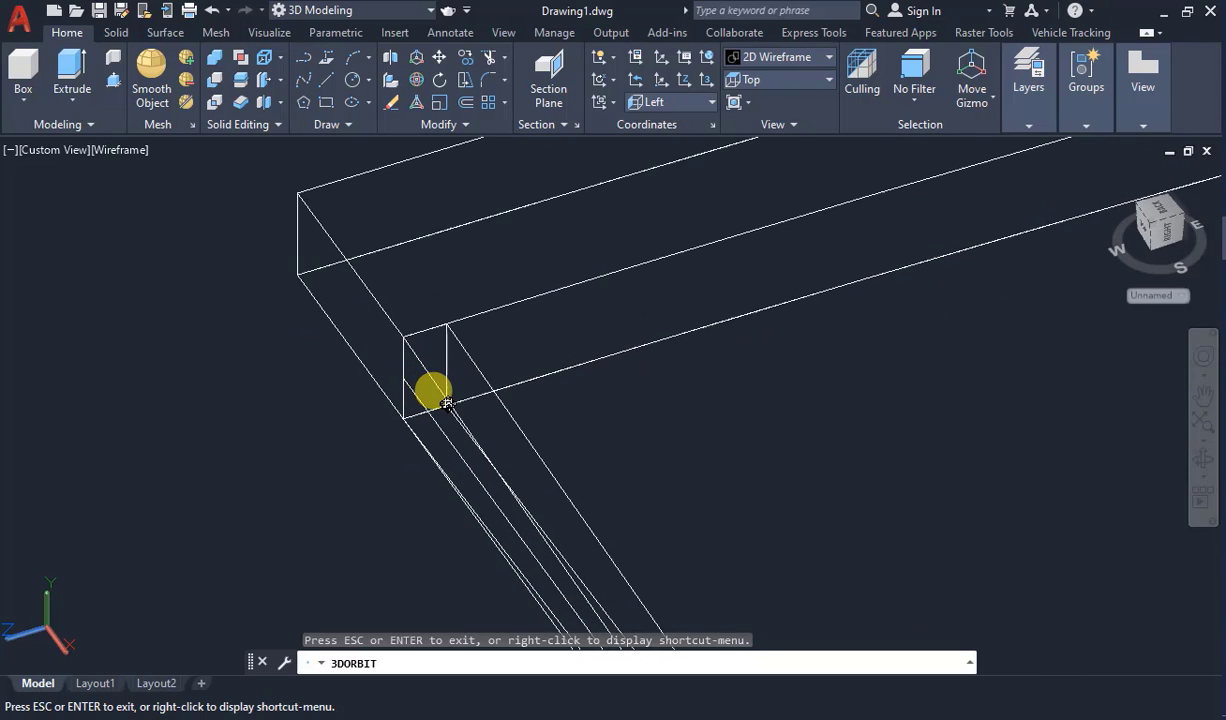
{"action": "key", "text": "Escape"}
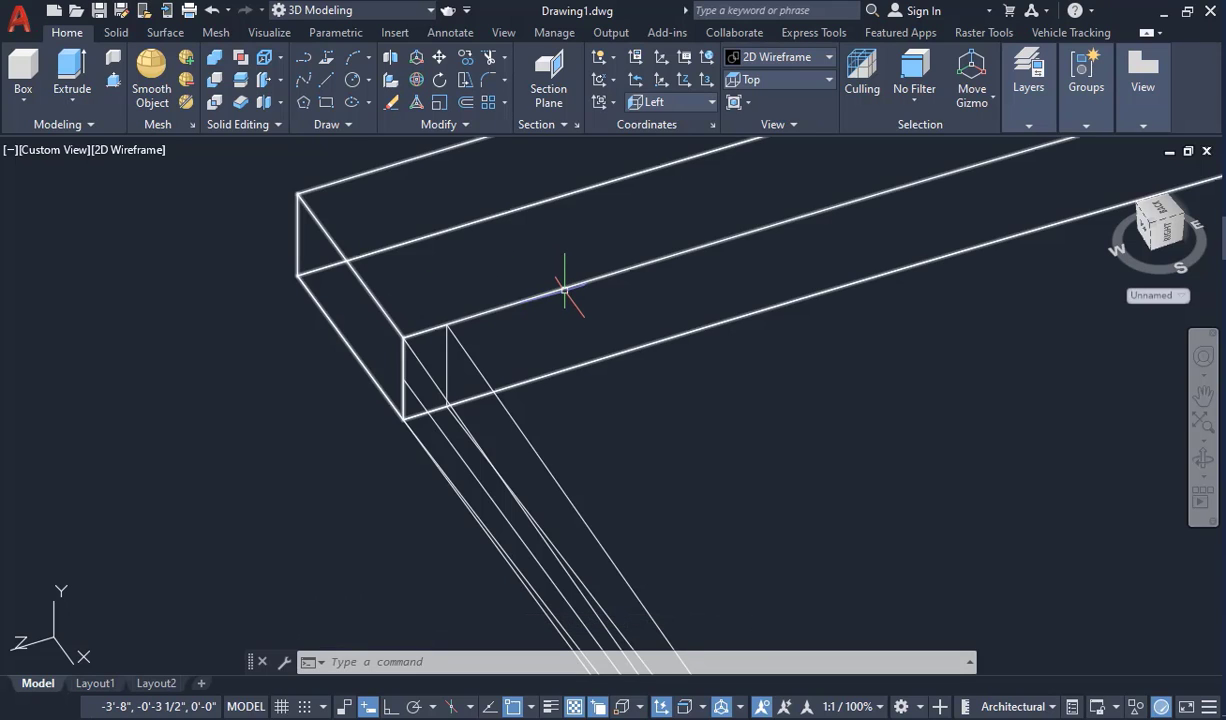
{"action": "scroll", "coordinate": [241, 303], "scroll_direction": "down", "scroll_amount": 3}
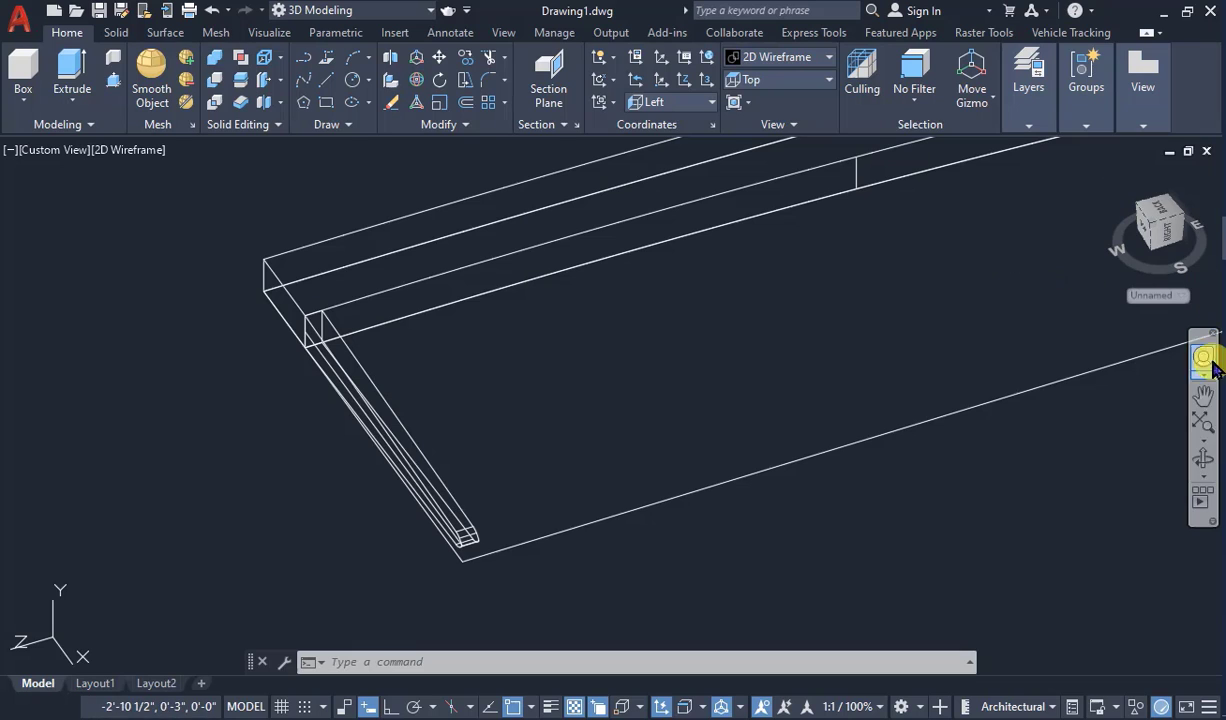
{"action": "left_click", "coordinate": [1201, 458]}
{"action": "left_click_drag", "start_coordinate": [618, 430], "coordinate": [506, 487]}
{"action": "key", "text": "Escape"}
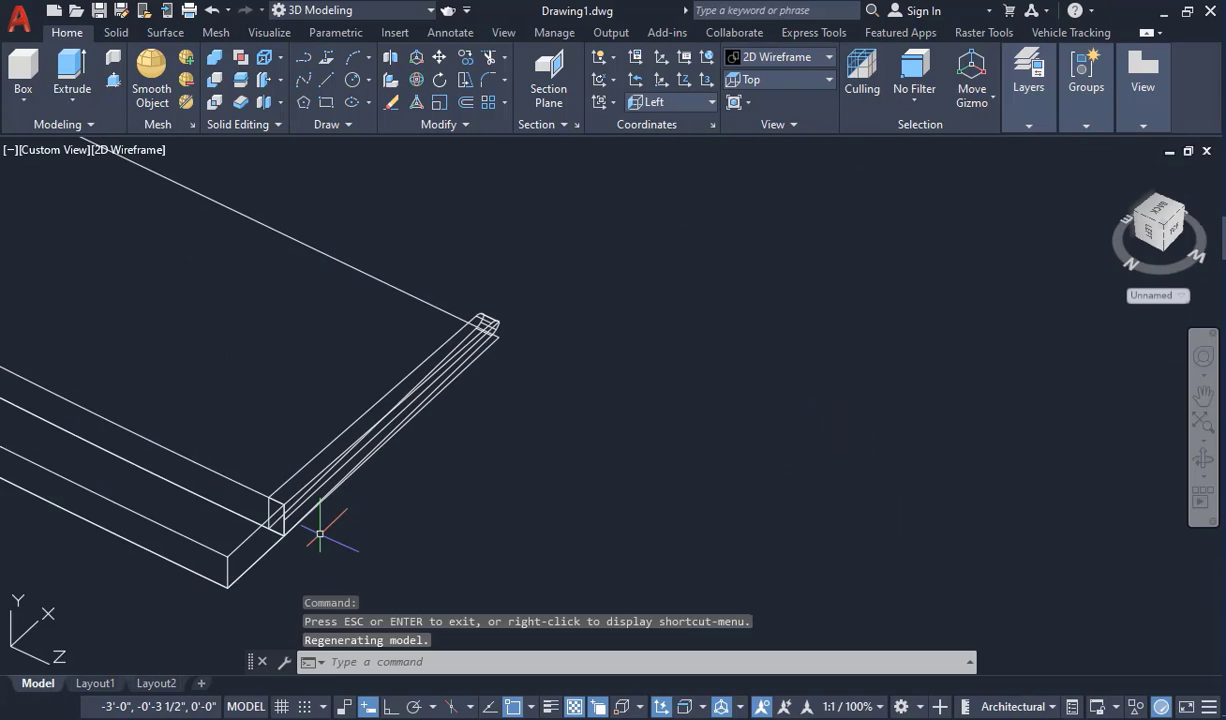
{"action": "left_click", "coordinate": [274, 515]}
{"action": "right_click", "coordinate": [240, 525]}
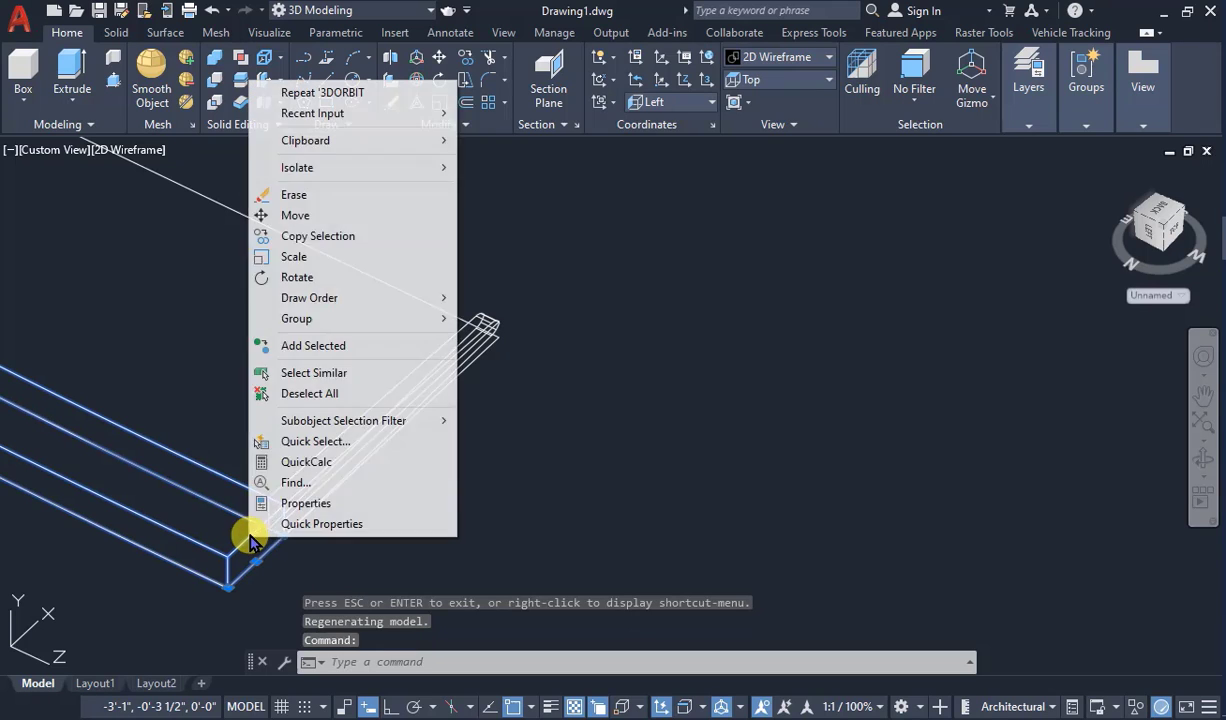
{"action": "mouse_move", "coordinate": [383, 170]}
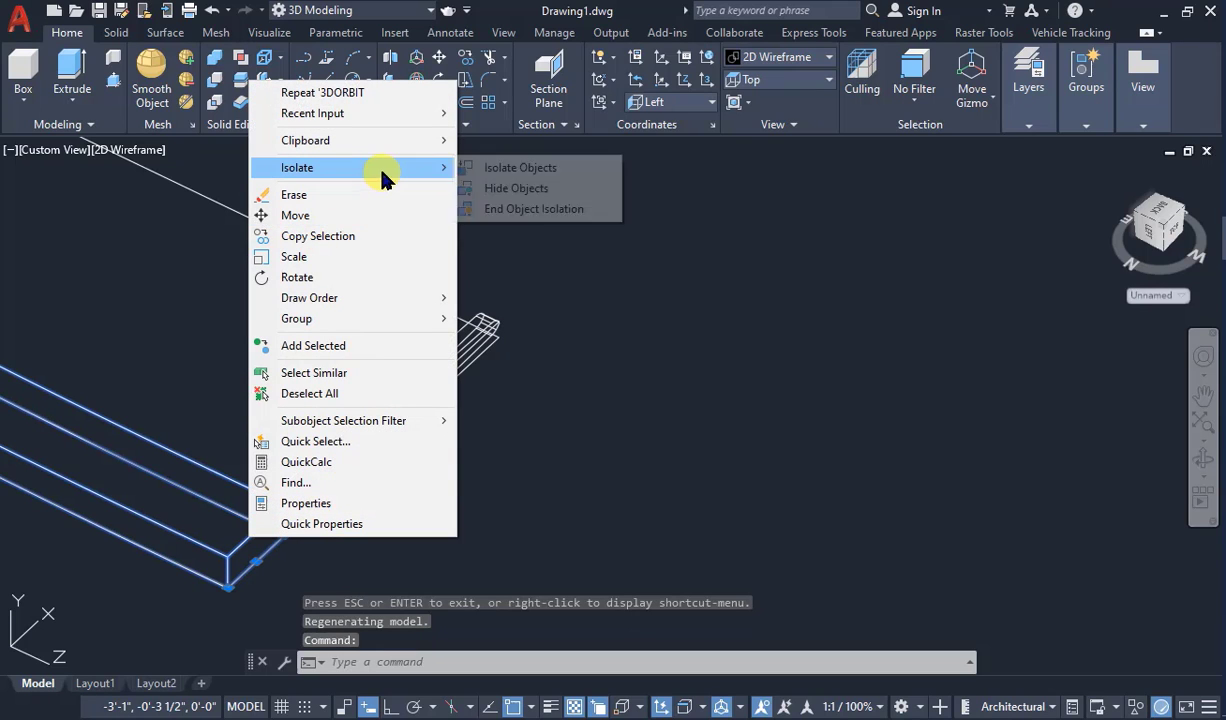
{"action": "left_click", "coordinate": [522, 192]}
- Switch the viewport to the preset Top view
{"action": "scroll", "coordinate": [732, 258], "scroll_direction": "down", "scroll_amount": 5}
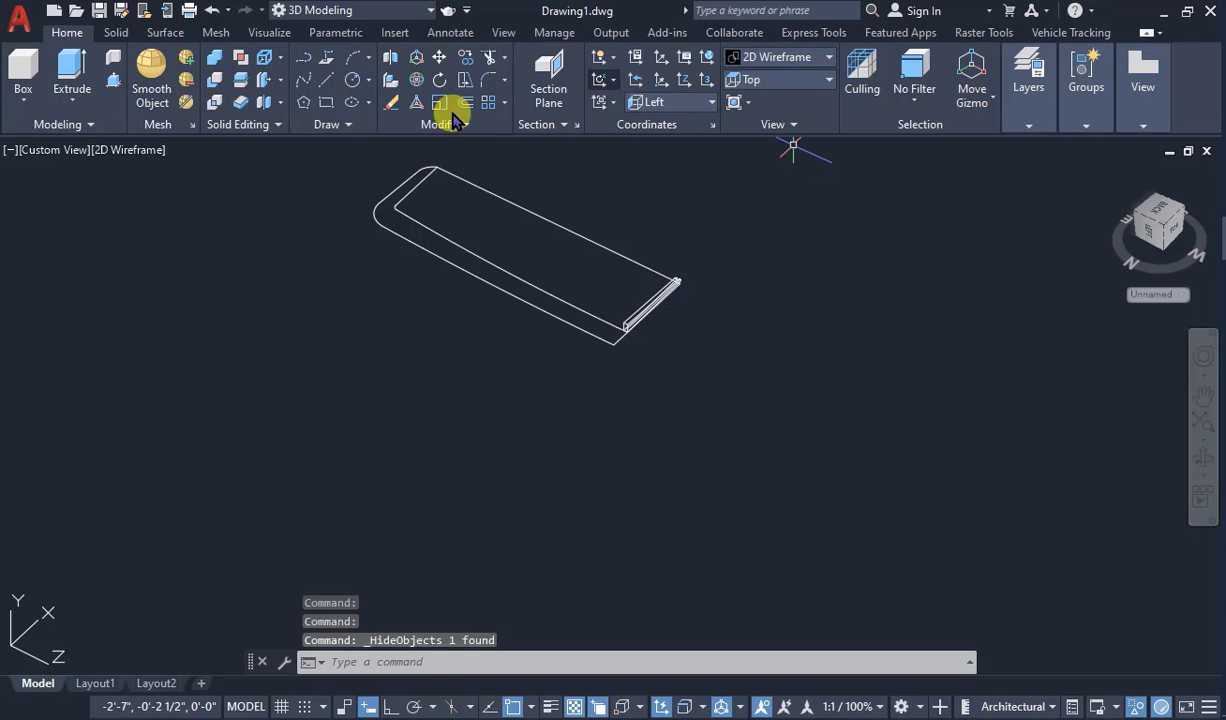
{"action": "left_click", "coordinate": [50, 150]}
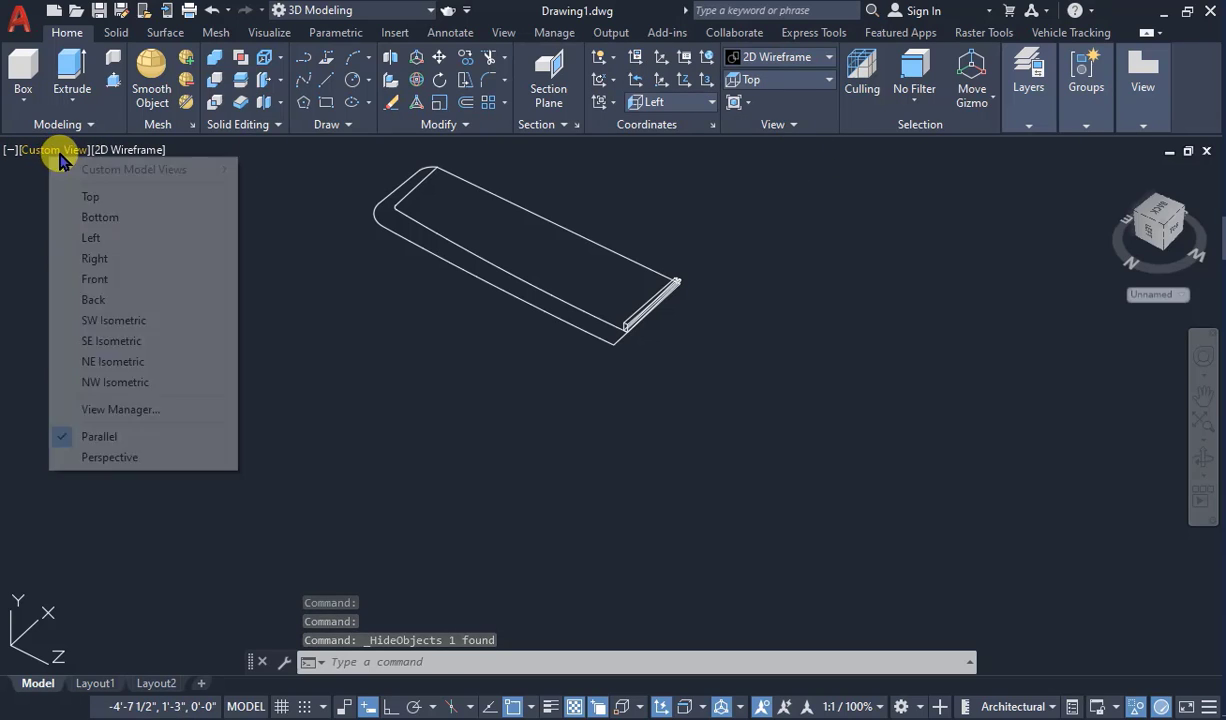
{"action": "left_click", "coordinate": [96, 197]}
{"action": "scroll", "coordinate": [741, 315], "scroll_direction": "down", "scroll_amount": 3}
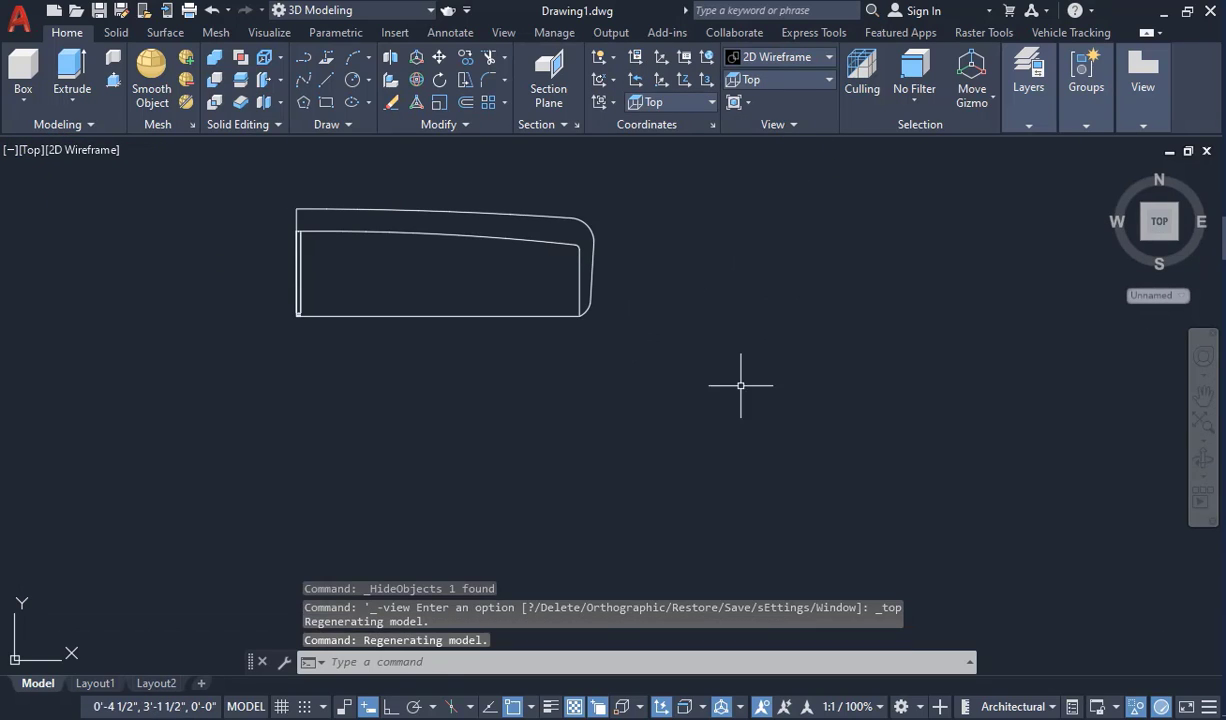
- Press-pull the wide end face of the tapered bar outward beyond the inner outline, toward the outer outline
{"action": "left_click", "coordinate": [1200, 465]}
{"action": "left_click_drag", "start_coordinate": [378, 331], "coordinate": [566, 420]}
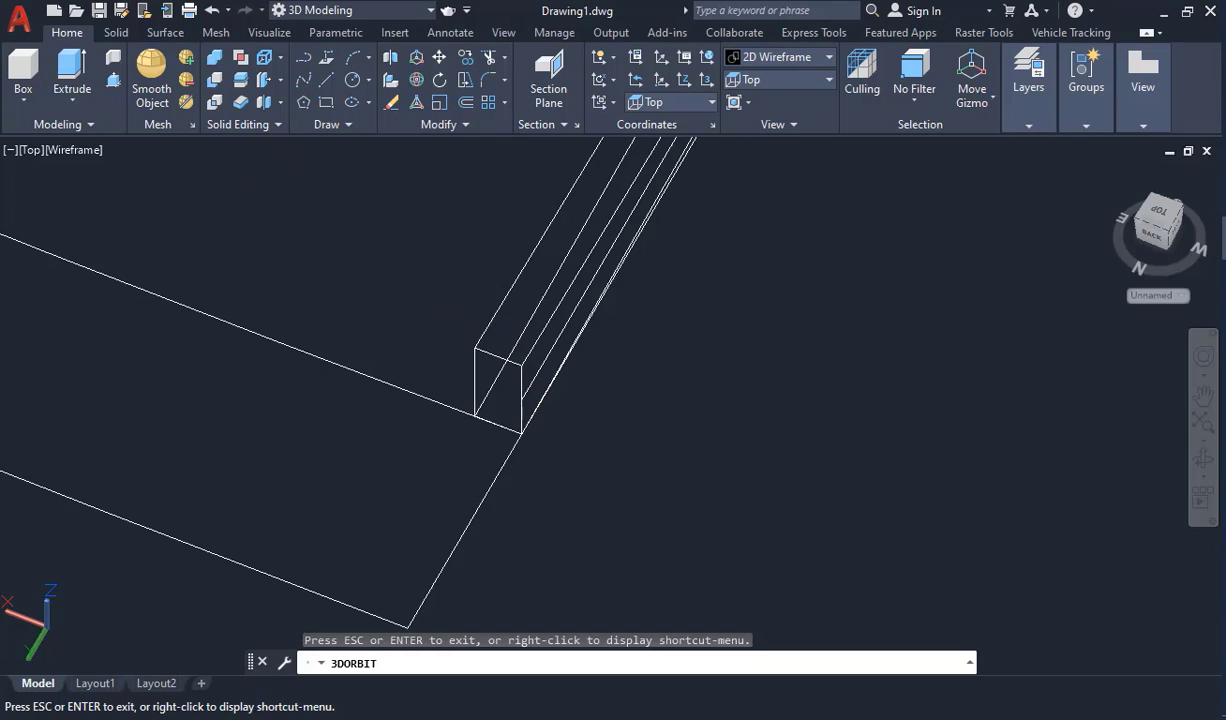
{"action": "key", "text": "Escape"}
{"action": "left_click", "coordinate": [113, 79]}
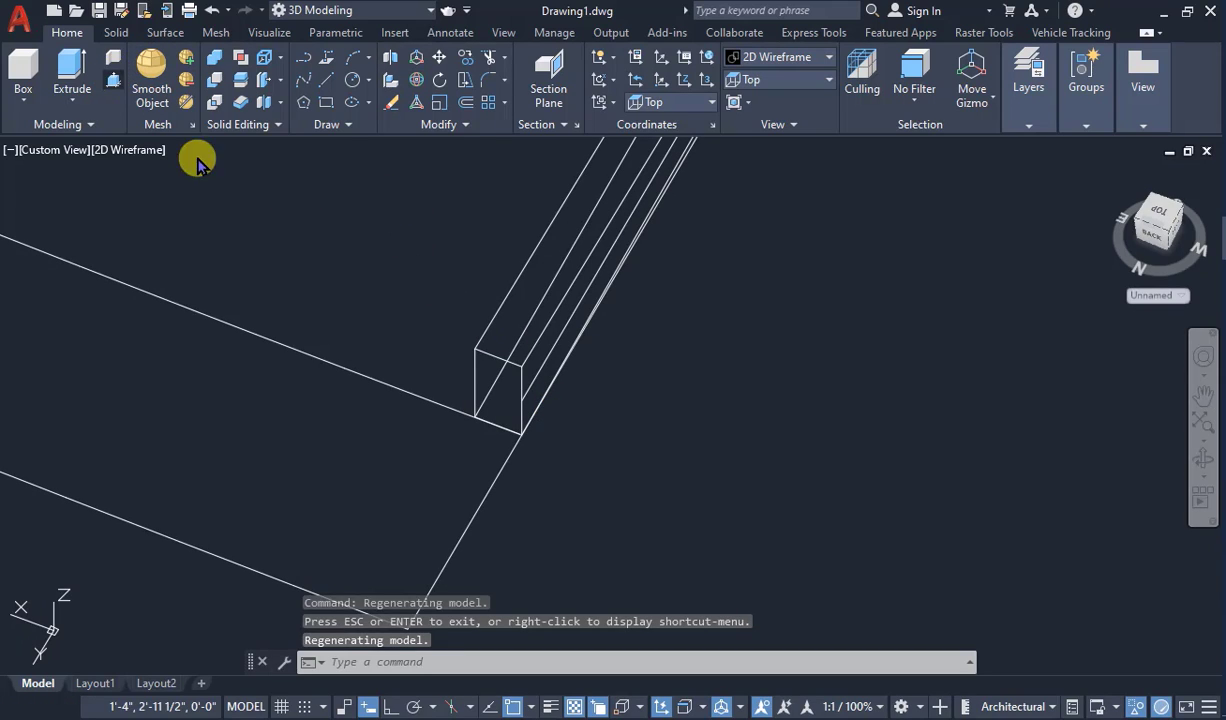
{"action": "left_click", "coordinate": [520, 405]}
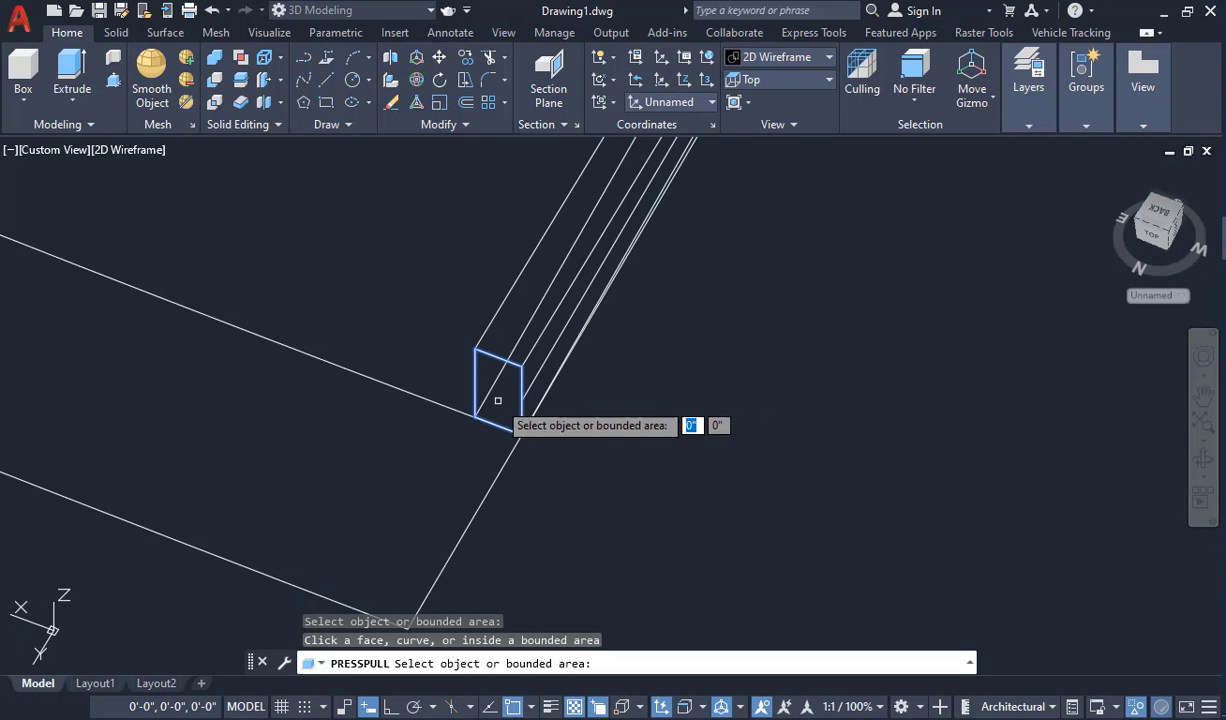
{"action": "left_click", "coordinate": [488, 403]}
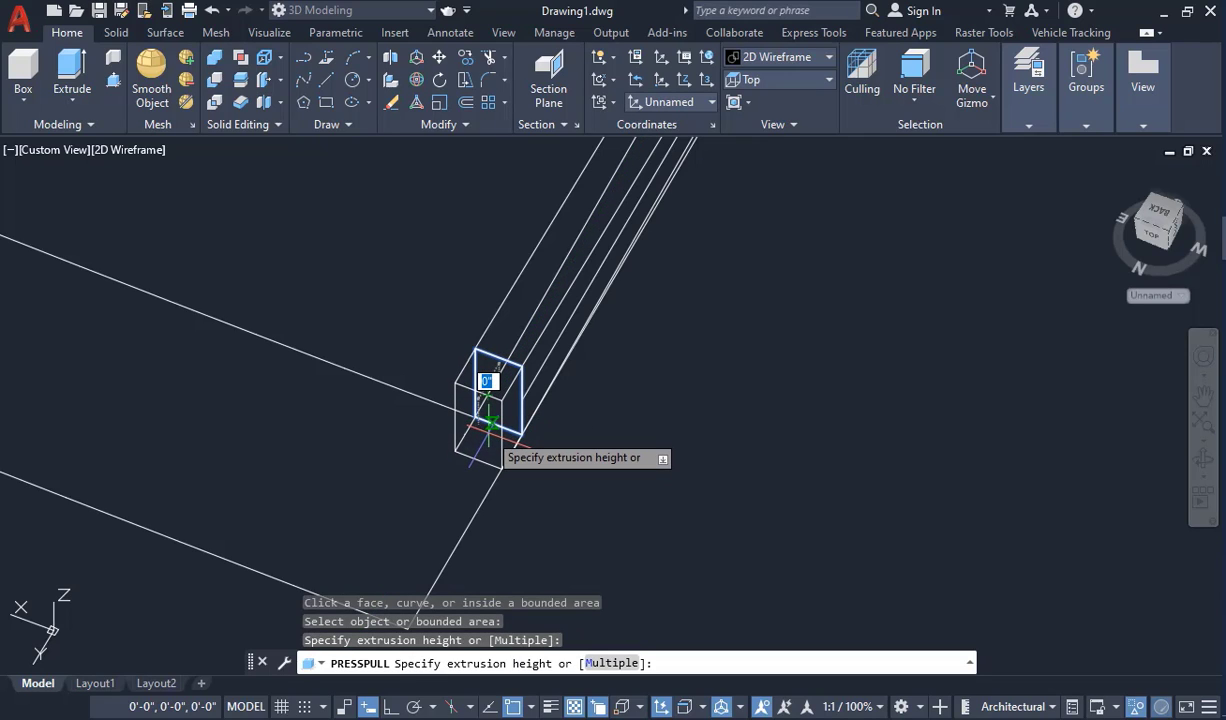
{"action": "left_click", "coordinate": [490, 423]}
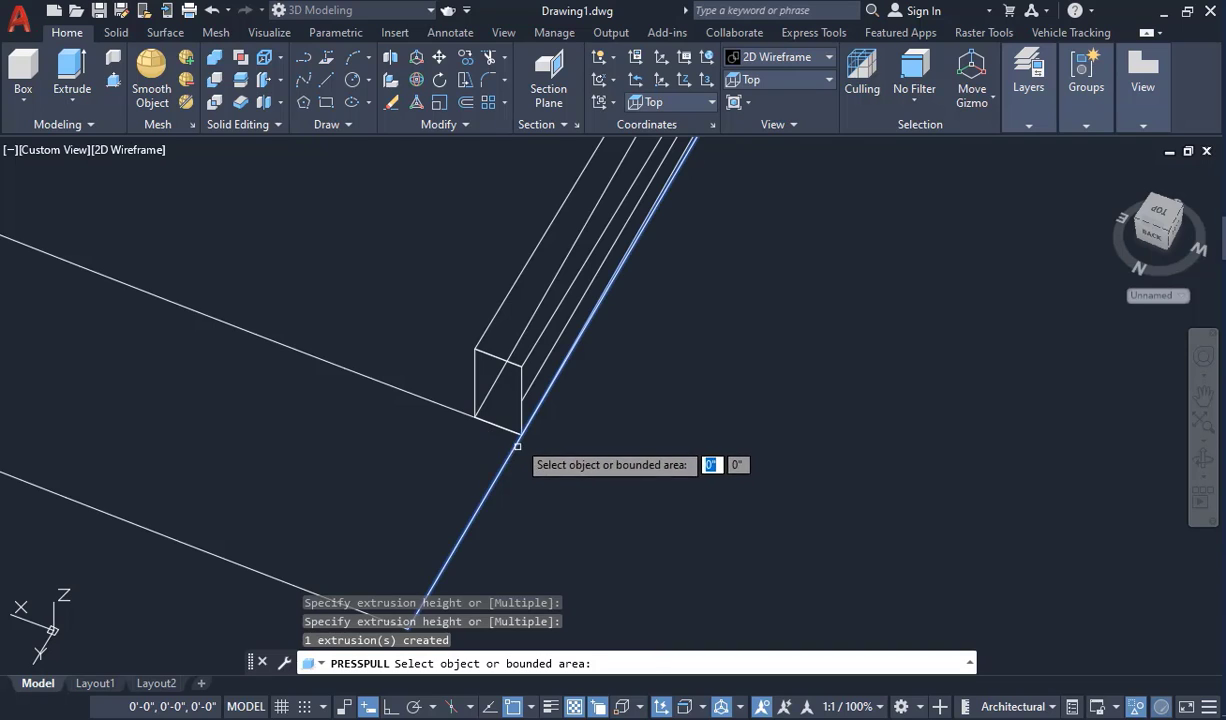
{"action": "left_click", "coordinate": [514, 406]}
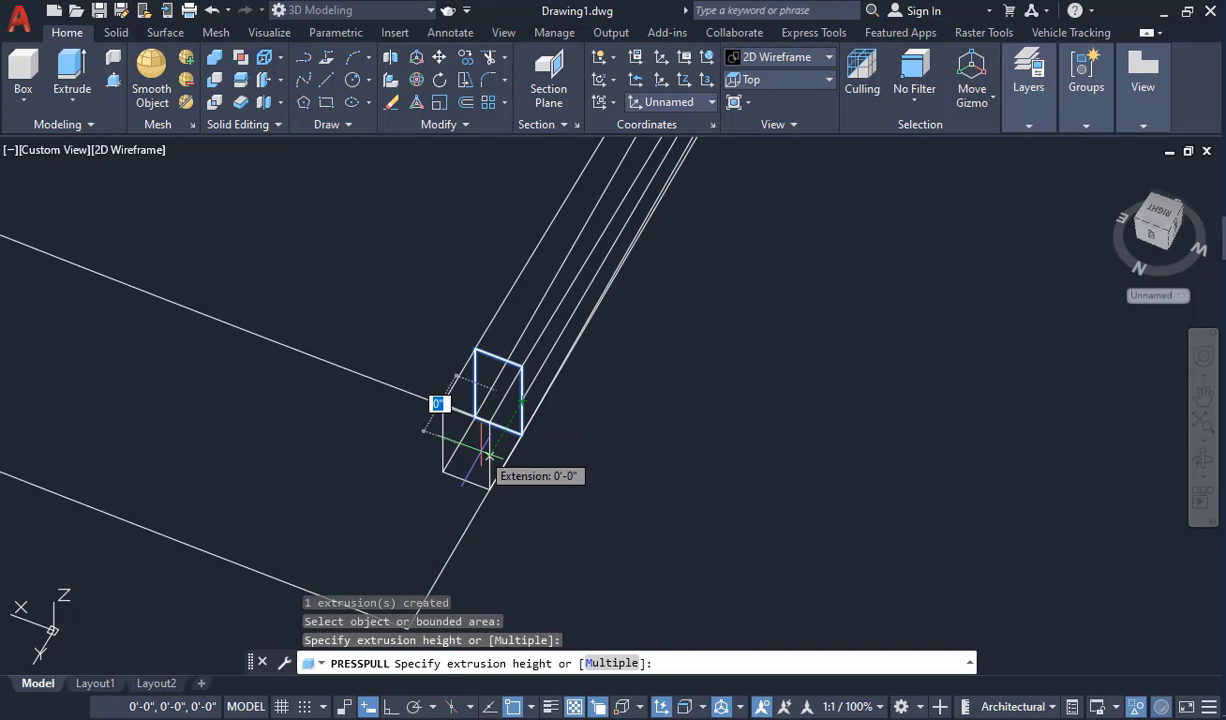
{"action": "left_click", "coordinate": [483, 453]}
{"action": "scroll", "coordinate": [585, 437], "scroll_direction": "down", "scroll_amount": 6}
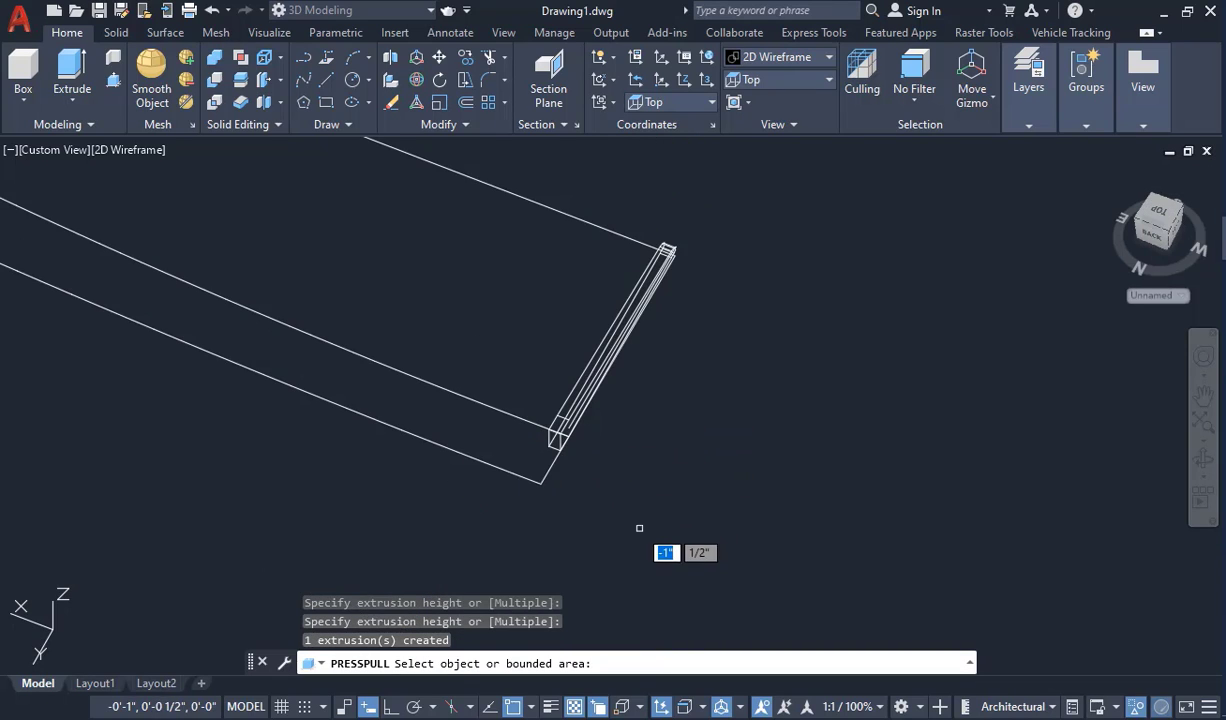
{"action": "scroll", "coordinate": [581, 498], "scroll_direction": "up", "scroll_amount": 8}
{"action": "scroll", "coordinate": [537, 457], "scroll_direction": "down", "scroll_amount": 3}
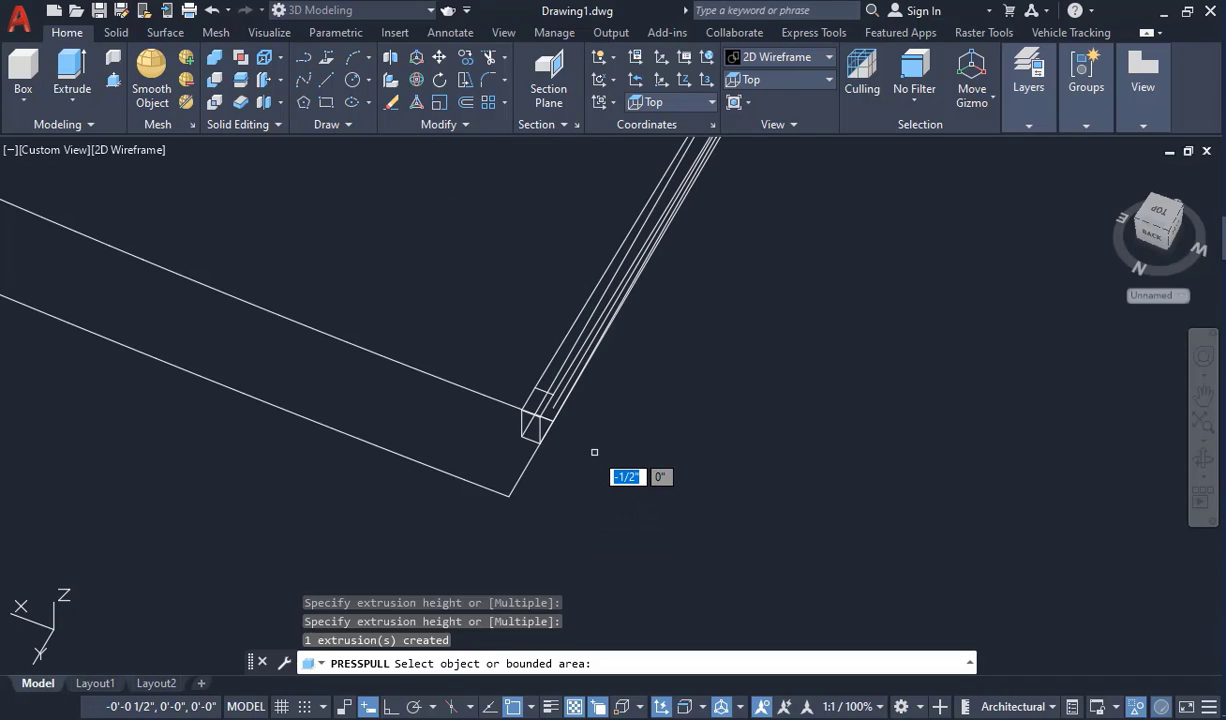
{"action": "key", "text": "Return"}
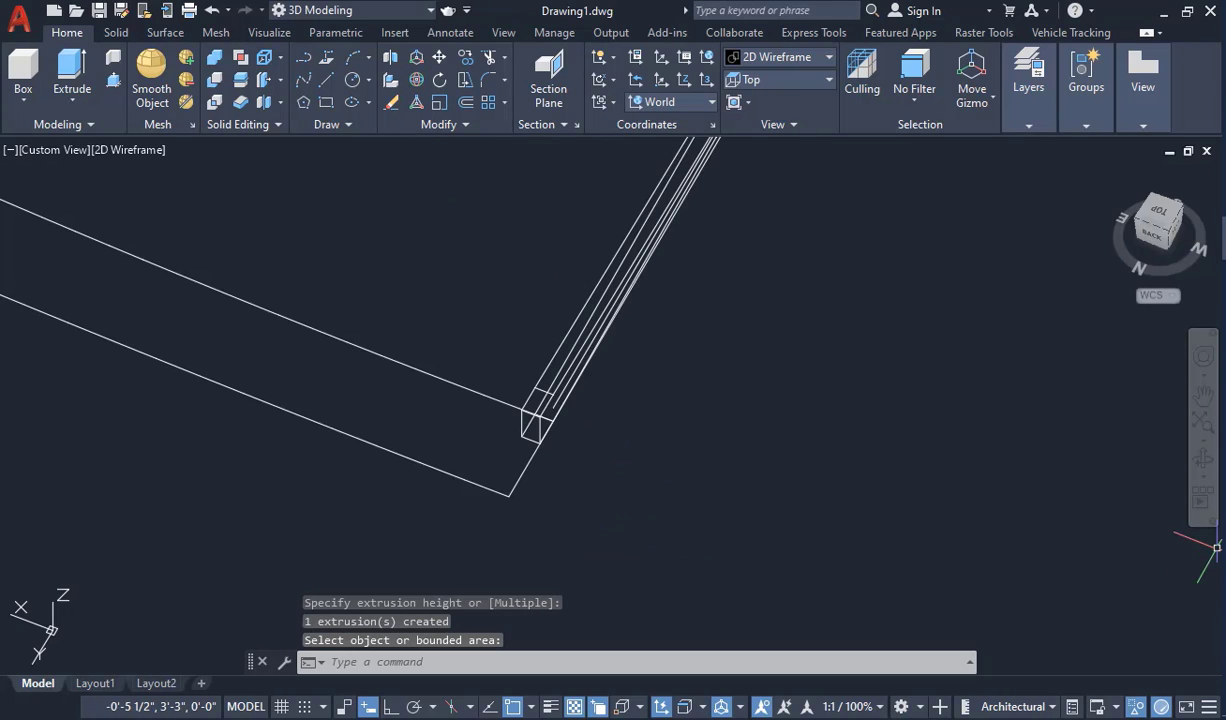
- Examine the extended tapered bar and the surrounding outlines from several angles, including its rounded tip
{"action": "left_click", "coordinate": [1203, 463]}
{"action": "left_click_drag", "start_coordinate": [692, 465], "coordinate": [683, 492]}
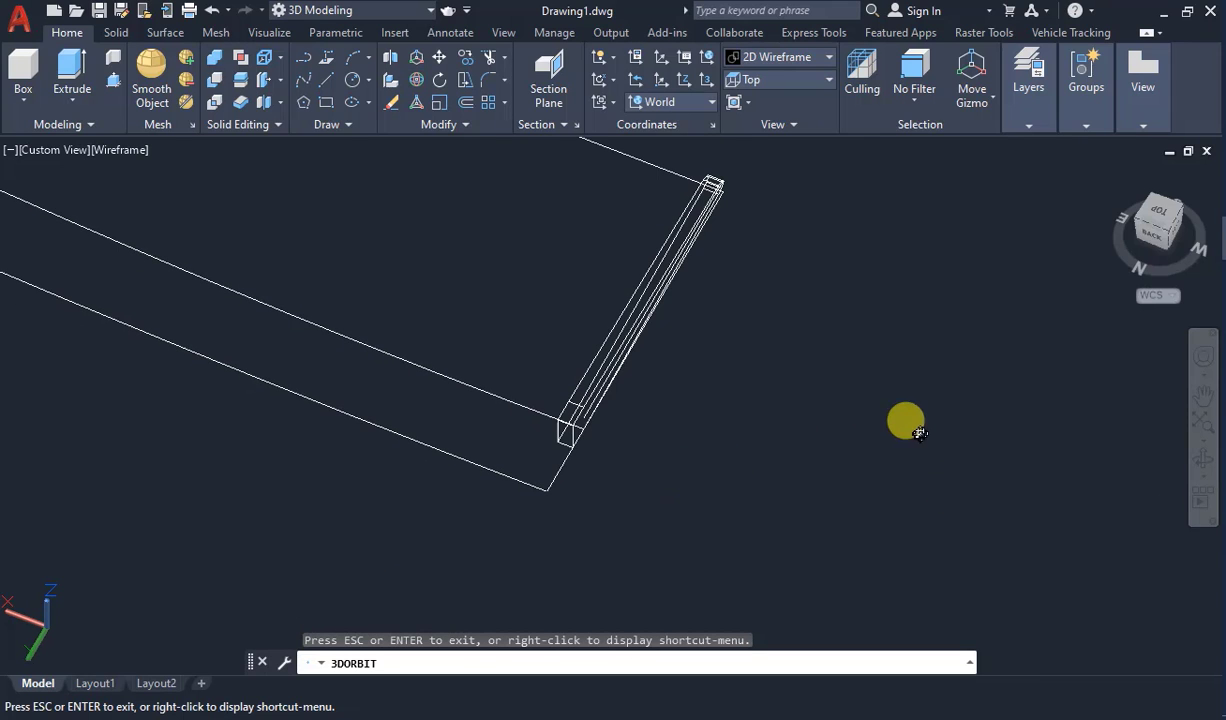
{"action": "left_click_drag", "start_coordinate": [1018, 491], "coordinate": [460, 430]}
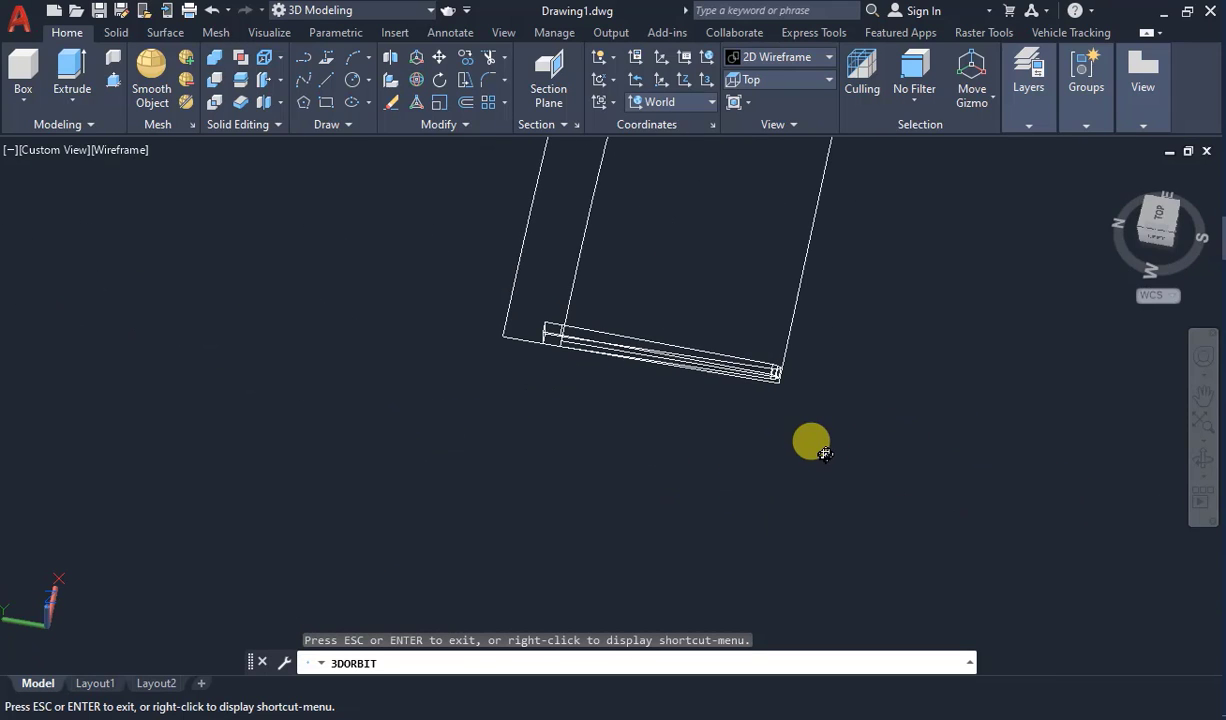
{"action": "left_click_drag", "start_coordinate": [818, 443], "coordinate": [729, 516]}
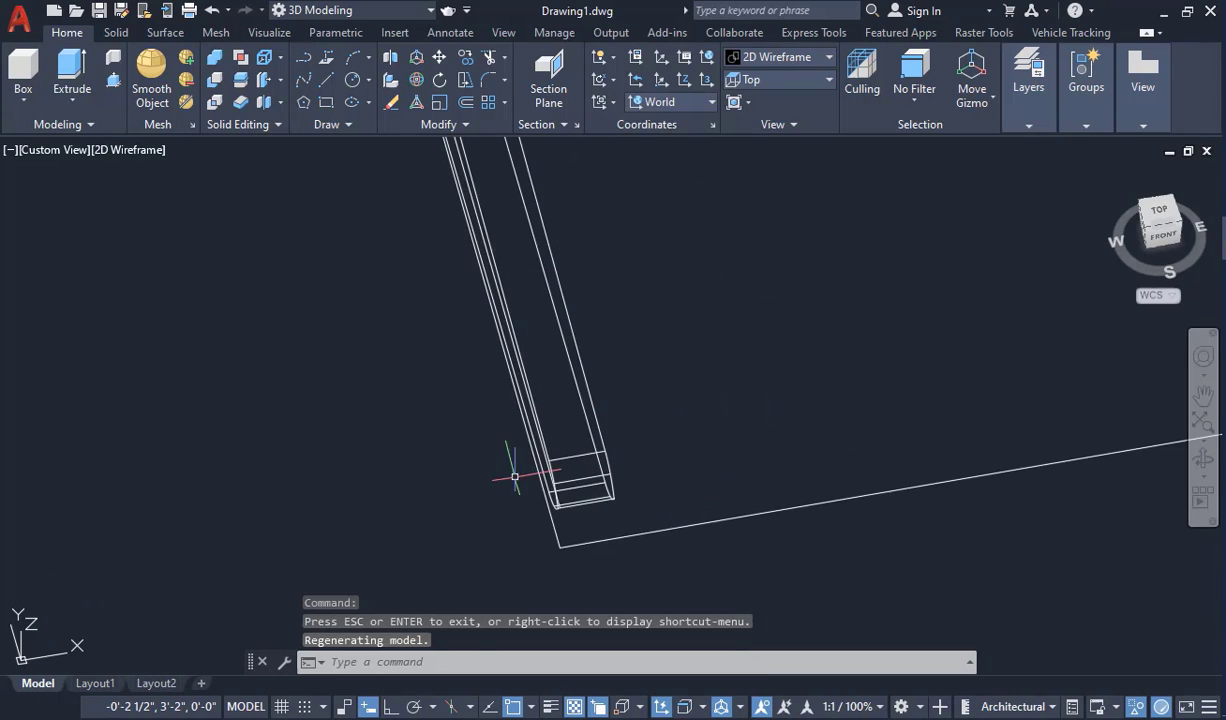
{"action": "scroll", "coordinate": [315, 494], "scroll_direction": "down", "scroll_amount": 3}
{"action": "scroll", "coordinate": [430, 517], "scroll_direction": "down", "scroll_amount": 7}
{"action": "scroll", "coordinate": [469, 510], "scroll_direction": "up", "scroll_amount": 6}
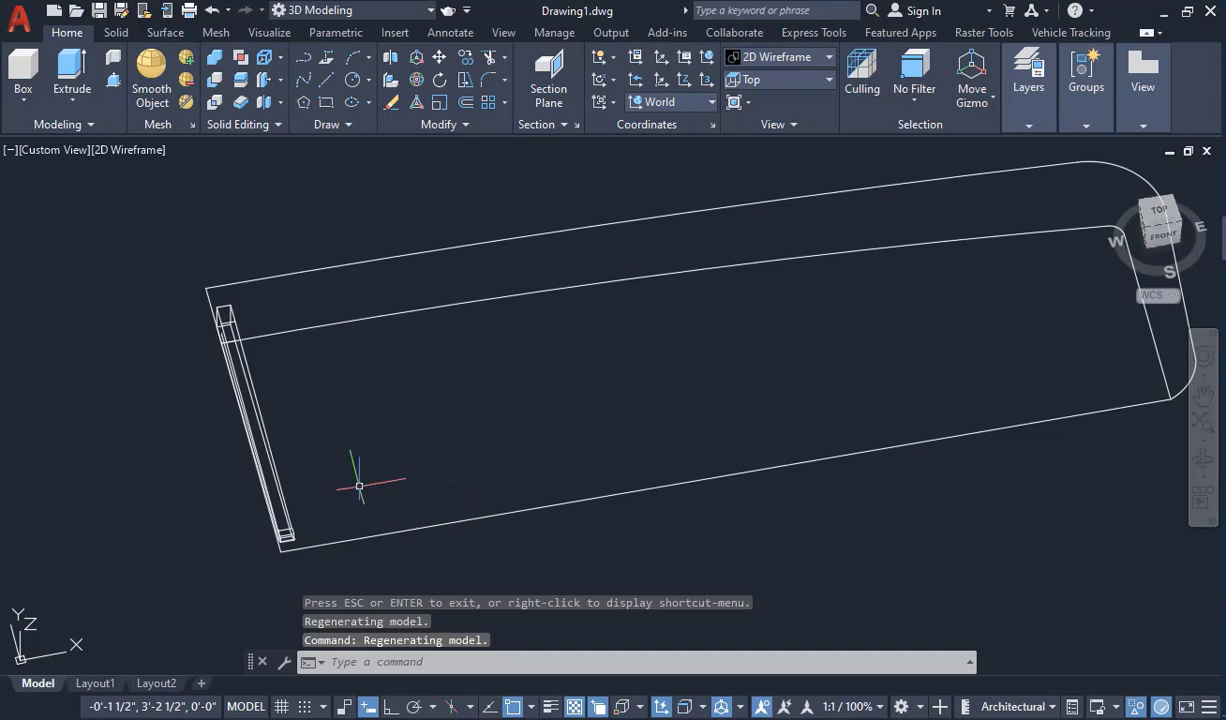
{"action": "scroll", "coordinate": [274, 506], "scroll_direction": "up", "scroll_amount": 4}
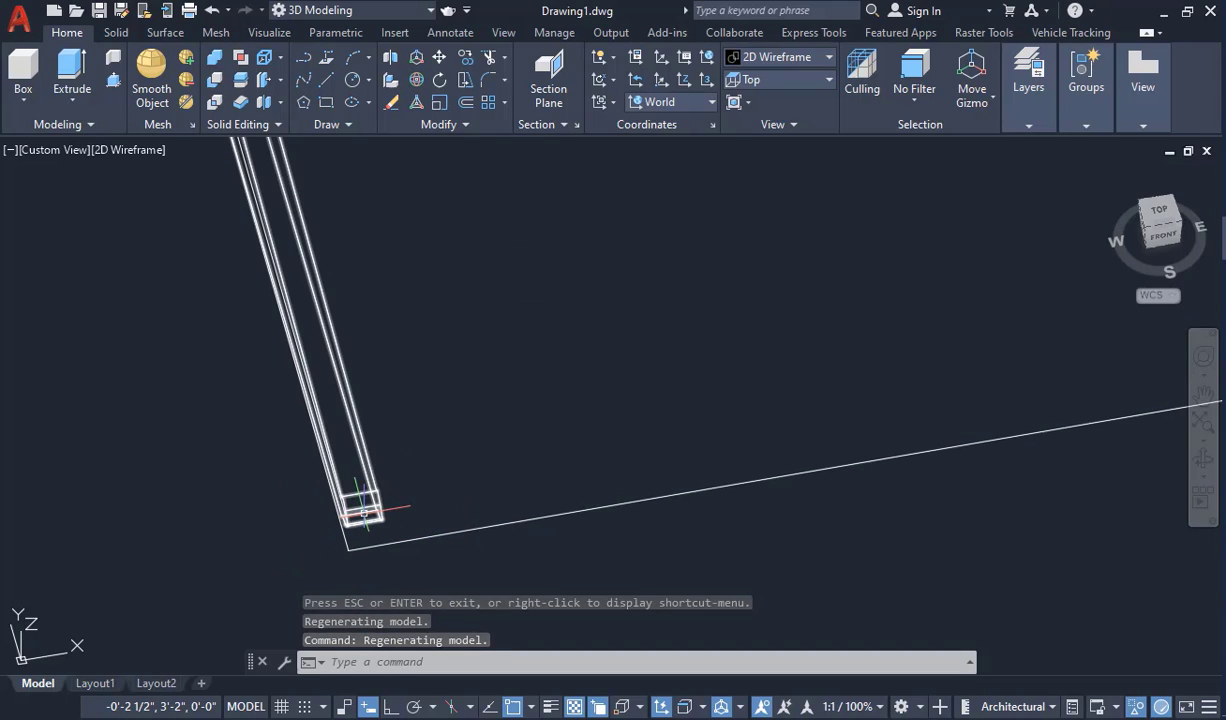
- Turn Ortho on and copy the tapered bar a short distance along the X axis, beside the original
{"action": "left_click", "coordinate": [370, 503]}
{"action": "scroll", "coordinate": [490, 587], "scroll_direction": "down", "scroll_amount": 6}
{"action": "scroll", "coordinate": [446, 482], "scroll_direction": "up", "scroll_amount": 8}
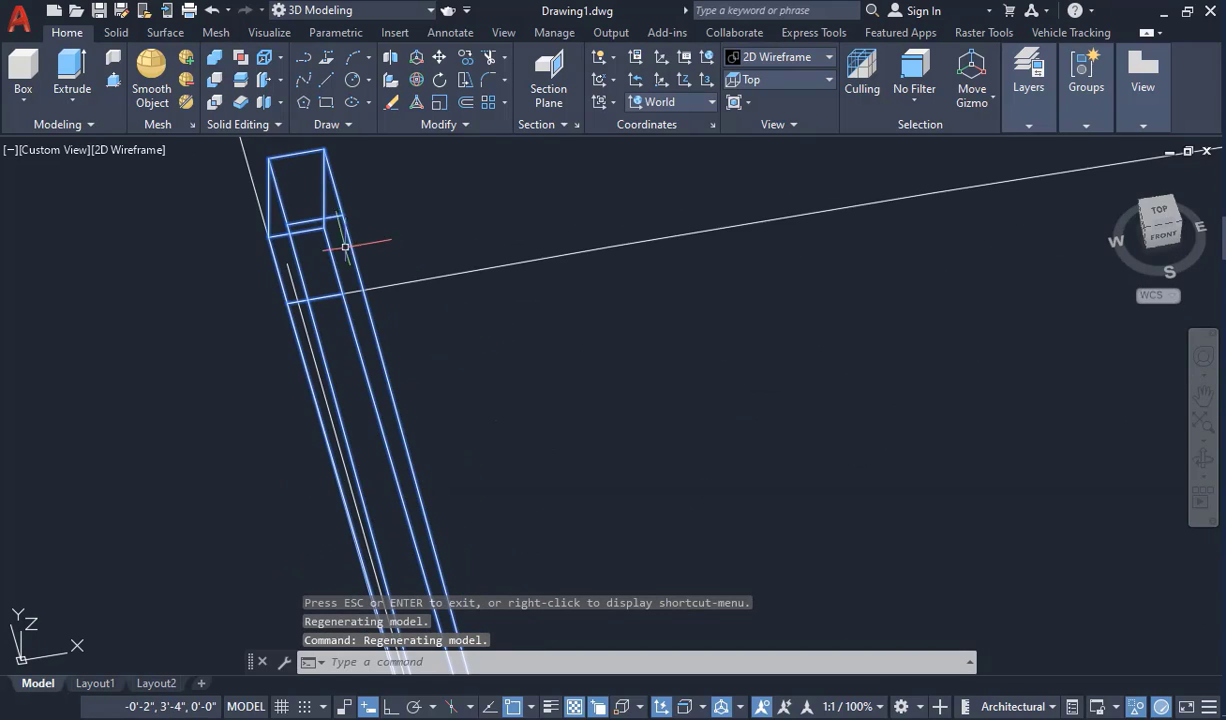
{"action": "scroll", "coordinate": [309, 406], "scroll_direction": "down", "scroll_amount": 2}
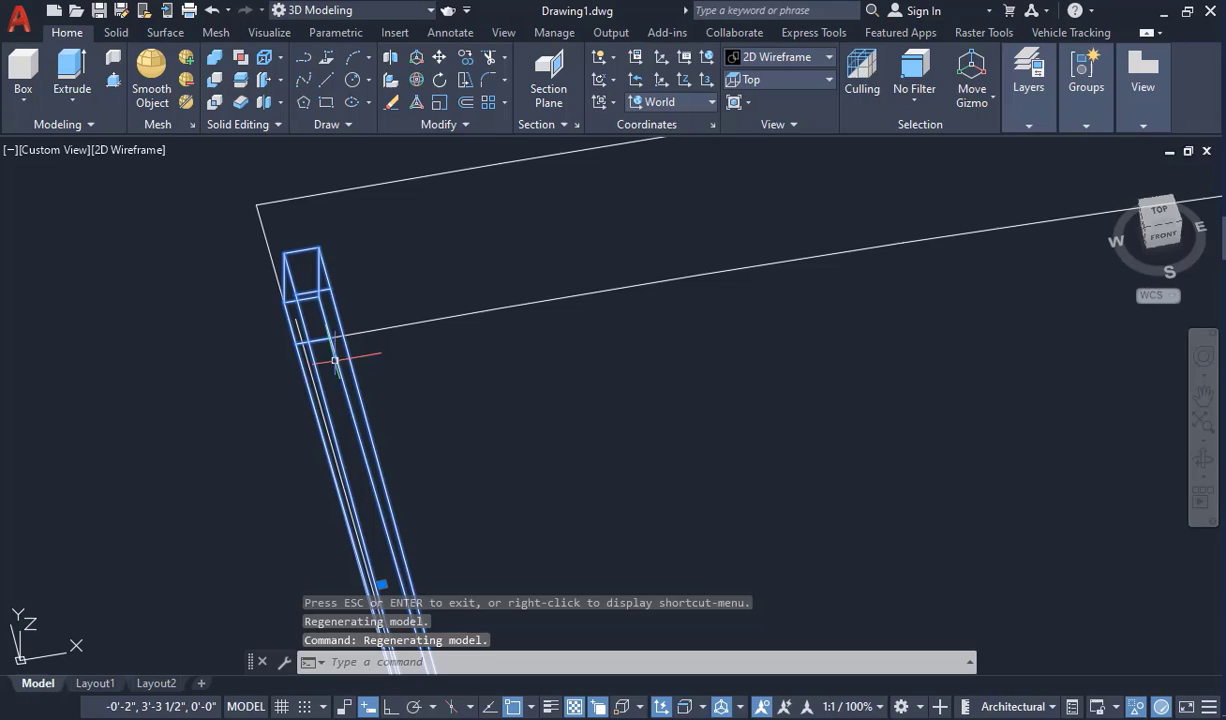
{"action": "left_click", "coordinate": [389, 707]}
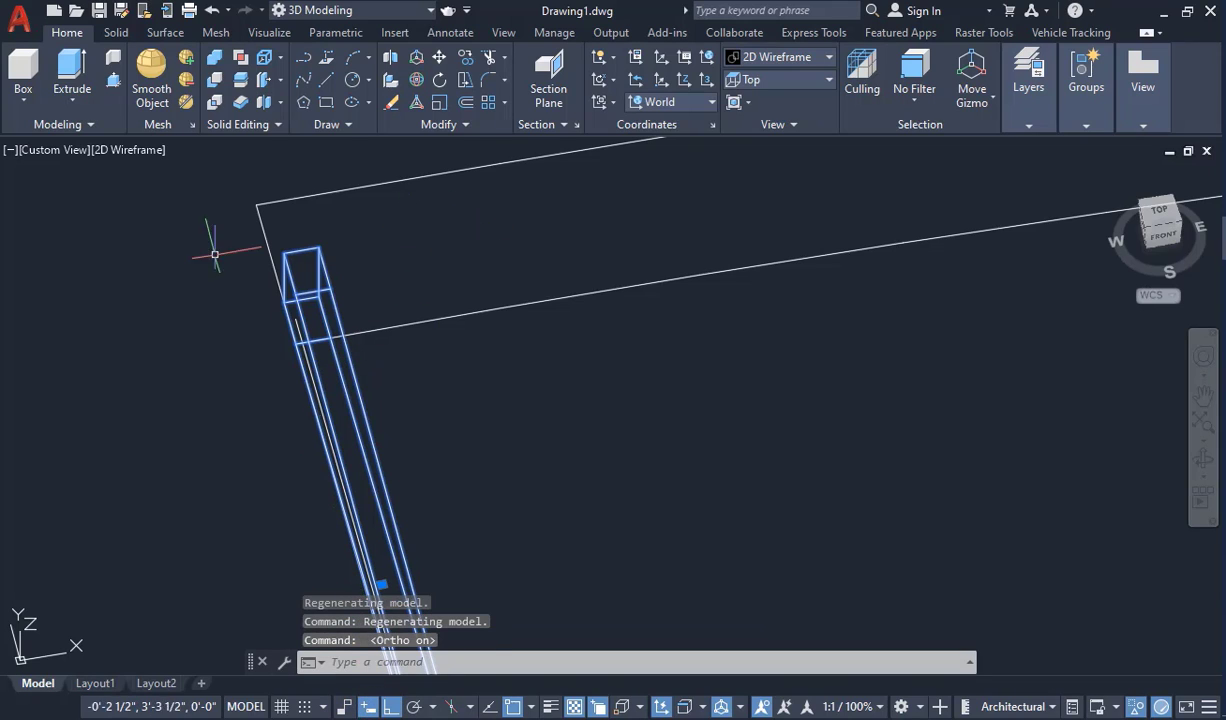
{"action": "left_click", "coordinate": [460, 60]}
{"action": "scroll", "coordinate": [278, 258], "scroll_direction": "up", "scroll_amount": 4}
{"action": "left_click", "coordinate": [284, 370]}
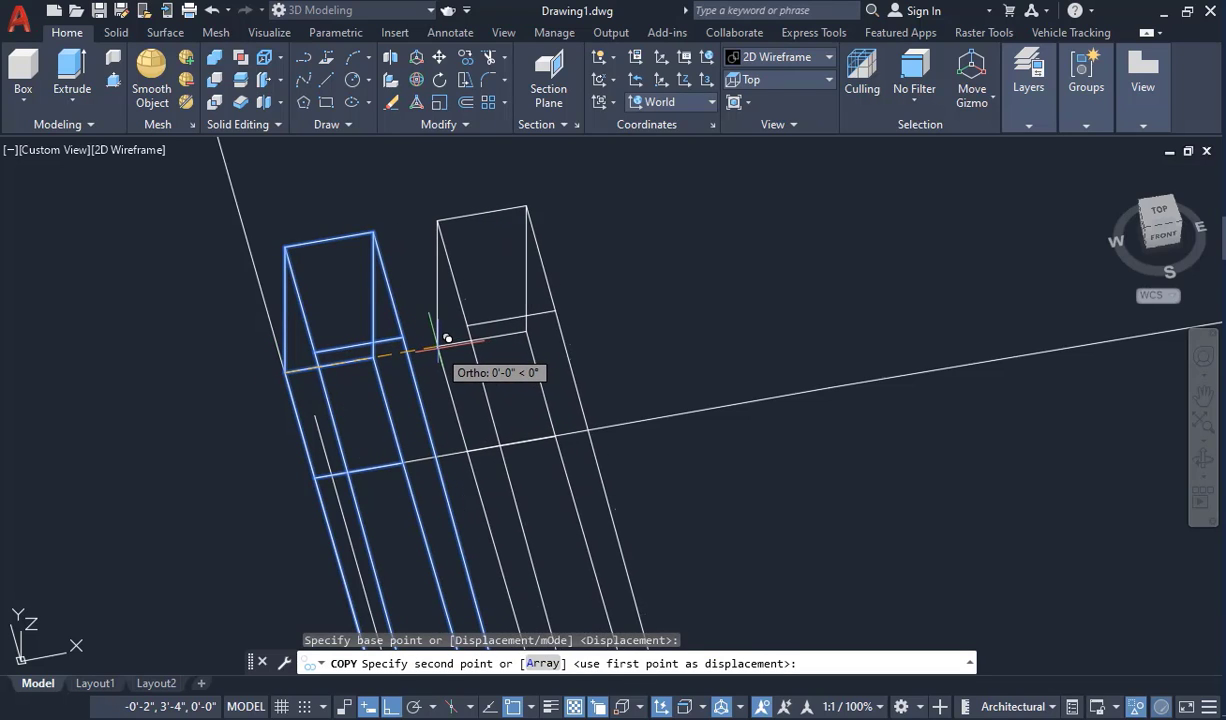
{"action": "left_click", "coordinate": [444, 340]}
{"action": "key", "text": "Escape"}
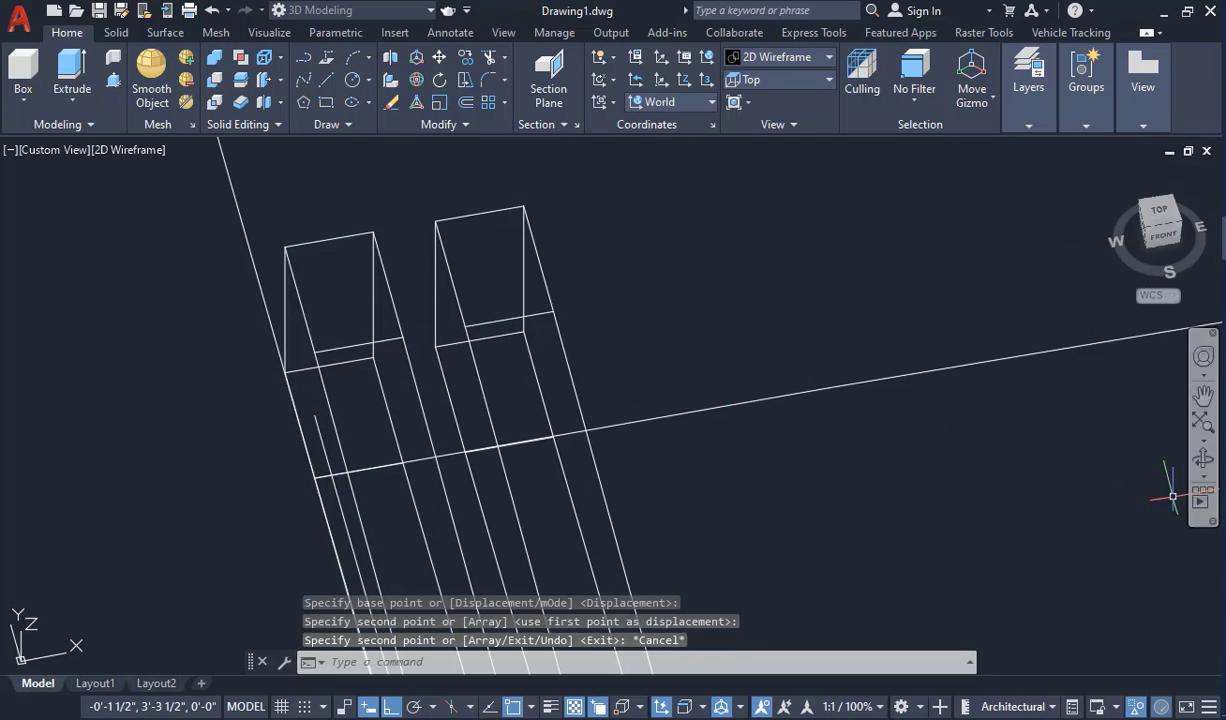
- Draw a short guide line along the Y axis from the middle of the copied bar's rounded tip
{"action": "left_click", "coordinate": [1203, 458]}
{"action": "left_click_drag", "start_coordinate": [487, 241], "coordinate": [430, 568]}
{"action": "scroll", "coordinate": [484, 535], "scroll_direction": "up", "scroll_amount": 2}
{"action": "key", "text": "Escape"}
{"action": "scroll", "coordinate": [459, 556], "scroll_direction": "up", "scroll_amount": 4}
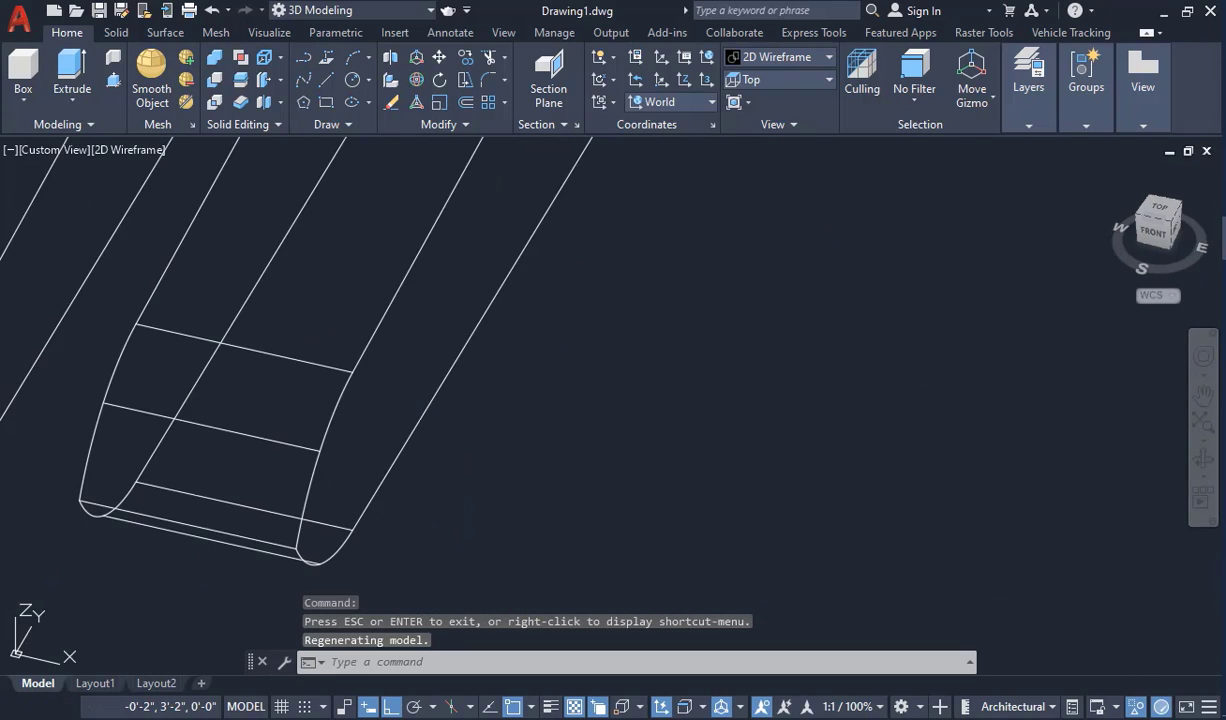
{"action": "left_click", "coordinate": [323, 93]}
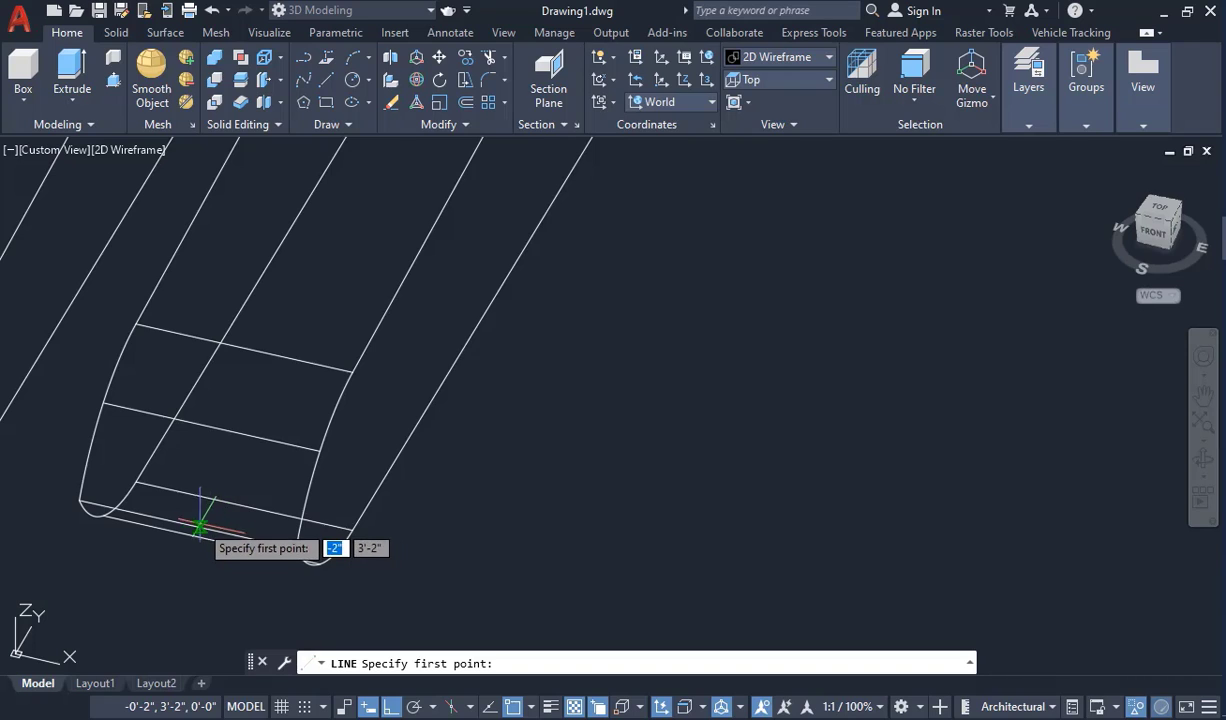
{"action": "left_click", "coordinate": [188, 521]}
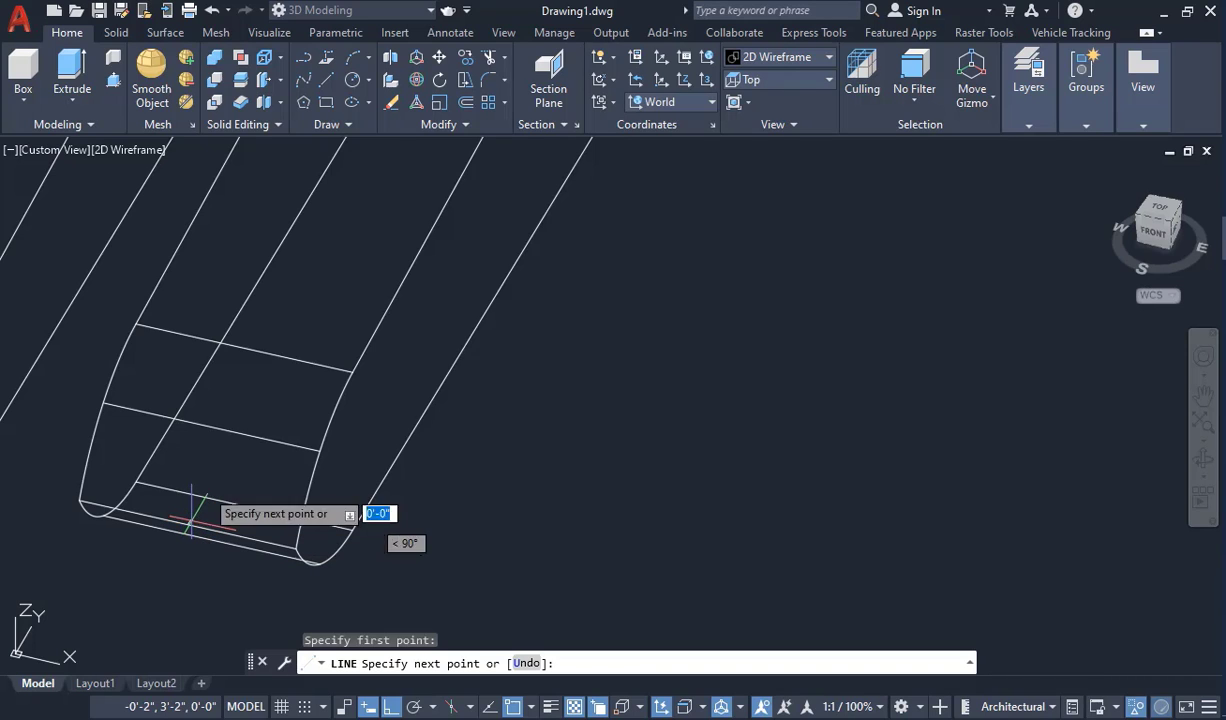
{"action": "left_click", "coordinate": [325, 285]}
{"action": "key", "text": "Escape"}
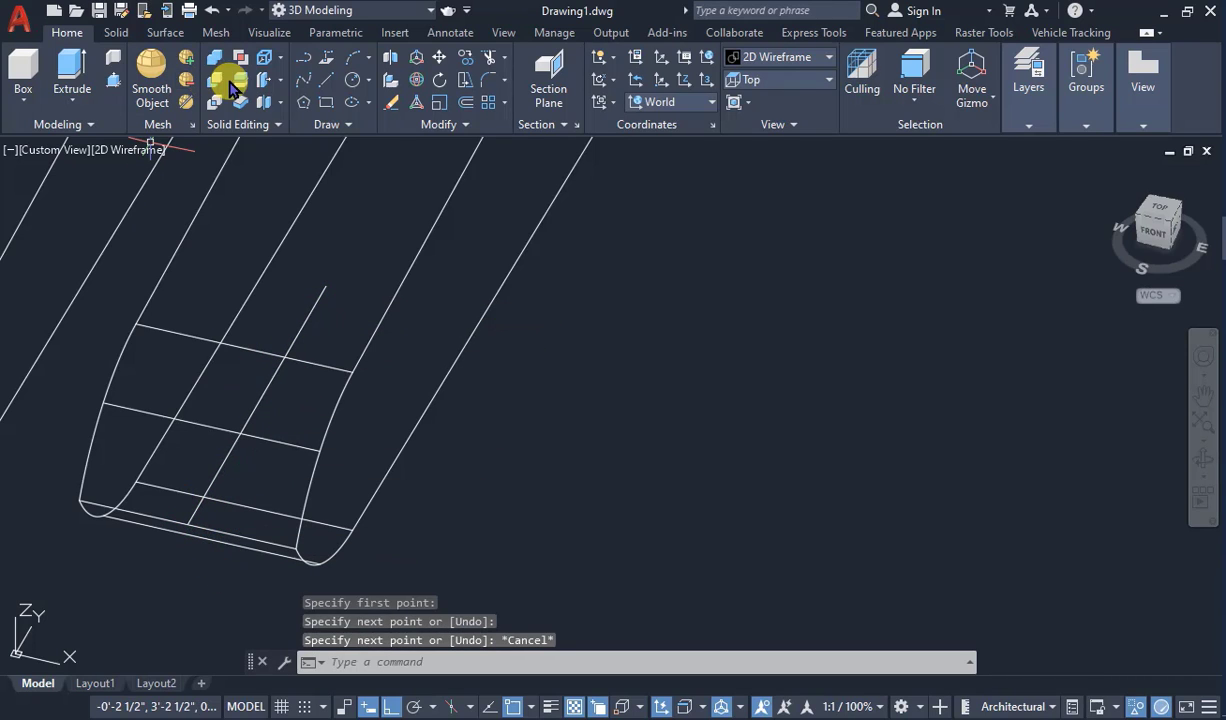
- Press-pull the copied bar's outer side face inward to the guide line to make the bar narrower
{"action": "left_click", "coordinate": [113, 80]}
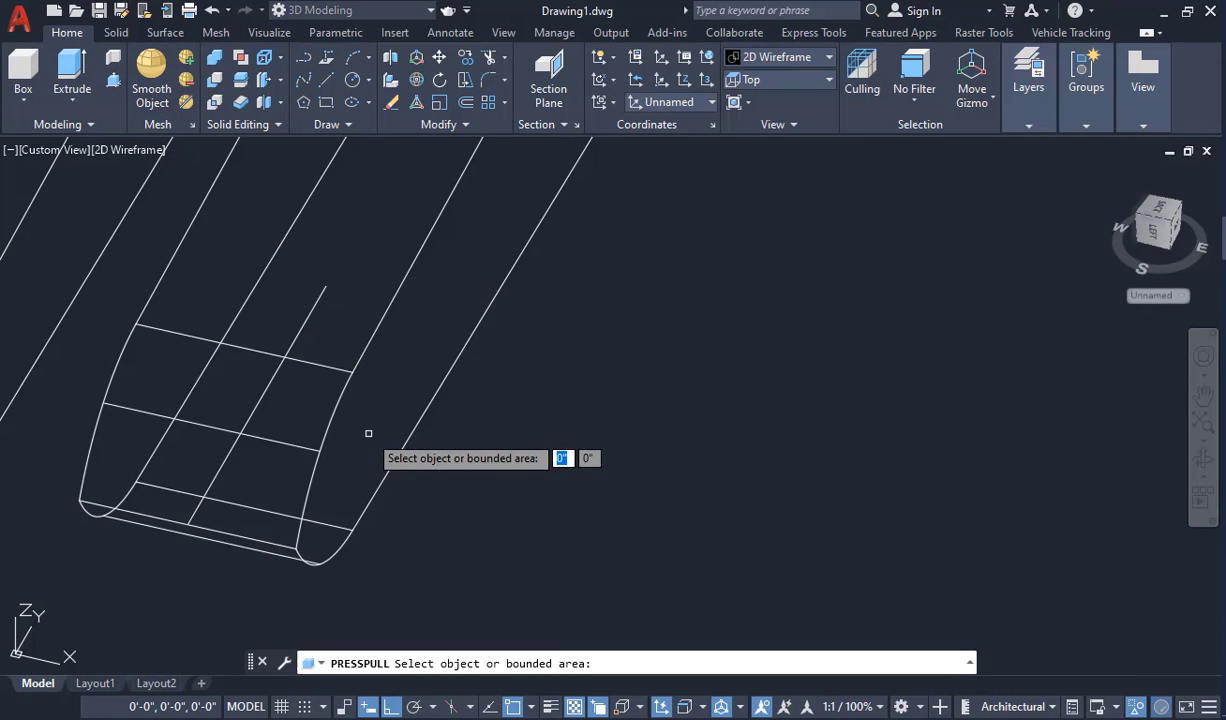
{"action": "left_click", "coordinate": [368, 434]}
{"action": "scroll", "coordinate": [360, 495], "scroll_direction": "down", "scroll_amount": 4}
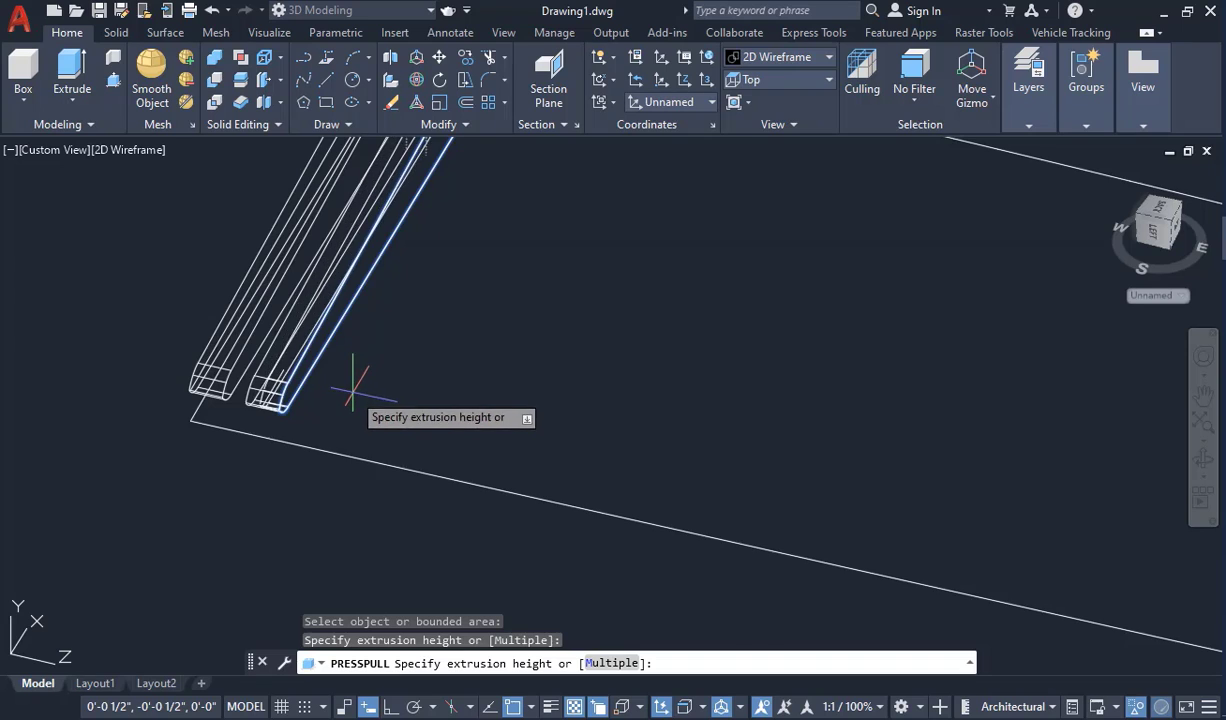
{"action": "scroll", "coordinate": [350, 390], "scroll_direction": "up", "scroll_amount": 3}
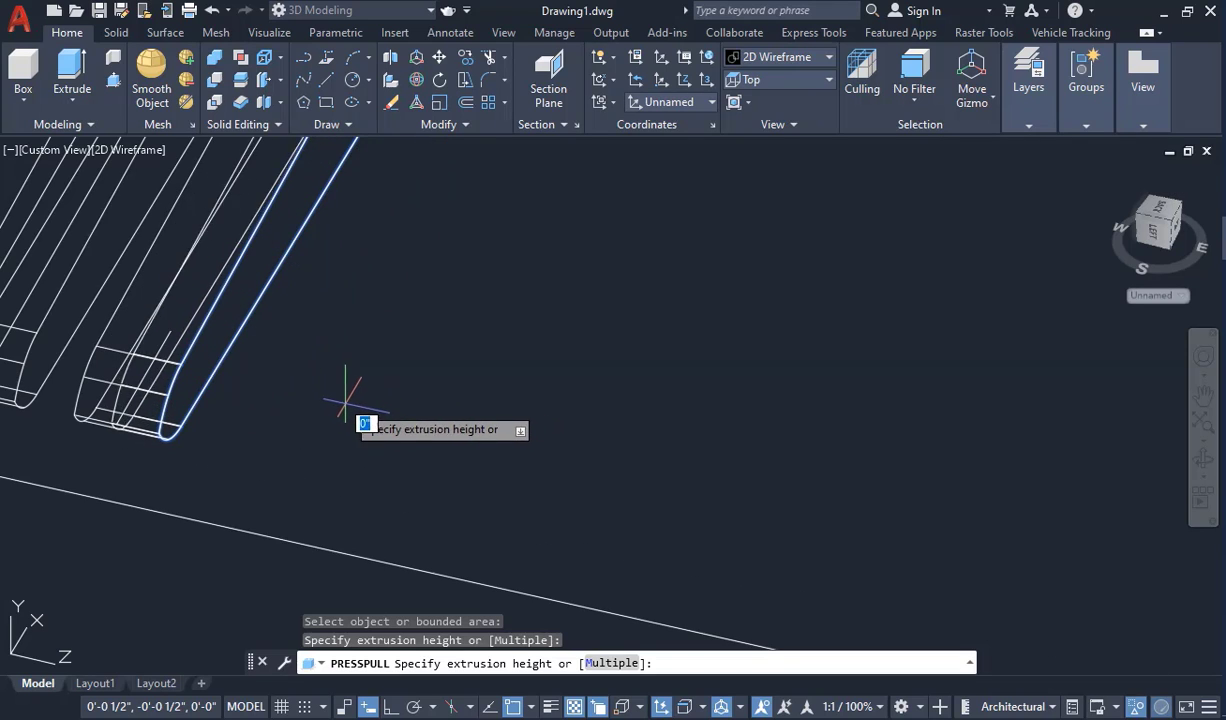
{"action": "left_click", "coordinate": [352, 404]}
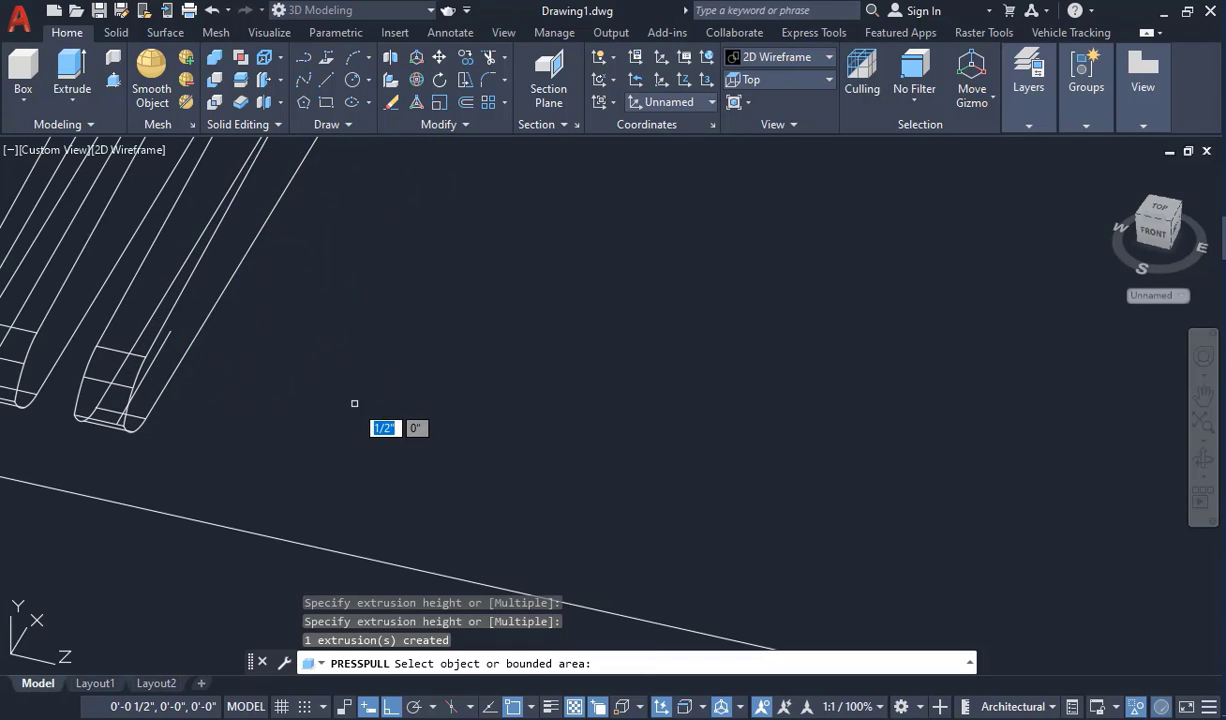
{"action": "middle_click_drag", "start_coordinate": [356, 402], "coordinate": [522, 451], "text": "shift"}
{"action": "scroll", "coordinate": [366, 418], "scroll_direction": "up", "scroll_amount": 5}
{"action": "key", "text": "Return"}
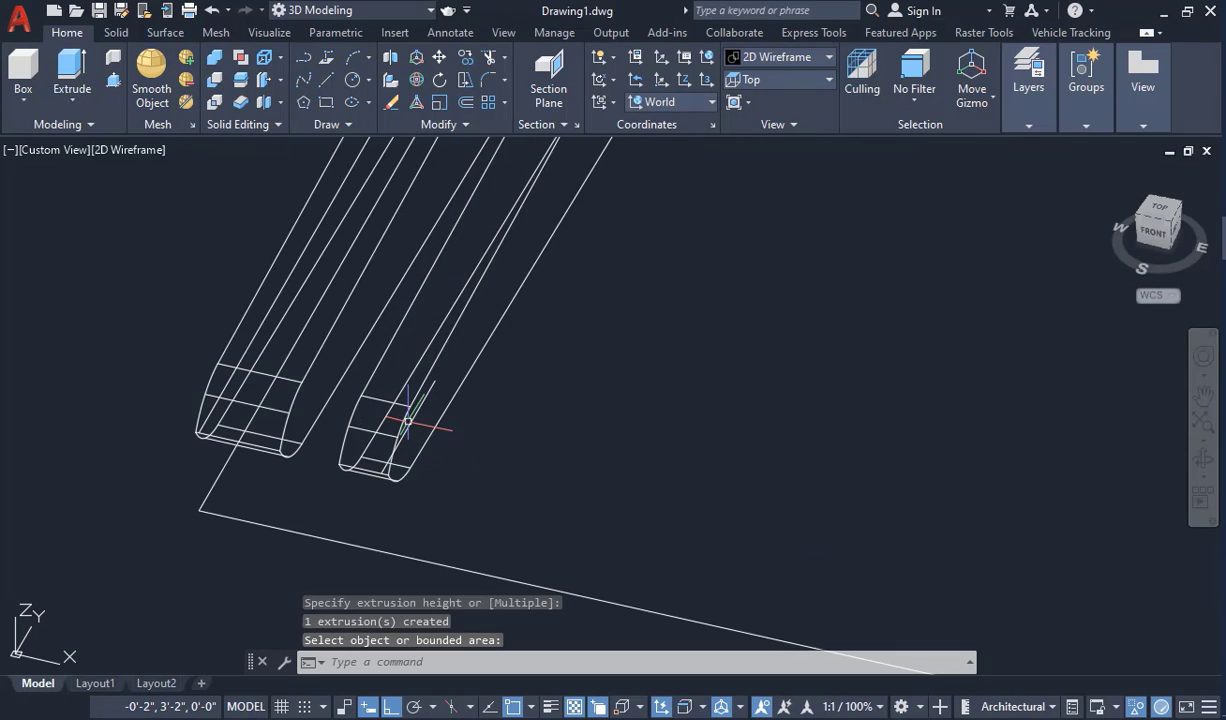
- Erase the guide line at the narrowed bar's tip
{"action": "left_click", "coordinate": [414, 413]}
{"action": "key", "text": "Delete"}
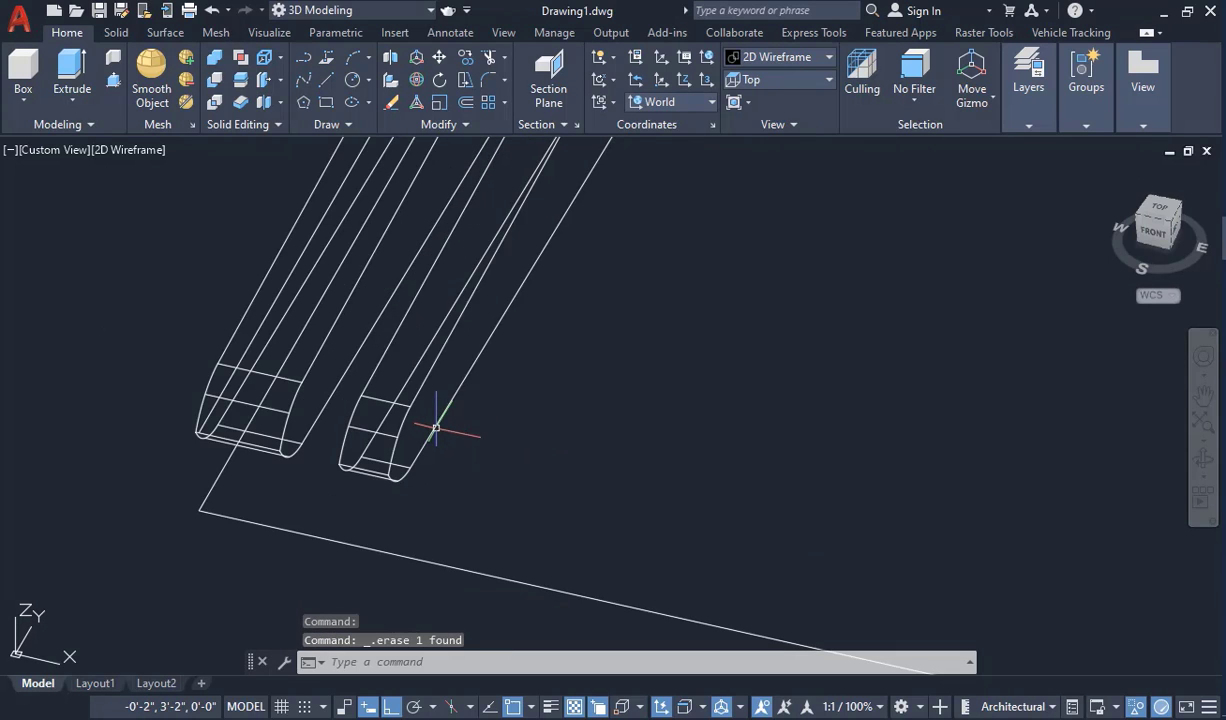
{"action": "scroll", "coordinate": [440, 424], "scroll_direction": "down", "scroll_amount": 5}
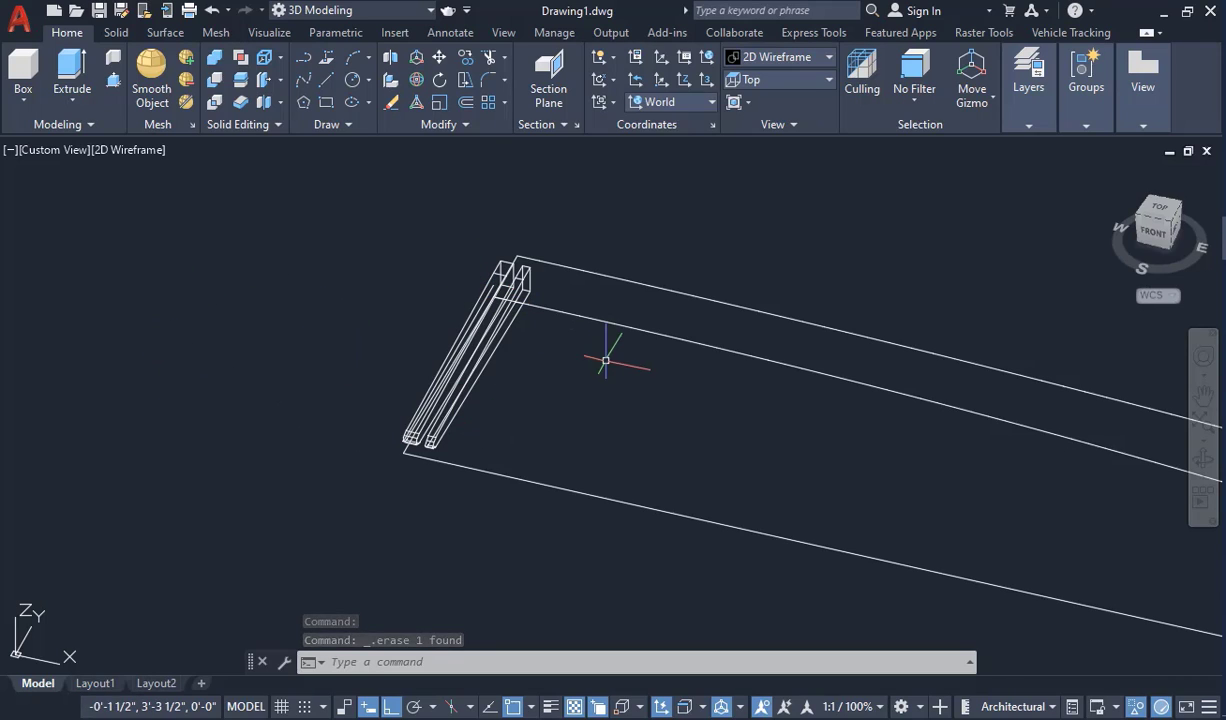
{"action": "left_click", "coordinate": [580, 272]}
{"action": "key", "text": "Escape"}
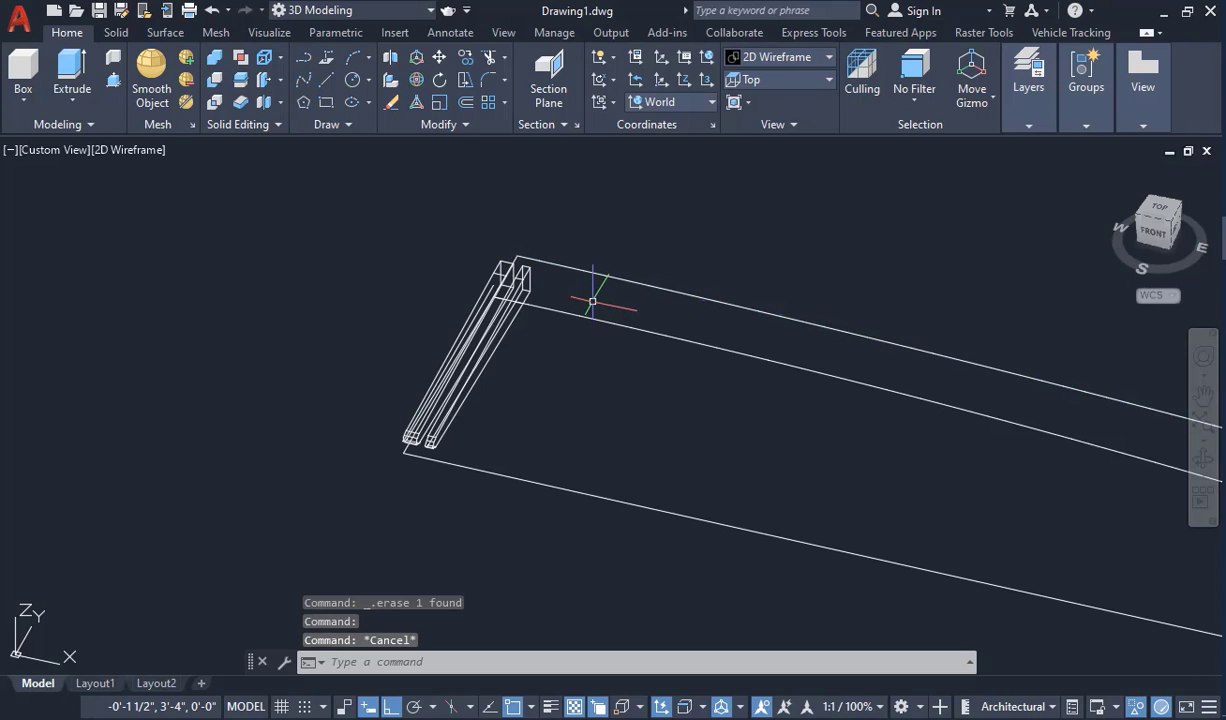
- End the object isolation to bring back the hidden outer band
{"action": "right_click", "coordinate": [594, 302]}
{"action": "mouse_move", "coordinate": [683, 388]}
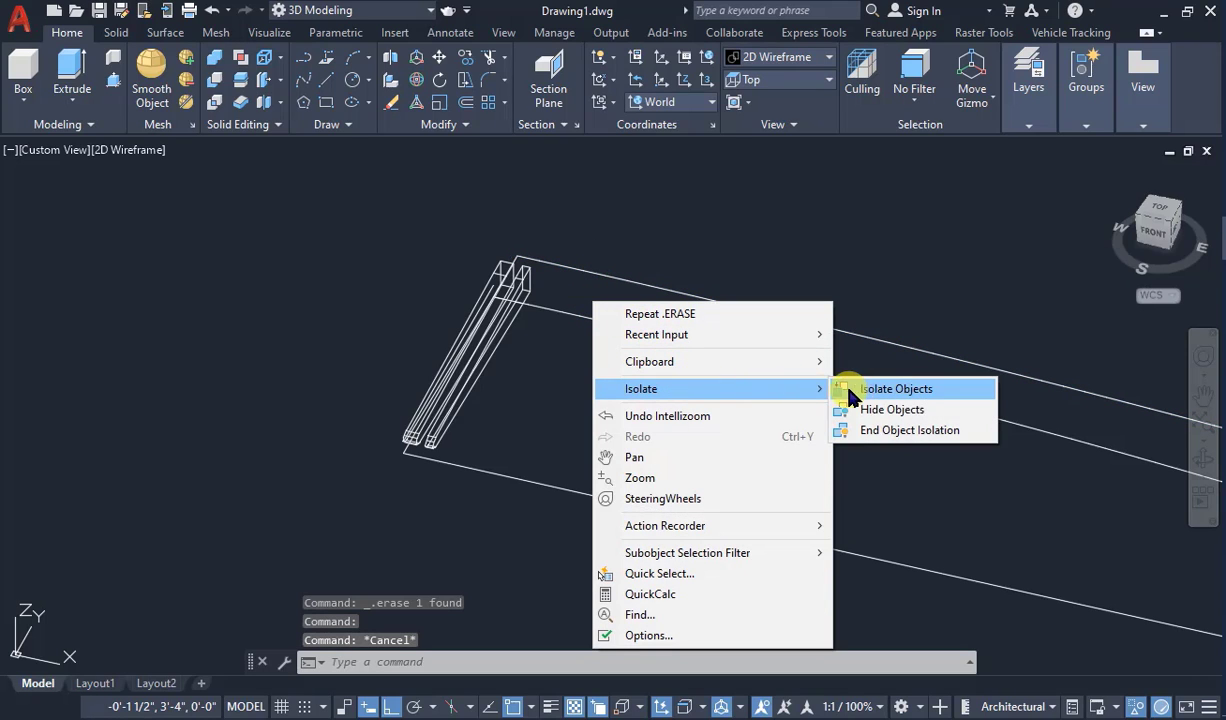
{"action": "left_click", "coordinate": [877, 431]}
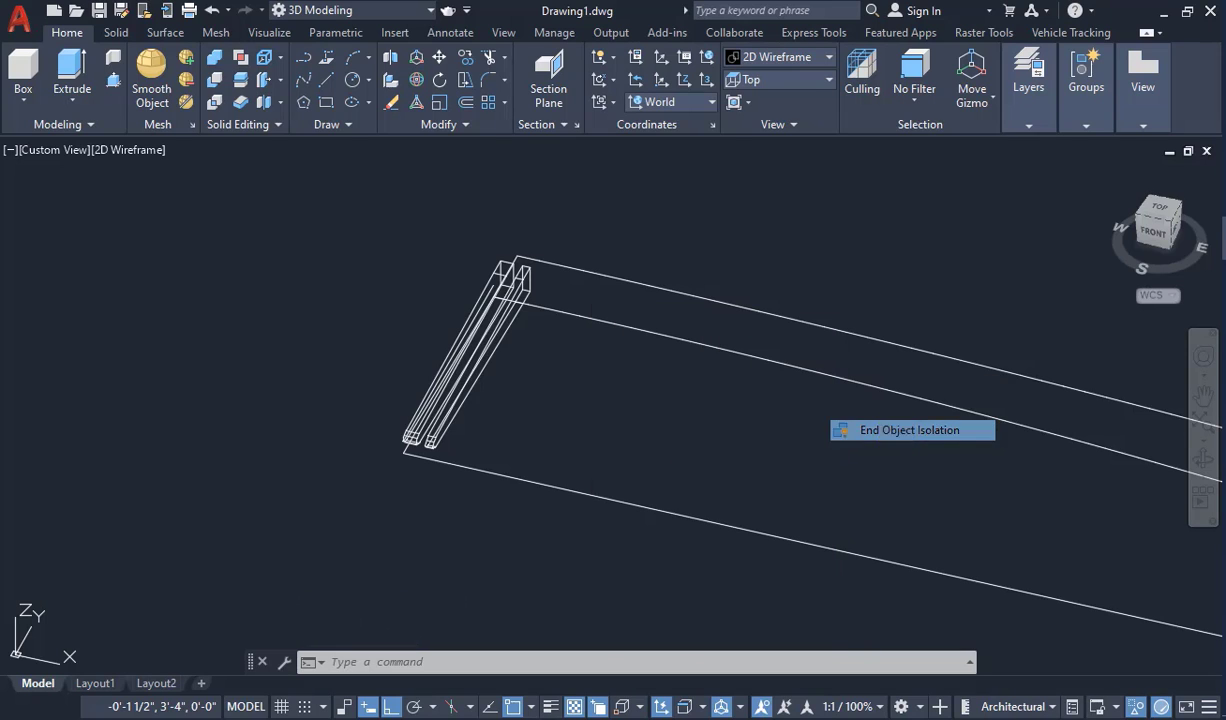
{"action": "scroll", "coordinate": [500, 372], "scroll_direction": "down", "scroll_amount": 3}
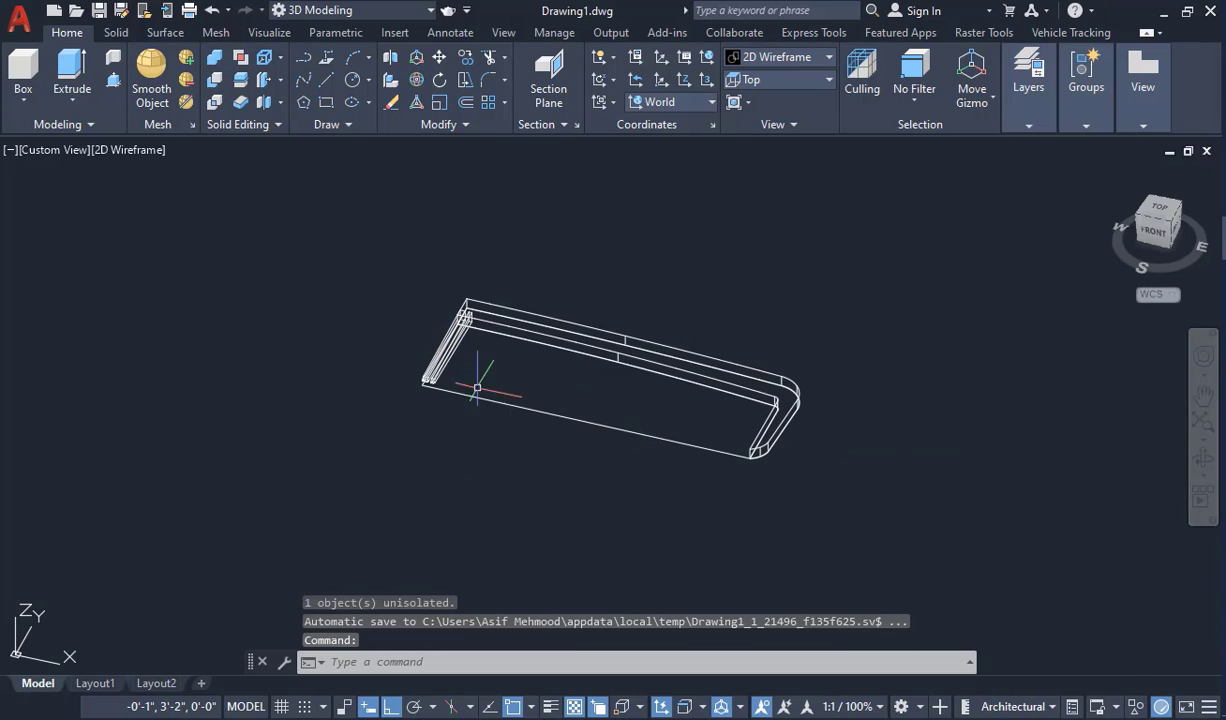
{"action": "scroll", "coordinate": [477, 388], "scroll_direction": "up", "scroll_amount": 3}
{"action": "scroll", "coordinate": [469, 272], "scroll_direction": "down", "scroll_amount": 3}
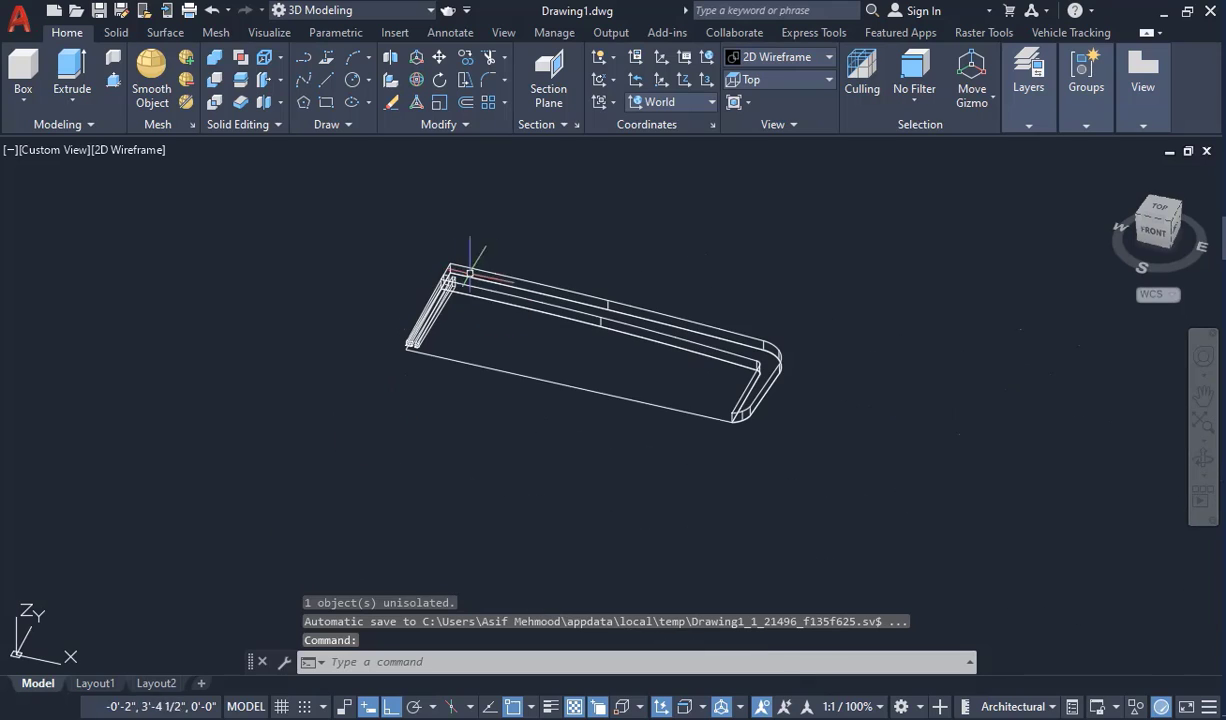
- Try to move the outer band and both tapered bars along the negative X axis, clear of the flat outlines
{"action": "left_click", "coordinate": [603, 298]}
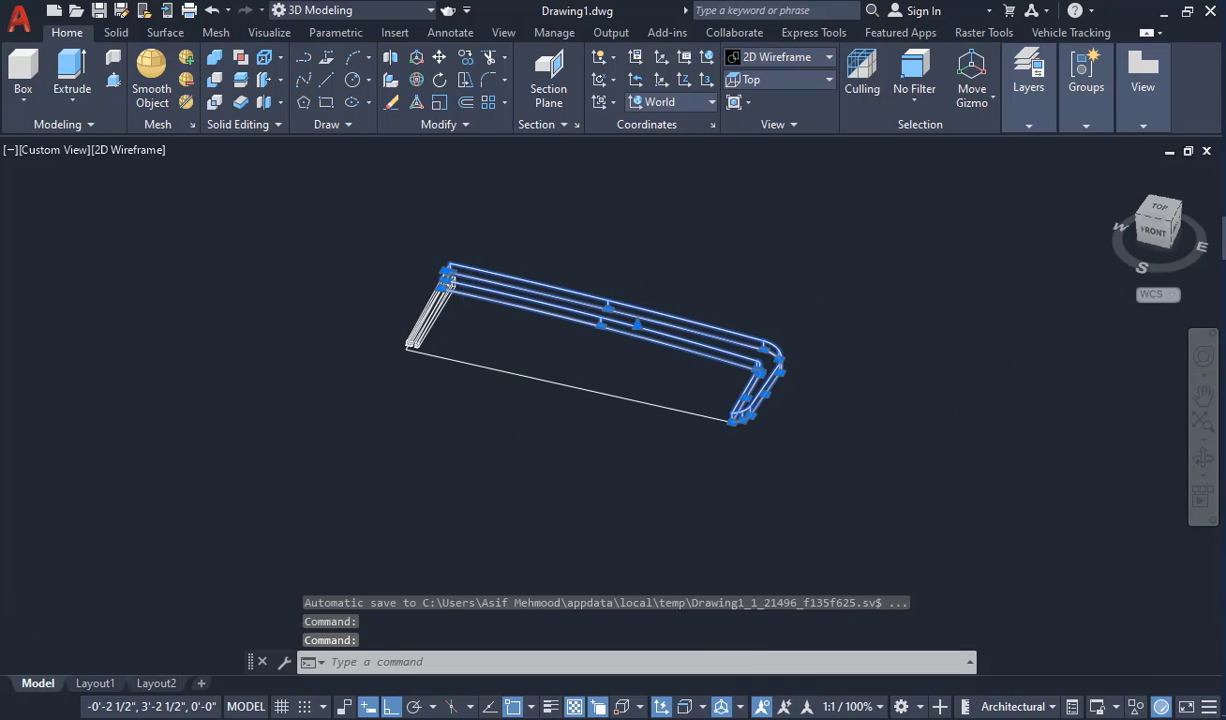
{"action": "scroll", "coordinate": [493, 369], "scroll_direction": "up", "scroll_amount": 3}
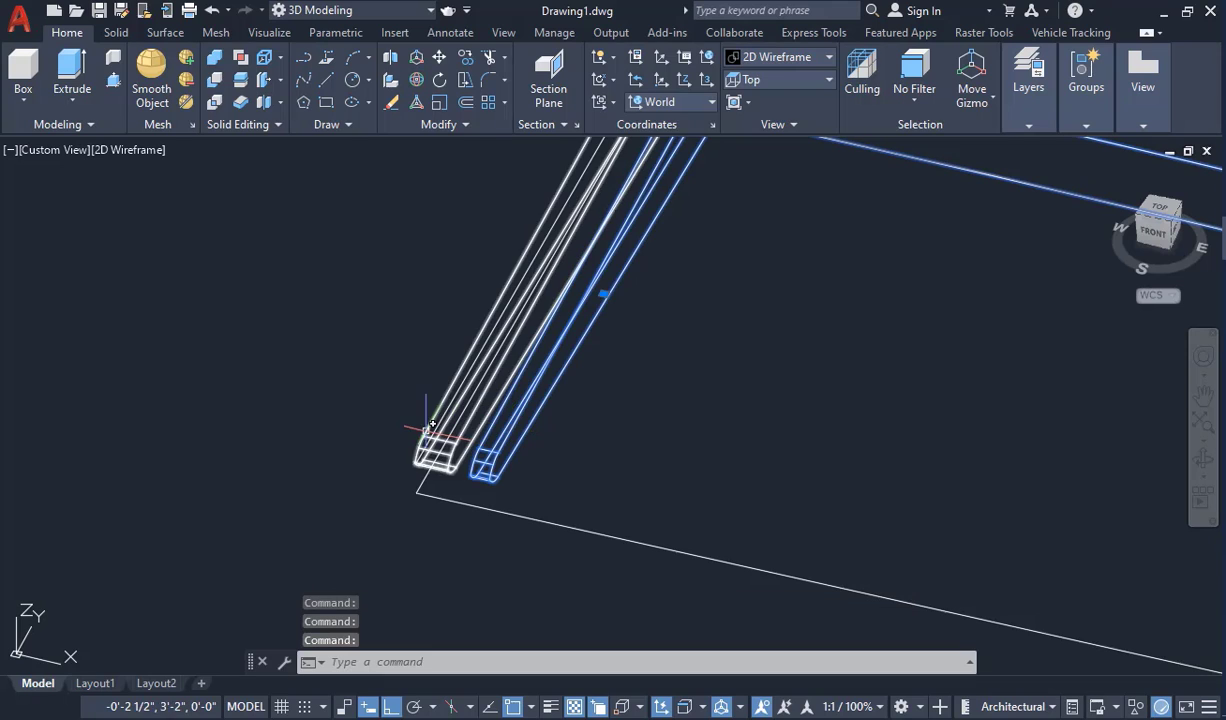
{"action": "scroll", "coordinate": [600, 397], "scroll_direction": "down", "scroll_amount": 5}
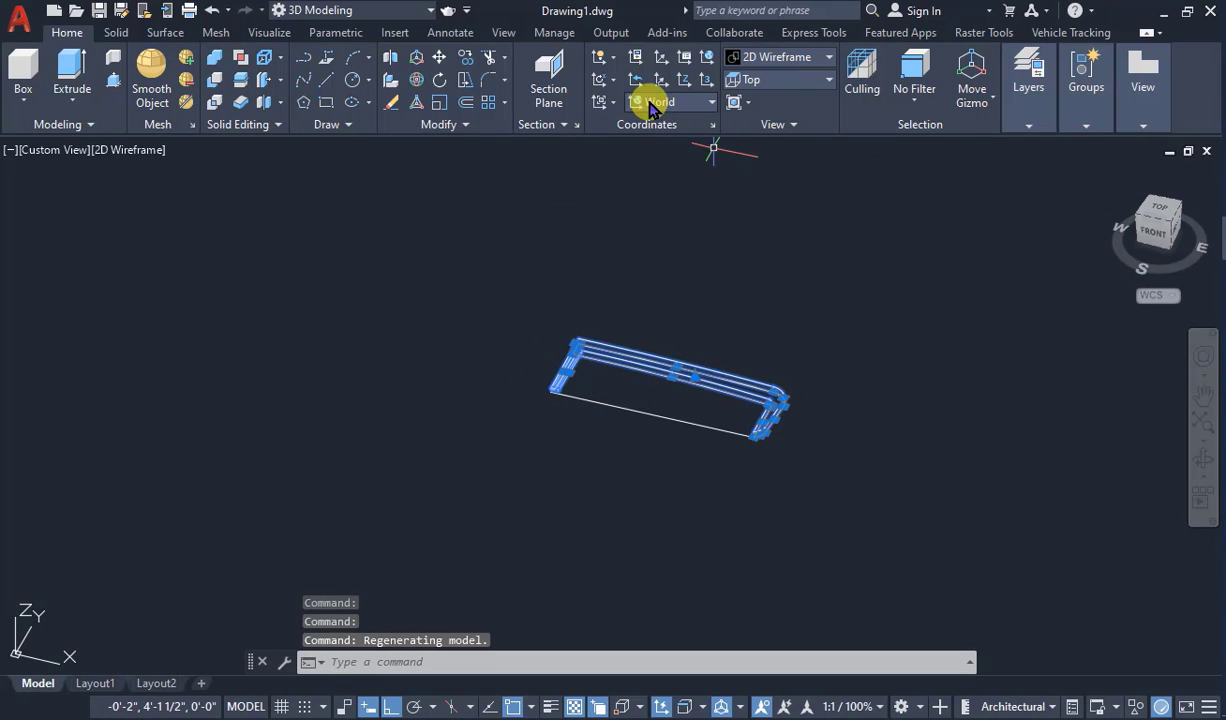
{"action": "left_click", "coordinate": [437, 59]}
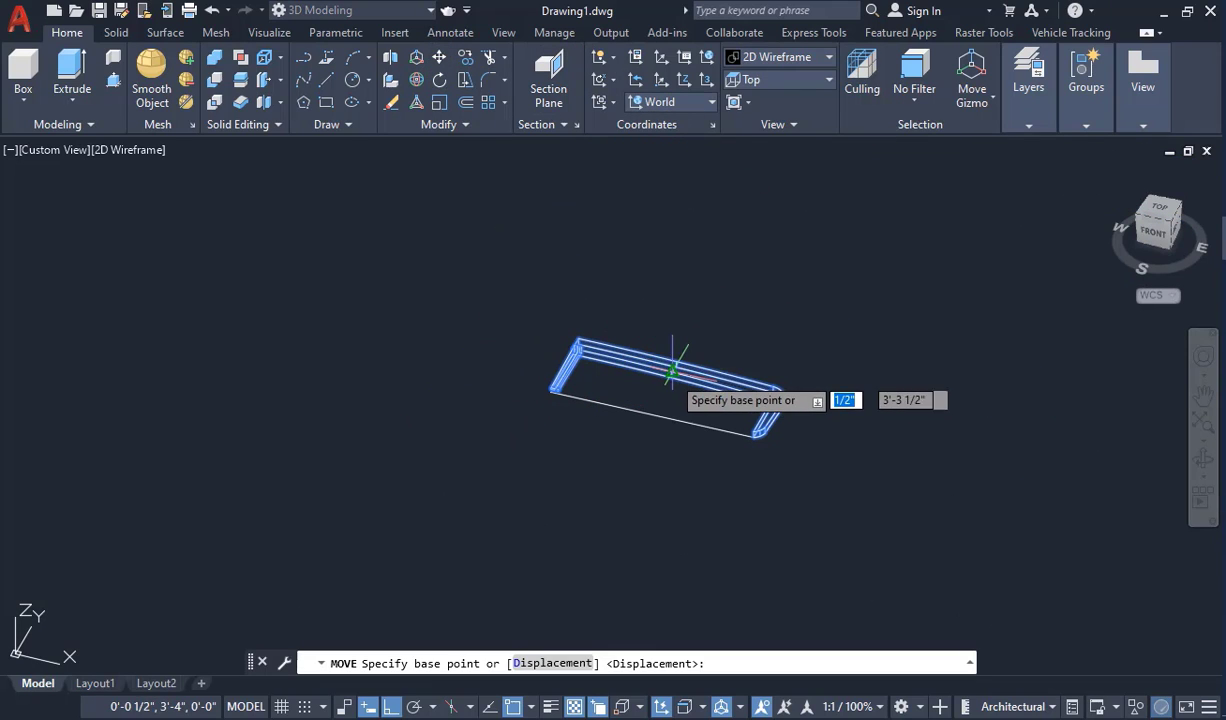
{"action": "left_click", "coordinate": [670, 365]}
{"action": "left_click", "coordinate": [353, 290]}
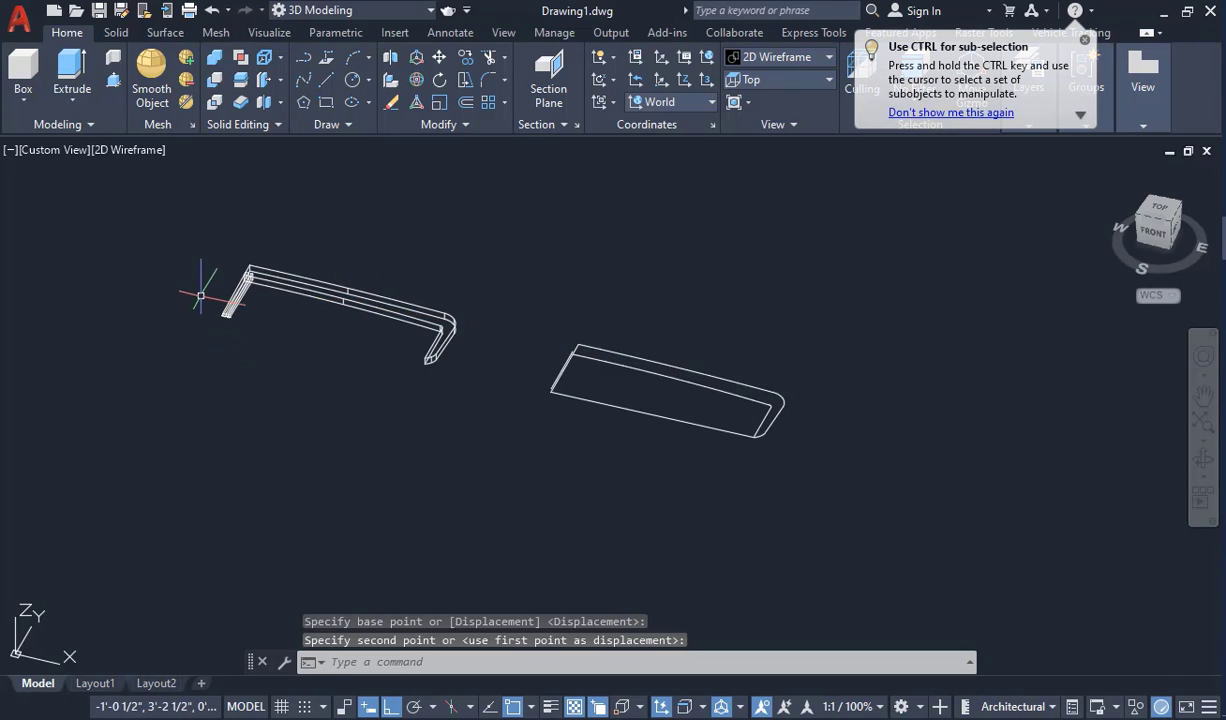
- Inspect the separated band and bars, and undo their move
{"action": "scroll", "coordinate": [201, 295], "scroll_direction": "up", "scroll_amount": 2}
{"action": "scroll", "coordinate": [791, 413], "scroll_direction": "up", "scroll_amount": 2}
{"action": "scroll", "coordinate": [739, 356], "scroll_direction": "up", "scroll_amount": 1}
{"action": "scroll", "coordinate": [657, 378], "scroll_direction": "down", "scroll_amount": 5}
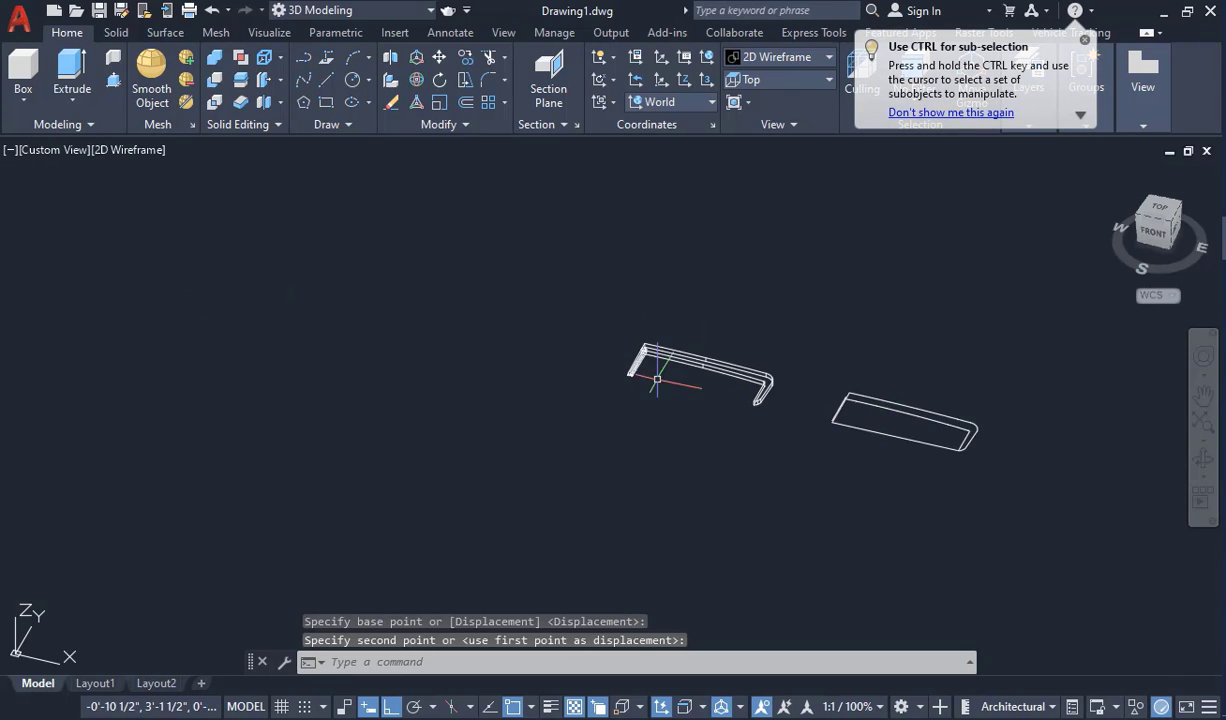
{"action": "scroll", "coordinate": [796, 356], "scroll_direction": "up", "scroll_amount": 2}
{"action": "scroll", "coordinate": [708, 355], "scroll_direction": "up", "scroll_amount": 4}
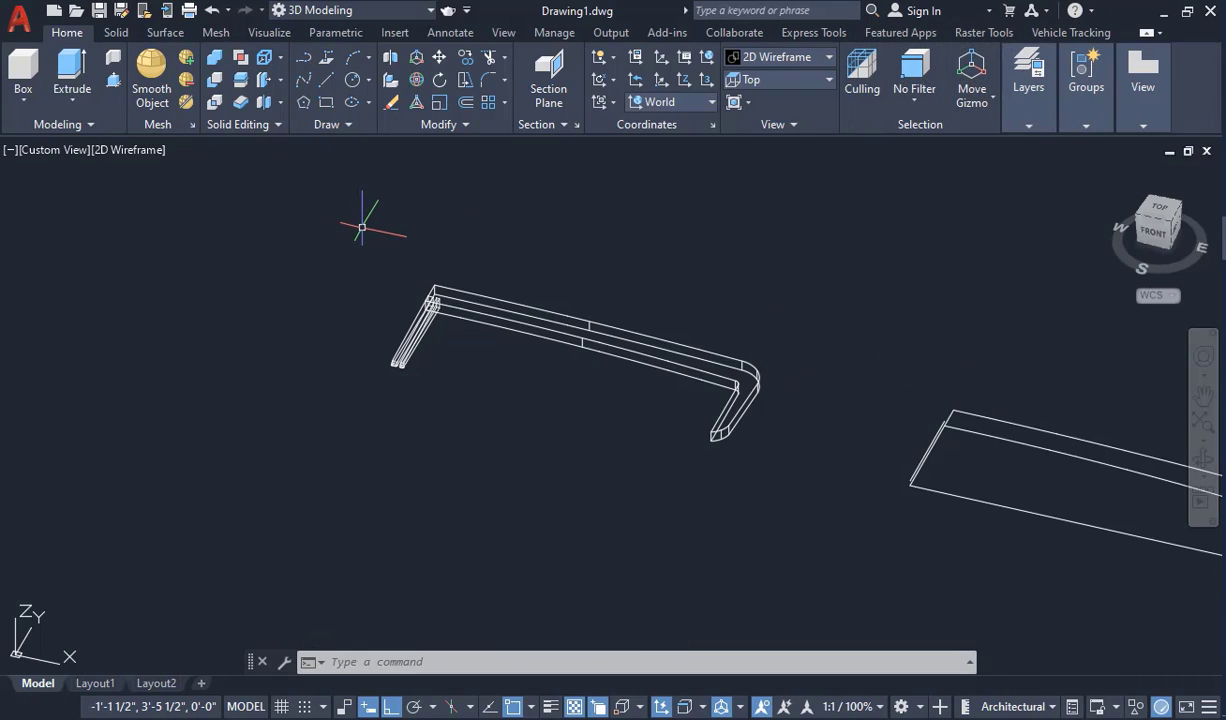
{"action": "key", "text": "ctrl+z"}
{"action": "key", "text": "ctrl+z"}
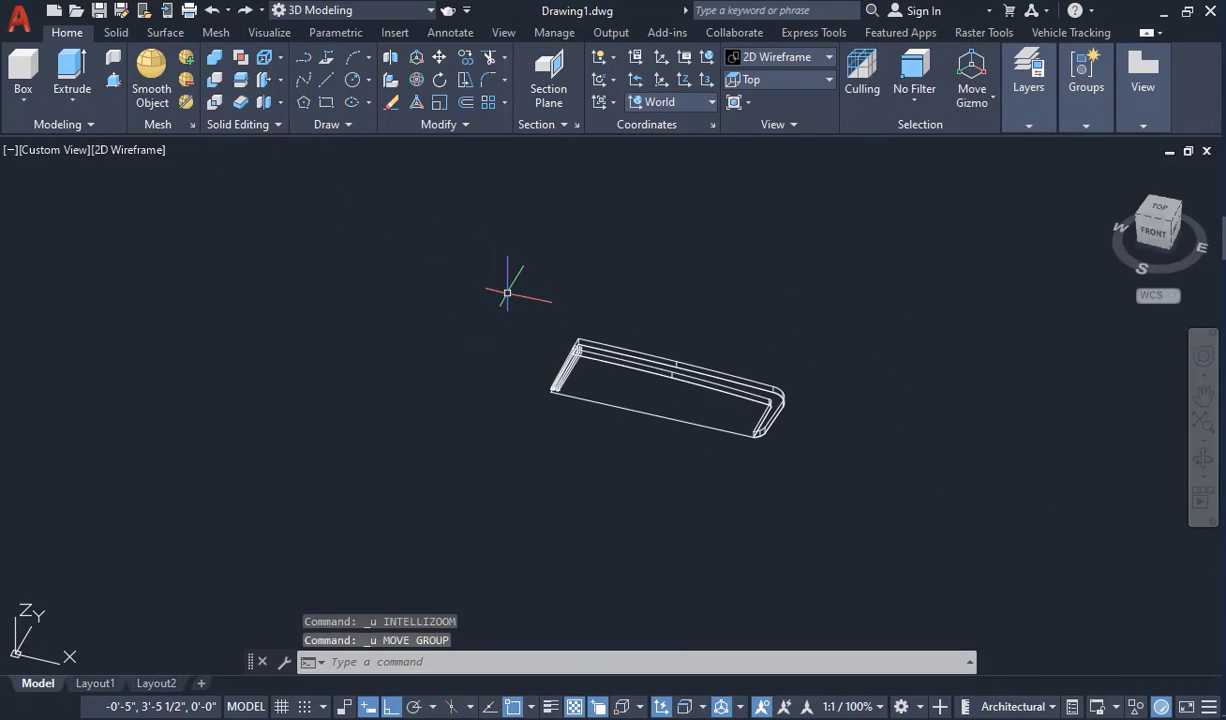
- Move the outer band, both tapered bars and the long base line together along the negative X axis, clear of the remaining outlines
{"action": "scroll", "coordinate": [610, 385], "scroll_direction": "up", "scroll_amount": 4}
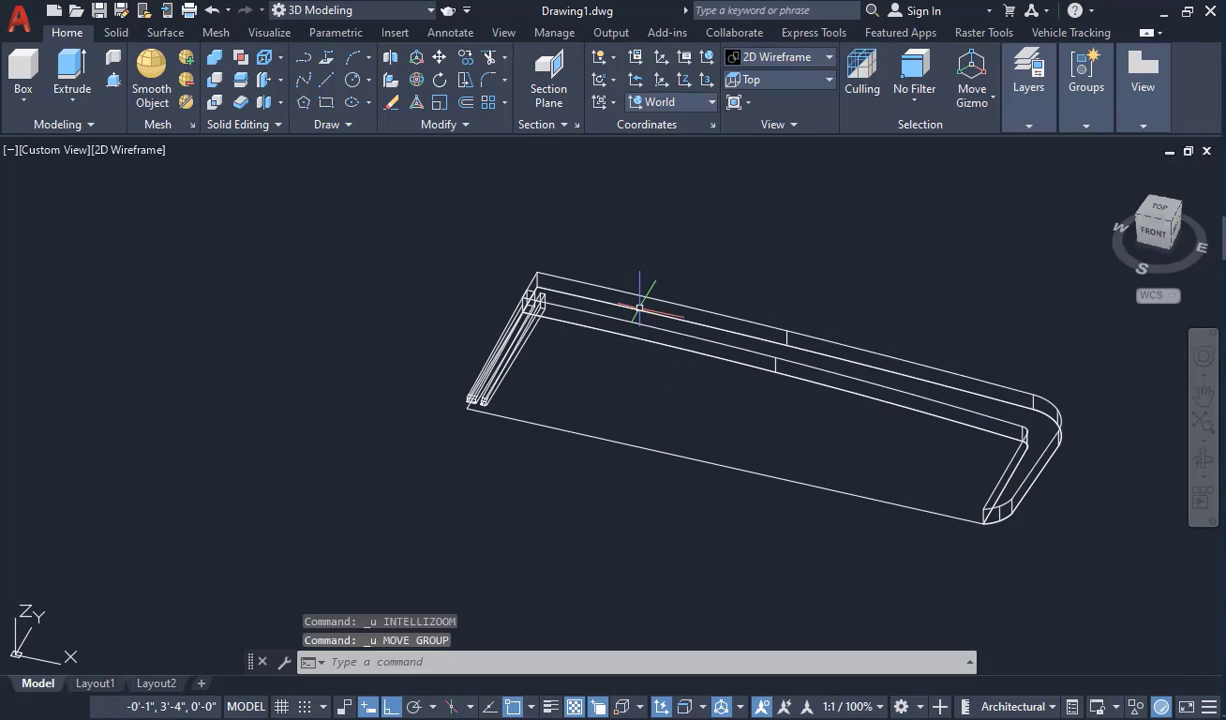
{"action": "left_click", "coordinate": [636, 296]}
{"action": "scroll", "coordinate": [514, 362], "scroll_direction": "up", "scroll_amount": 2}
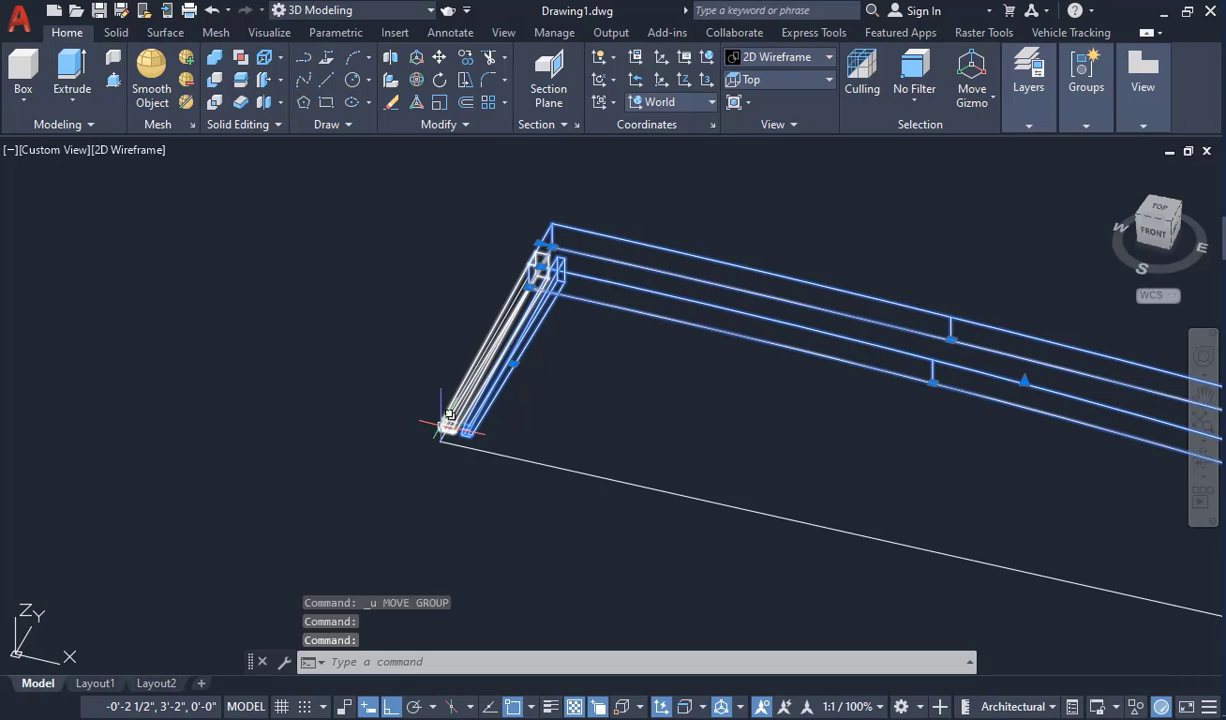
{"action": "left_click", "coordinate": [441, 425]}
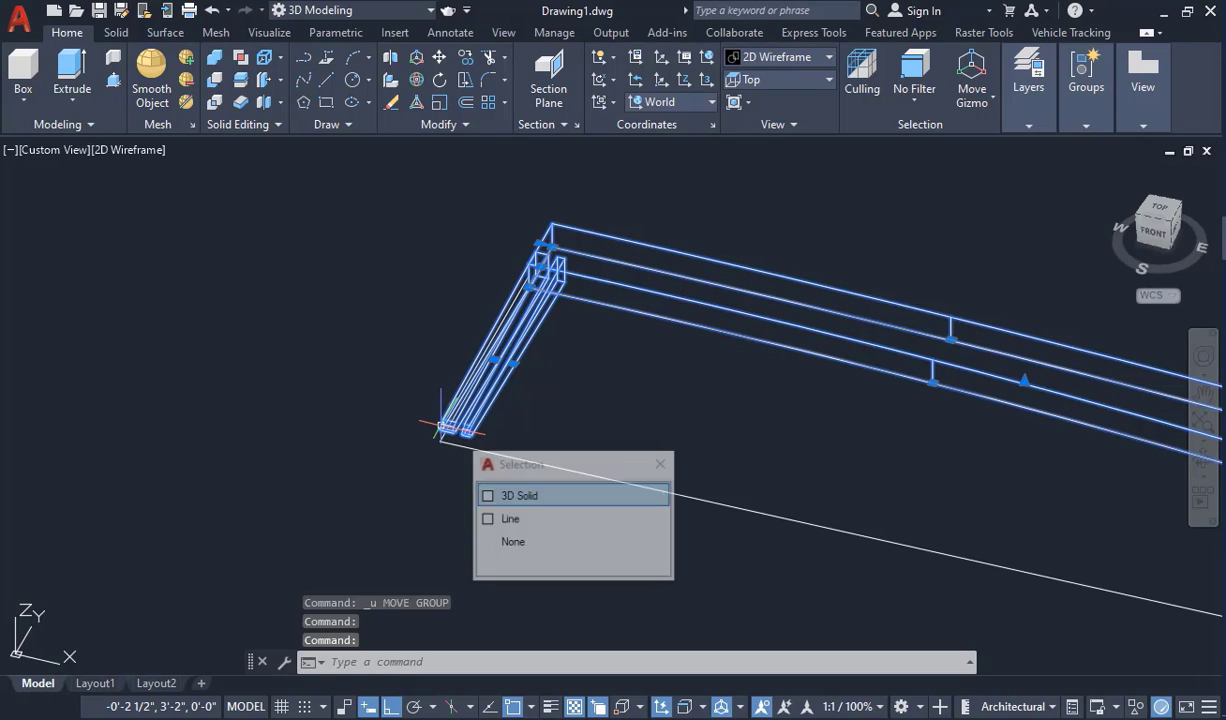
{"action": "left_click", "coordinate": [558, 496]}
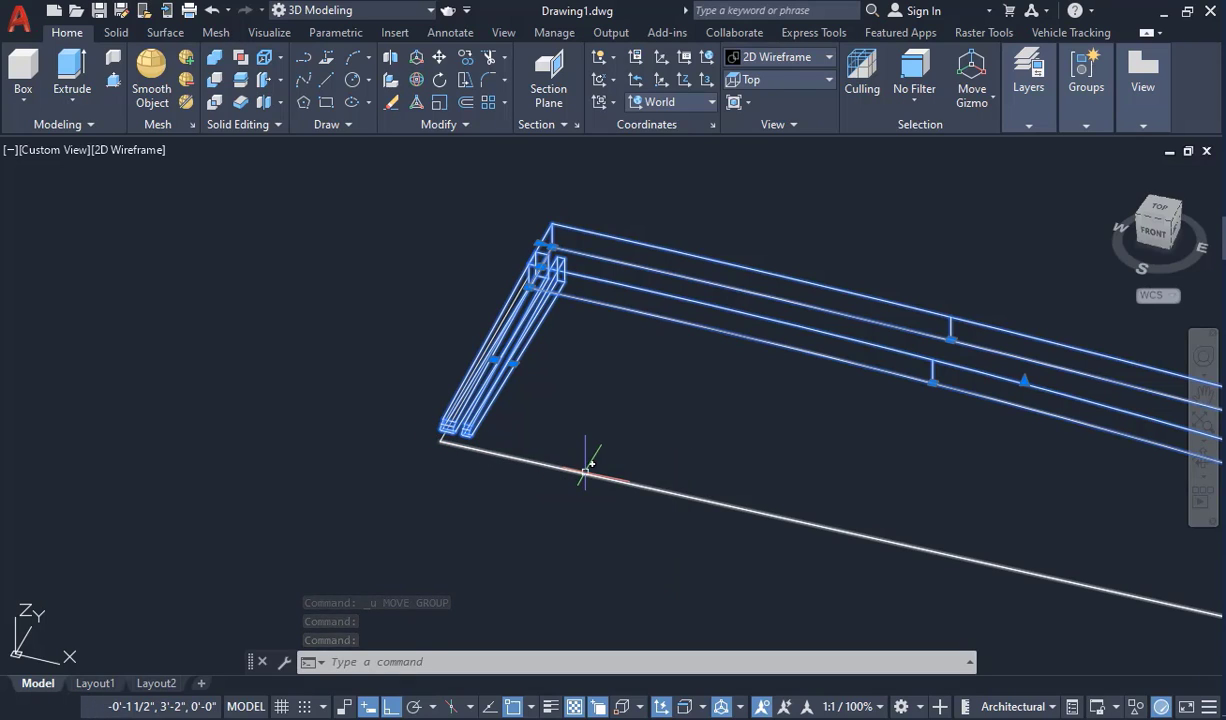
{"action": "left_click", "coordinate": [578, 474]}
{"action": "scroll", "coordinate": [359, 453], "scroll_direction": "up", "scroll_amount": 5}
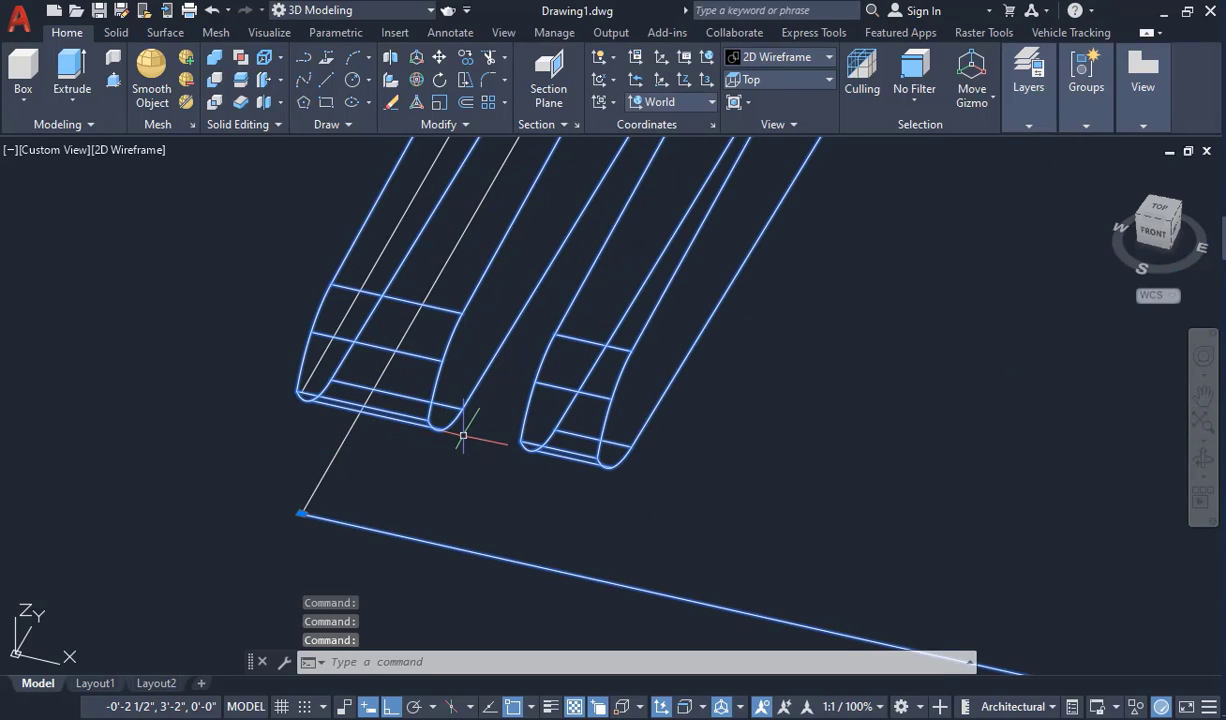
{"action": "scroll", "coordinate": [498, 388], "scroll_direction": "down", "scroll_amount": 3}
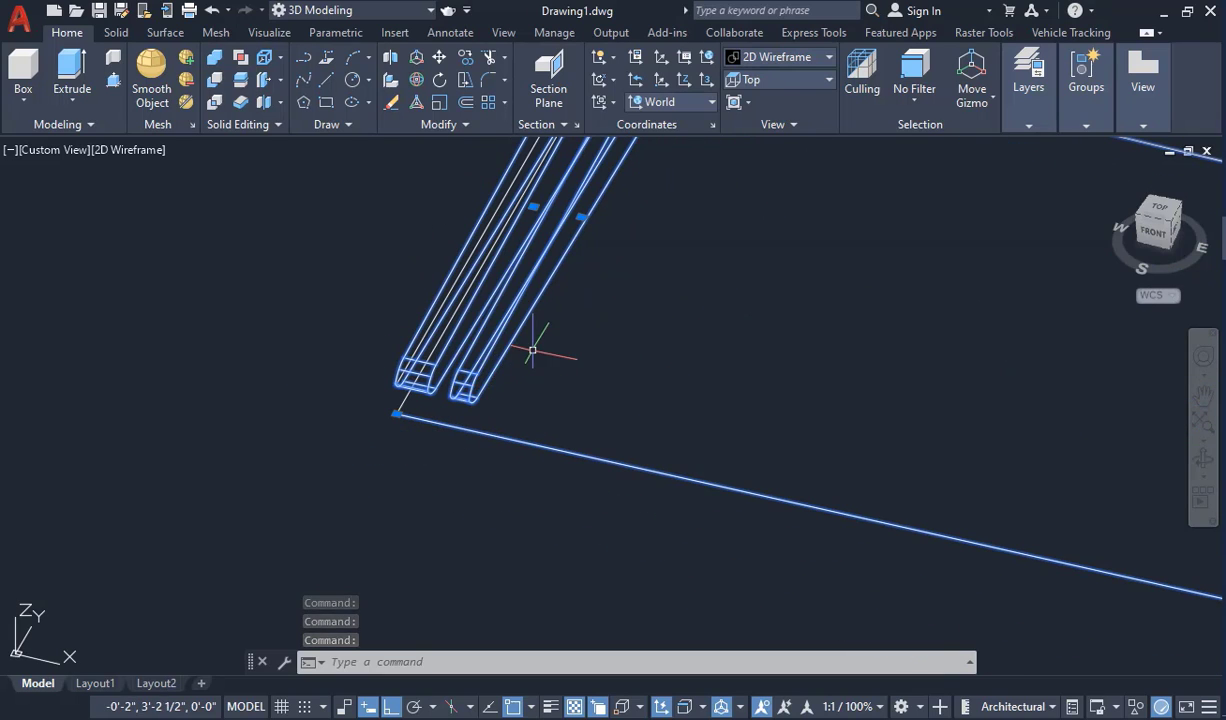
{"action": "scroll", "coordinate": [533, 350], "scroll_direction": "down", "scroll_amount": 4}
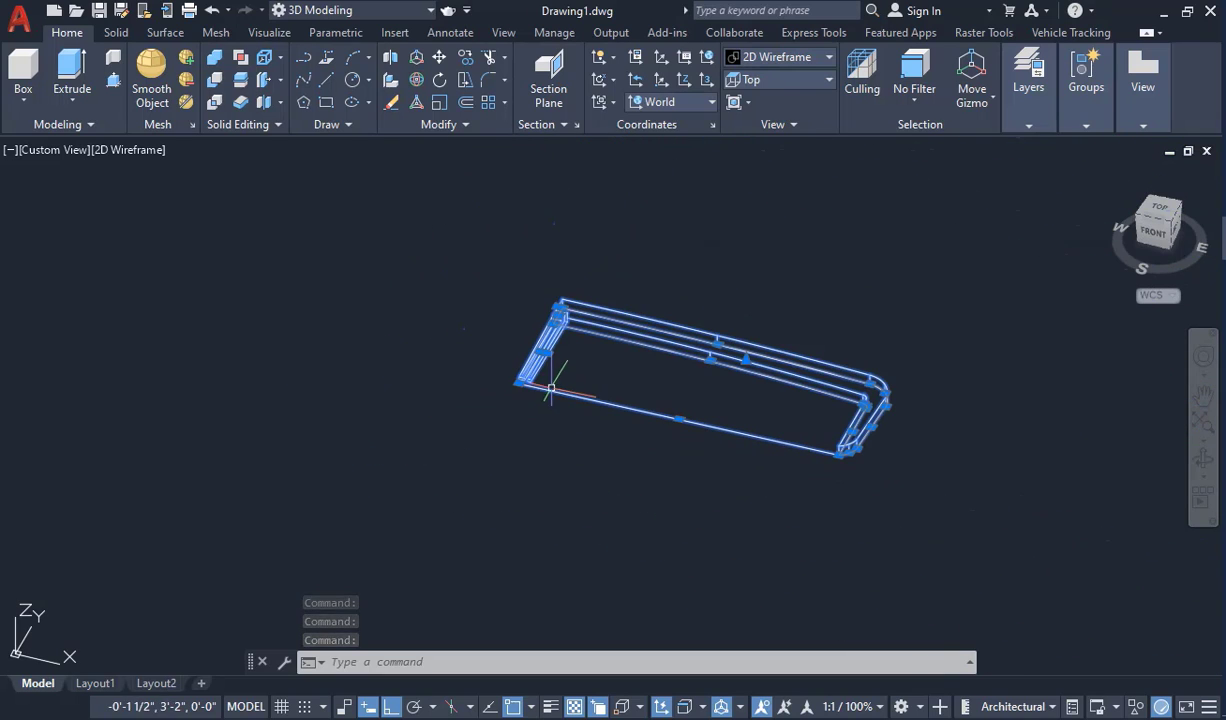
{"action": "left_click", "coordinate": [440, 60]}
{"action": "left_click", "coordinate": [680, 378]}
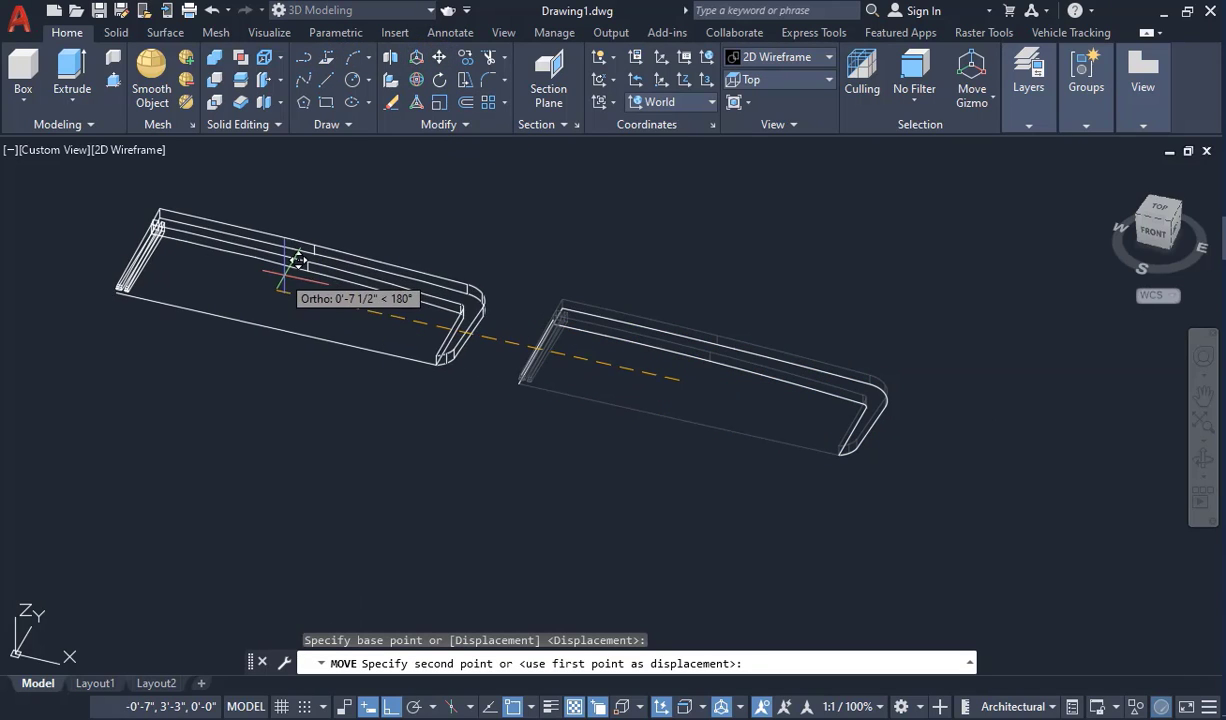
{"action": "left_click", "coordinate": [281, 251]}
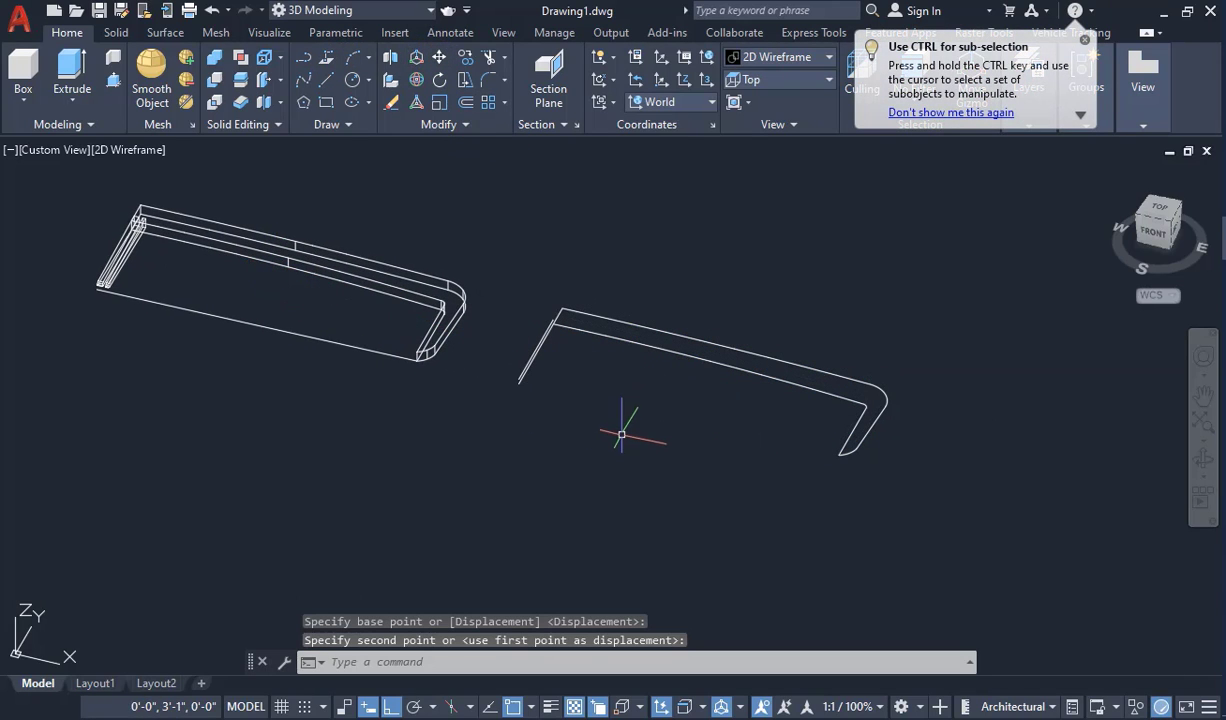
{"action": "left_click", "coordinate": [842, 508]}
{"action": "key", "text": "Escape"}
{"action": "scroll", "coordinate": [733, 432], "scroll_direction": "down", "scroll_amount": 4}
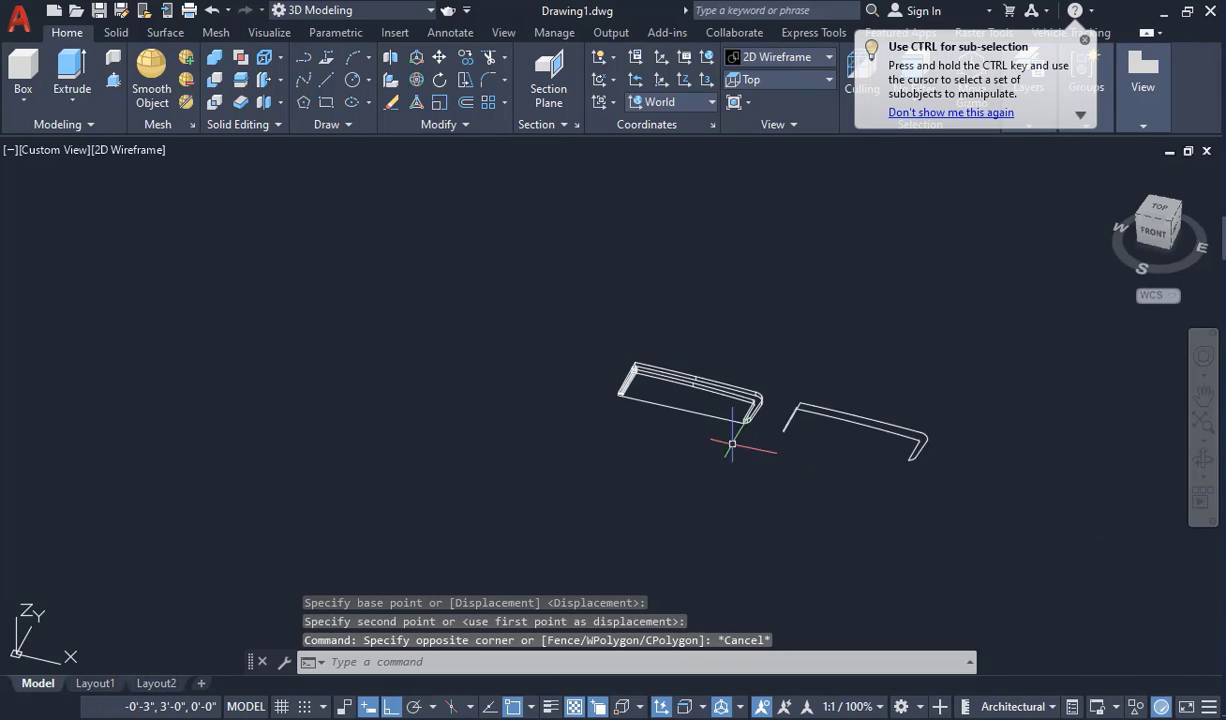
{"action": "scroll", "coordinate": [748, 368], "scroll_direction": "up", "scroll_amount": 6}
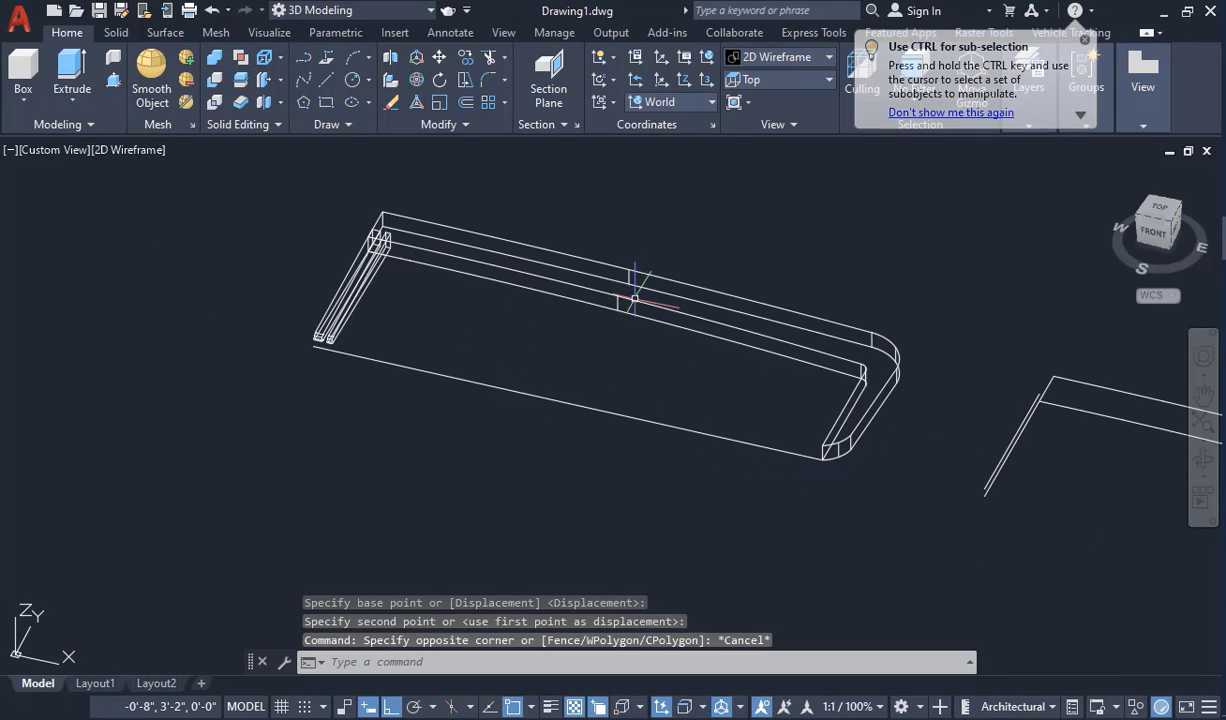
- Display the model in the Shaded visual style
{"action": "left_click", "coordinate": [125, 150]}
{"action": "left_click", "coordinate": [181, 276]}
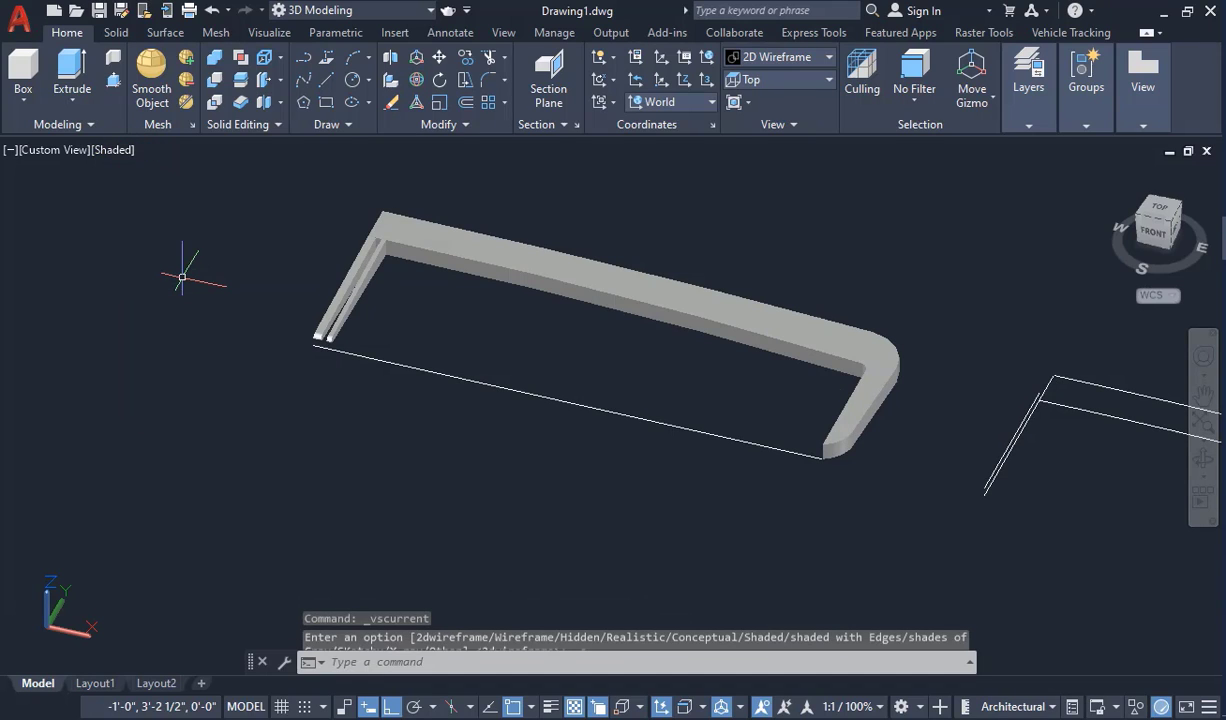
{"action": "left_click", "coordinate": [1203, 460]}
{"action": "left_click_drag", "start_coordinate": [591, 419], "coordinate": [436, 521]}
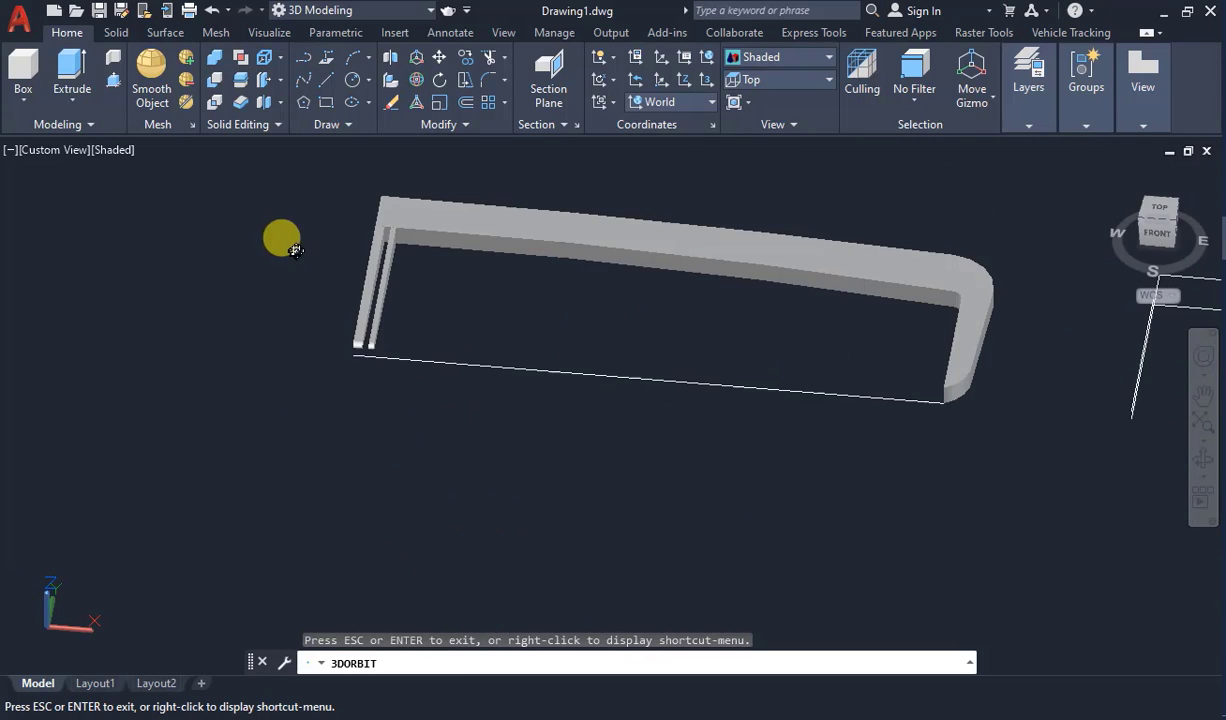
{"action": "left_click_drag", "start_coordinate": [295, 250], "coordinate": [383, 317]}
{"action": "key", "text": "Escape"}
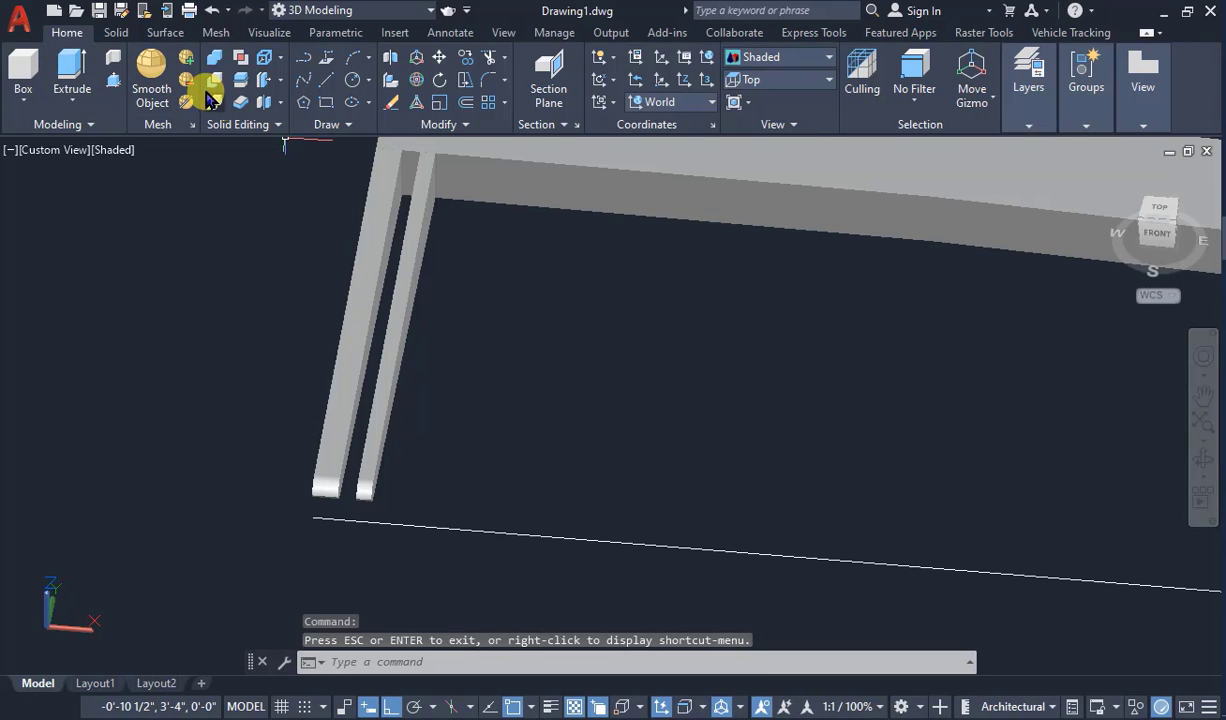
- Start an edge fillet with a 0.02 inch radius on the wider end bar, selecting its long upper edges and the rounded tip's upper edges
{"action": "left_click", "coordinate": [114, 32]}
{"action": "left_click", "coordinate": [673, 68]}
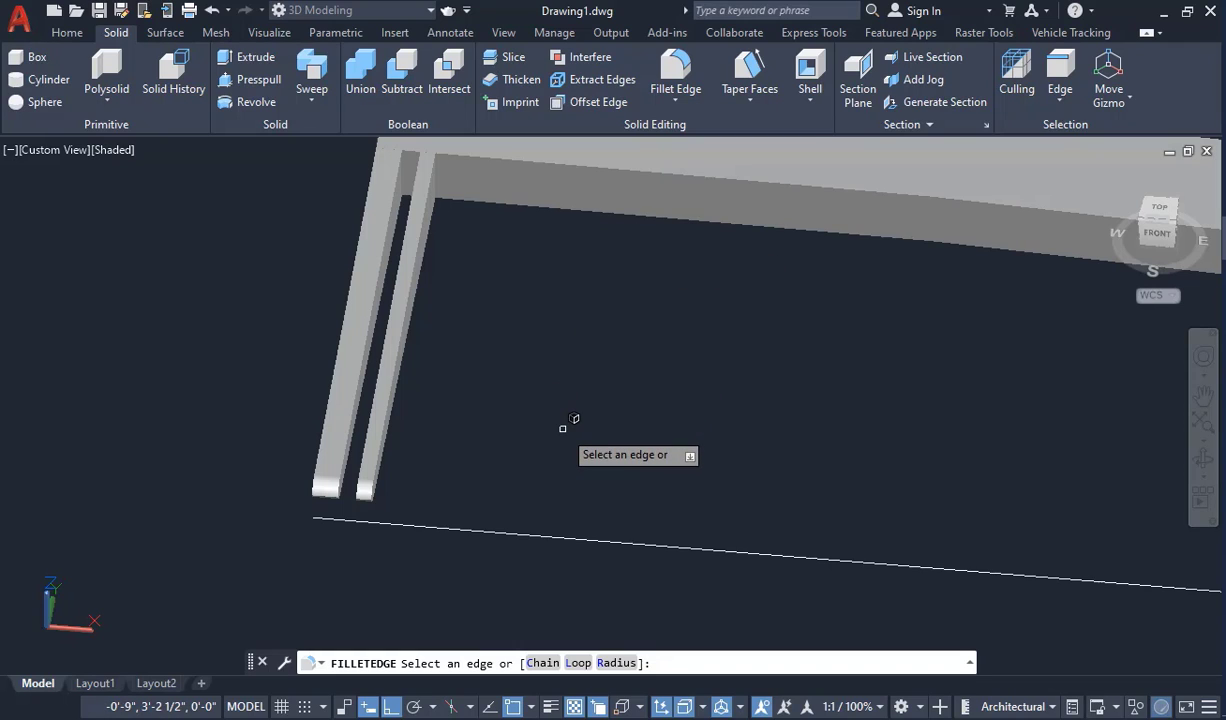
{"action": "type", "text": "r"}
{"action": "key", "text": "Return"}
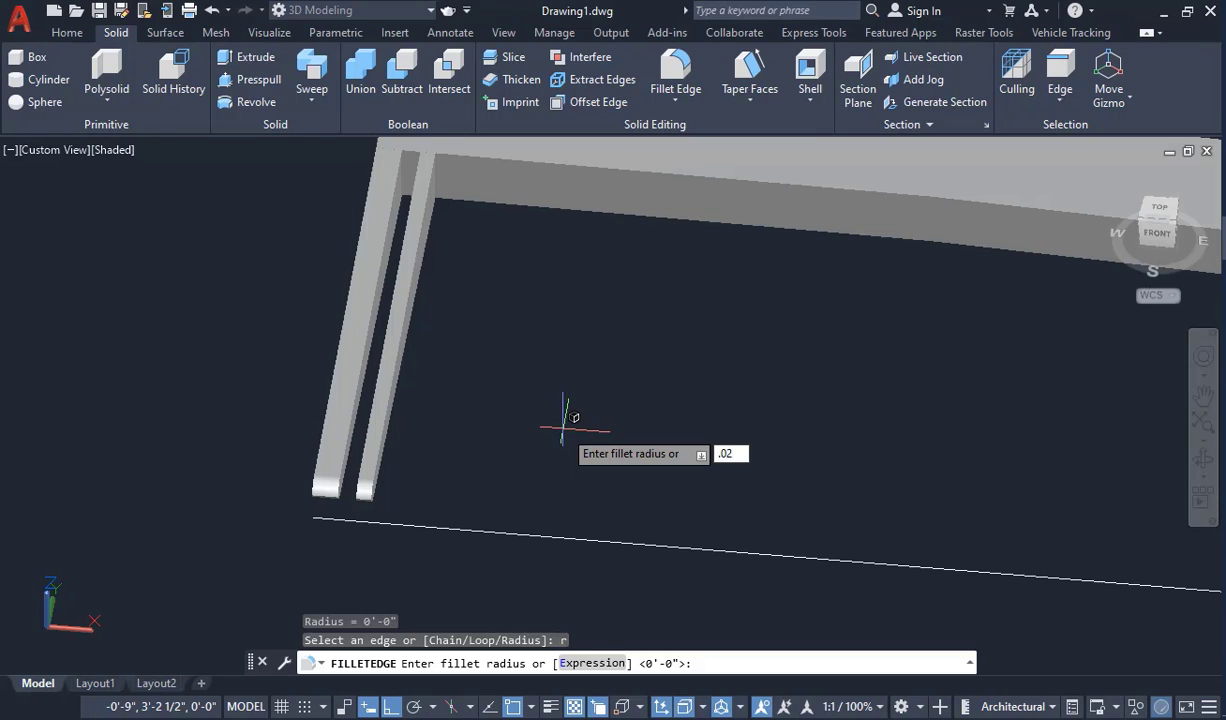
{"action": "key", "text": "Return"}
{"action": "scroll", "coordinate": [331, 444], "scroll_direction": "up", "scroll_amount": 4}
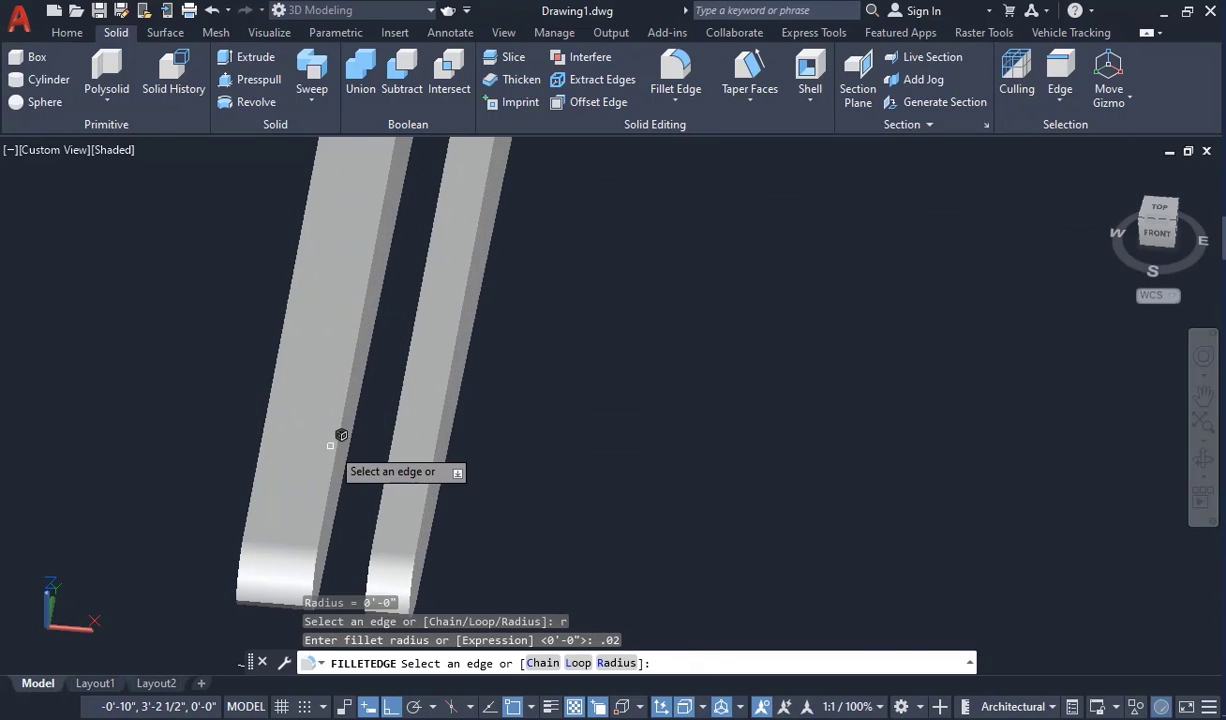
{"action": "left_click", "coordinate": [341, 432]}
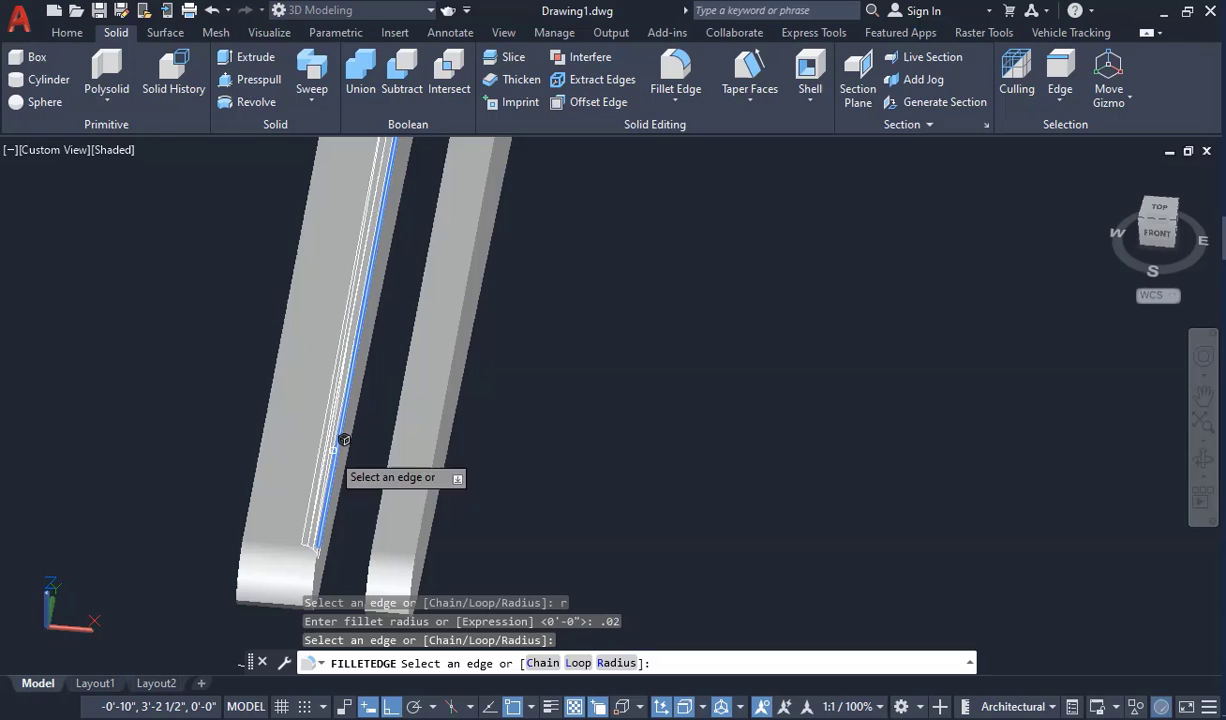
{"action": "left_click", "coordinate": [257, 465]}
{"action": "scroll", "coordinate": [316, 400], "scroll_direction": "down", "scroll_amount": 4}
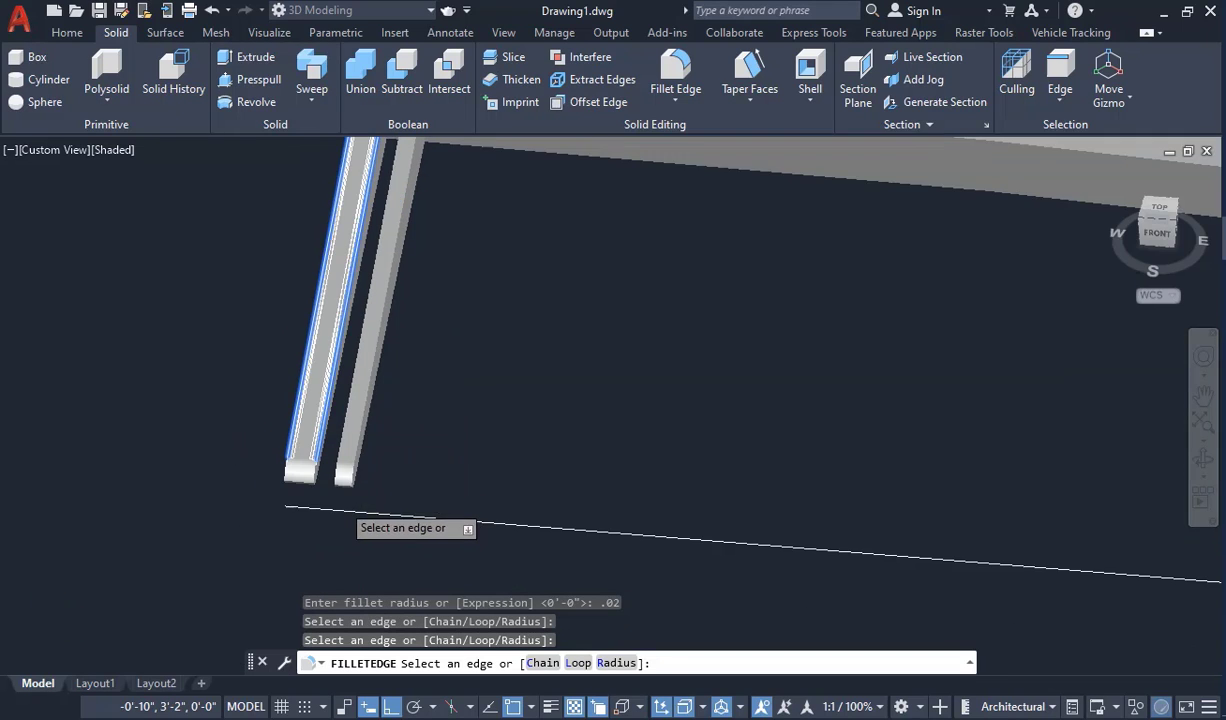
{"action": "scroll", "coordinate": [343, 503], "scroll_direction": "up", "scroll_amount": 4}
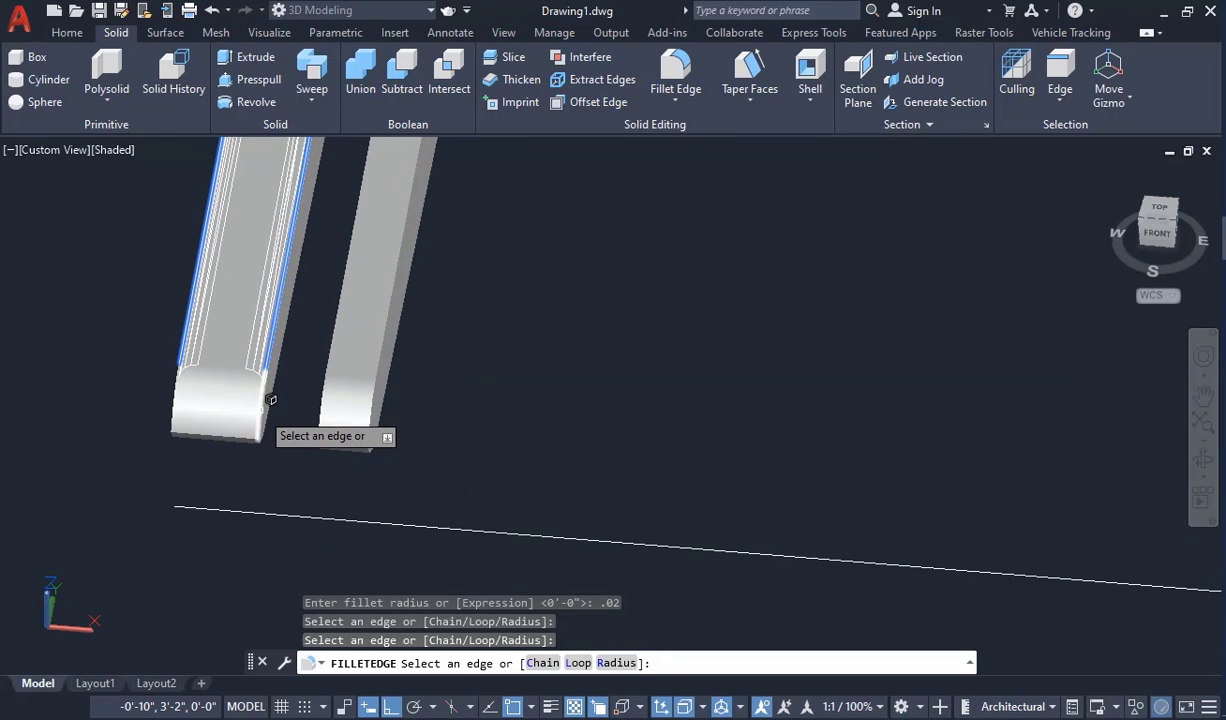
{"action": "left_click", "coordinate": [255, 415]}
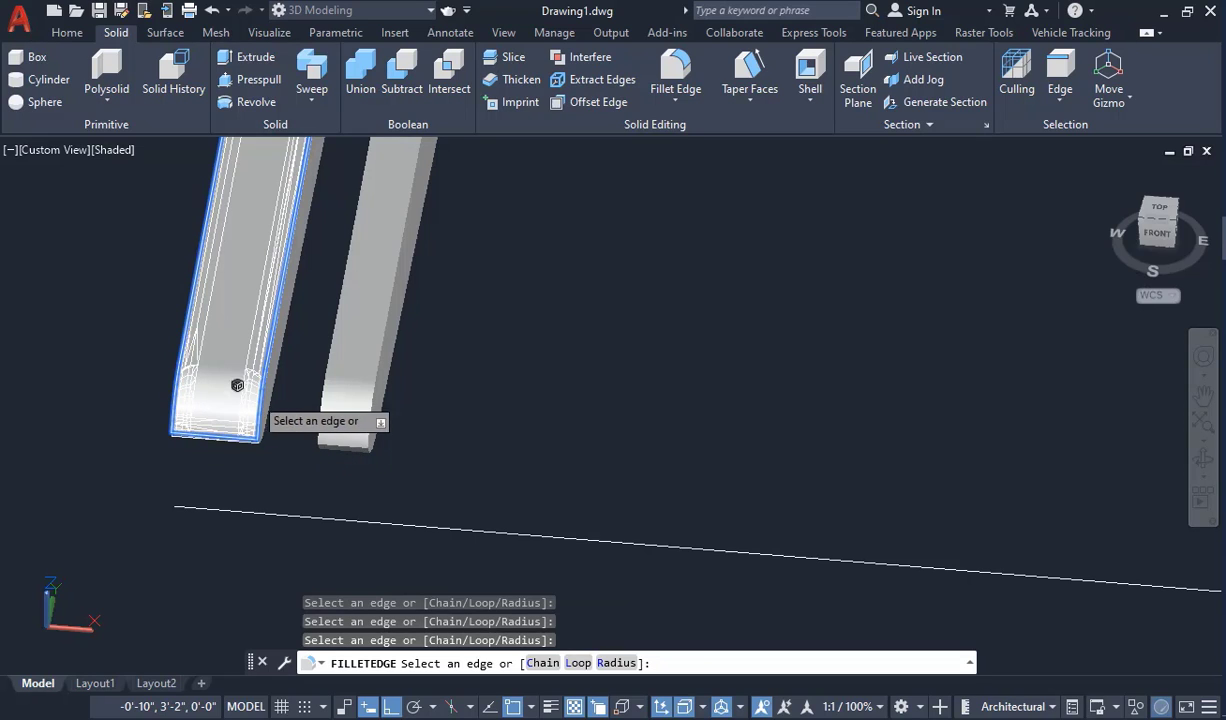
- Add the lower long edge and the tip edge on the wider bar's inner side to the fillet selection
{"action": "scroll", "coordinate": [282, 396], "scroll_direction": "up", "scroll_amount": 3}
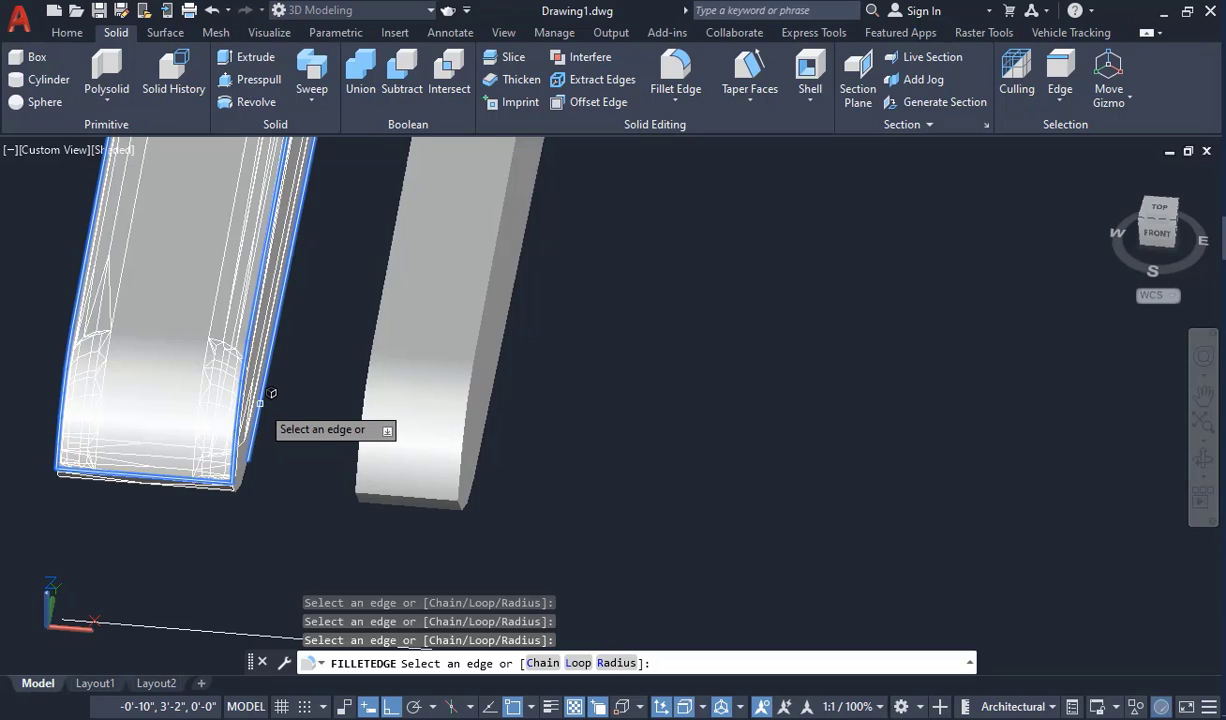
{"action": "scroll", "coordinate": [260, 475], "scroll_direction": "up", "scroll_amount": 3}
{"action": "scroll", "coordinate": [260, 475], "scroll_direction": "up", "scroll_amount": 2}
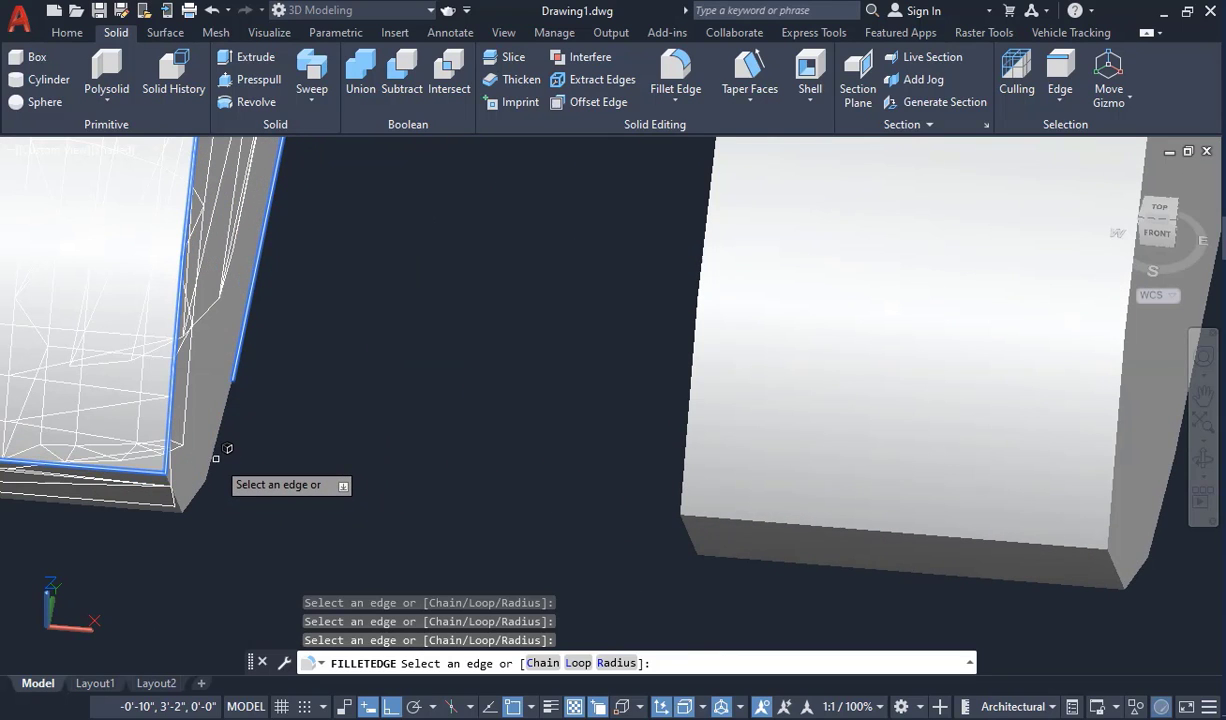
{"action": "scroll", "coordinate": [355, 435], "scroll_direction": "down", "scroll_amount": 2}
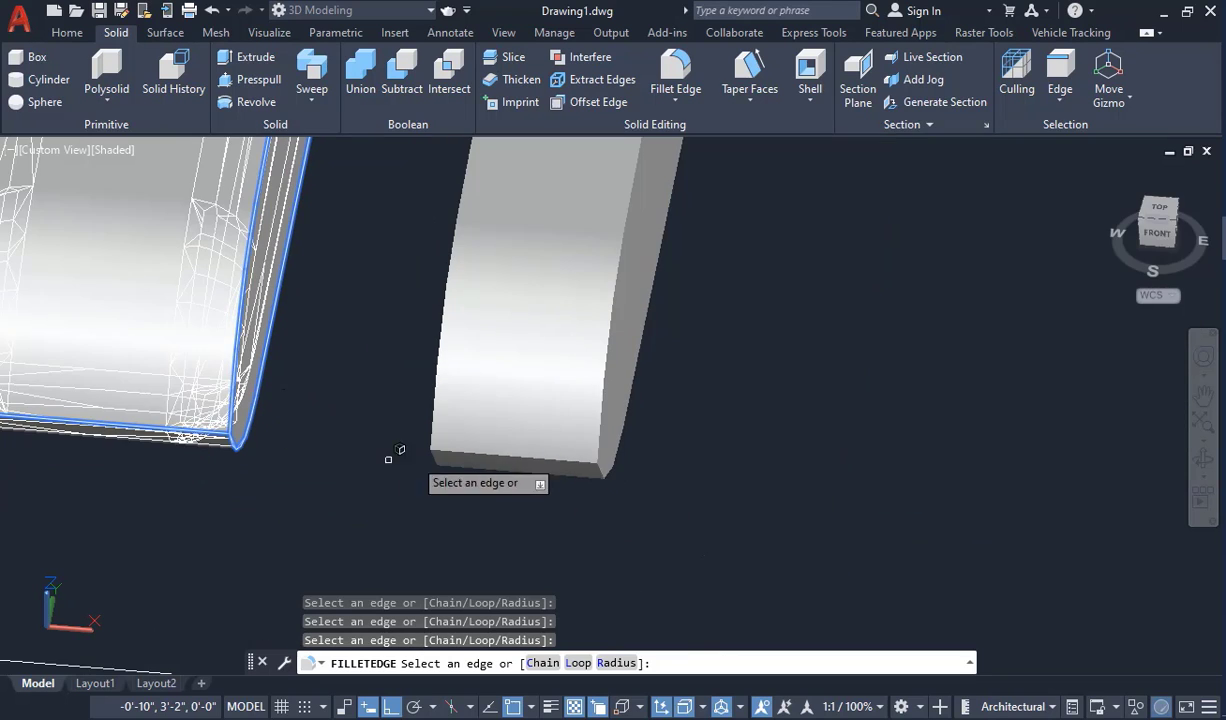
{"action": "left_click", "coordinate": [470, 452]}
{"action": "scroll", "coordinate": [630, 485], "scroll_direction": "down", "scroll_amount": 2}
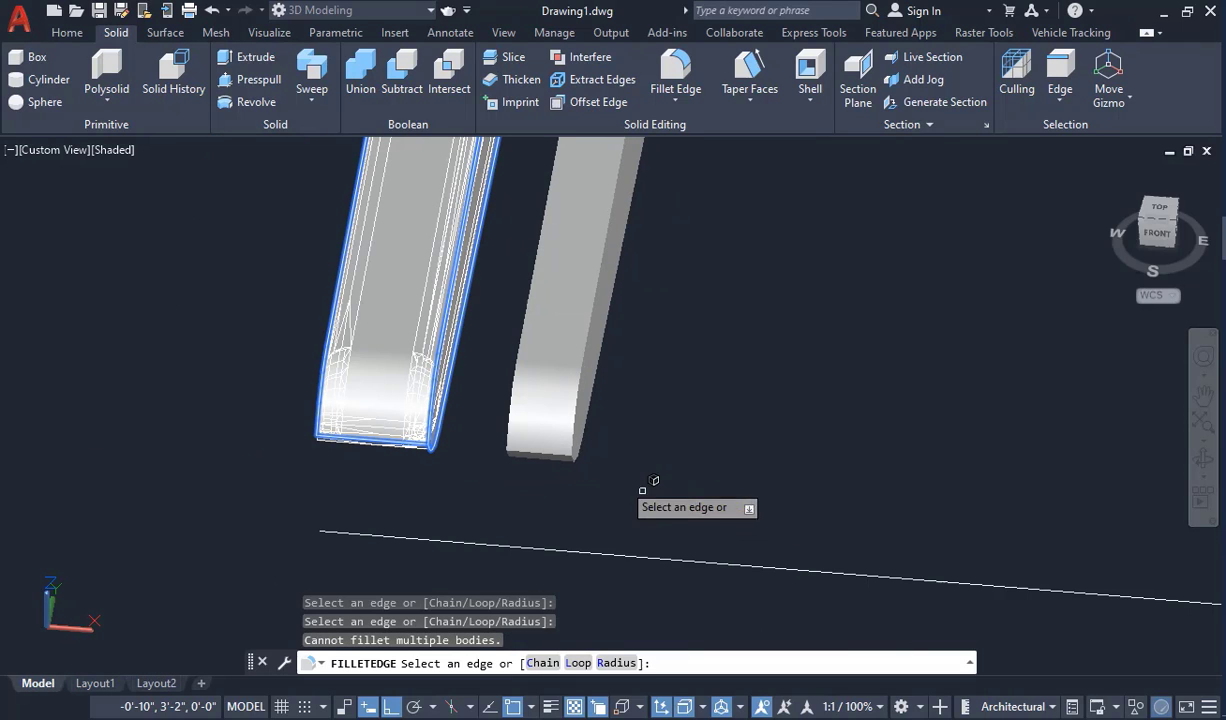
- Add the remaining lower edges on the wider bar's outer side to the selection and apply the fillet
{"action": "left_click", "coordinate": [1203, 480]}
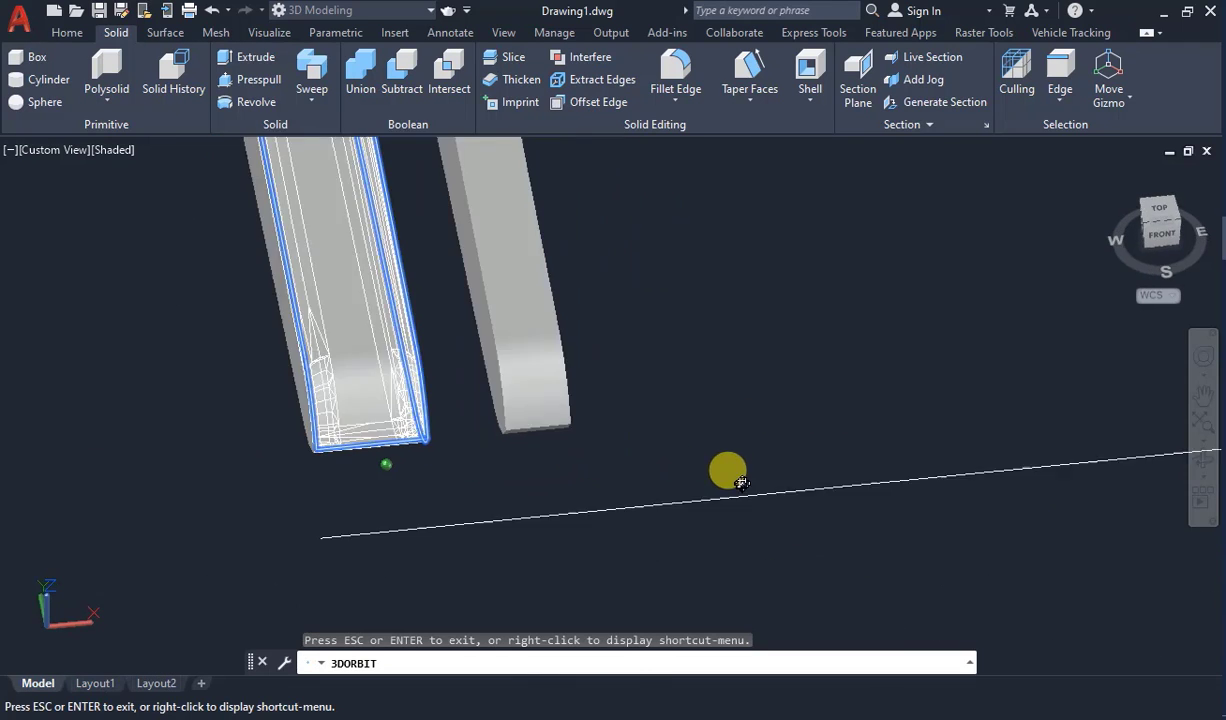
{"action": "left_click_drag", "start_coordinate": [725, 465], "coordinate": [425, 469]}
{"action": "key", "text": "Escape"}
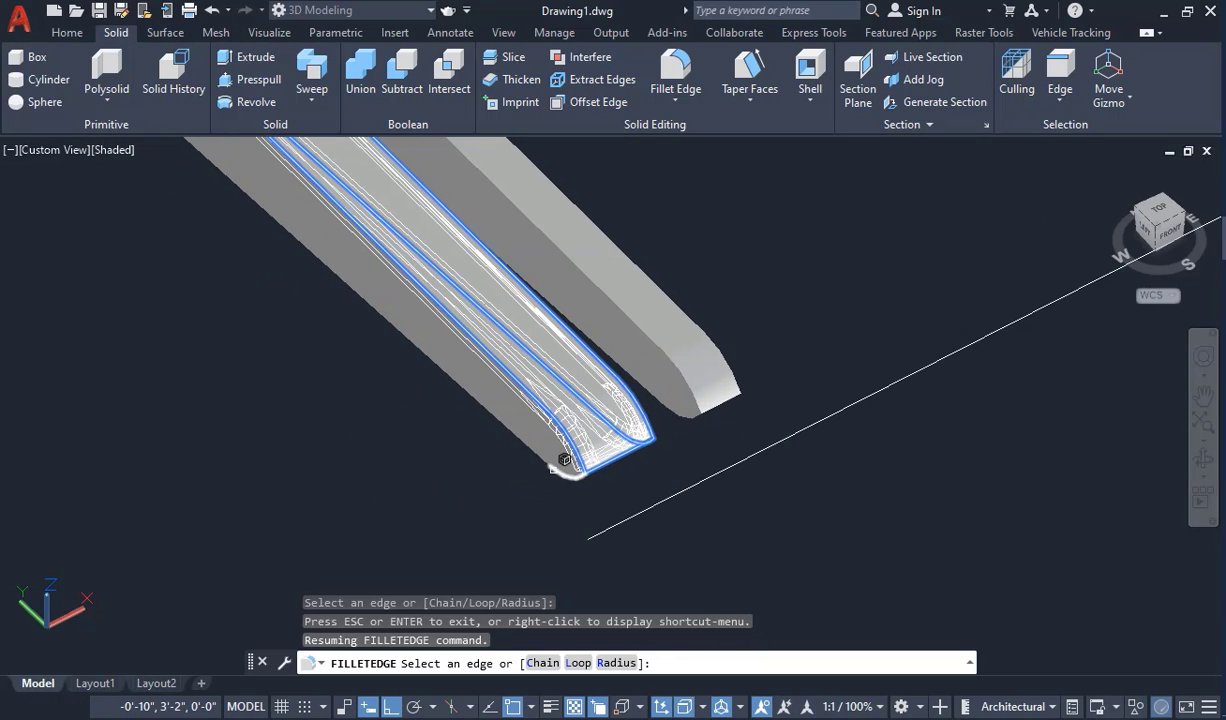
{"action": "left_click", "coordinate": [548, 461]}
{"action": "left_click", "coordinate": [579, 469]}
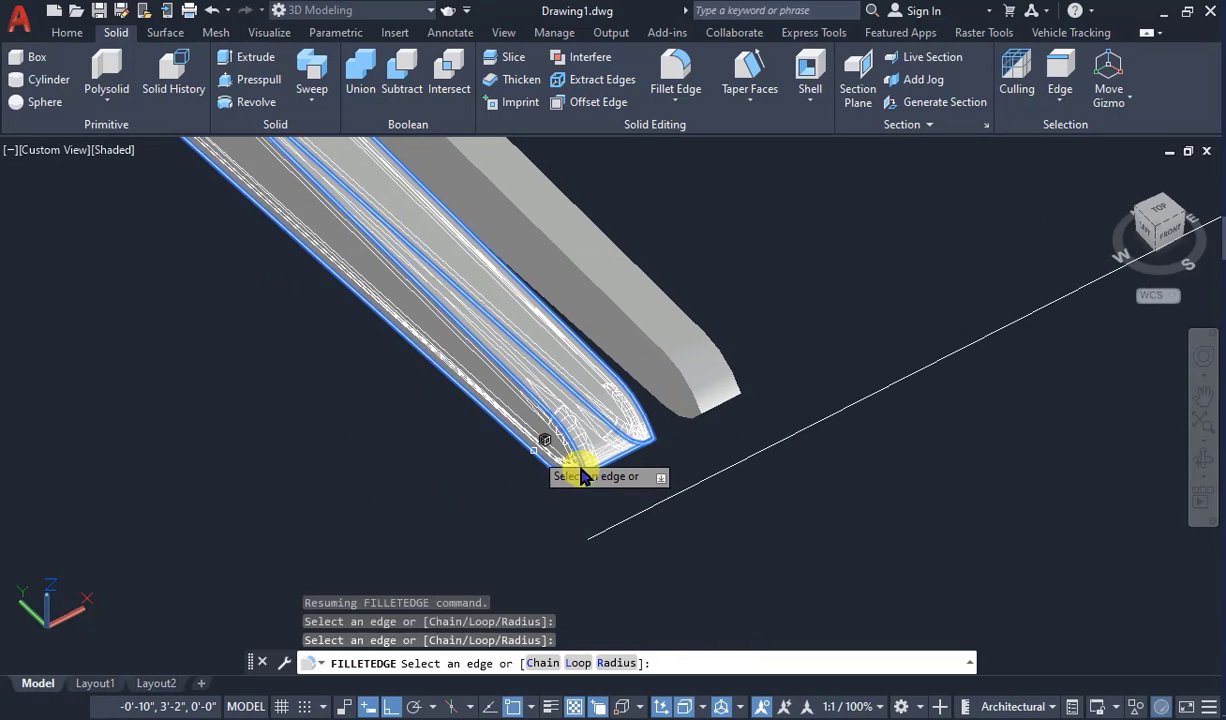
{"action": "scroll", "coordinate": [820, 530], "scroll_direction": "down", "scroll_amount": 4}
{"action": "scroll", "coordinate": [668, 416], "scroll_direction": "up", "scroll_amount": 4}
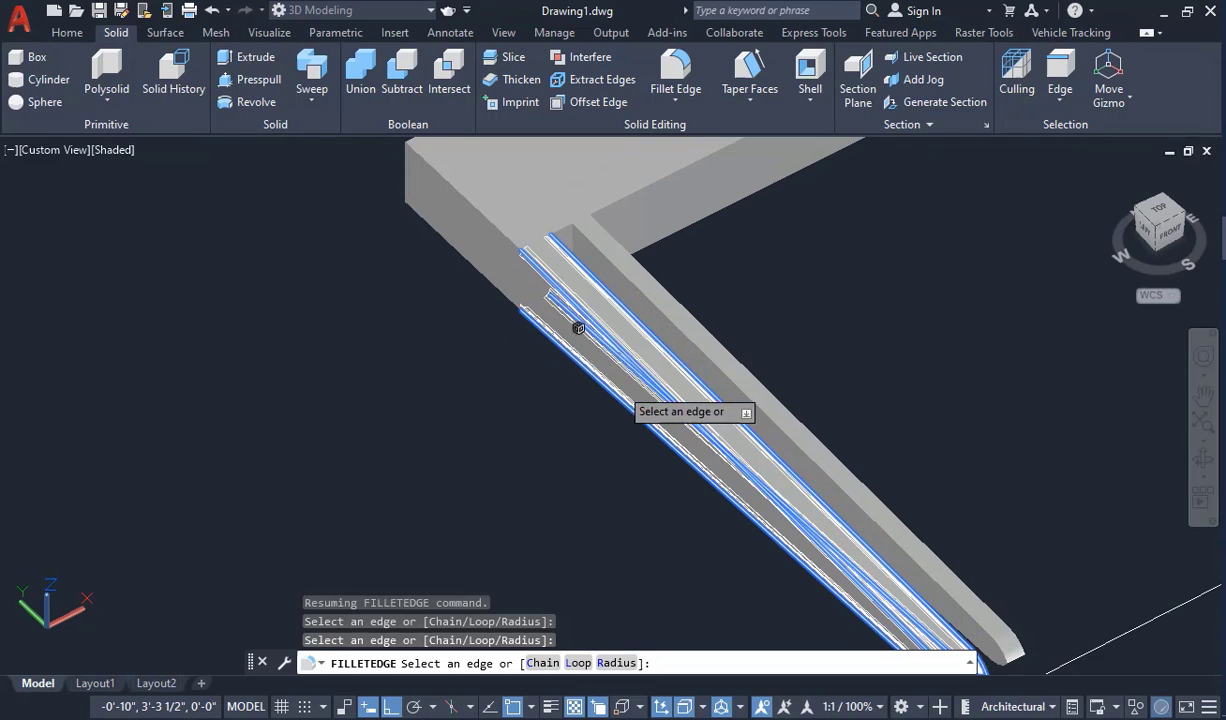
{"action": "left_click", "coordinate": [508, 216]}
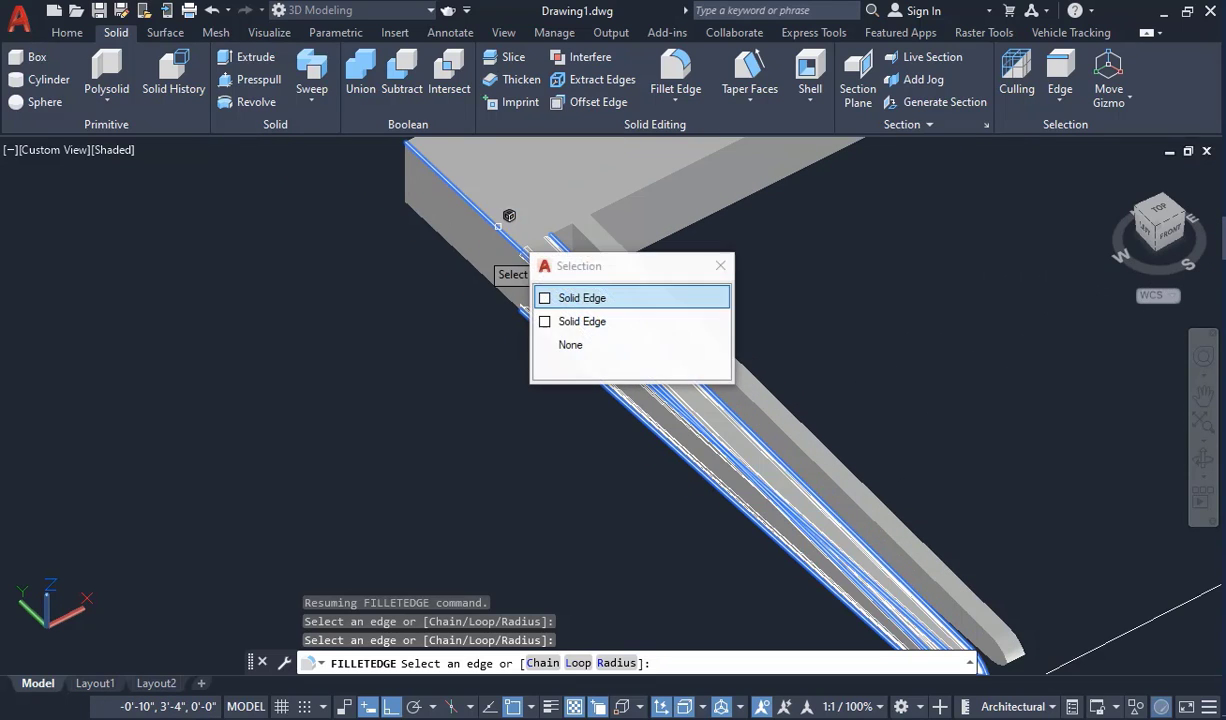
{"action": "left_click", "coordinate": [591, 291]}
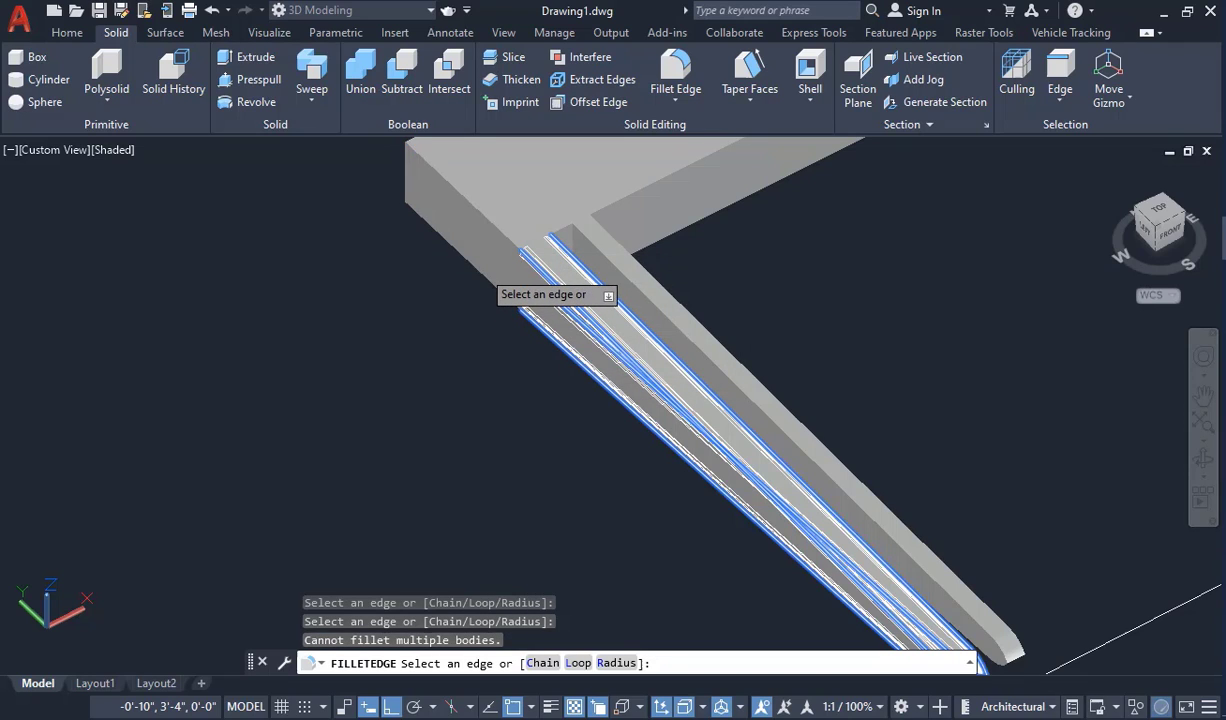
{"action": "left_click", "coordinate": [483, 268]}
{"action": "key", "text": "Return"}
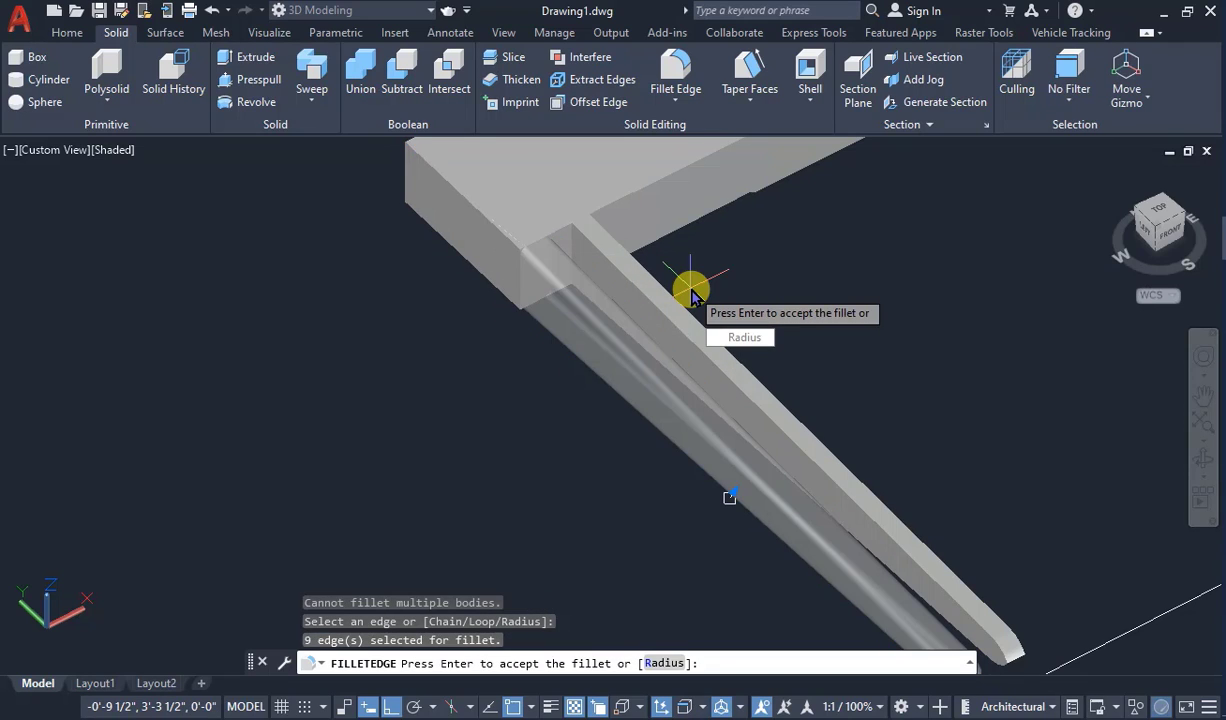
{"action": "key", "text": "Return"}
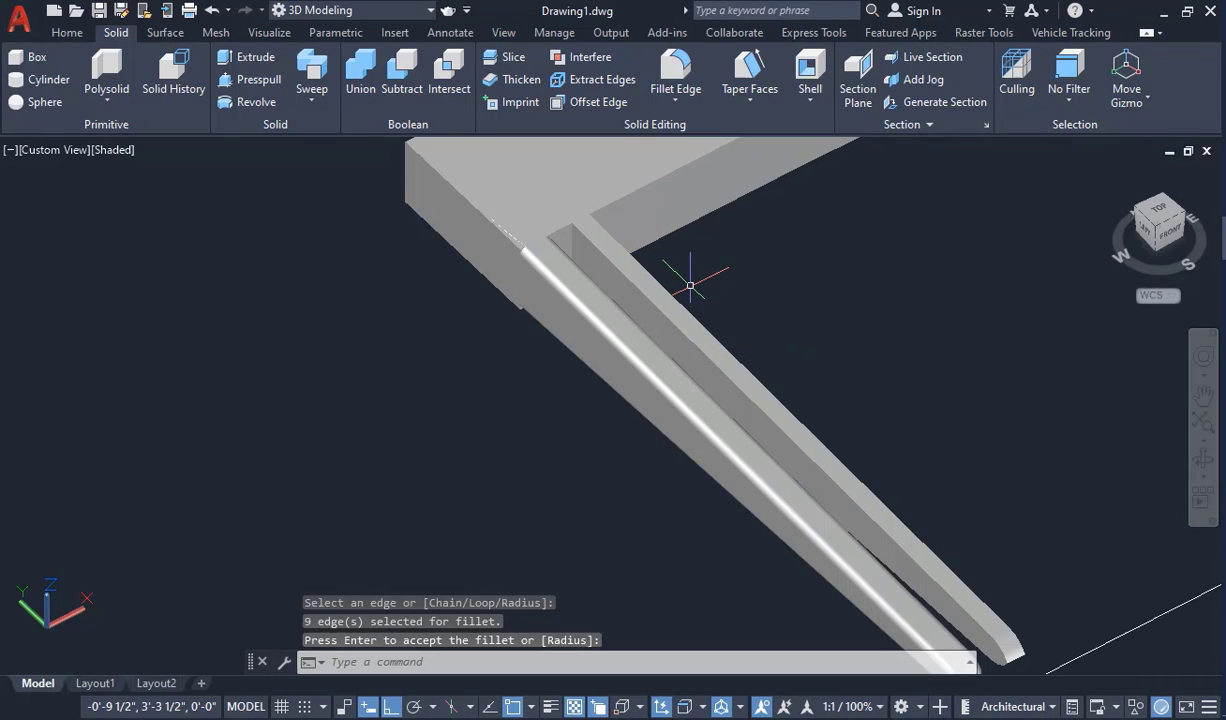
- Examine the filleted bar's rounded tip and its junction with the outer band, clearing the selected edges
{"action": "scroll", "coordinate": [520, 300], "scroll_direction": "up", "scroll_amount": 3}
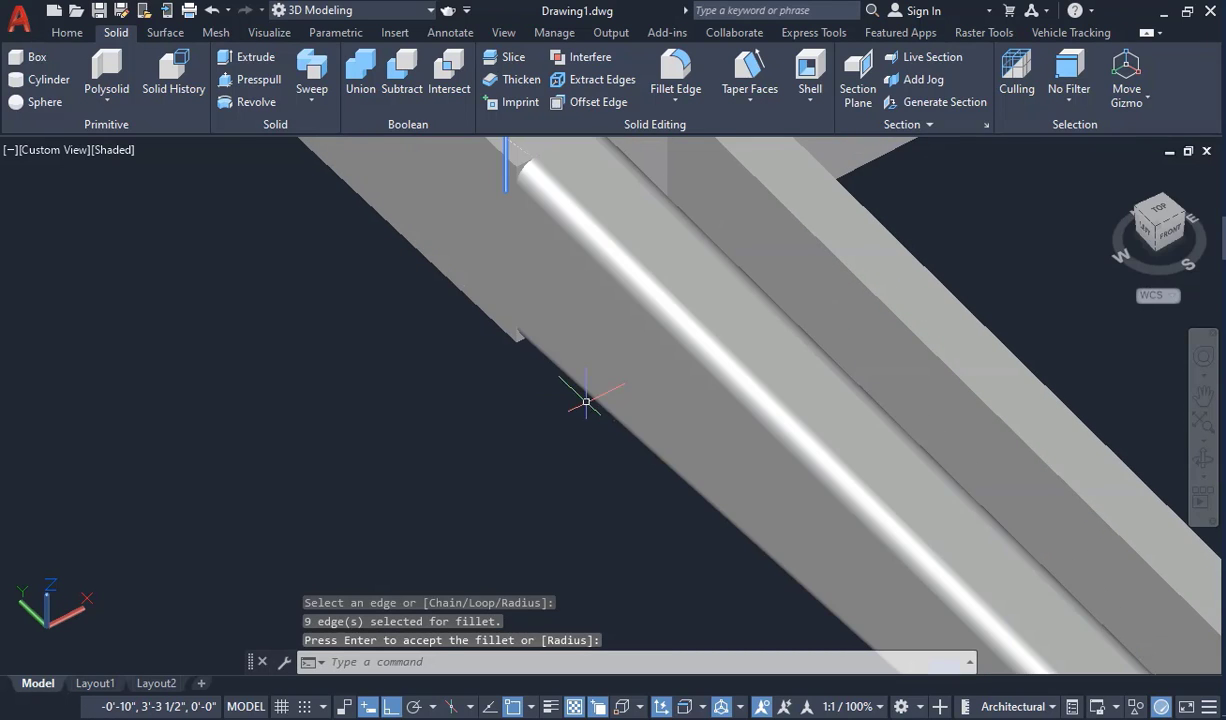
{"action": "scroll", "coordinate": [451, 306], "scroll_direction": "down", "scroll_amount": 4}
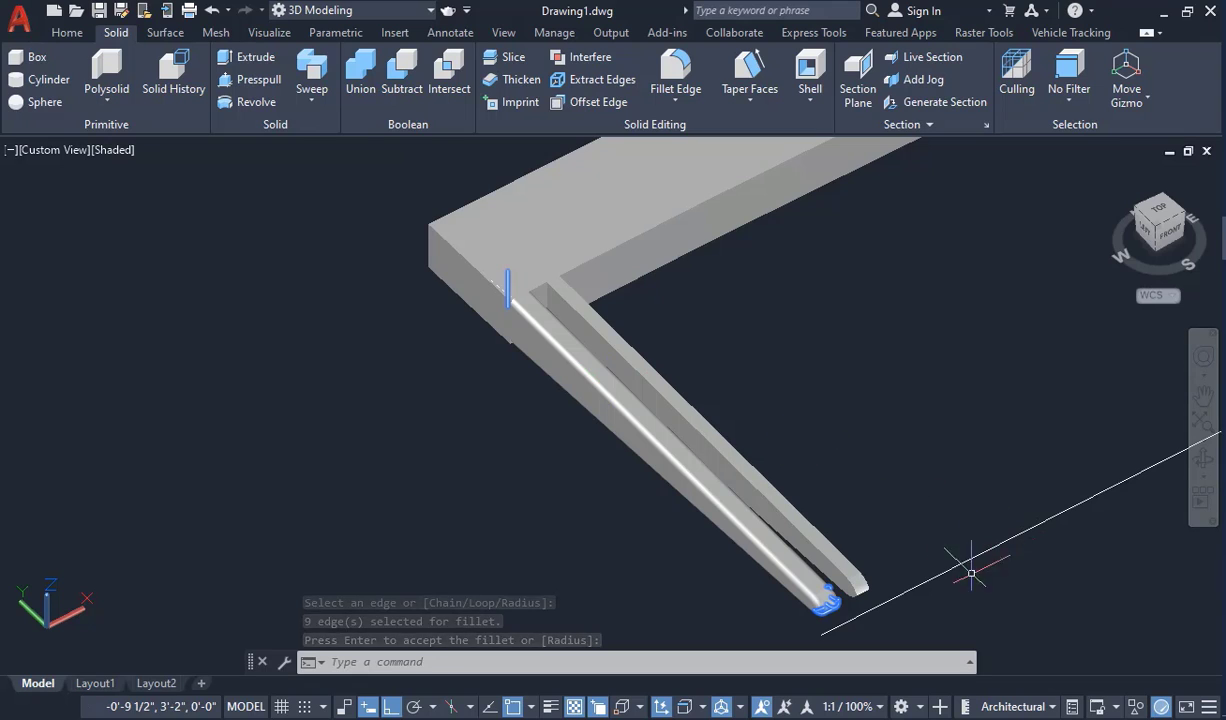
{"action": "scroll", "coordinate": [852, 493], "scroll_direction": "down", "scroll_amount": 5}
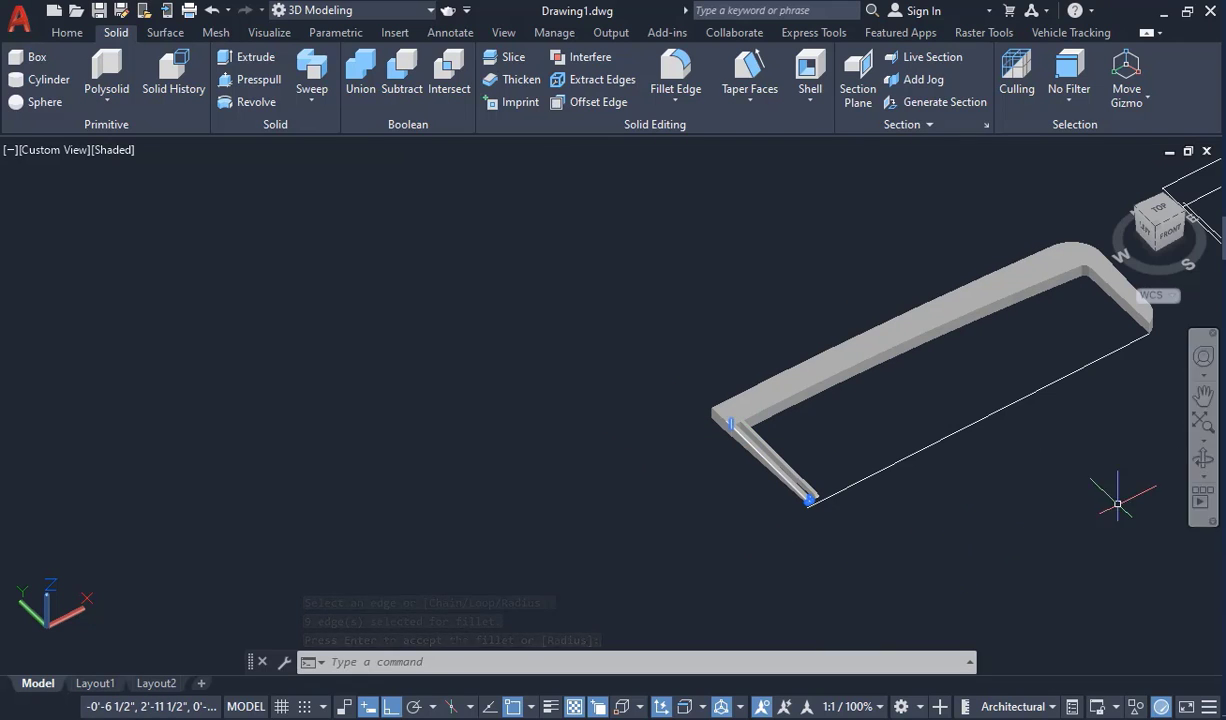
{"action": "left_click", "coordinate": [1212, 470]}
{"action": "left_click_drag", "start_coordinate": [892, 498], "coordinate": [747, 512]}
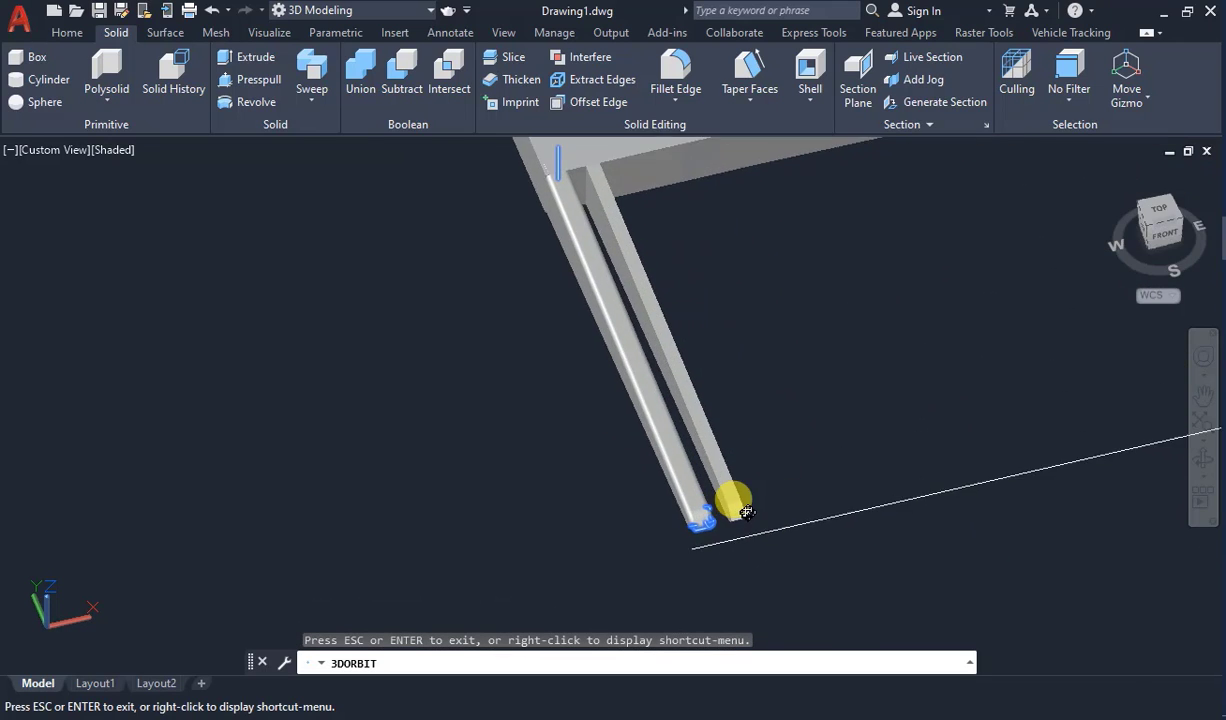
{"action": "scroll", "coordinate": [745, 512], "scroll_direction": "up", "scroll_amount": 4}
{"action": "key", "text": "Escape"}
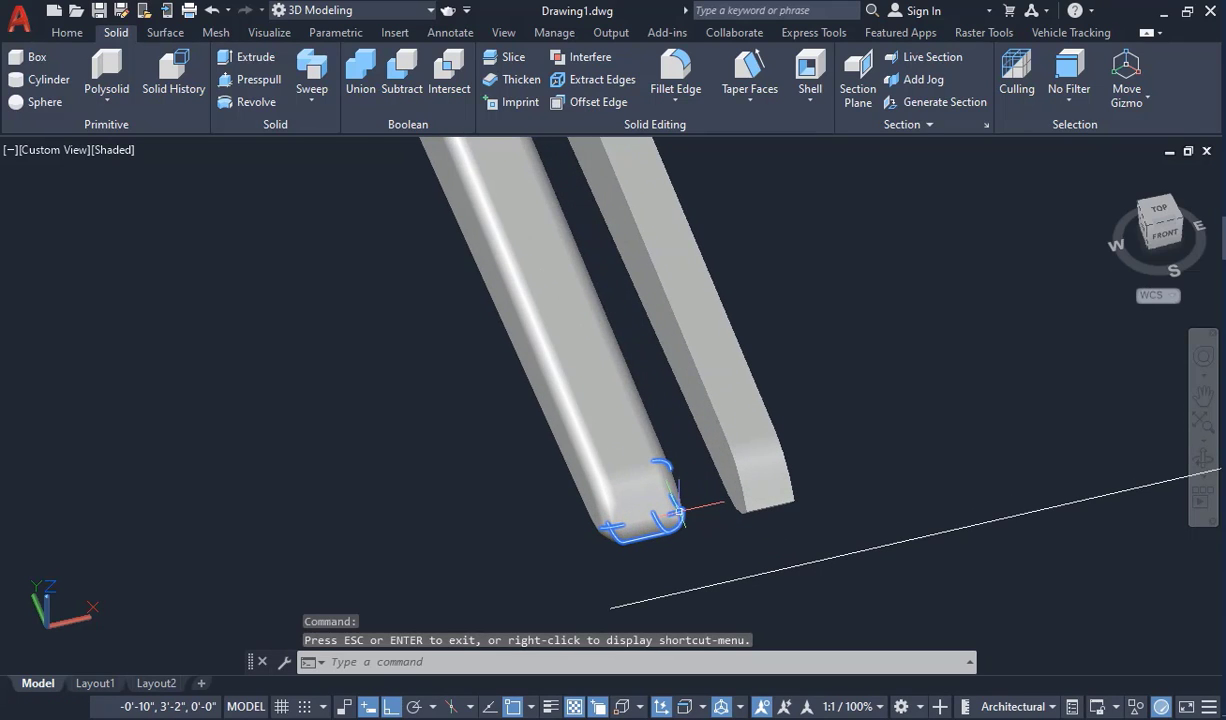
{"action": "key", "text": "Escape"}
{"action": "scroll", "coordinate": [705, 520], "scroll_direction": "down", "scroll_amount": 3}
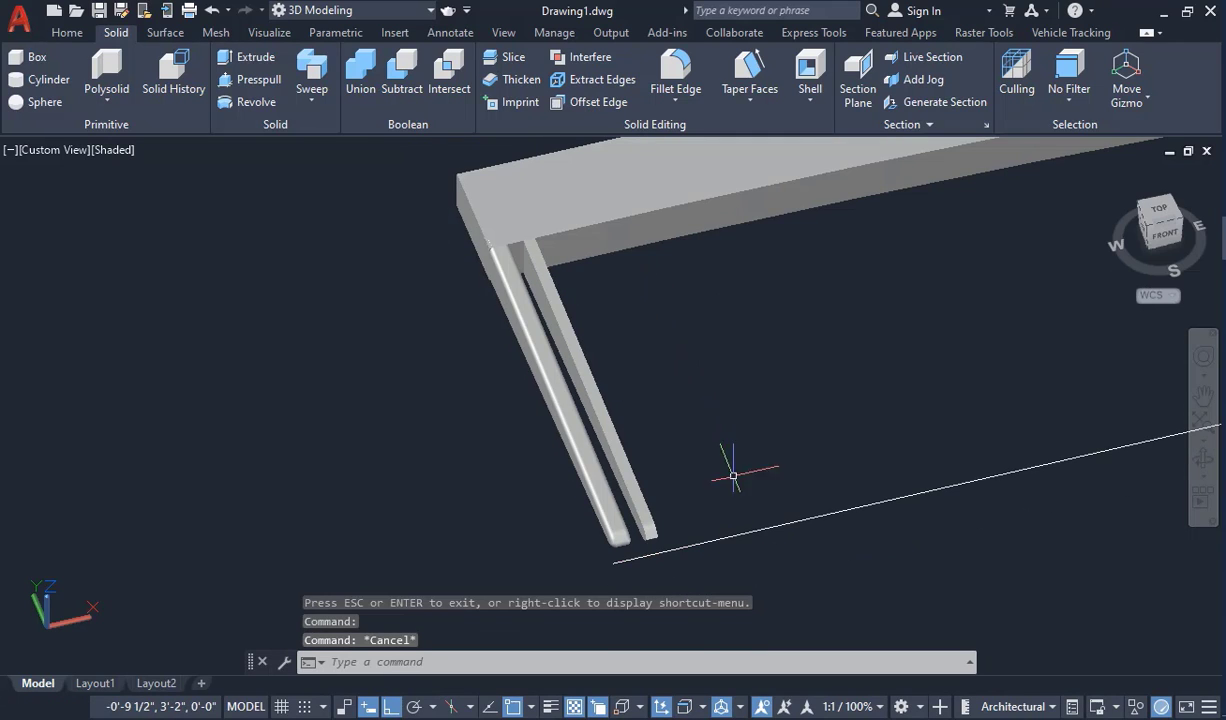
{"action": "scroll", "coordinate": [541, 237], "scroll_direction": "up", "scroll_amount": 3}
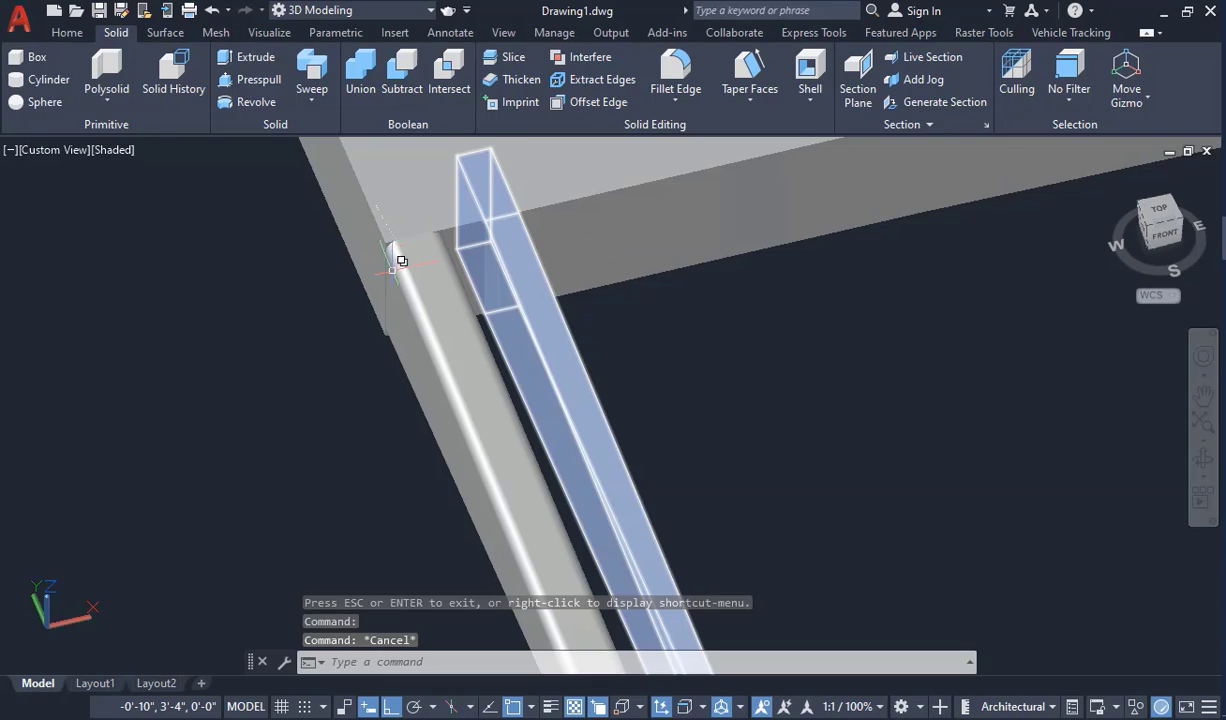
{"action": "scroll", "coordinate": [478, 323], "scroll_direction": "down", "scroll_amount": 5}
{"action": "scroll", "coordinate": [451, 313], "scroll_direction": "up", "scroll_amount": 3}
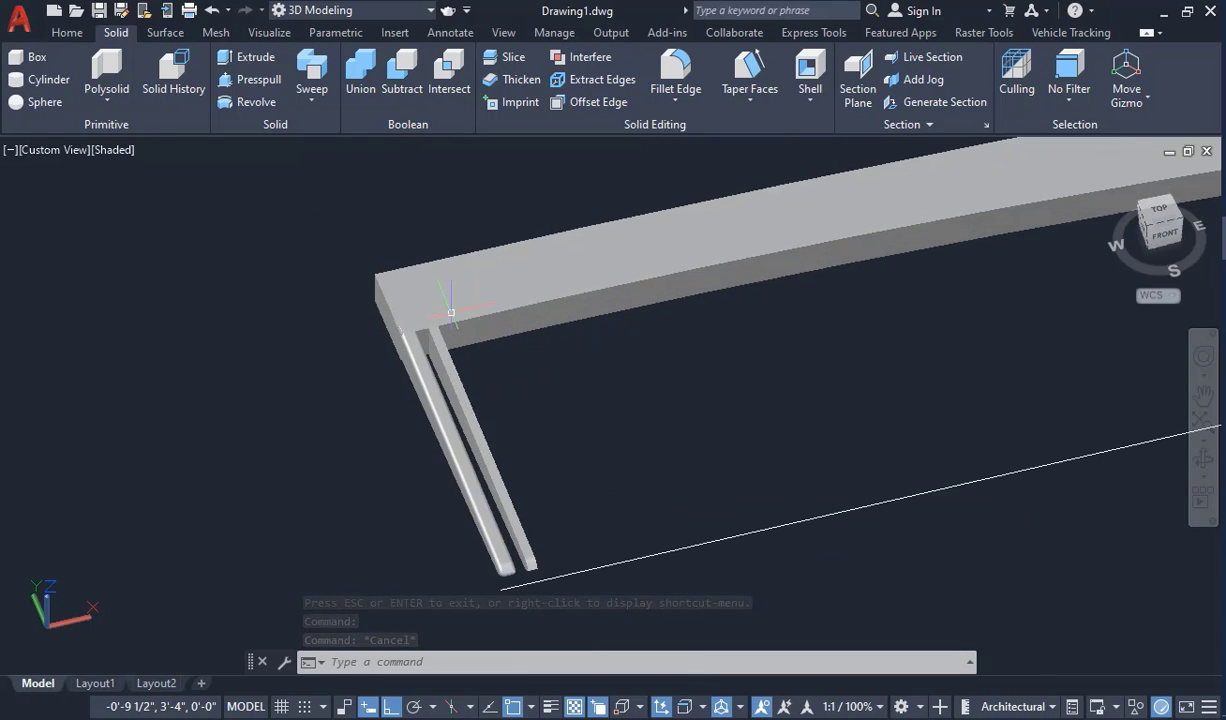
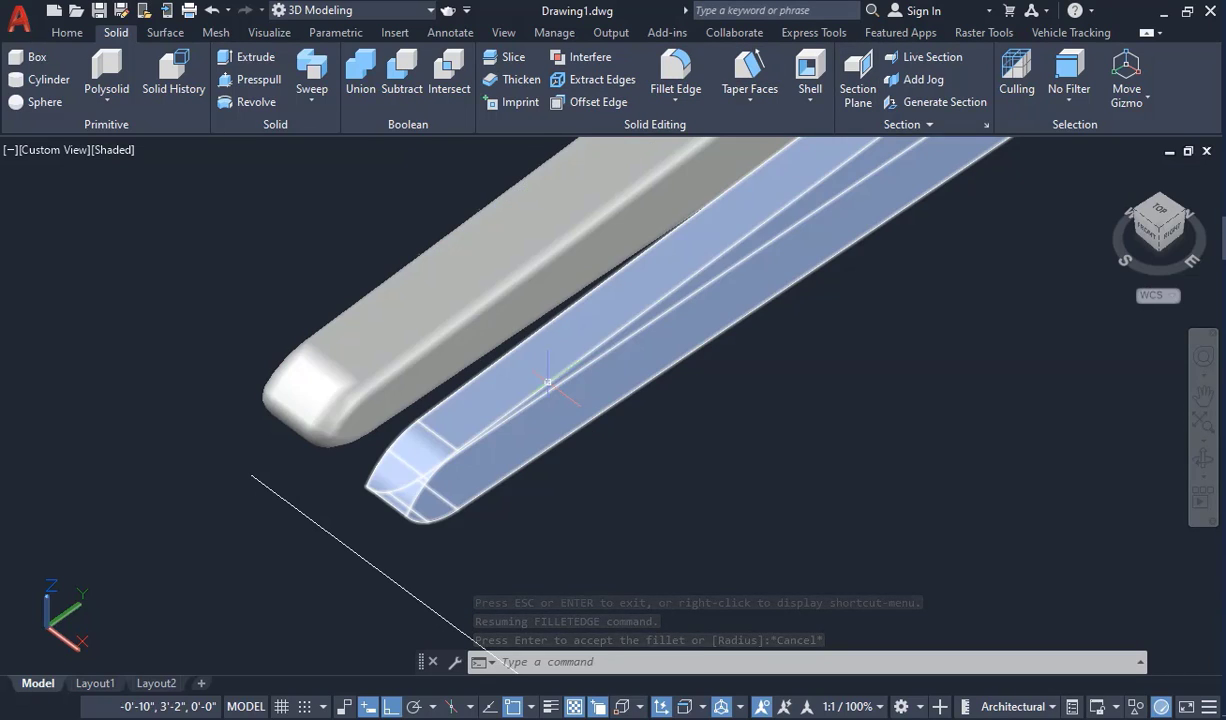
- Start an edge fillet with a 0.02 inch radius on the narrower bar, selecting the upper and lower long edges facing away from the wider bar
{"action": "left_click", "coordinate": [672, 70]}
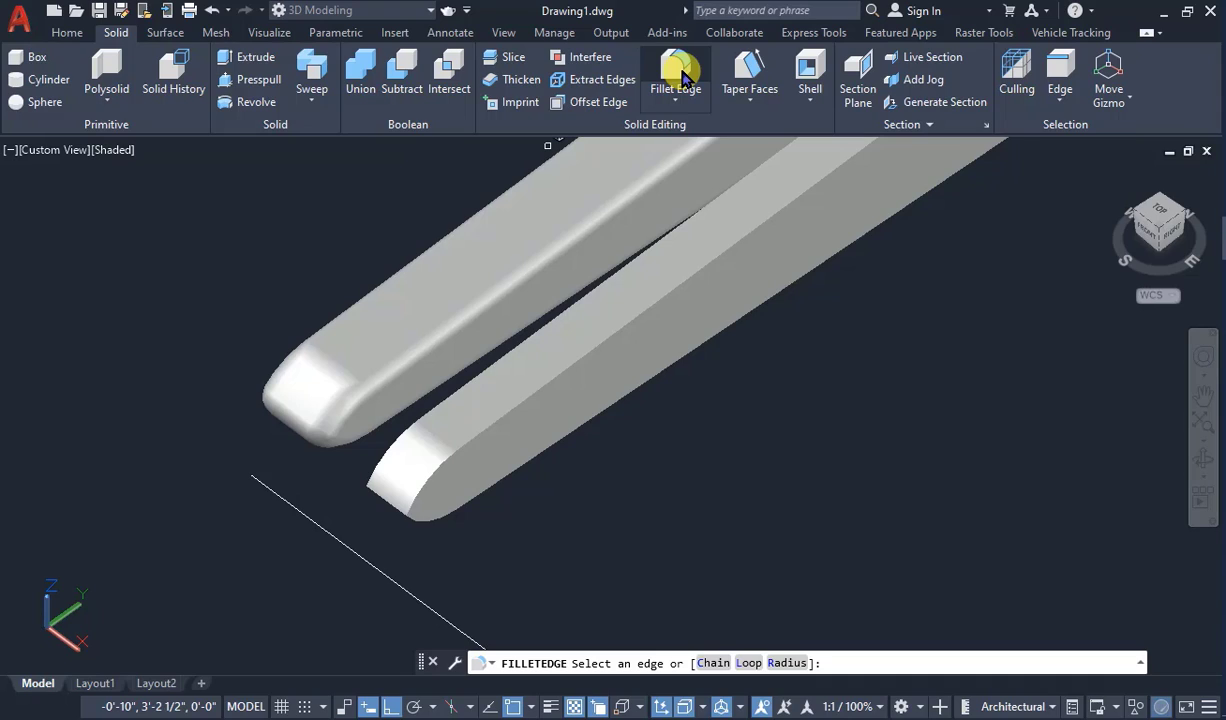
{"action": "key", "text": "Return"}
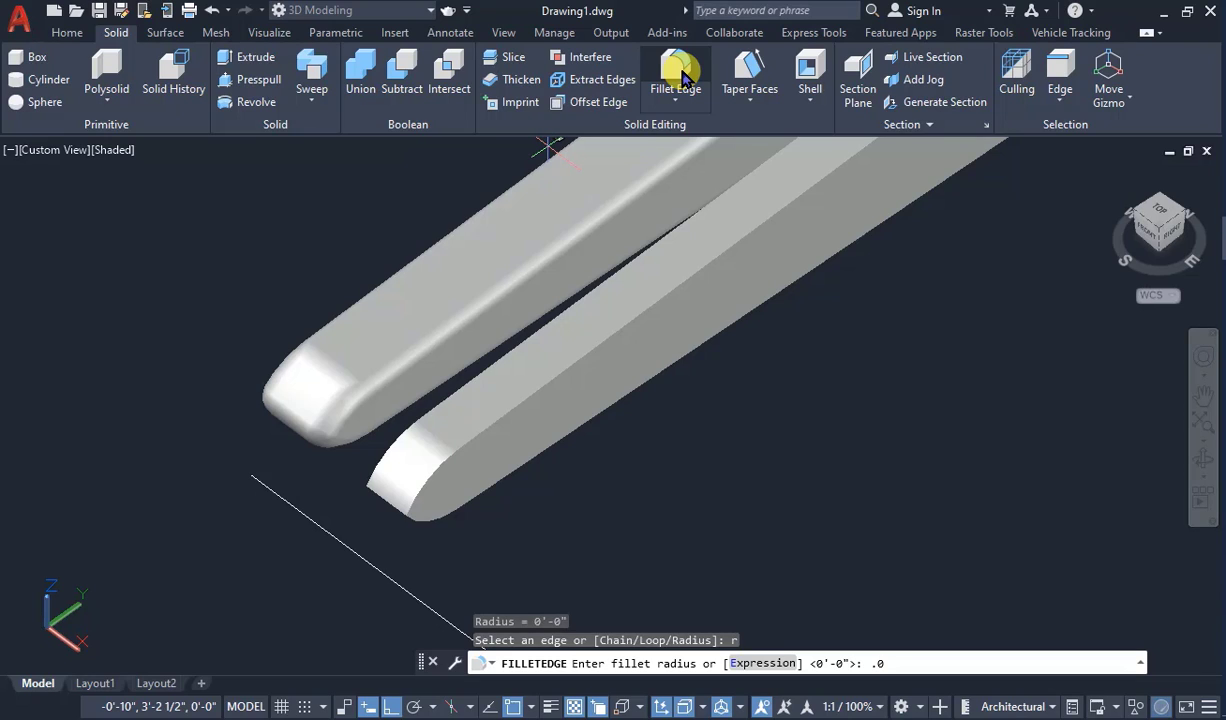
{"action": "key", "text": "Return"}
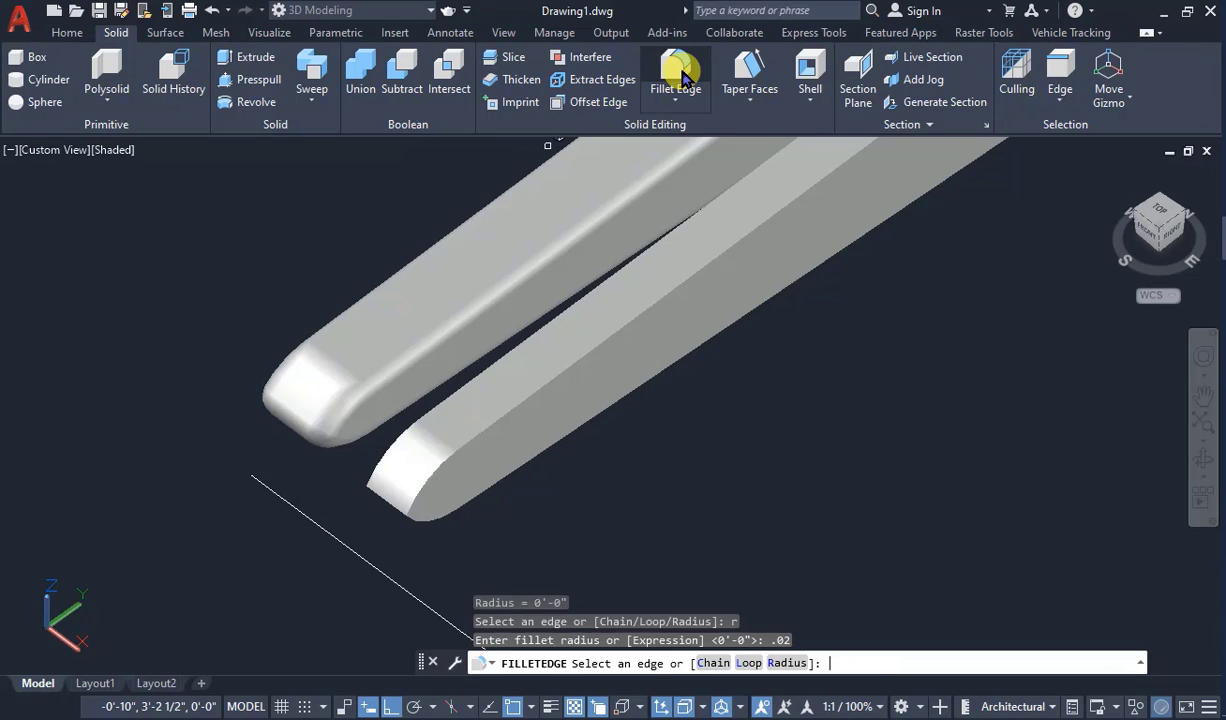
{"action": "left_click", "coordinate": [576, 368]}
{"action": "left_click", "coordinate": [590, 421]}
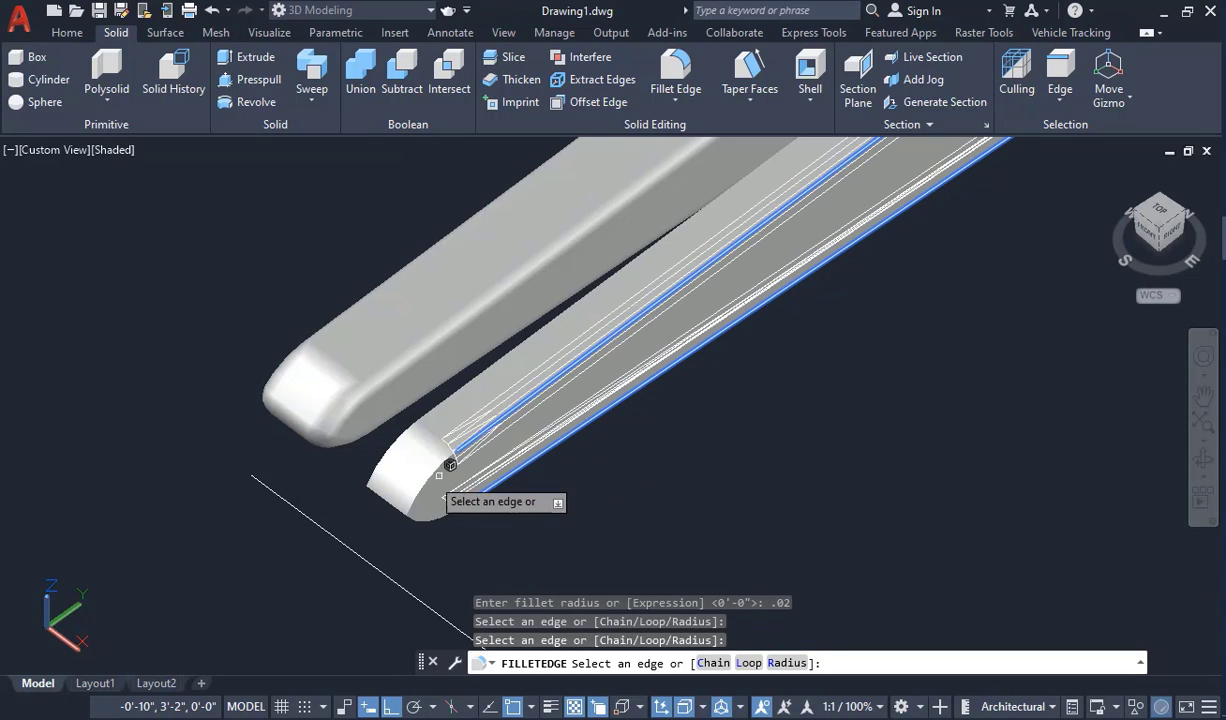
- Add the narrower bar's rounded tip edges and its upper long edge facing the wider bar to the fillet selection
{"action": "left_click", "coordinate": [433, 474]}
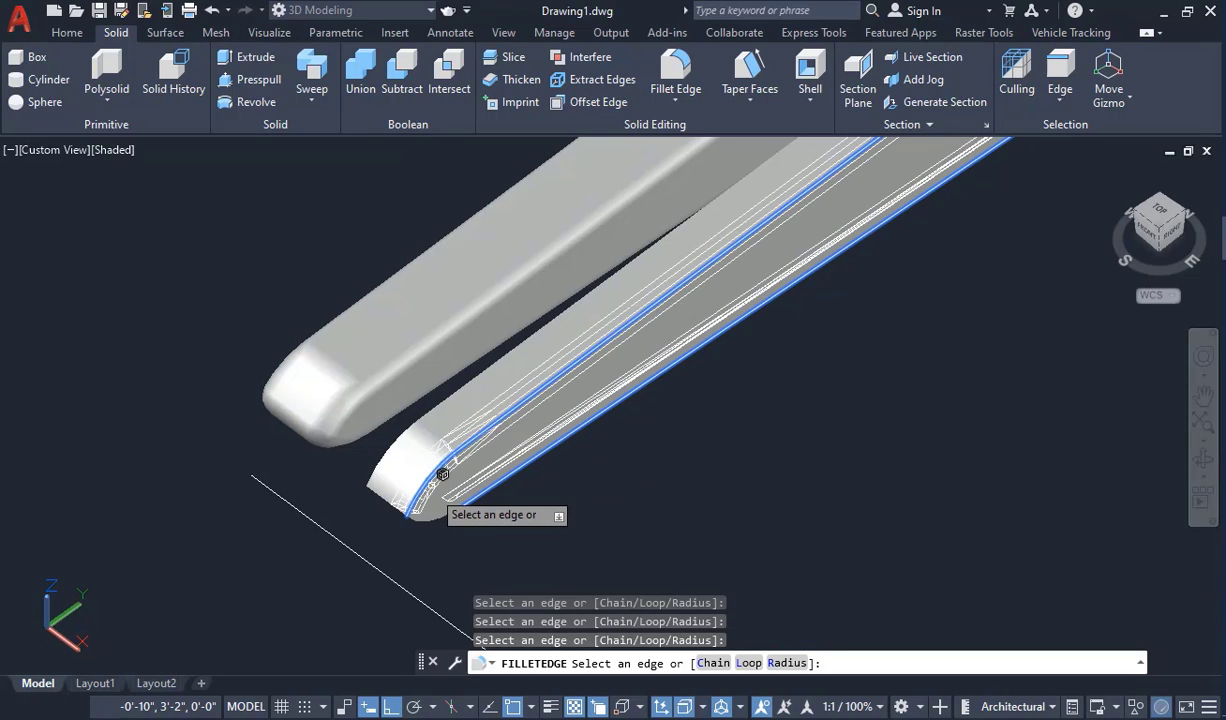
{"action": "left_click", "coordinate": [384, 495]}
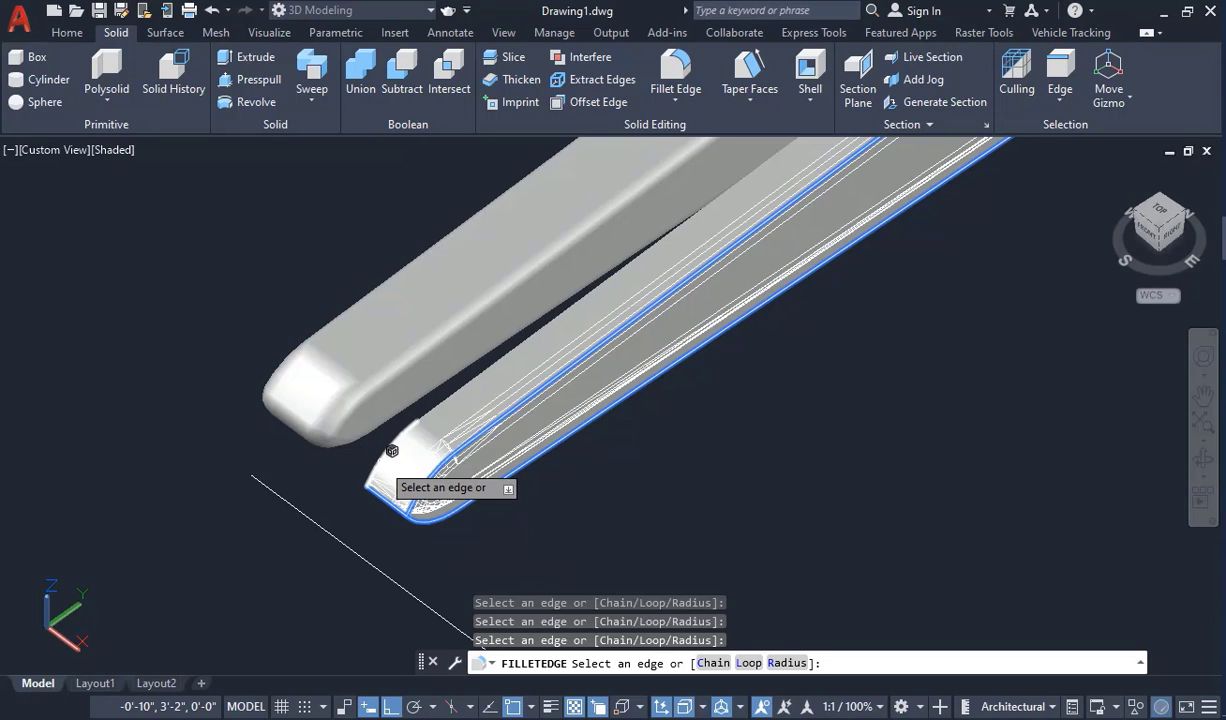
{"action": "left_click", "coordinate": [381, 460]}
{"action": "left_click", "coordinate": [450, 410]}
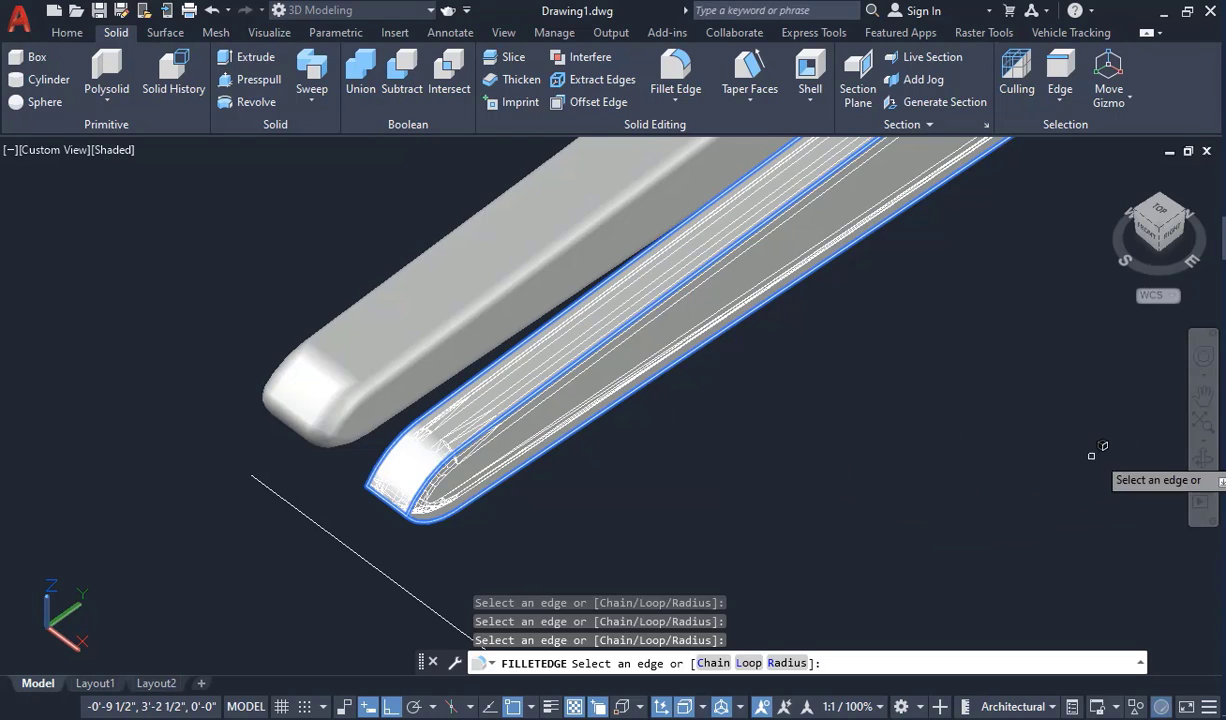
- Add the lower tip edge and lower long edge on the narrower bar's side facing the wider bar, and apply the fillet
{"action": "left_click", "coordinate": [1200, 467]}
{"action": "left_click_drag", "start_coordinate": [930, 471], "coordinate": [460, 375]}
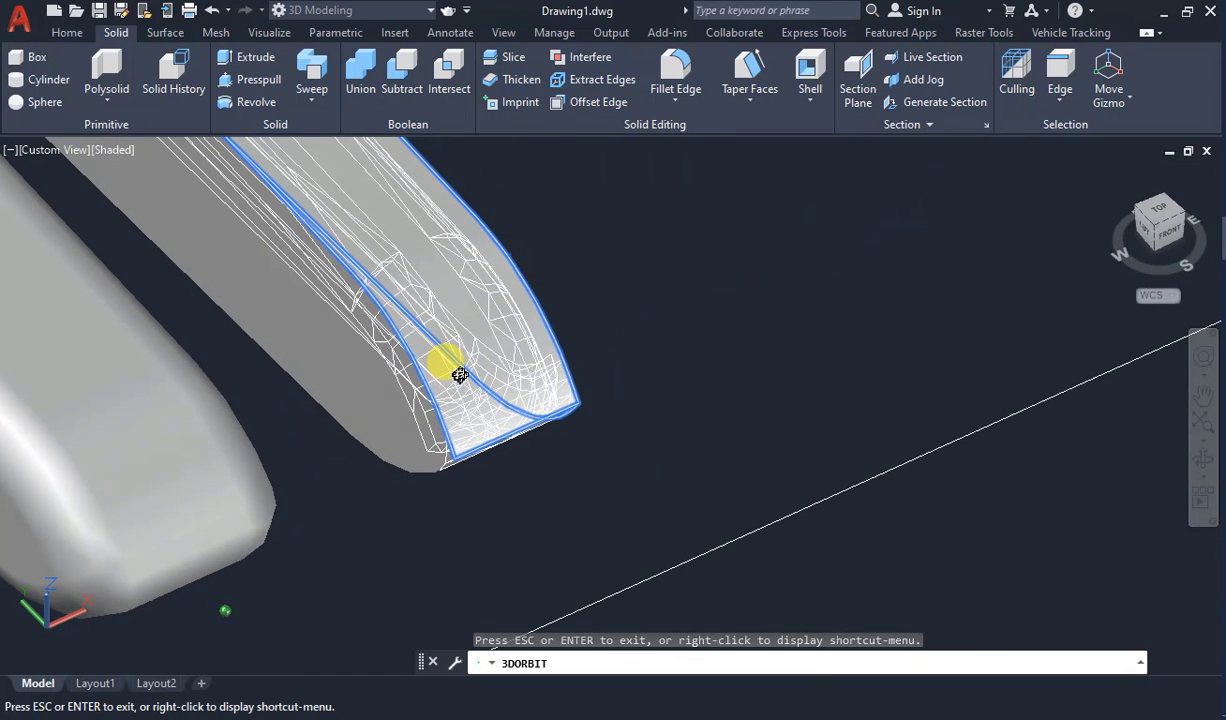
{"action": "key", "text": "Escape"}
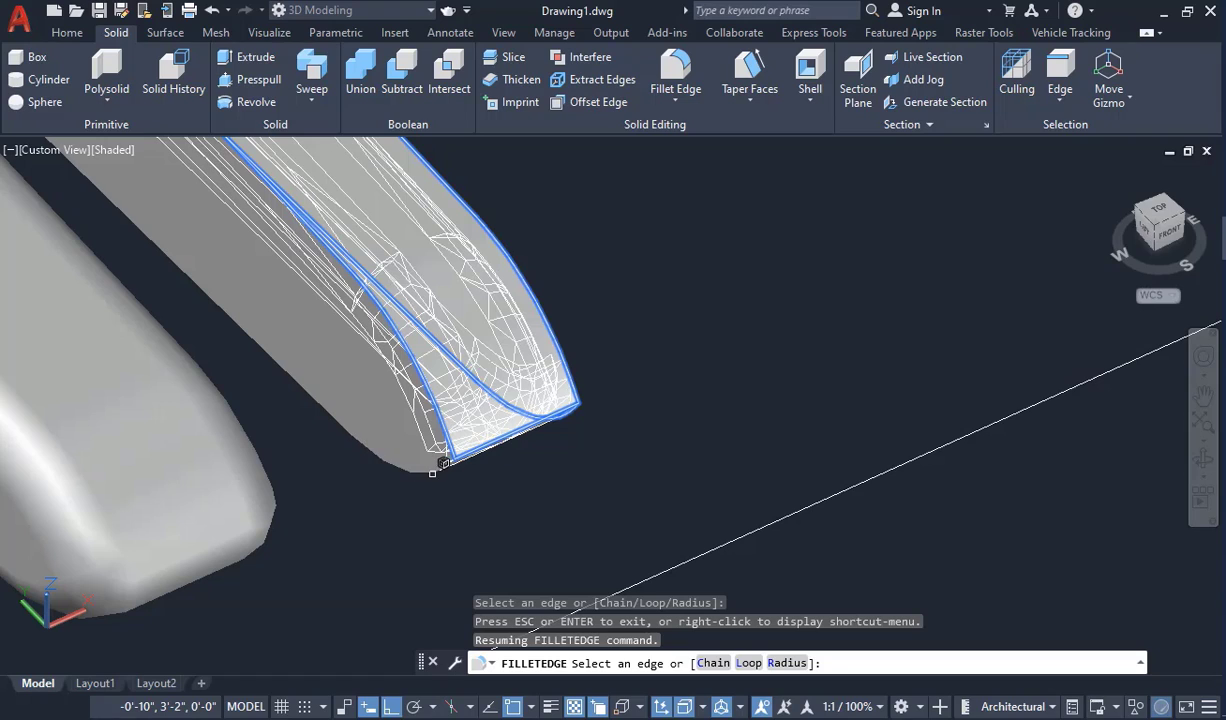
{"action": "left_click", "coordinate": [428, 472]}
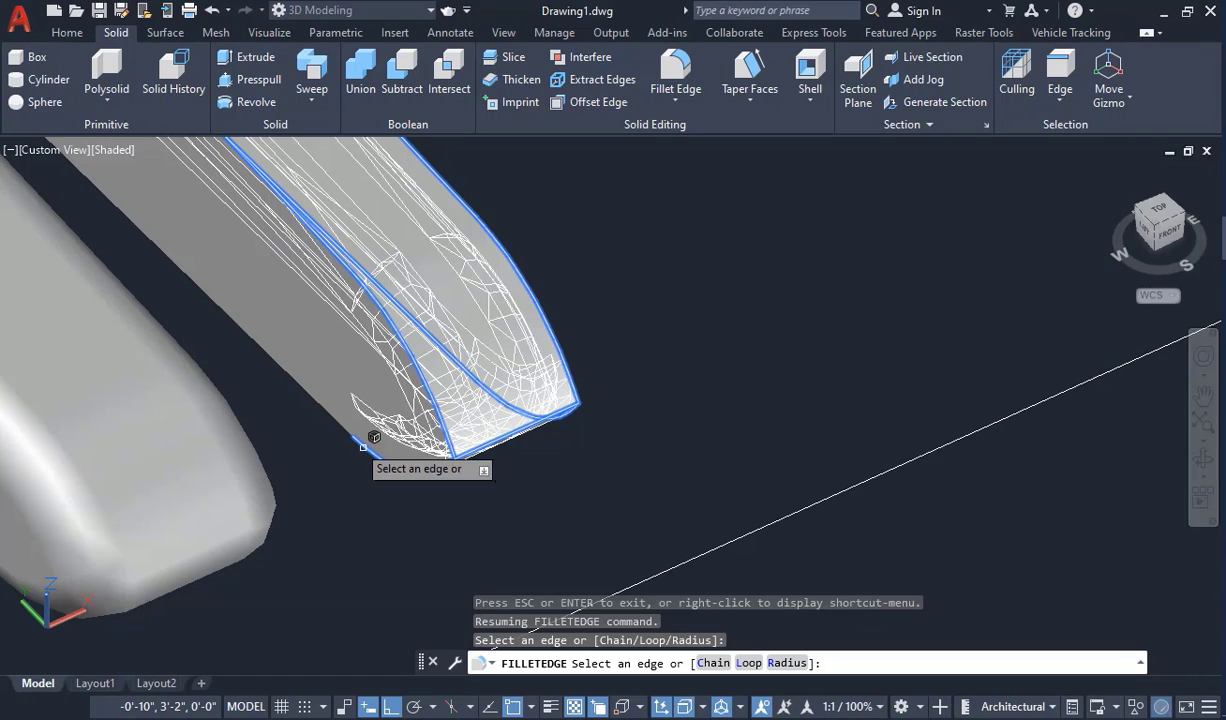
{"action": "left_click", "coordinate": [316, 398]}
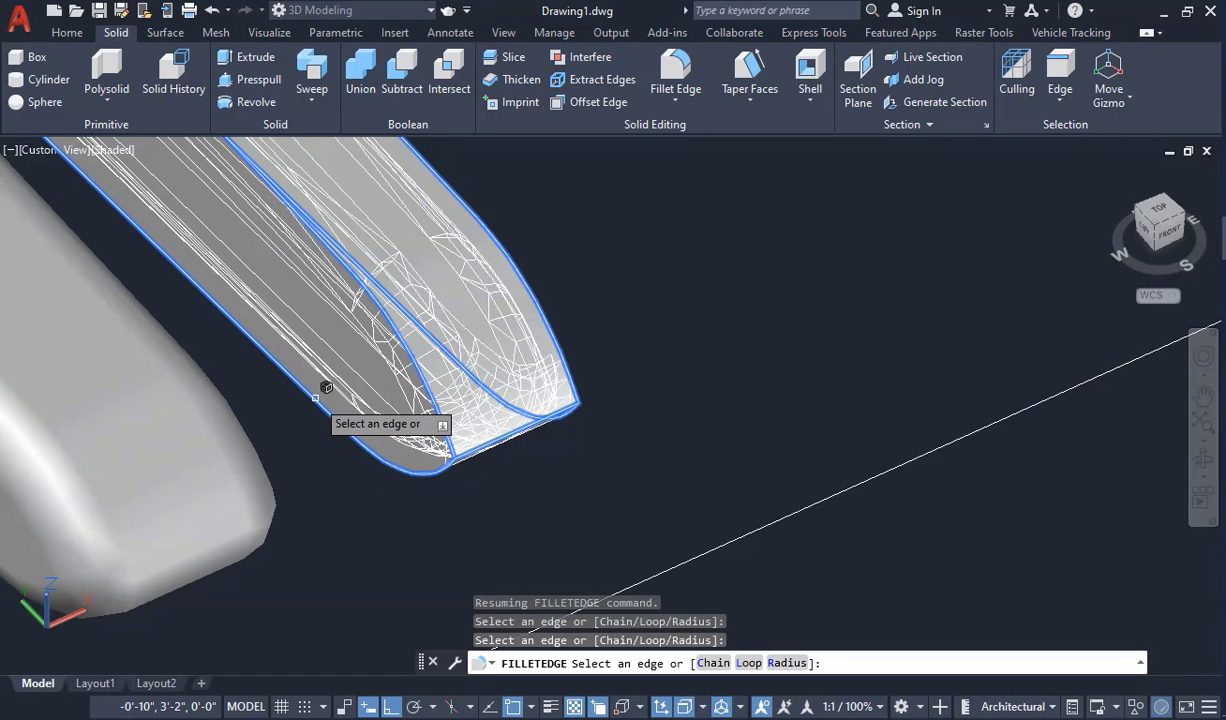
{"action": "right_click", "coordinate": [316, 399]}
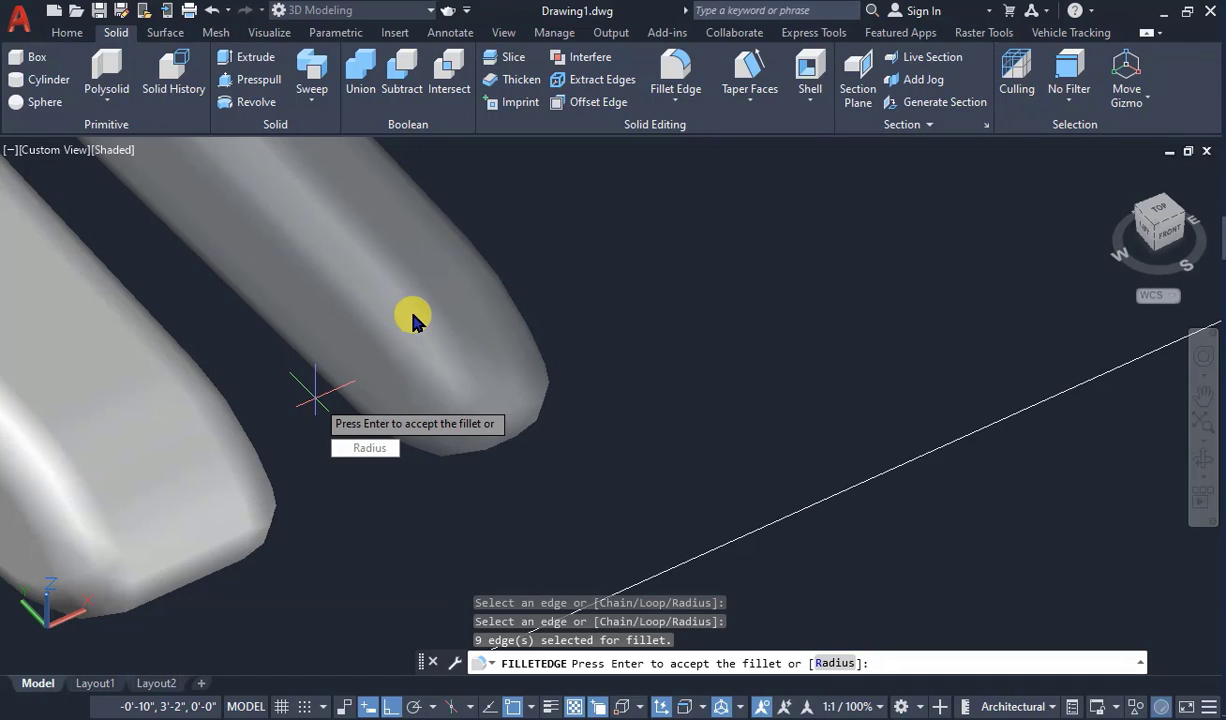
{"action": "key", "text": "Return"}
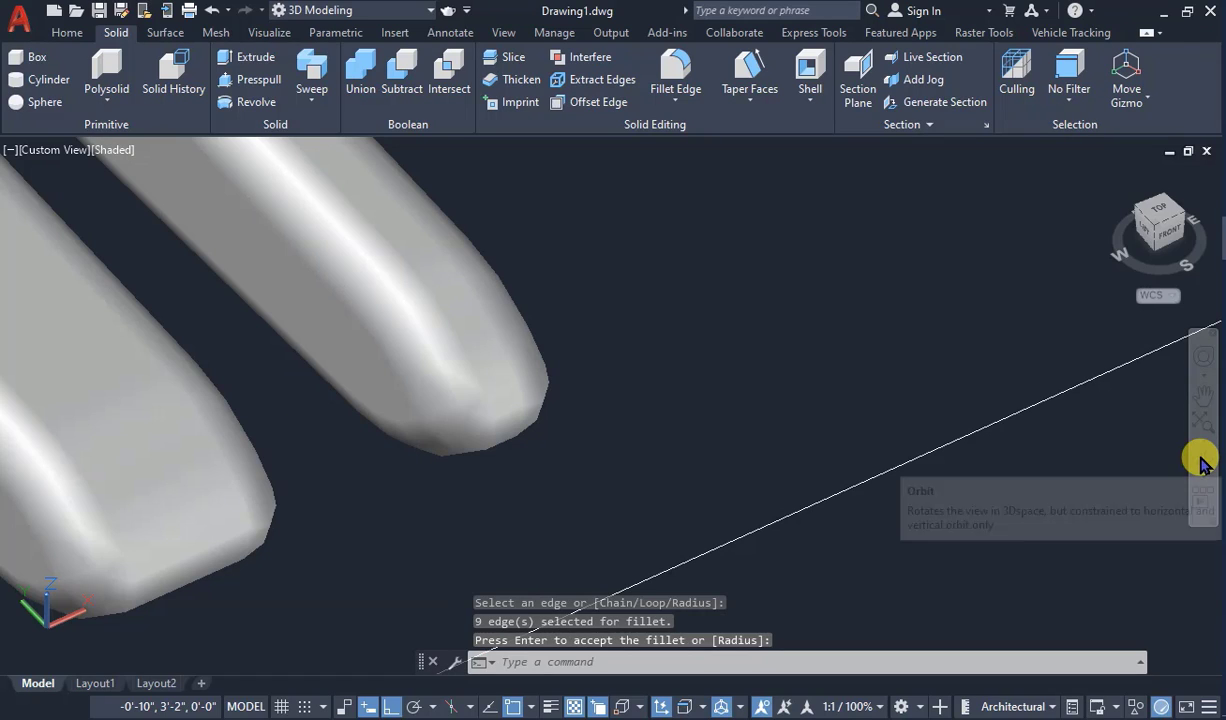
- Start an edge fillet with a 0.03 inch radius on the outer band, selecting the outer and inner upper edges of its short arm
{"action": "left_click", "coordinate": [1203, 458]}
{"action": "left_click_drag", "start_coordinate": [712, 328], "coordinate": [776, 453]}
{"action": "left_click", "coordinate": [675, 62]}
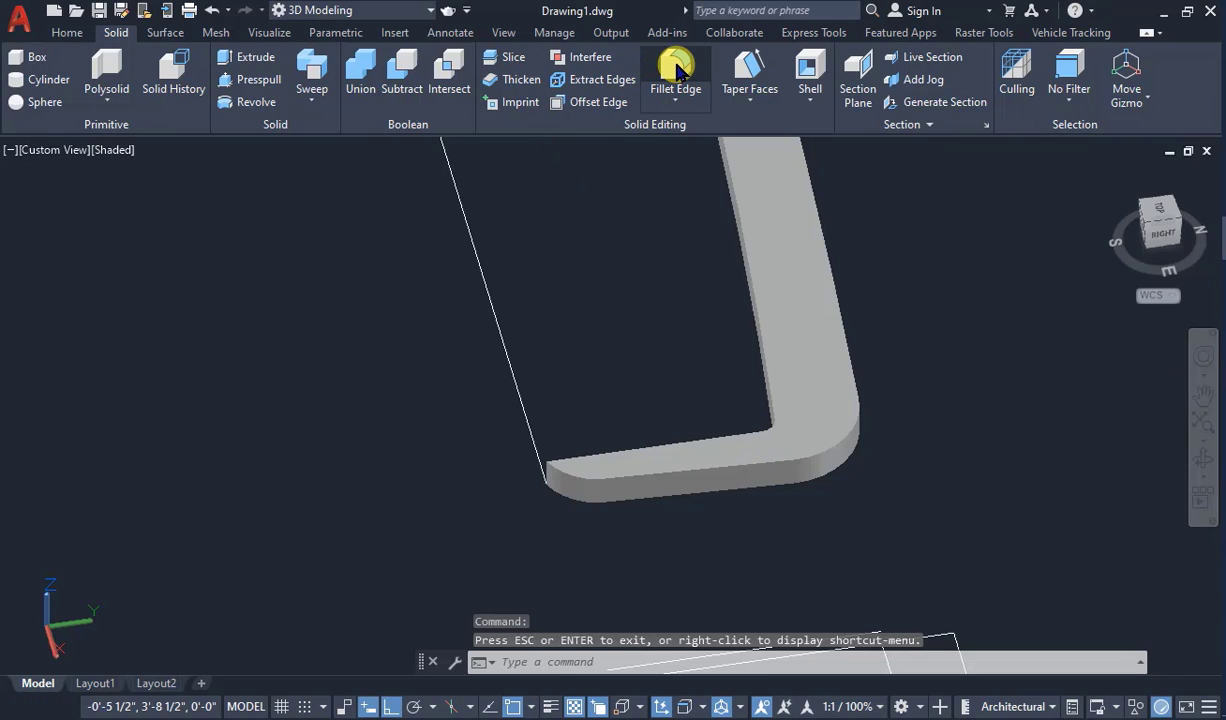
{"action": "left_click", "coordinate": [800, 663]}
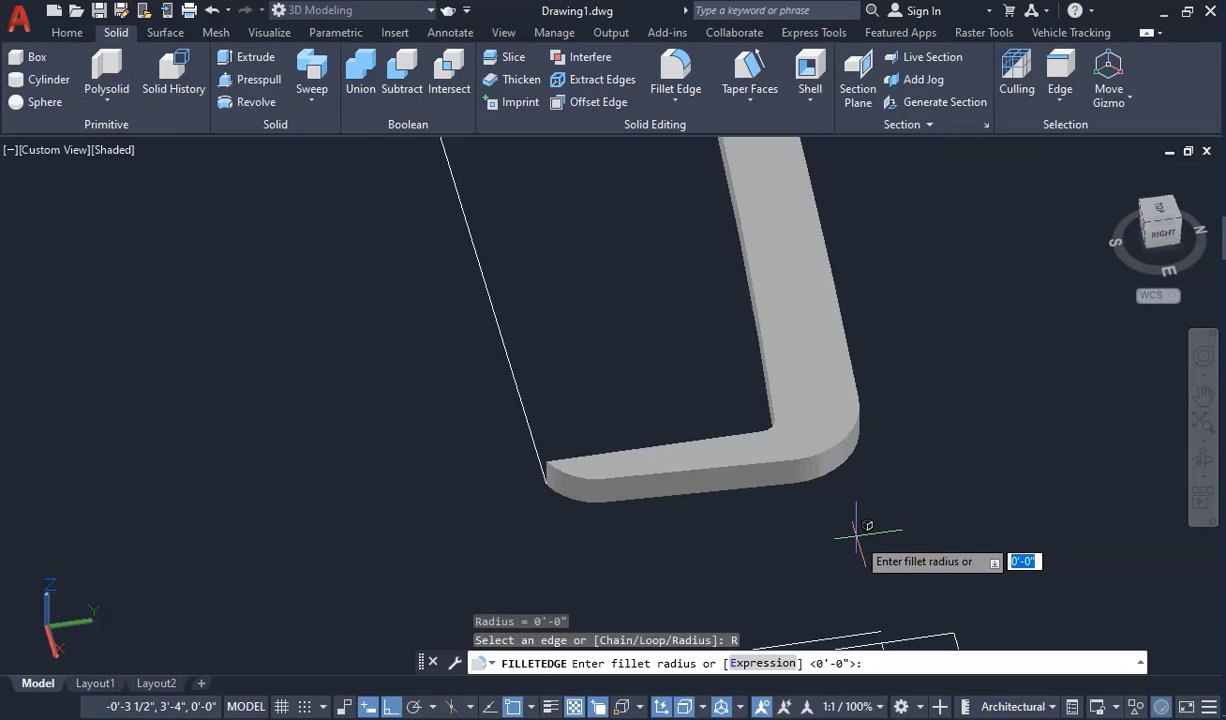
{"action": "key", "text": "Return"}
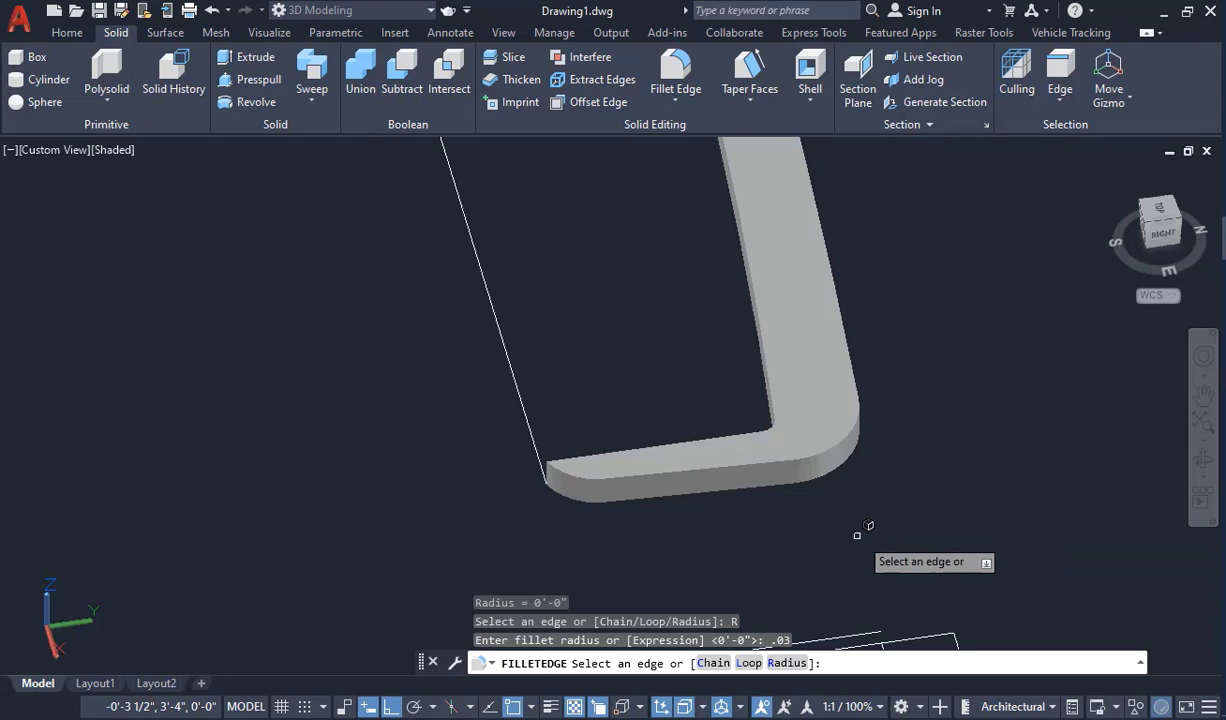
{"action": "scroll", "coordinate": [685, 492], "scroll_direction": "up", "scroll_amount": 5}
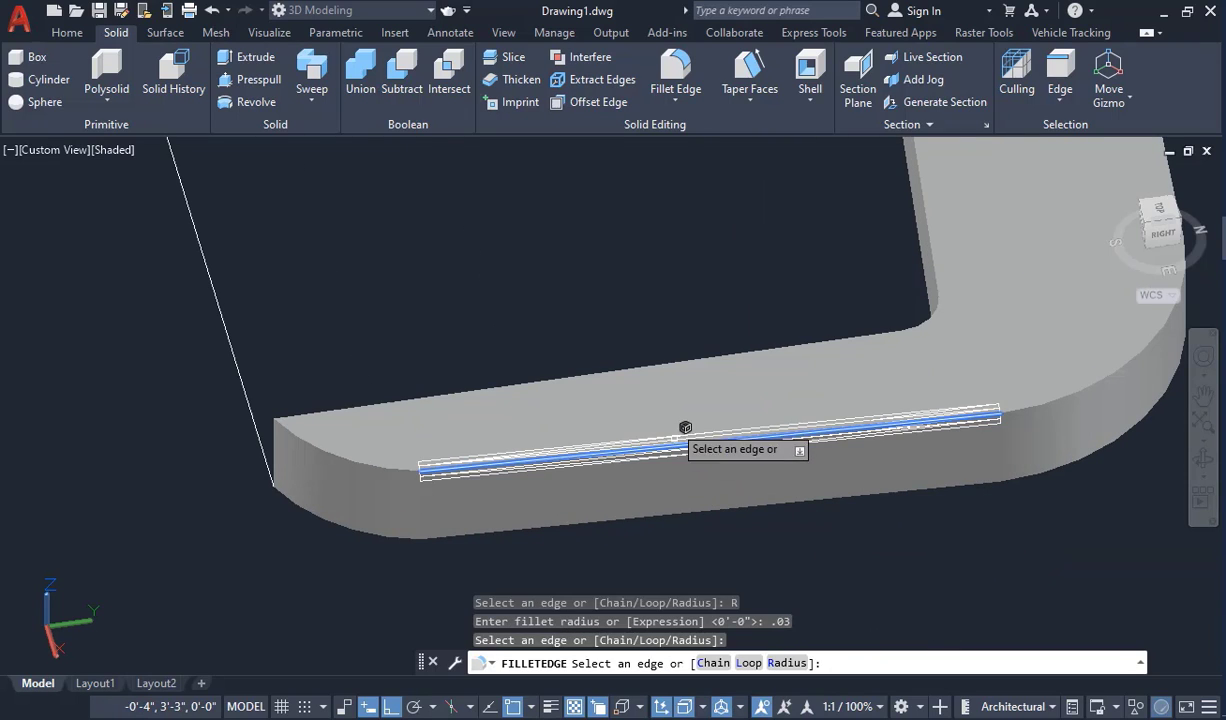
{"action": "left_click", "coordinate": [684, 360]}
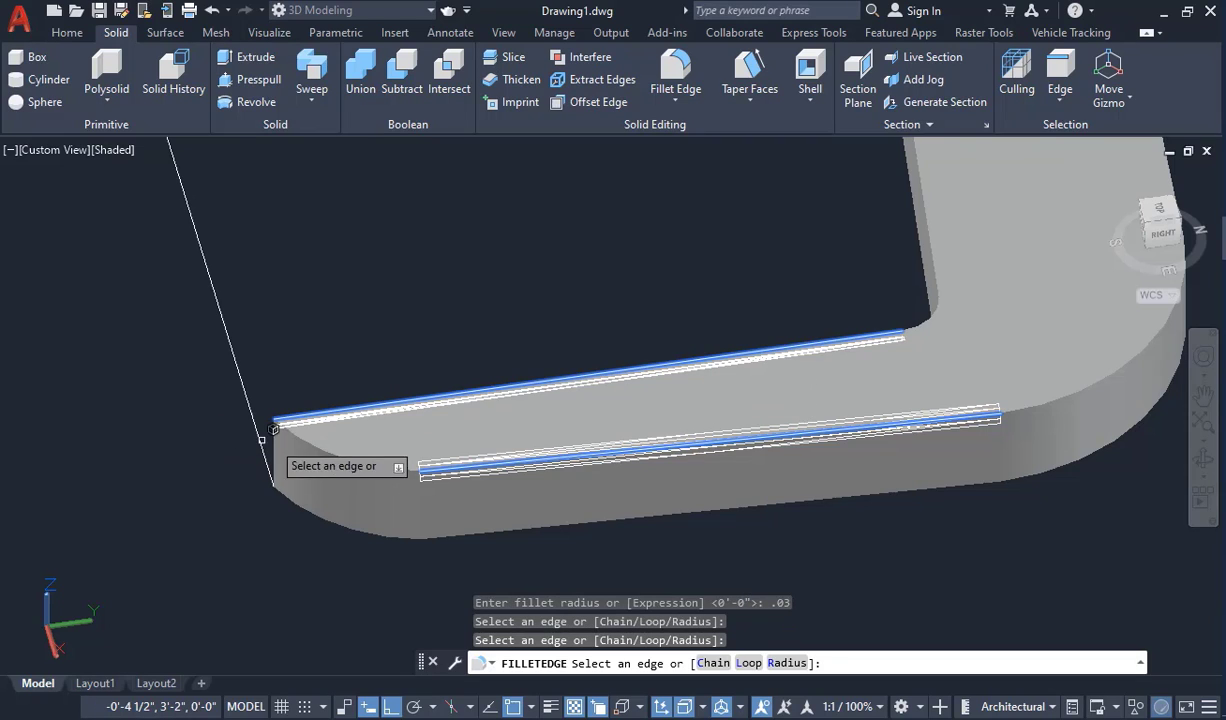
- Add the short arm's tip and lower outer edges, the rounded corner edges, and the band's inner upper edge to the fillet selection
{"action": "left_click", "coordinate": [321, 445]}
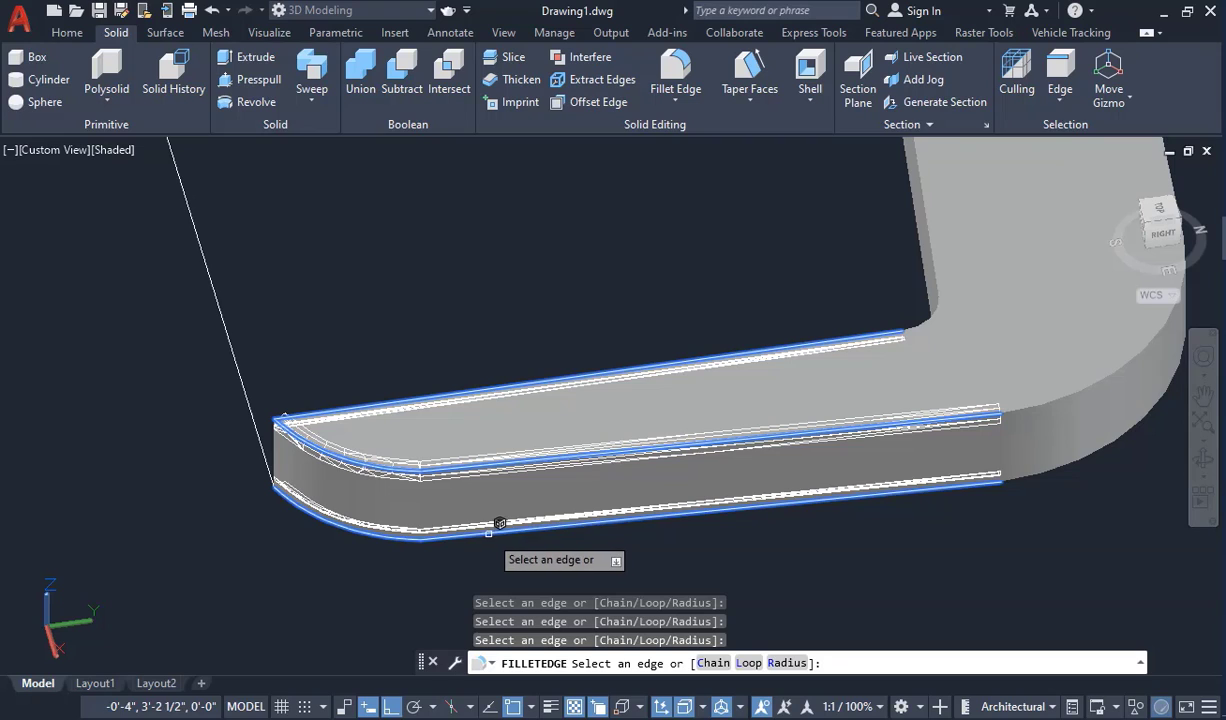
{"action": "left_click", "coordinate": [498, 522]}
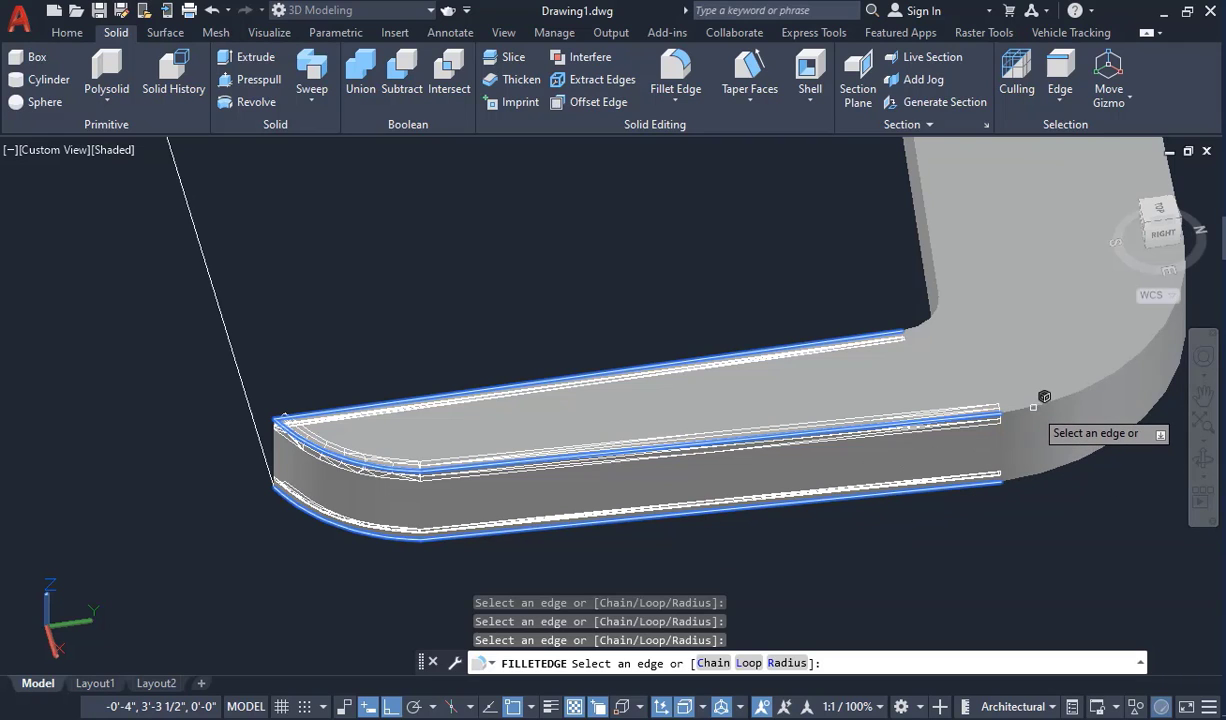
{"action": "left_click", "coordinate": [1040, 405]}
{"action": "left_click", "coordinate": [1058, 473]}
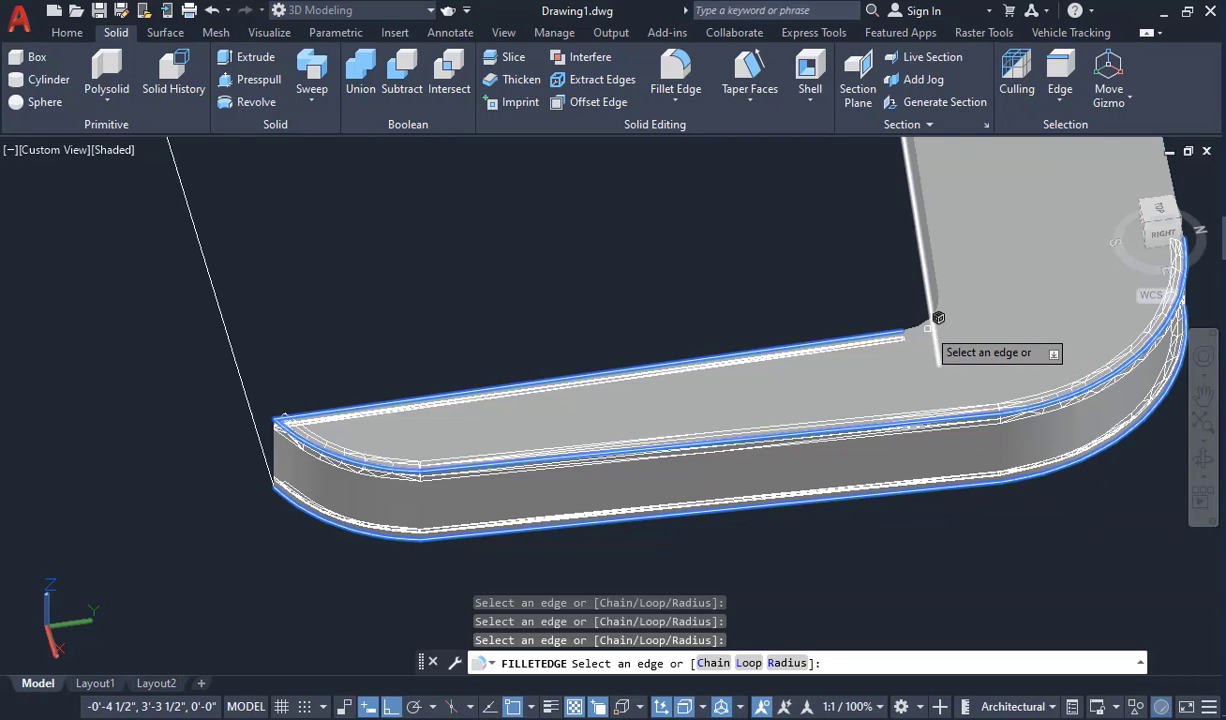
{"action": "left_click", "coordinate": [935, 260]}
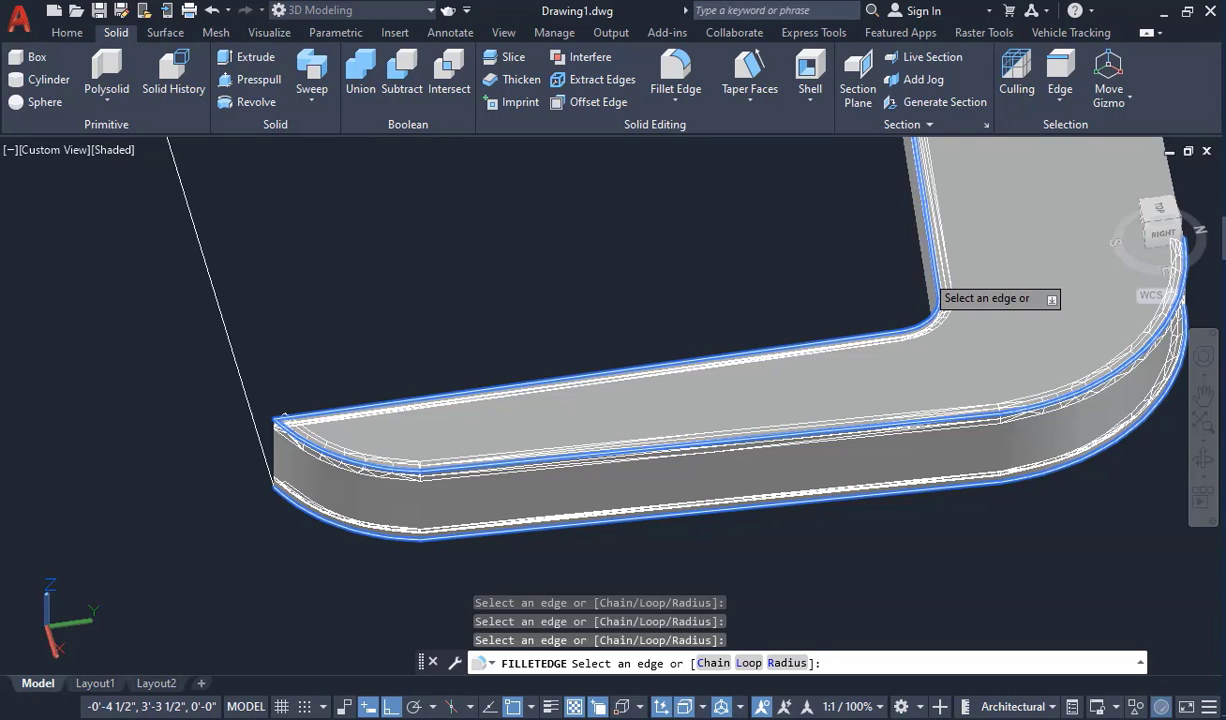
- Add the remaining long outer edges along the band's back to the fillet selection
{"action": "scroll", "coordinate": [800, 312], "scroll_direction": "down", "scroll_amount": 3}
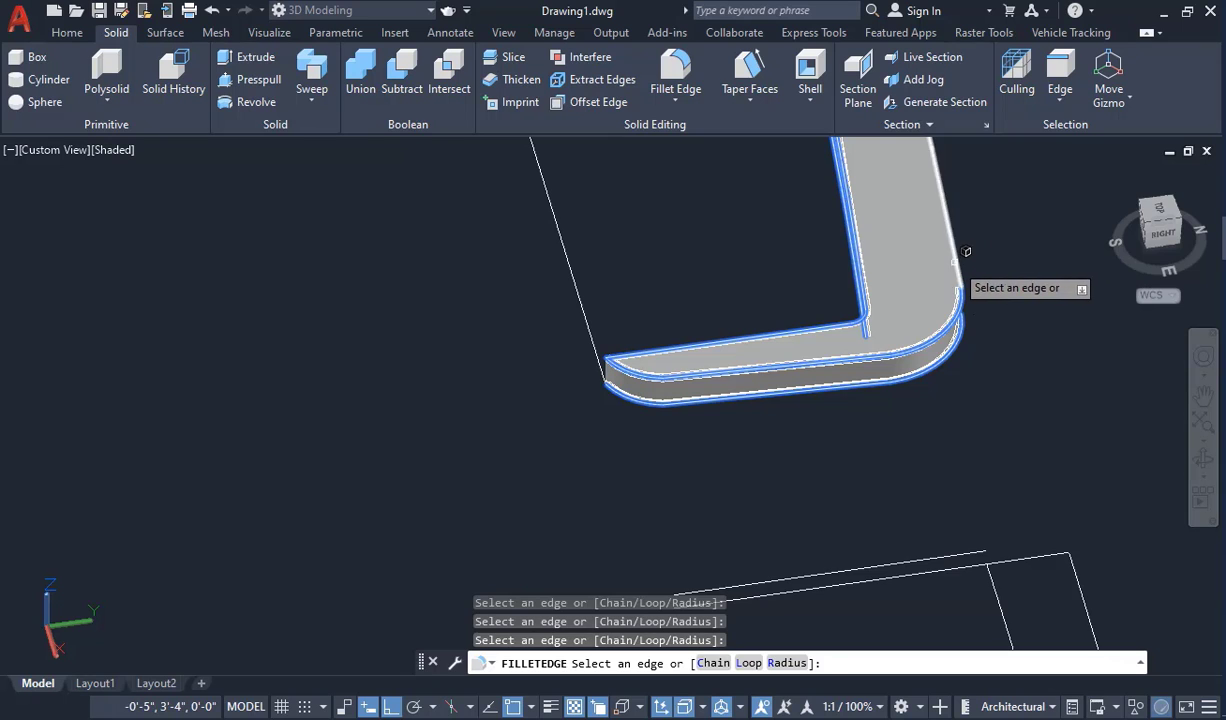
{"action": "left_click", "coordinate": [1200, 460]}
{"action": "left_click_drag", "start_coordinate": [1018, 420], "coordinate": [821, 451]}
{"action": "key", "text": "Escape"}
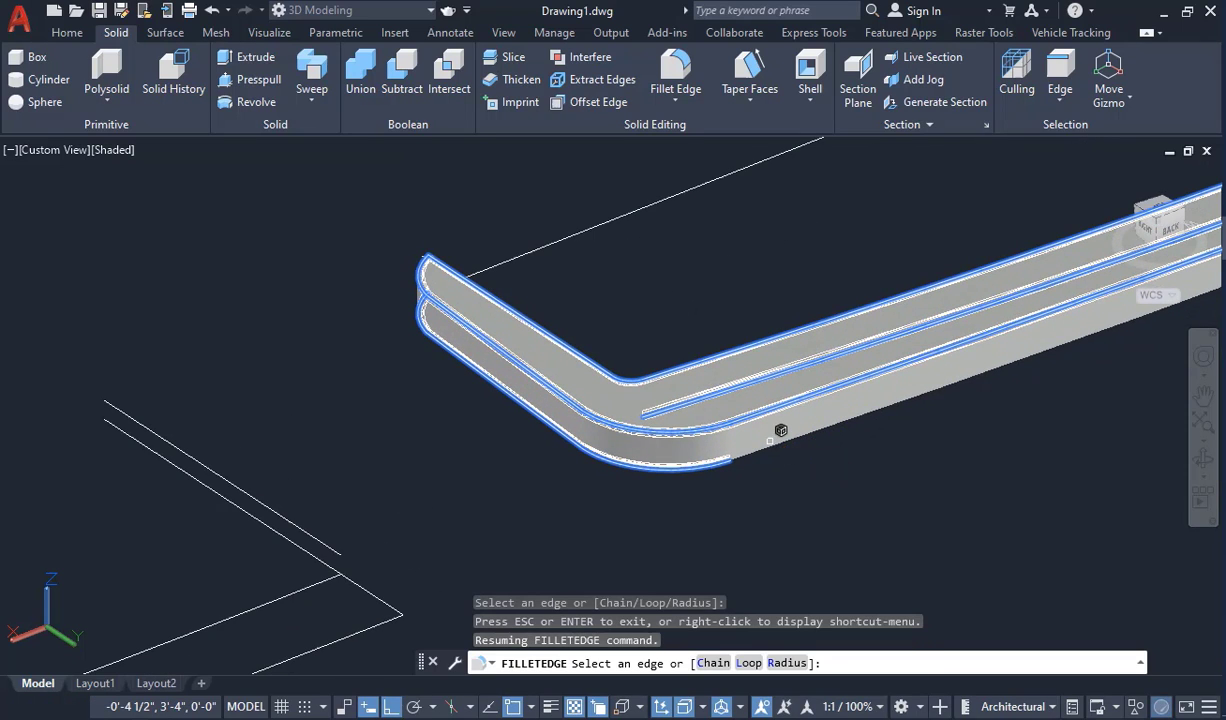
{"action": "scroll", "coordinate": [323, 512], "scroll_direction": "down", "scroll_amount": 3}
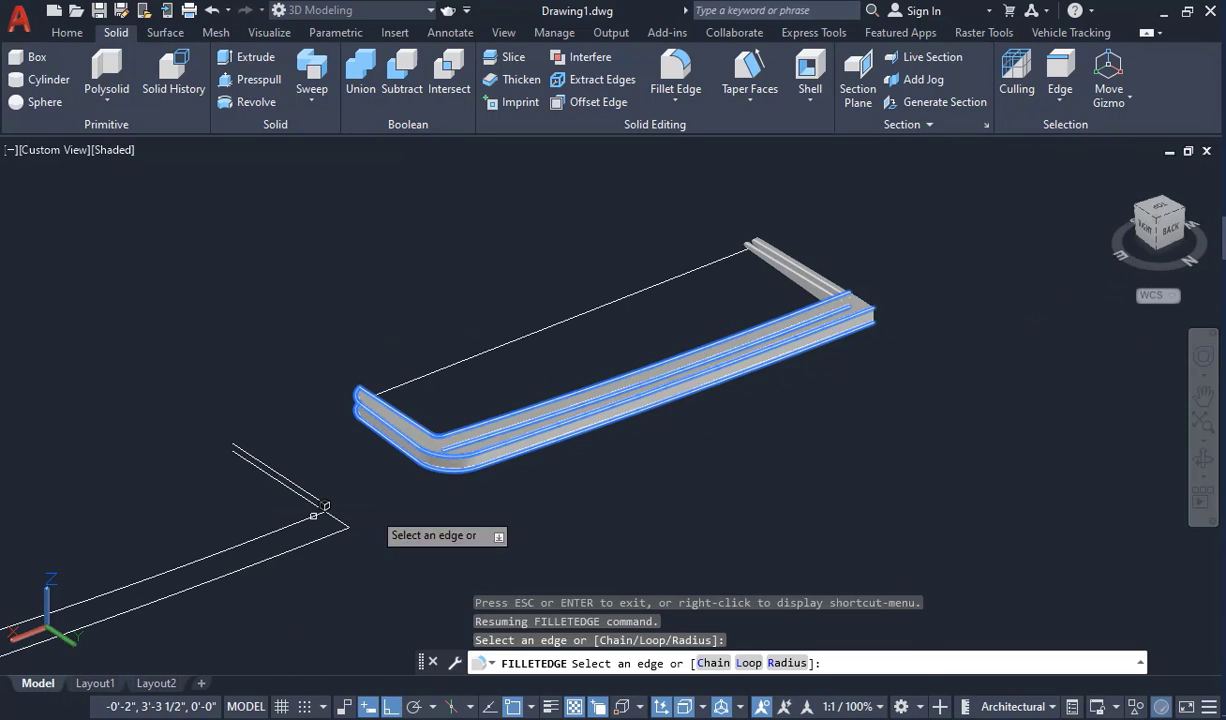
- Add the band's remaining lower inner edges, including the short arm's, to the selection and apply the fillet
{"action": "left_click", "coordinate": [1203, 460]}
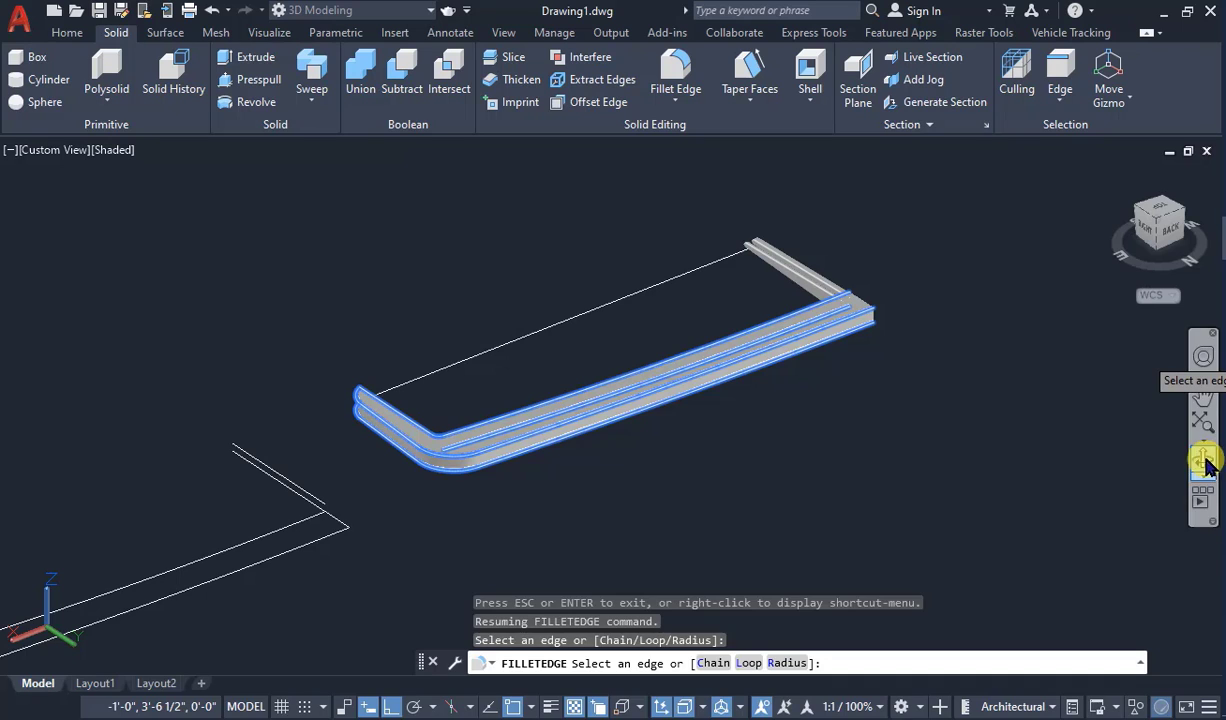
{"action": "left_click_drag", "start_coordinate": [640, 455], "coordinate": [723, 358]}
{"action": "key", "text": "Escape"}
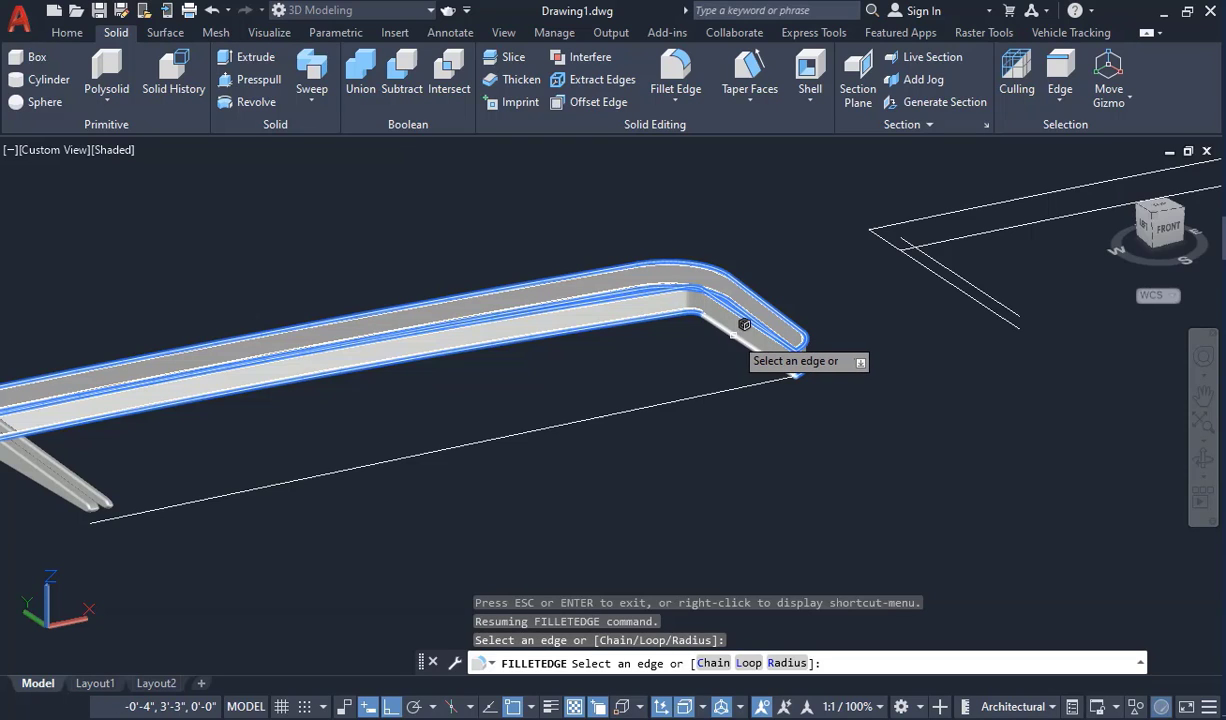
{"action": "left_click", "coordinate": [744, 324]}
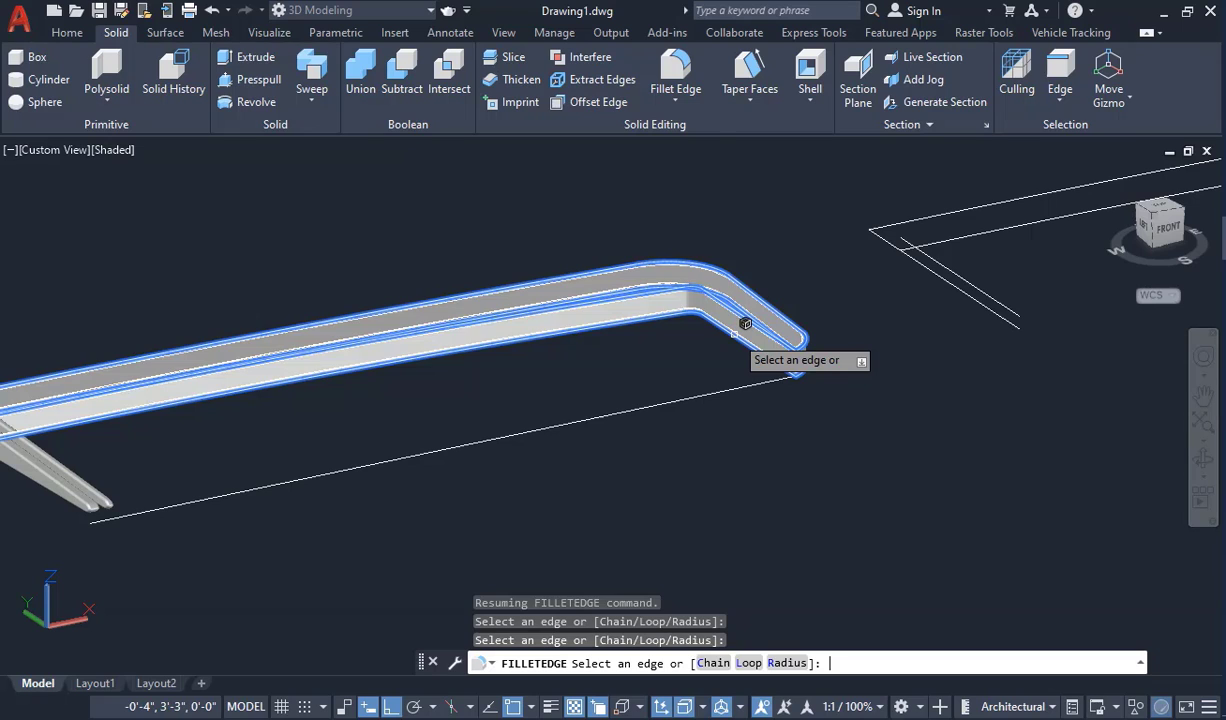
{"action": "right_click", "coordinate": [736, 341]}
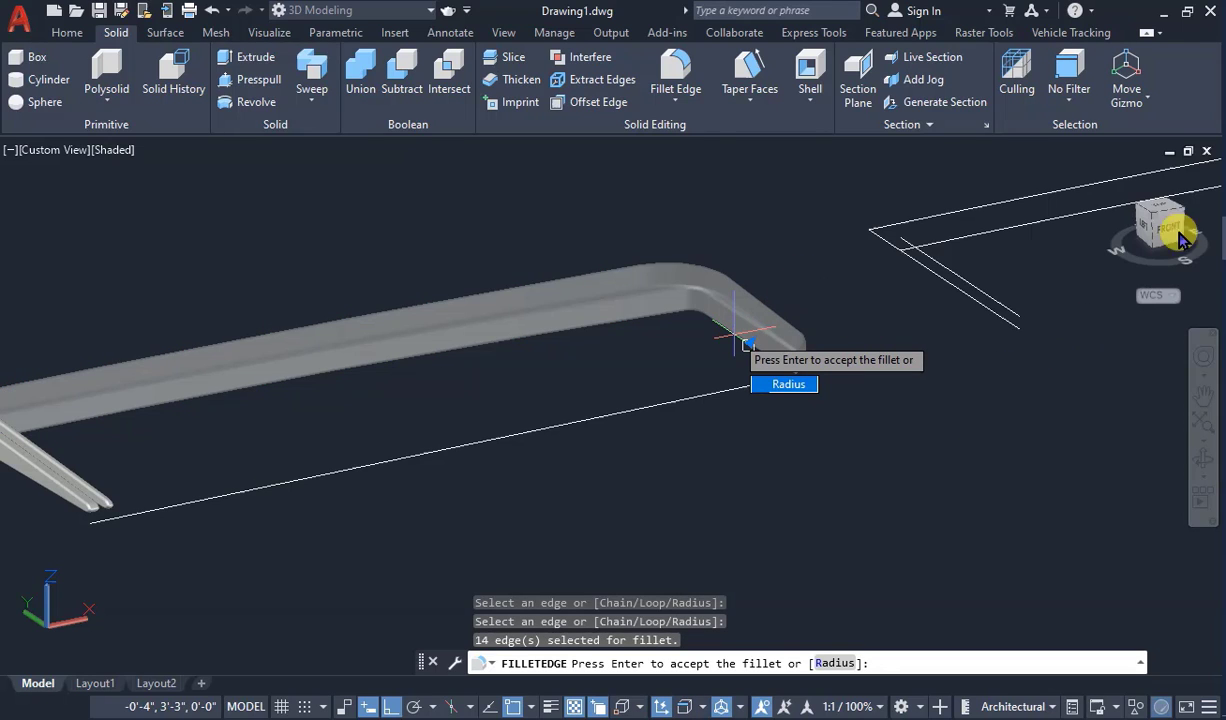
{"action": "left_click", "coordinate": [1201, 460]}
{"action": "mouse_move", "coordinate": [612, 378]}
{"action": "left_mouse_down"}
{"action": "mouse_move", "coordinate": [616, 419]}
{"action": "mouse_move", "coordinate": [597, 304]}
{"action": "mouse_move", "coordinate": [596, 386]}
{"action": "left_mouse_up"}
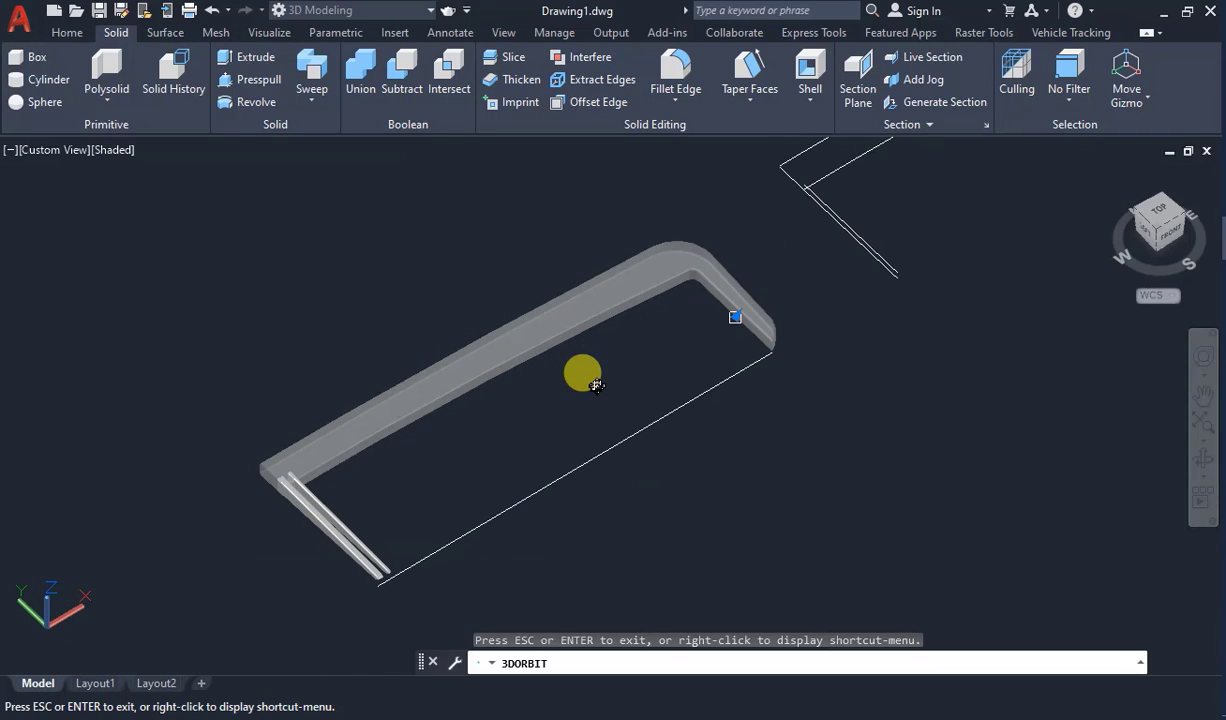
{"action": "key", "text": "Escape"}
- Examine the filleted outer band at its rounded corner and at its junction with the two bars
{"action": "left_click", "coordinate": [1200, 468]}
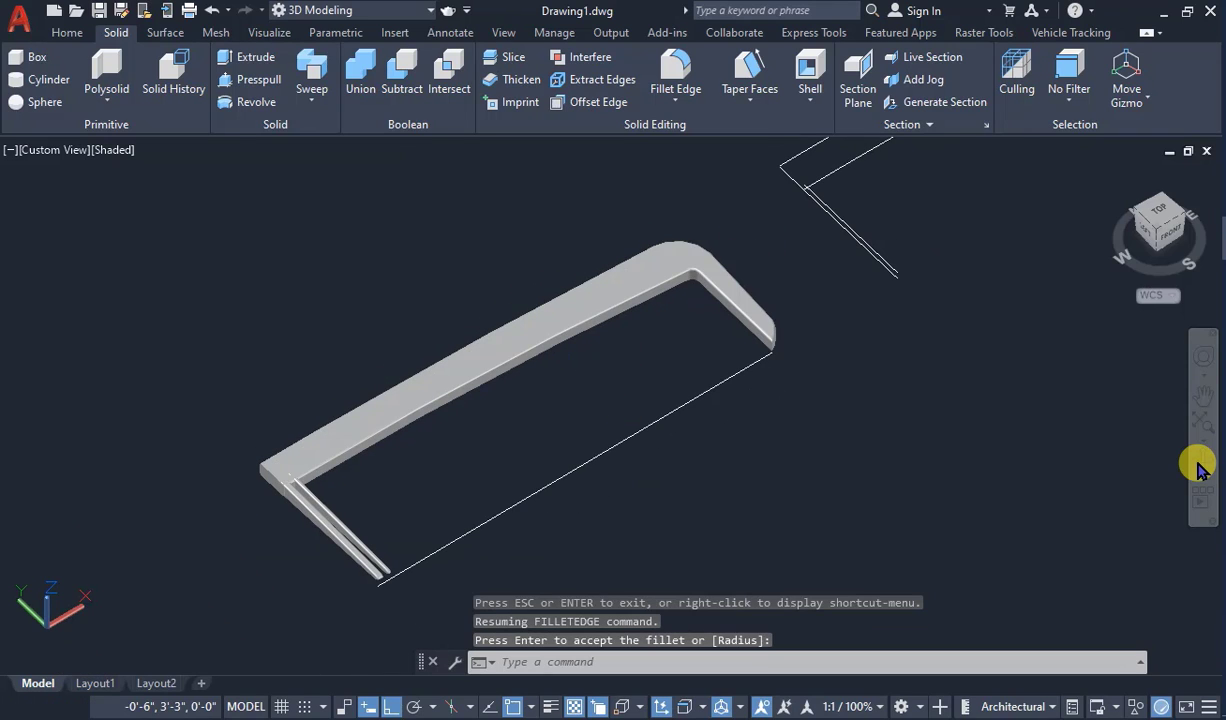
{"action": "scroll", "coordinate": [1010, 320], "scroll_direction": "up", "scroll_amount": 2}
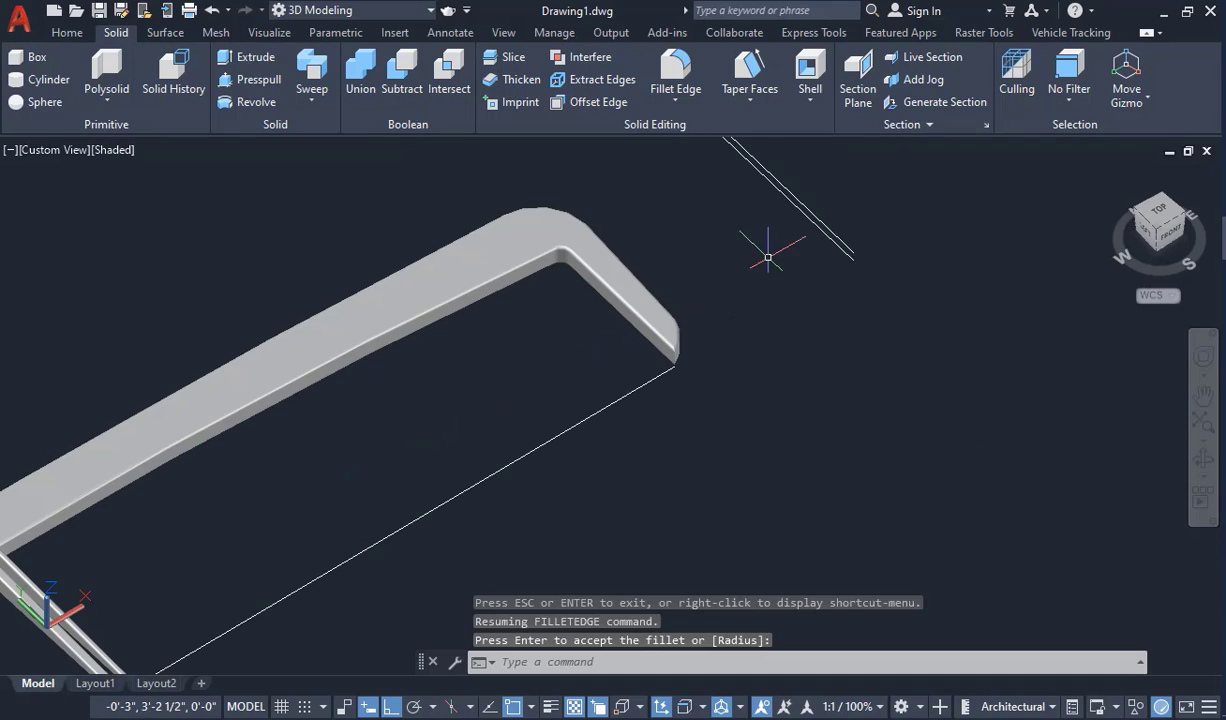
{"action": "scroll", "coordinate": [507, 196], "scroll_direction": "up", "scroll_amount": 3}
{"action": "scroll", "coordinate": [830, 234], "scroll_direction": "down", "scroll_amount": 5}
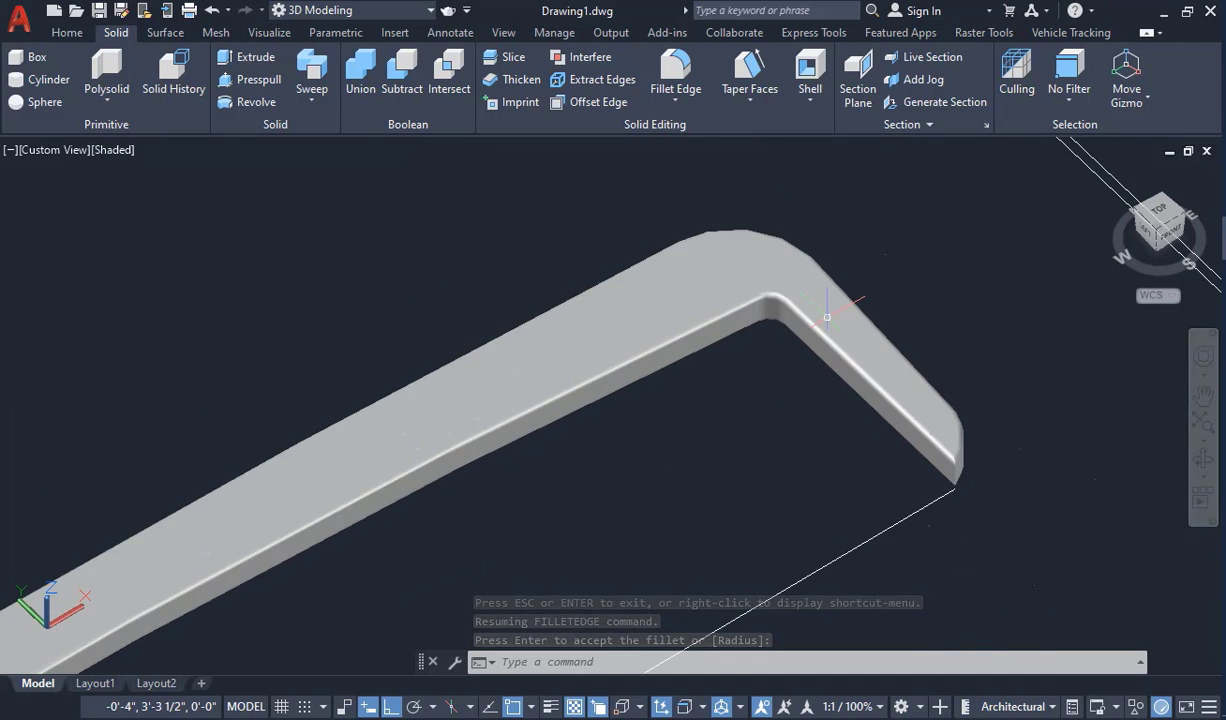
{"action": "scroll", "coordinate": [820, 245], "scroll_direction": "up", "scroll_amount": 6}
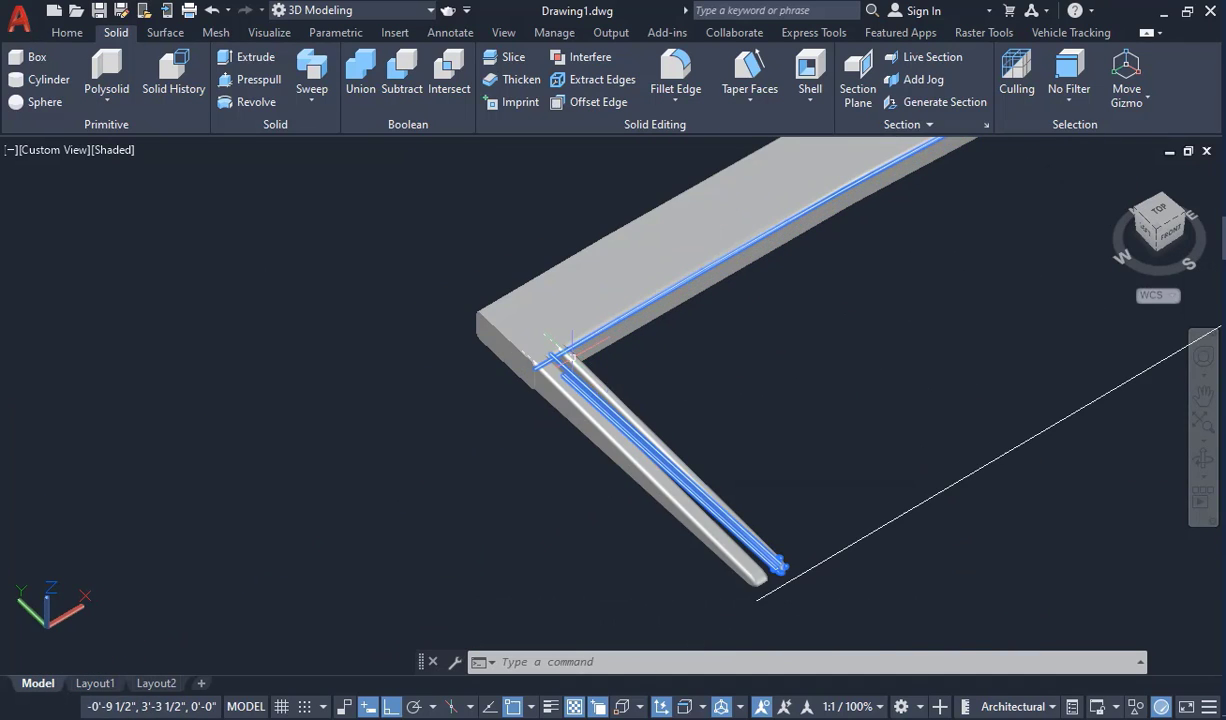
{"action": "scroll", "coordinate": [607, 358], "scroll_direction": "up", "scroll_amount": 2}
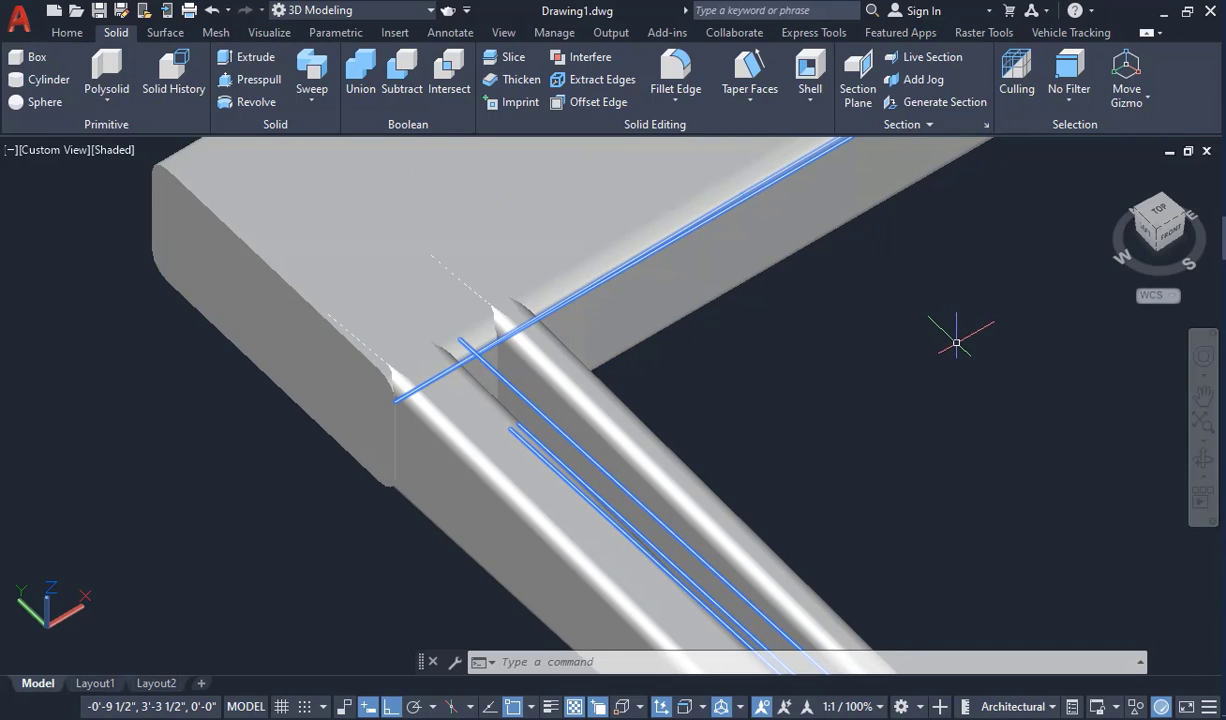
{"action": "scroll", "coordinate": [405, 395], "scroll_direction": "down", "scroll_amount": 4}
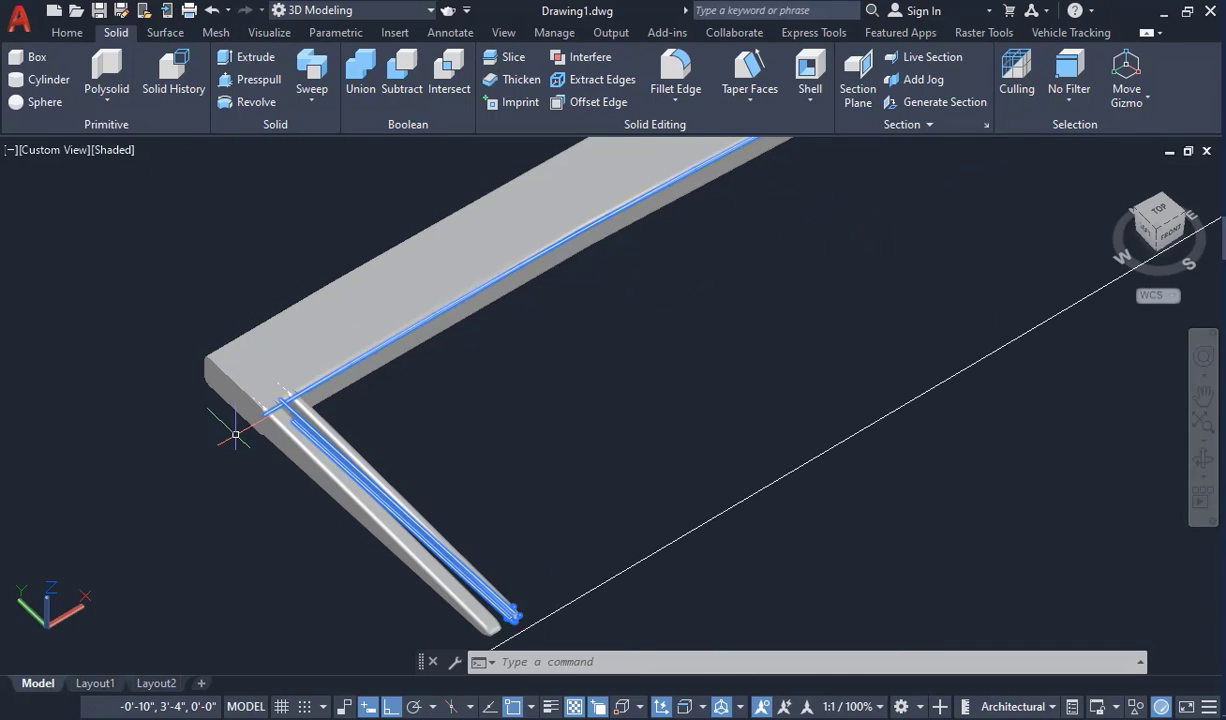
{"action": "left_click", "coordinate": [391, 384]}
{"action": "left_click", "coordinate": [360, 341]}
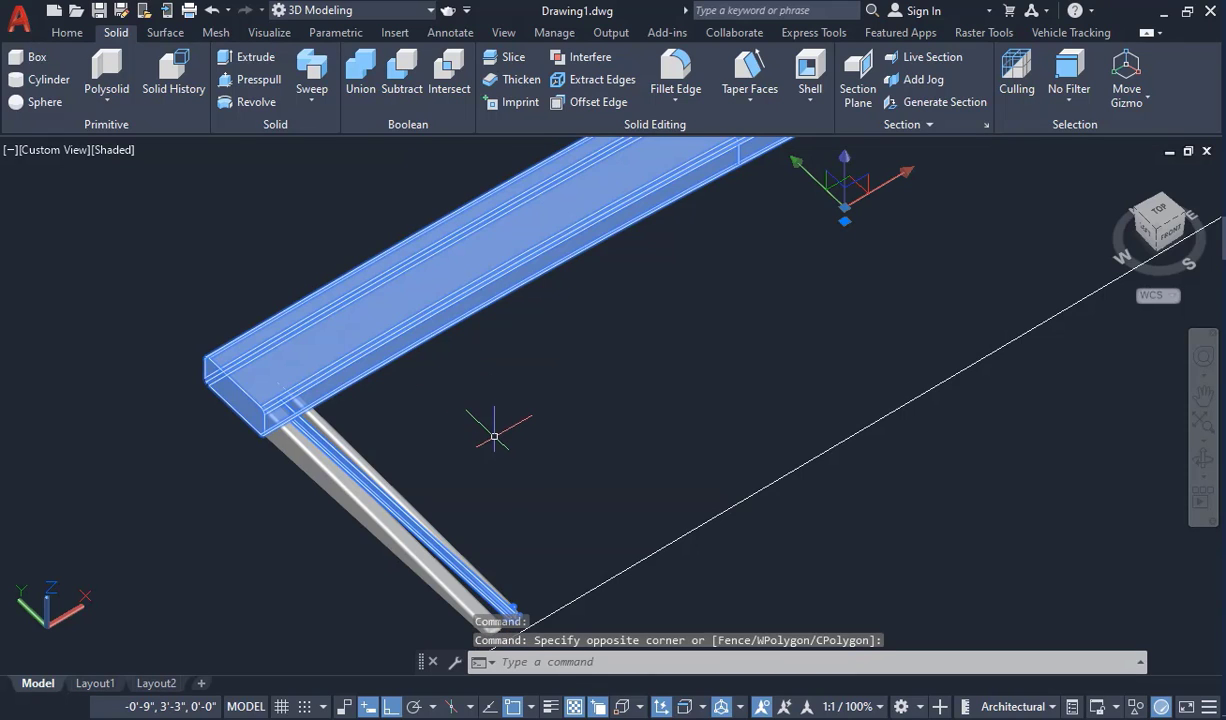
{"action": "key", "text": "Escape"}
{"action": "left_click", "coordinate": [493, 513]}
{"action": "left_click", "coordinate": [336, 464]}
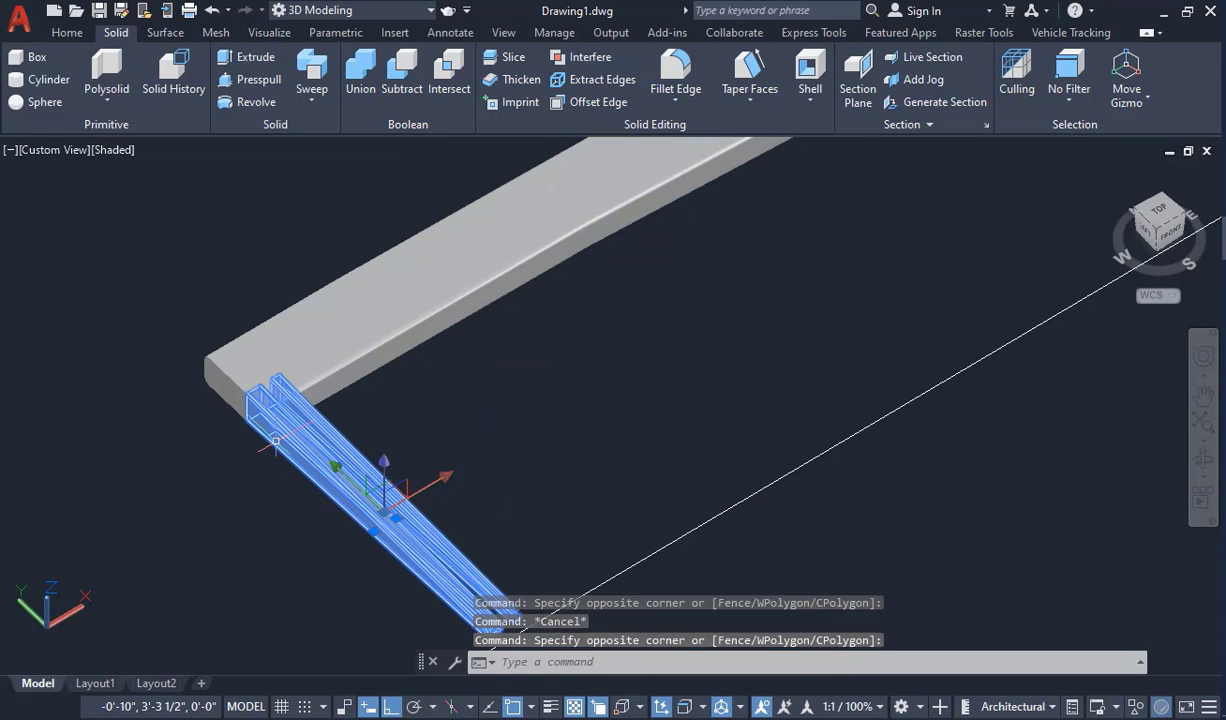
{"action": "key", "text": "Escape"}
{"action": "scroll", "coordinate": [403, 415], "scroll_direction": "down", "scroll_amount": 4}
{"action": "scroll", "coordinate": [611, 358], "scroll_direction": "down", "scroll_amount": 2}
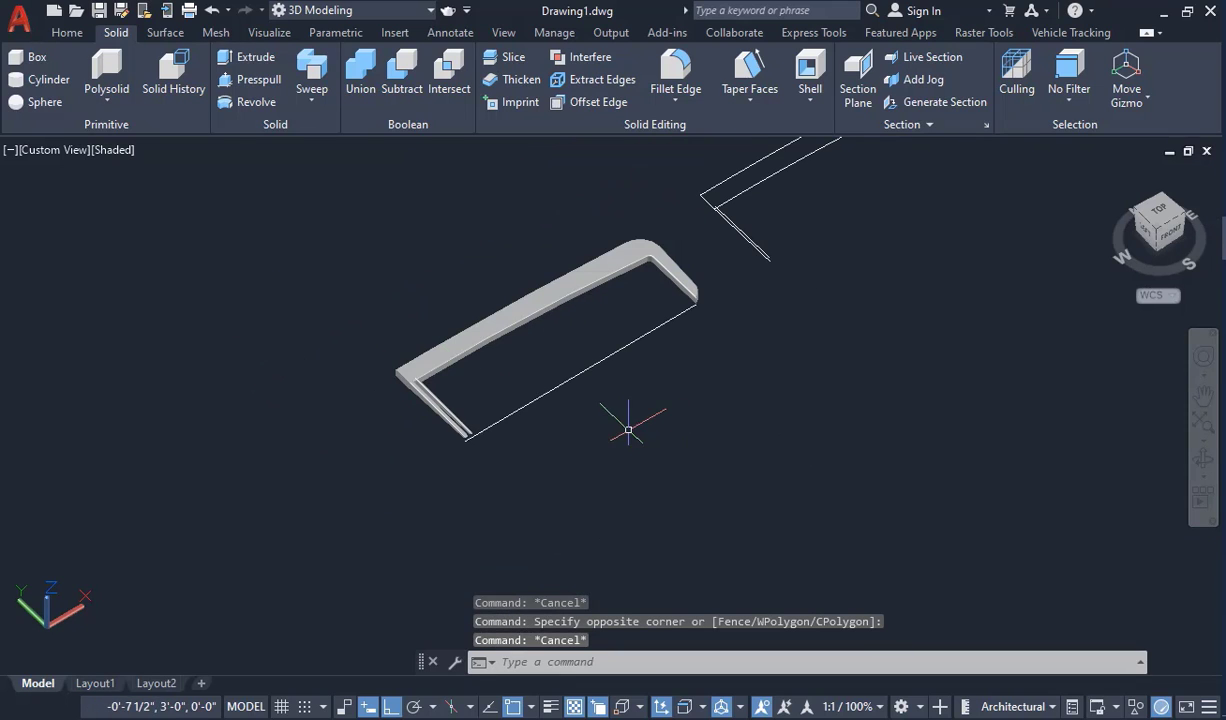
- Mirror the outer band and the straight guide line about the band's cut end beside the bars, keeping the source objects
{"action": "scroll", "coordinate": [429, 386], "scroll_direction": "up", "scroll_amount": 5}
{"action": "left_click", "coordinate": [449, 242]}
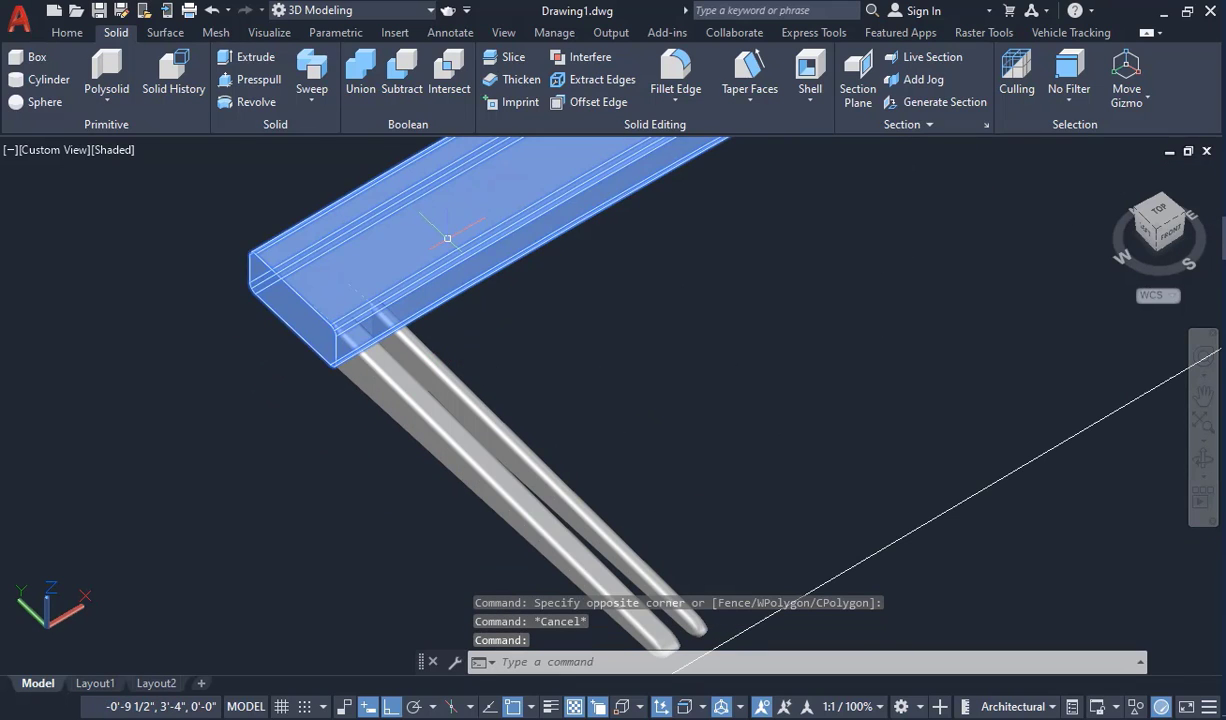
{"action": "scroll", "coordinate": [319, 203], "scroll_direction": "down", "scroll_amount": 3}
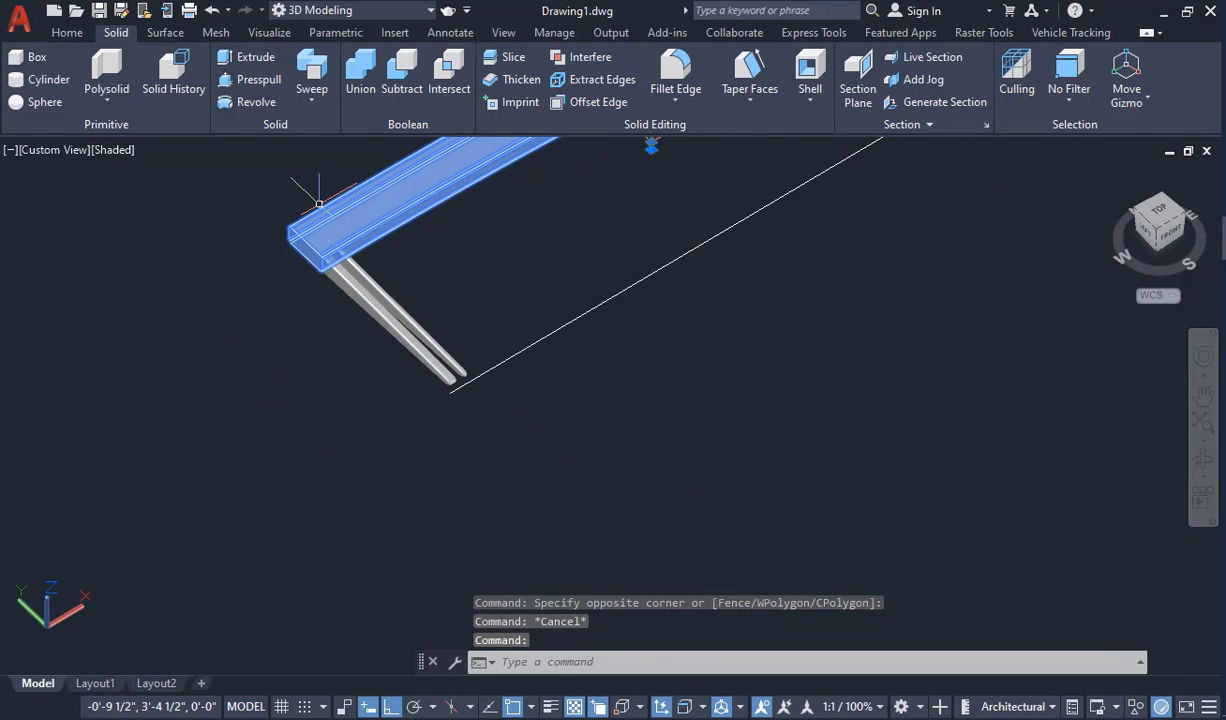
{"action": "left_click", "coordinate": [522, 353]}
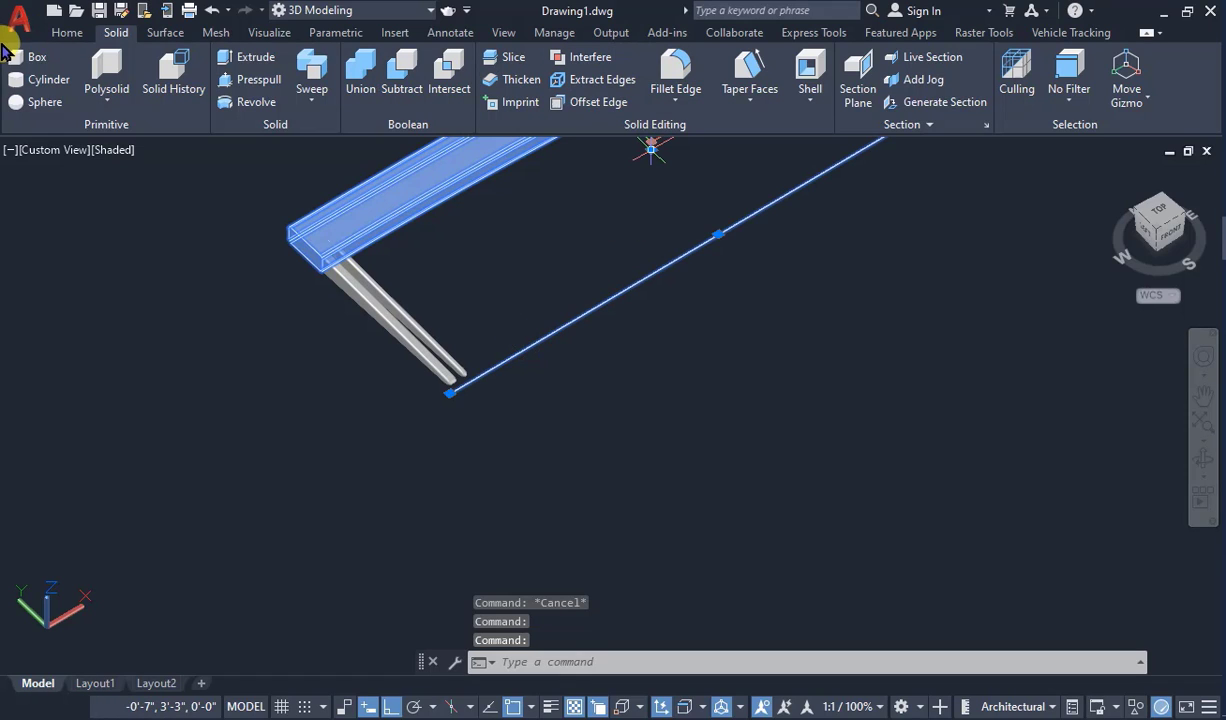
{"action": "left_click", "coordinate": [67, 32]}
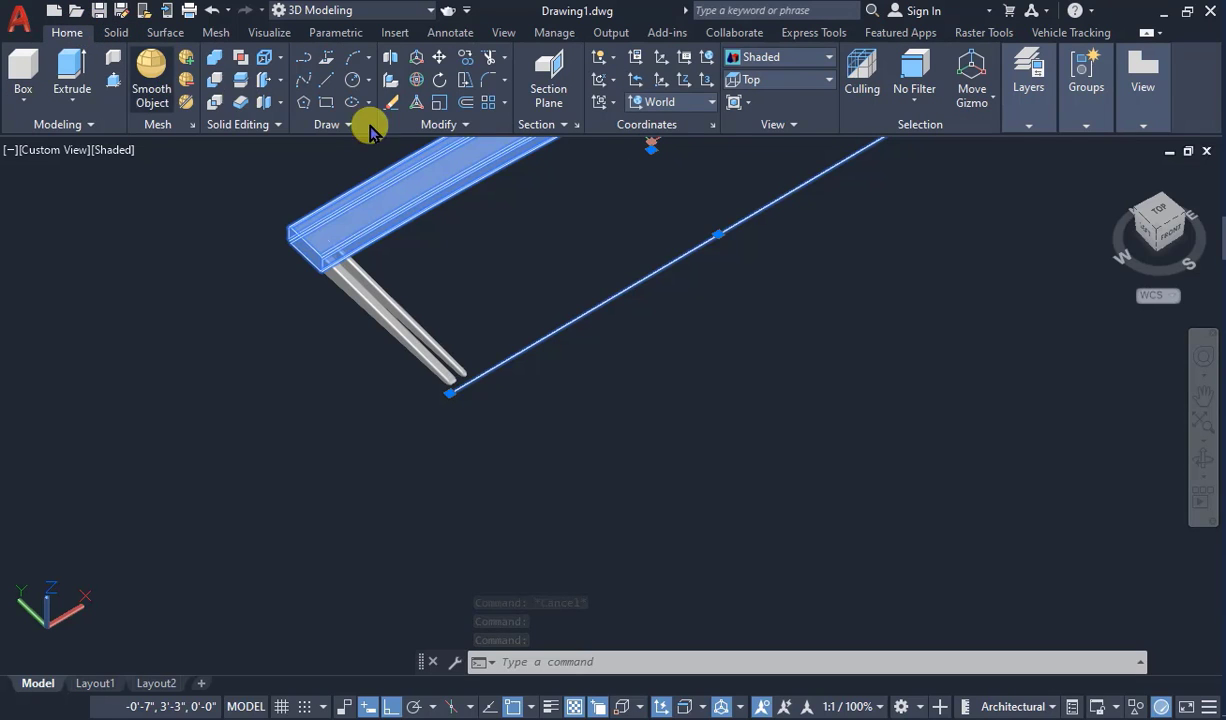
{"action": "left_click", "coordinate": [502, 122]}
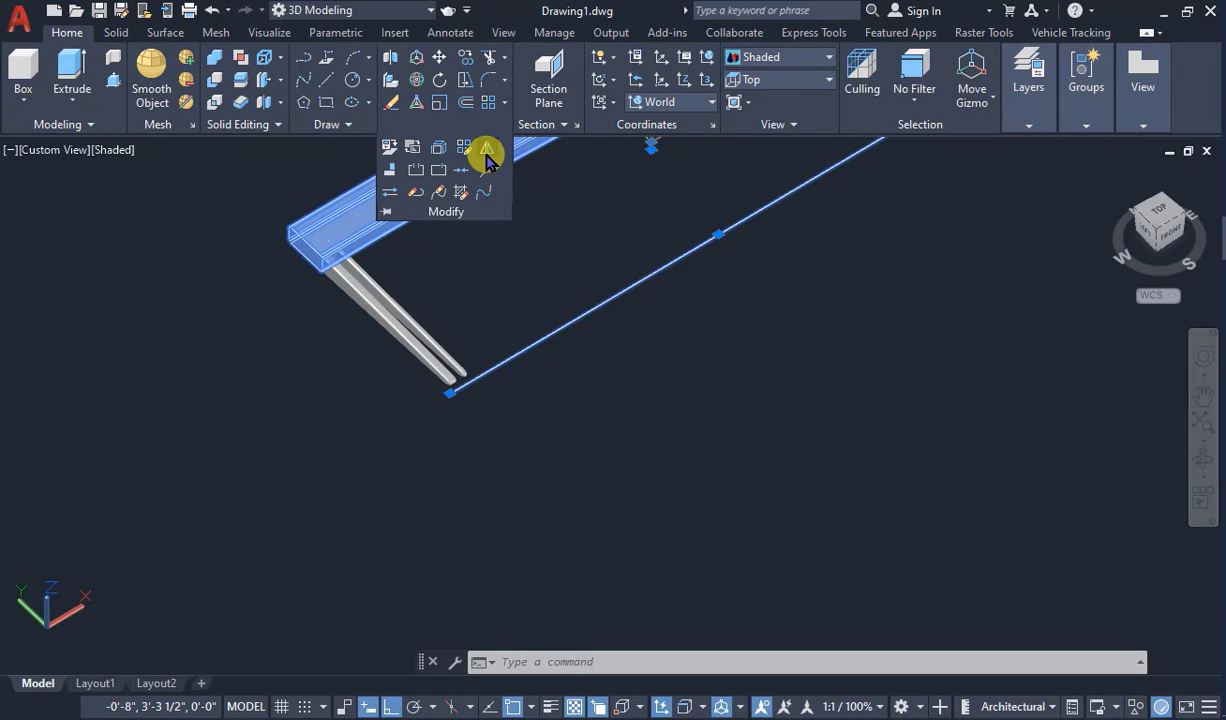
{"action": "left_click", "coordinate": [486, 152]}
{"action": "scroll", "coordinate": [392, 335], "scroll_direction": "down", "scroll_amount": 5}
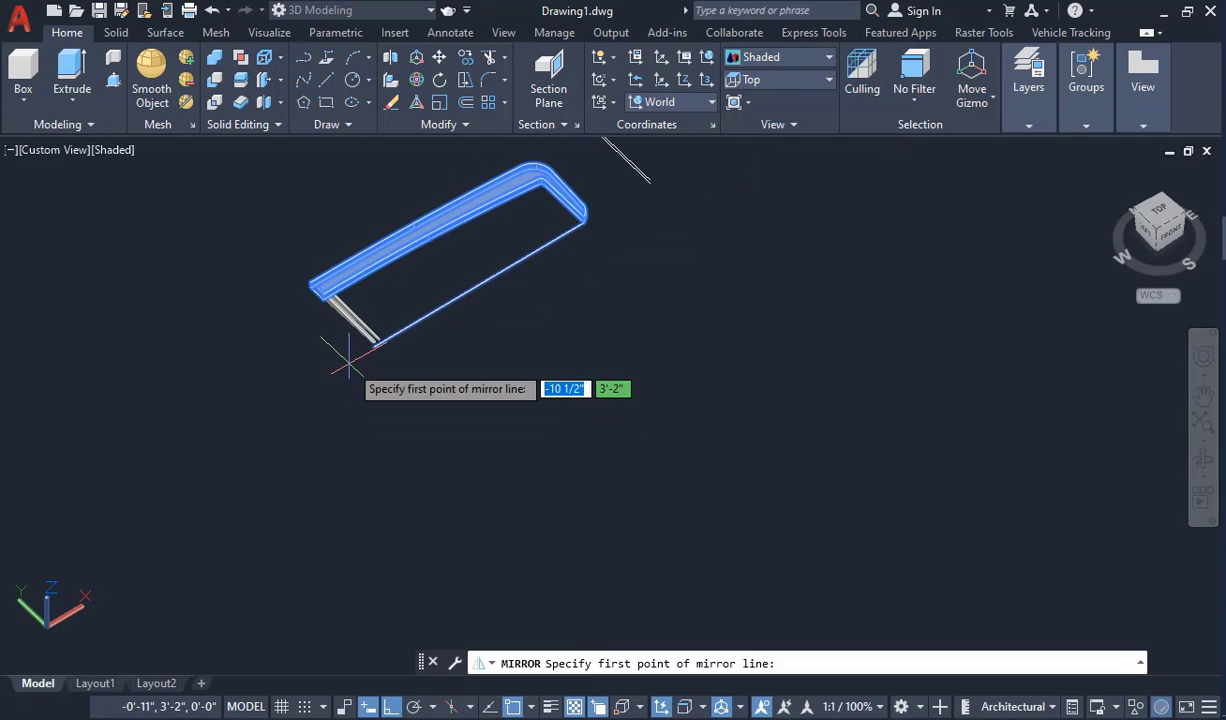
{"action": "scroll", "coordinate": [320, 285], "scroll_direction": "up", "scroll_amount": 5}
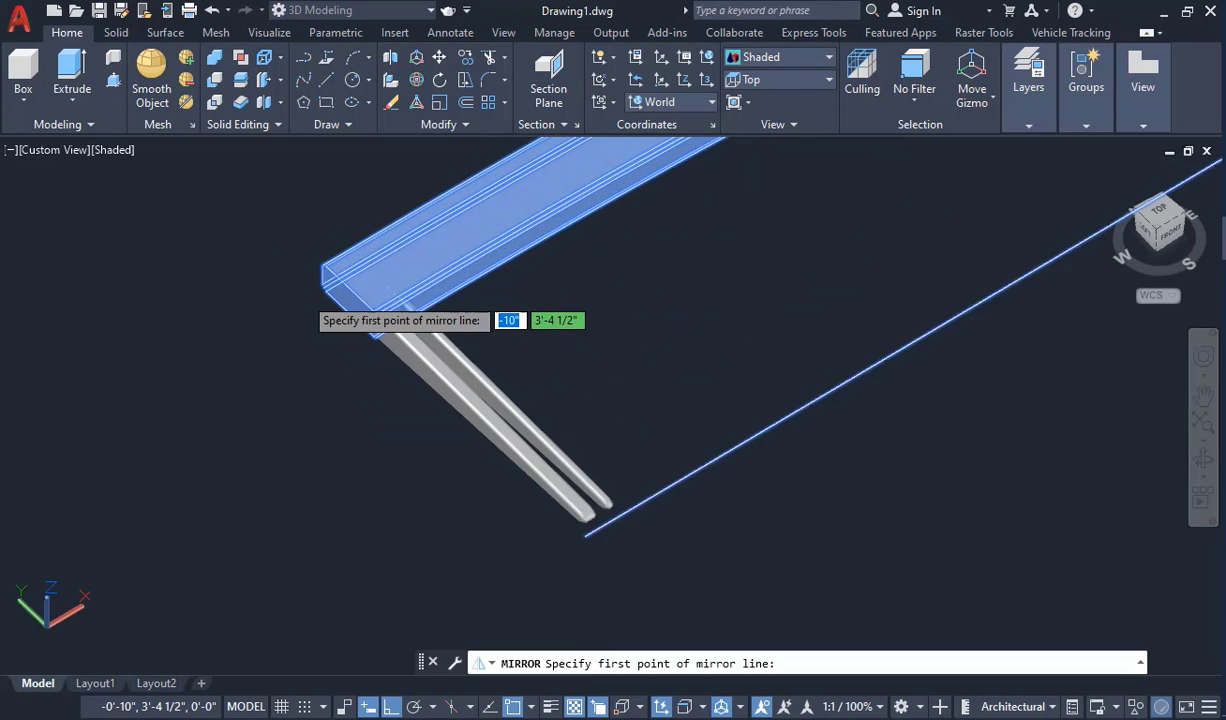
{"action": "scroll", "coordinate": [328, 288], "scroll_direction": "up", "scroll_amount": 4}
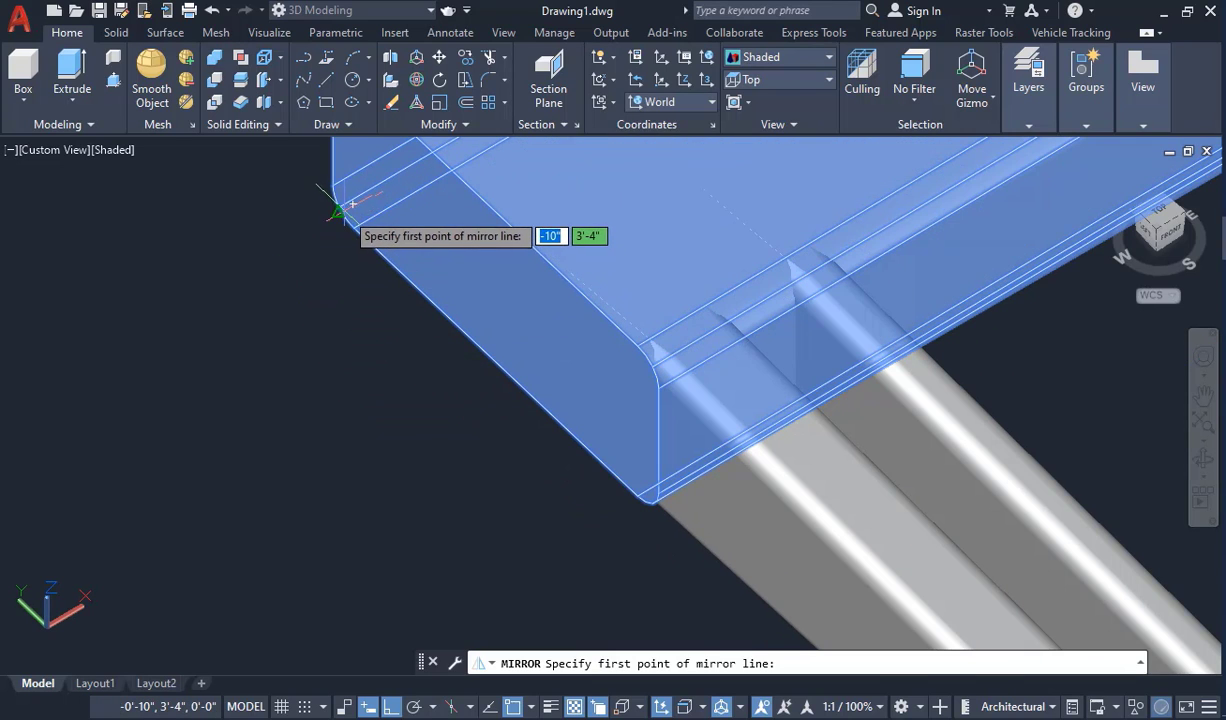
{"action": "left_click", "coordinate": [338, 210]}
{"action": "scroll", "coordinate": [290, 260], "scroll_direction": "down", "scroll_amount": 5}
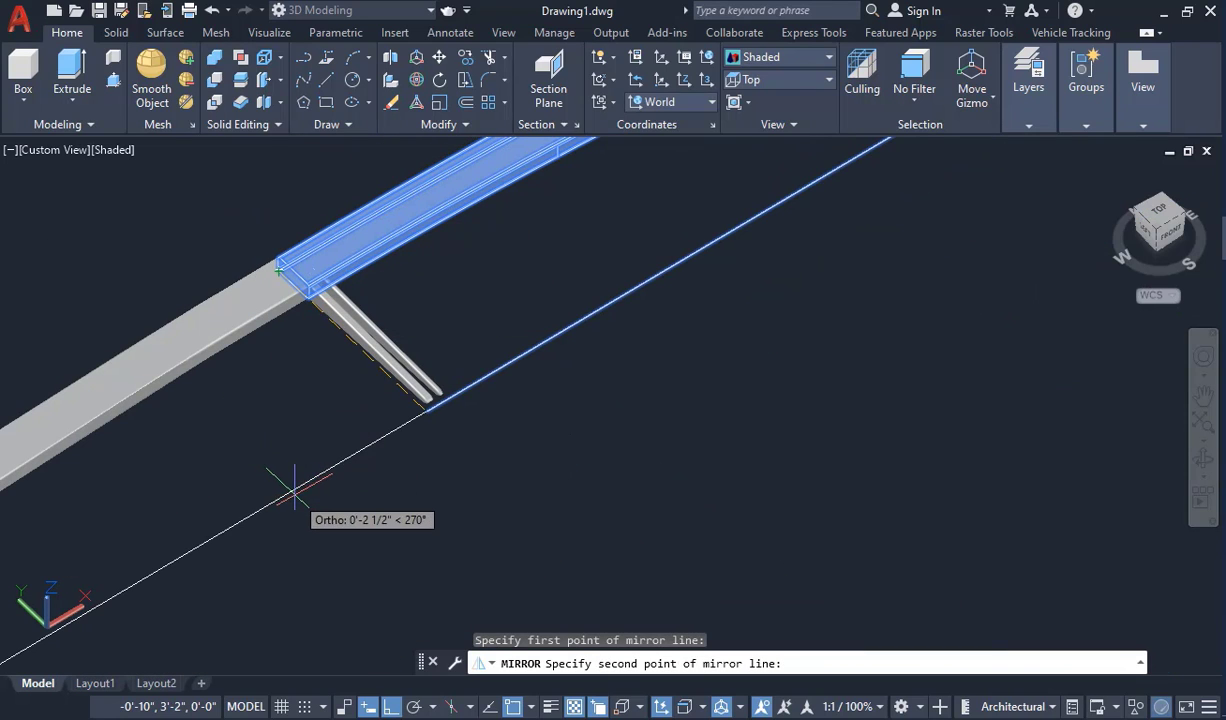
{"action": "left_click", "coordinate": [314, 522]}
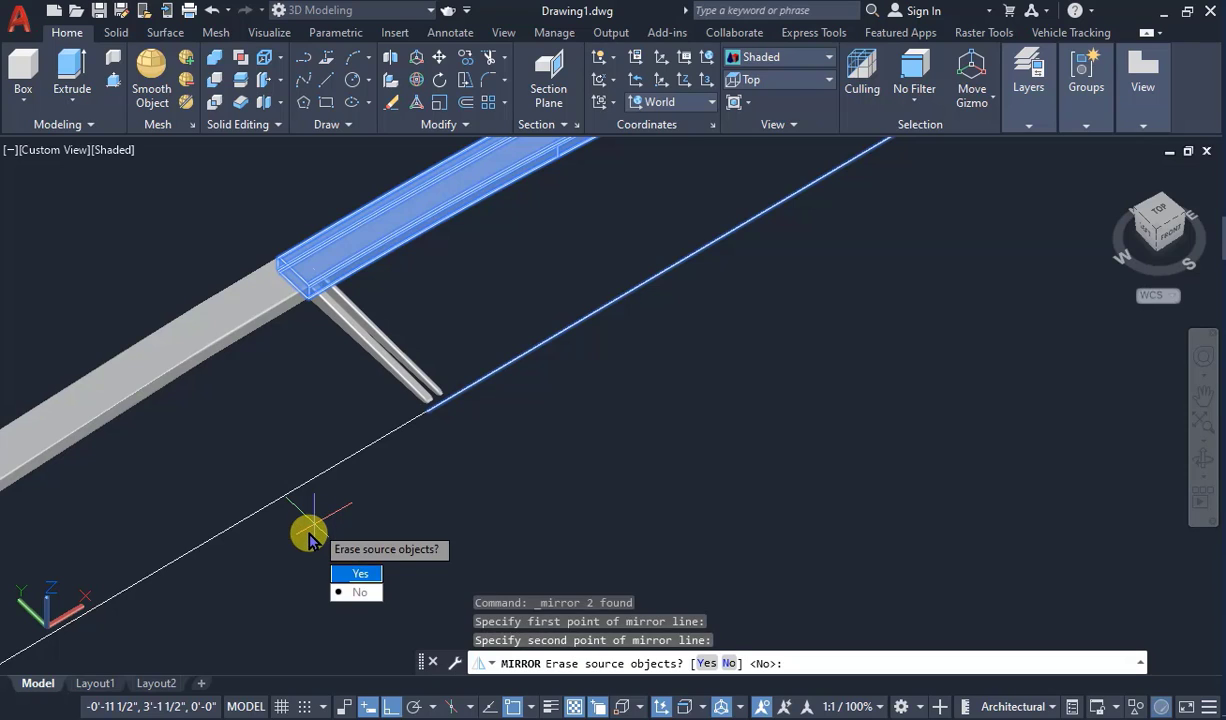
{"action": "key", "text": "Return"}
{"action": "scroll", "coordinate": [513, 411], "scroll_direction": "down", "scroll_amount": 3}
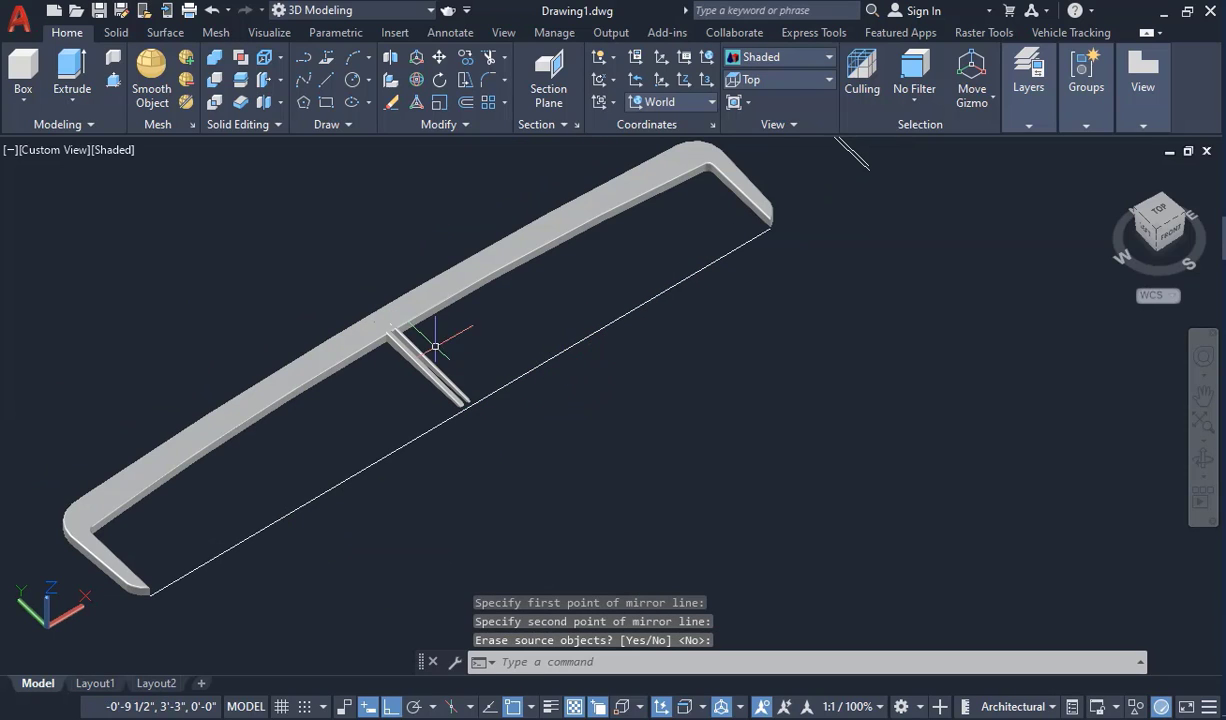
{"action": "key", "text": "Escape"}
- Create a path array of the thinner bar along the original guide line towards the original half's rounded end
{"action": "scroll", "coordinate": [415, 340], "scroll_direction": "up", "scroll_amount": 6}
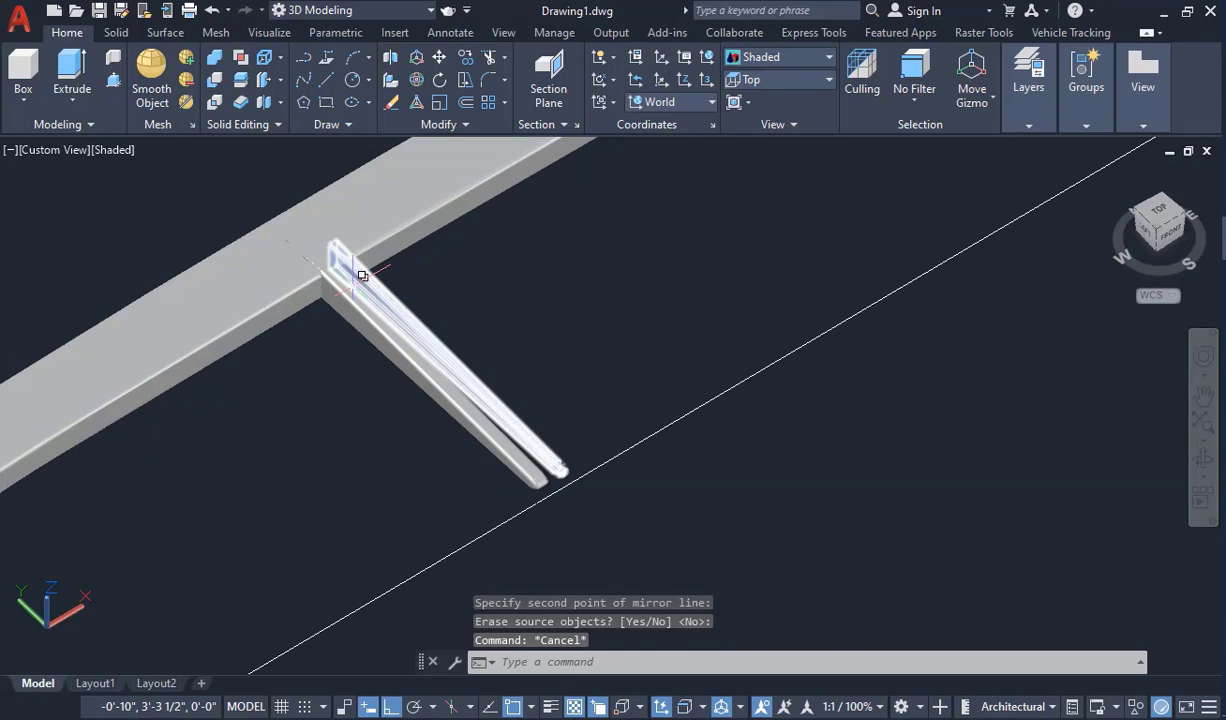
{"action": "scroll", "coordinate": [384, 282], "scroll_direction": "up", "scroll_amount": 4}
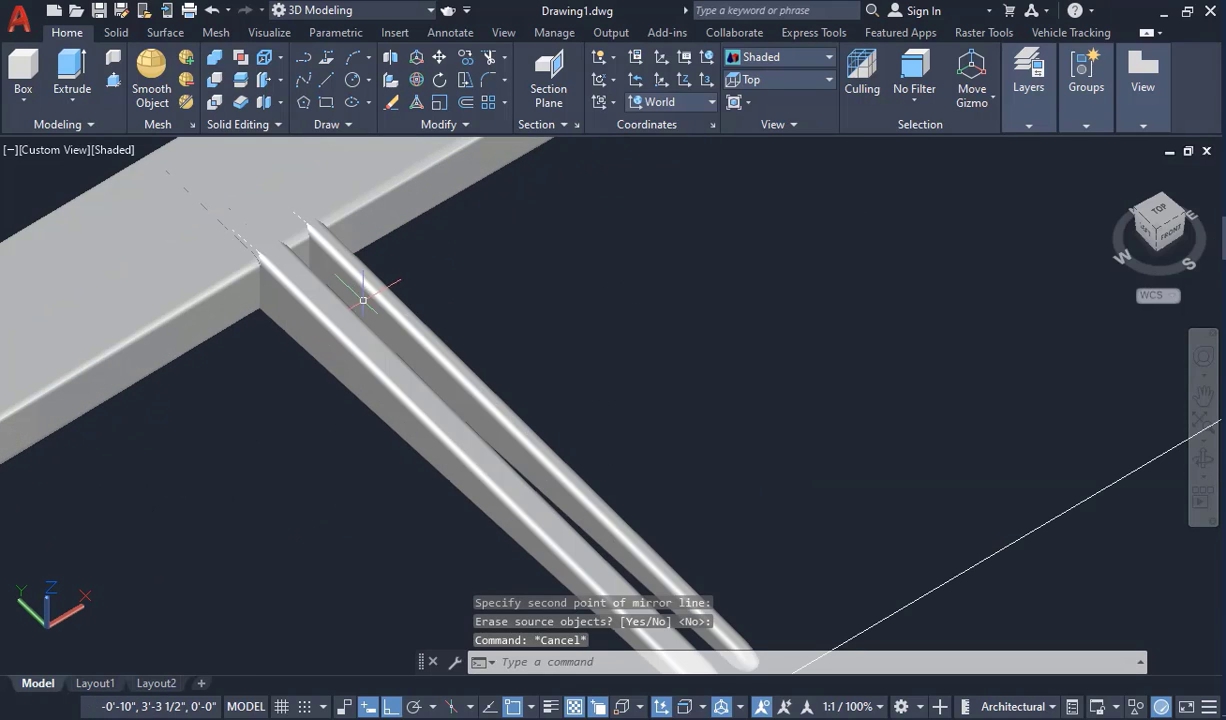
{"action": "left_click", "coordinate": [492, 103]}
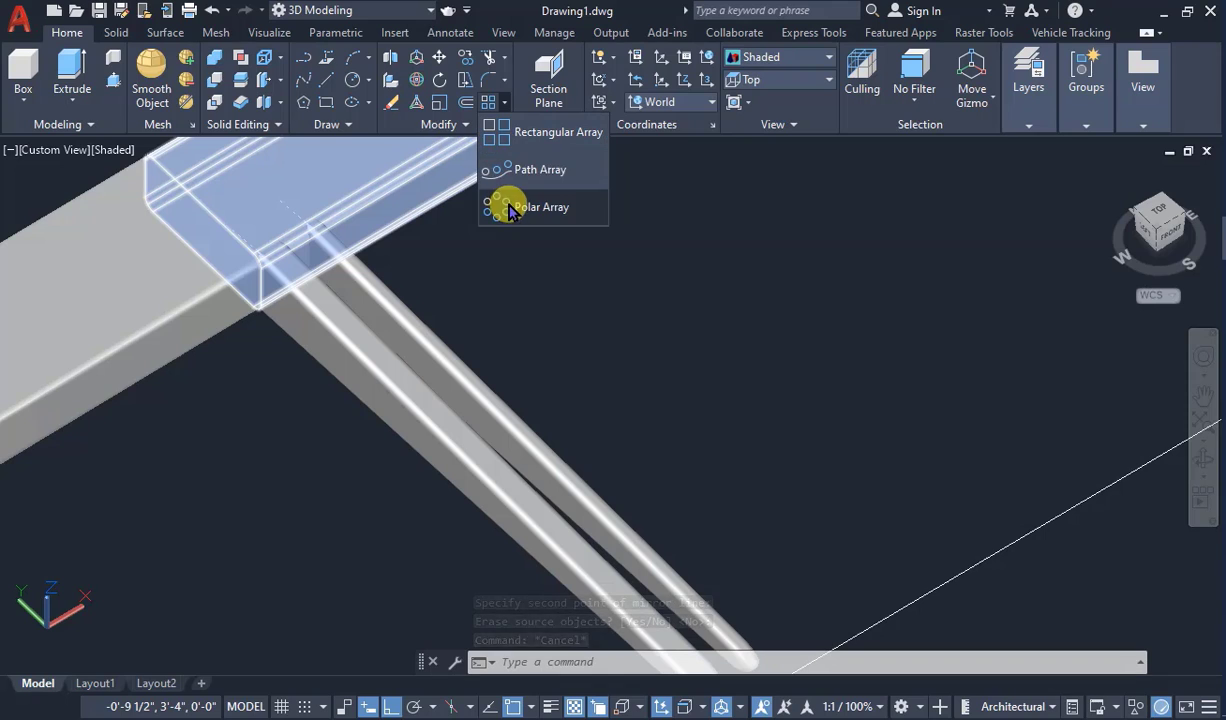
{"action": "left_click", "coordinate": [524, 163]}
{"action": "scroll", "coordinate": [383, 300], "scroll_direction": "down", "scroll_amount": 2}
{"action": "left_click", "coordinate": [383, 300]}
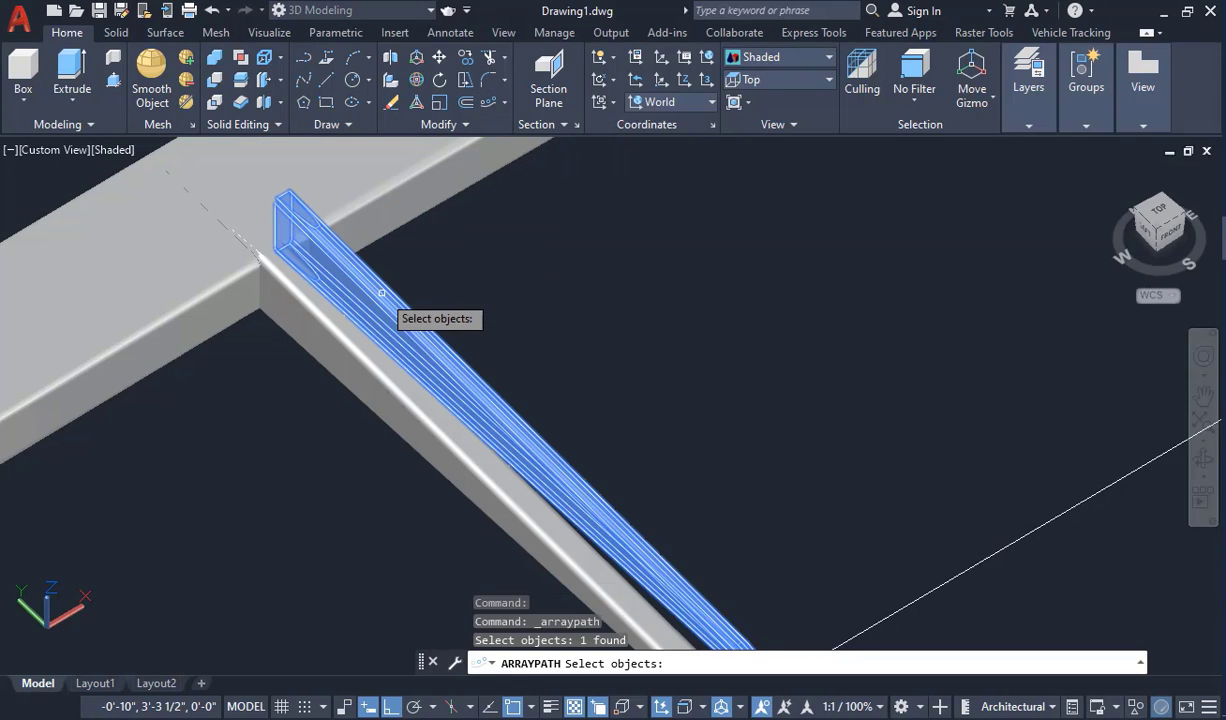
{"action": "scroll", "coordinate": [238, 219], "scroll_direction": "down", "scroll_amount": 3}
{"action": "key", "text": "Return"}
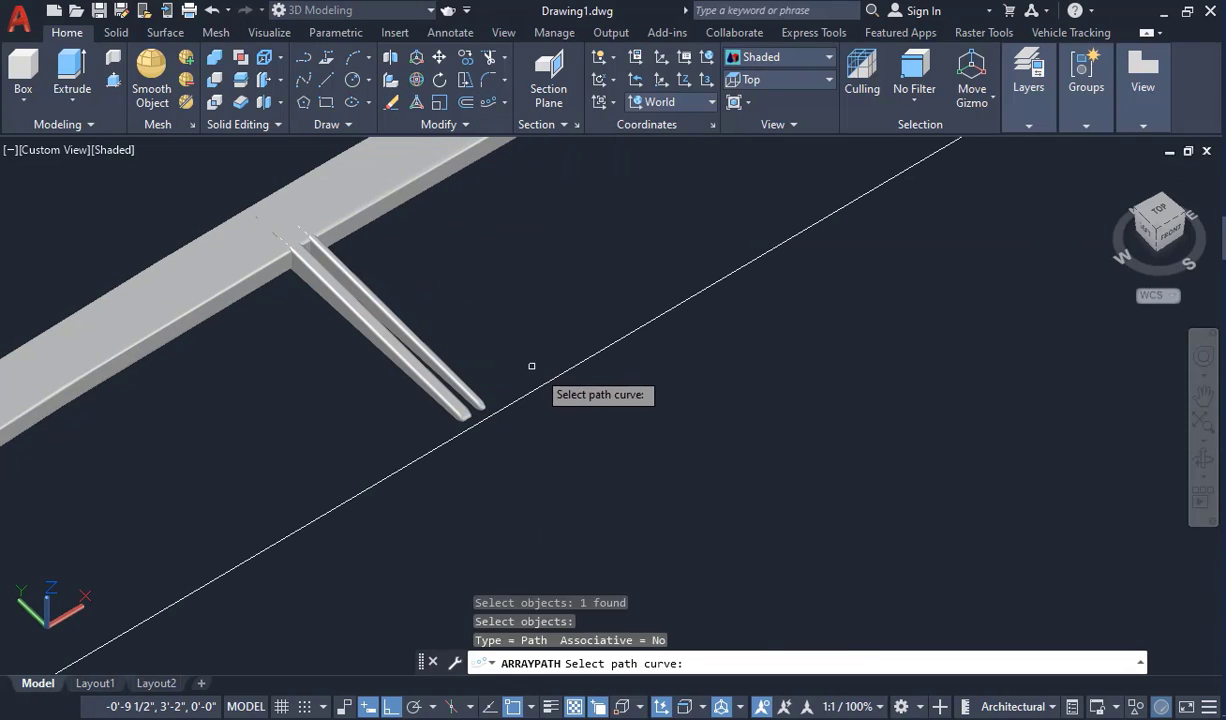
{"action": "left_click", "coordinate": [550, 380]}
{"action": "scroll", "coordinate": [593, 425], "scroll_direction": "down", "scroll_amount": 3}
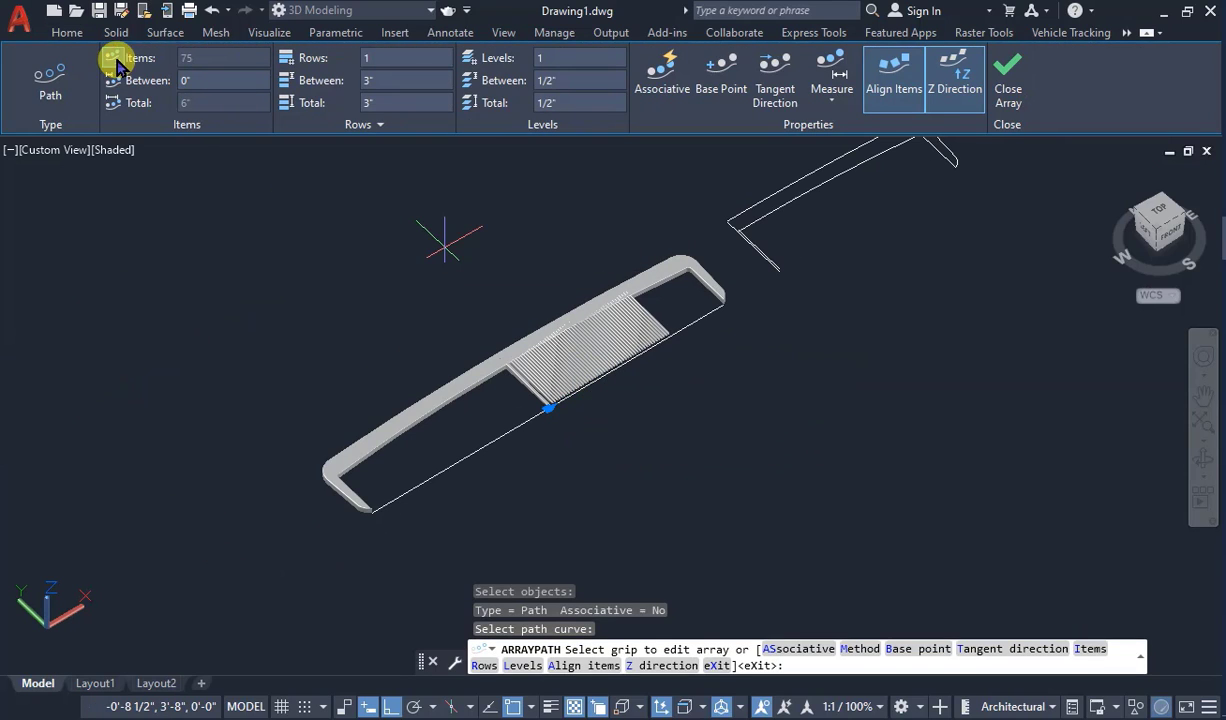
- Set the thin bar array to 50 items, widen the spacing so it spans 6 inches, and finish the array
{"action": "left_click", "coordinate": [164, 53]}
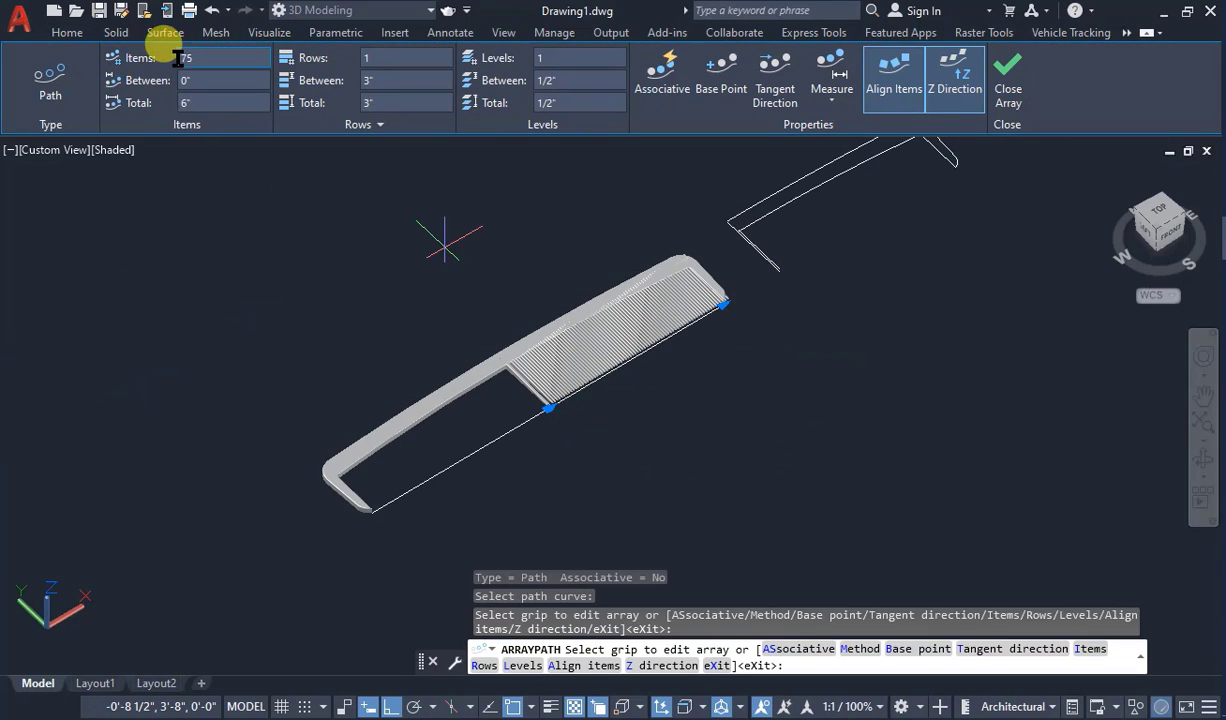
{"action": "left_click", "coordinate": [122, 55]}
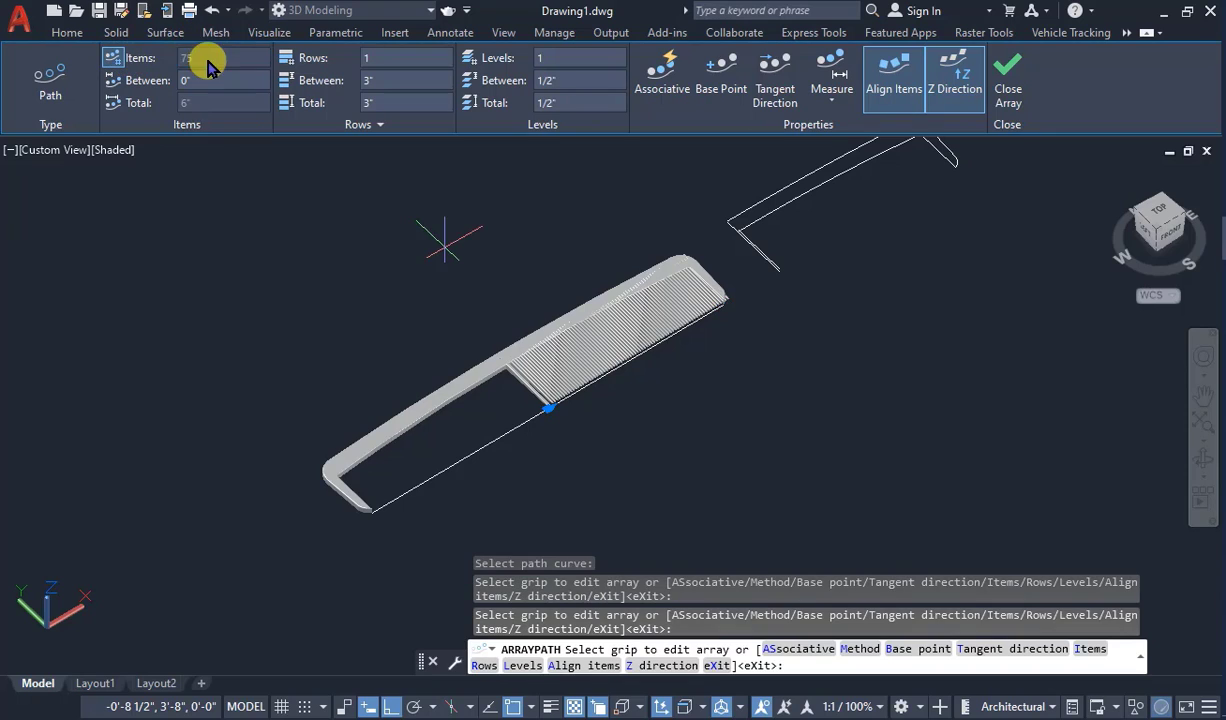
{"action": "left_click", "coordinate": [115, 59]}
{"action": "left_click_drag", "start_coordinate": [208, 60], "coordinate": [165, 71]}
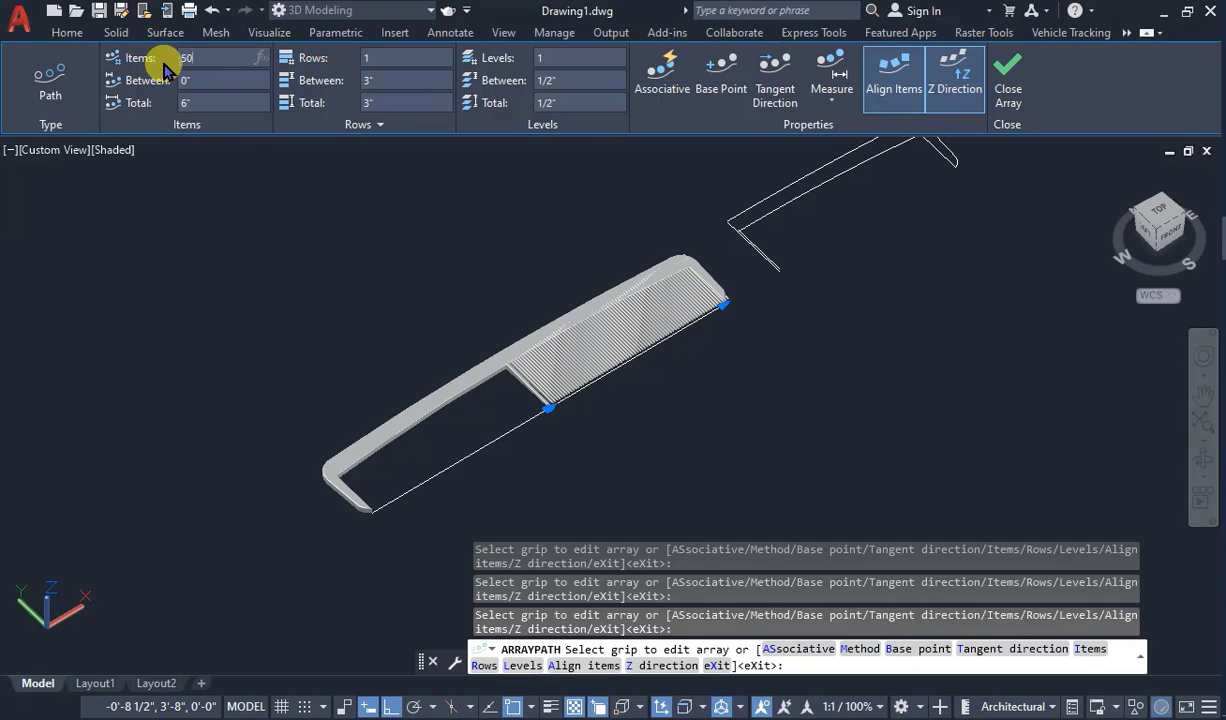
{"action": "key", "text": "Return"}
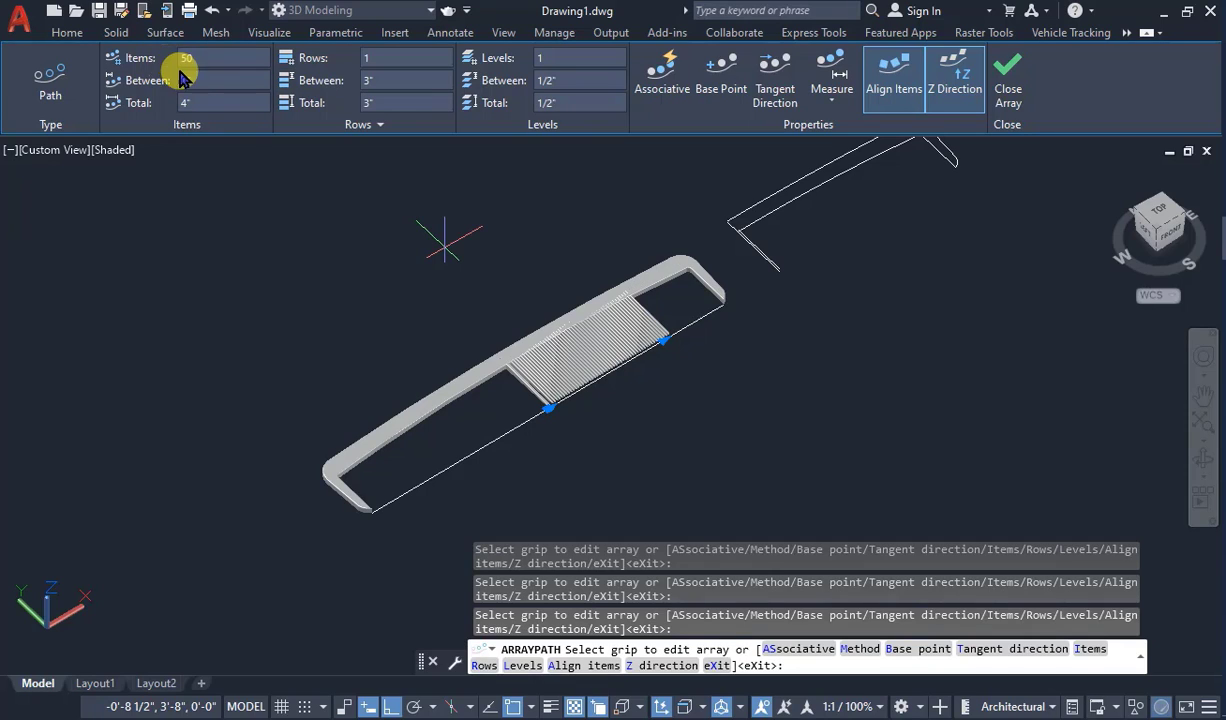
{"action": "left_click_drag", "start_coordinate": [207, 84], "coordinate": [173, 90]}
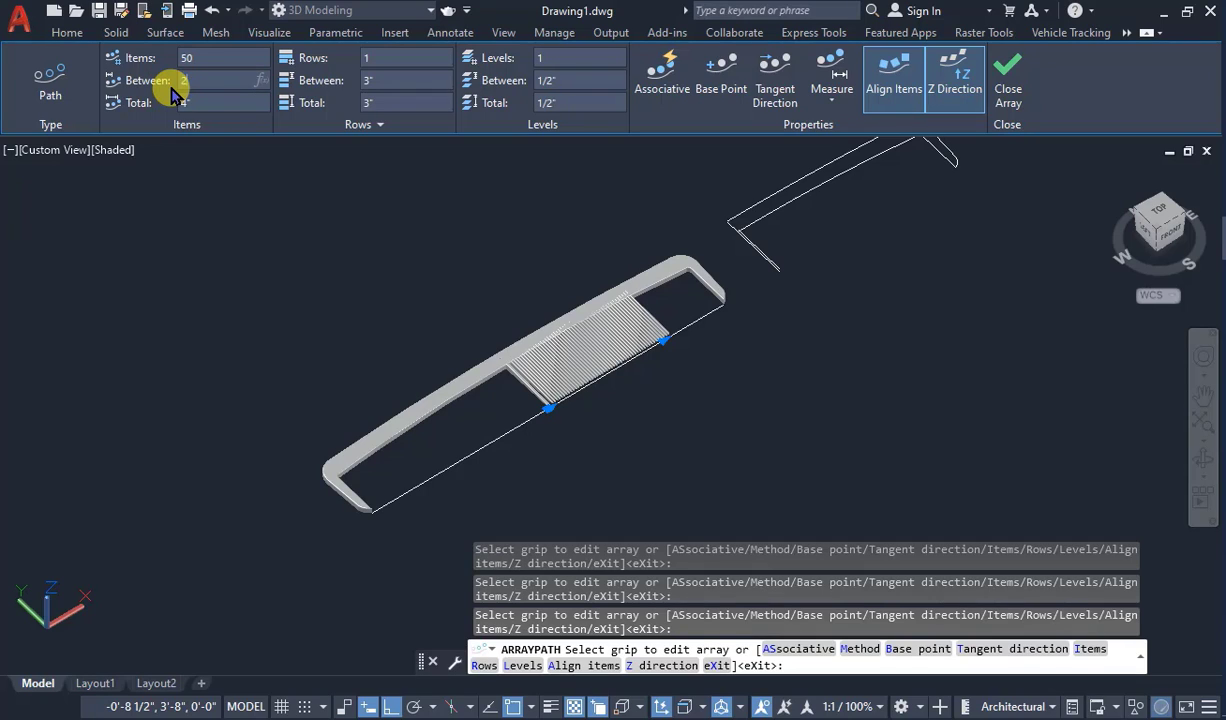
{"action": "key", "text": "Return"}
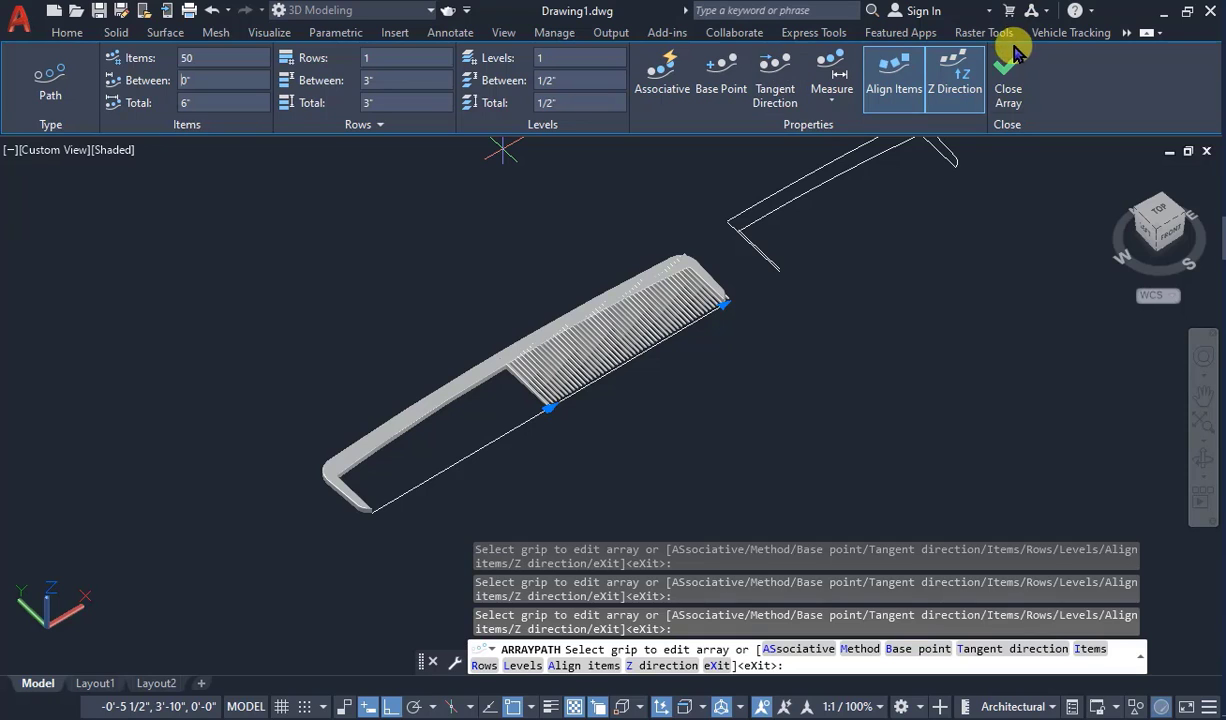
{"action": "left_click", "coordinate": [1005, 88]}
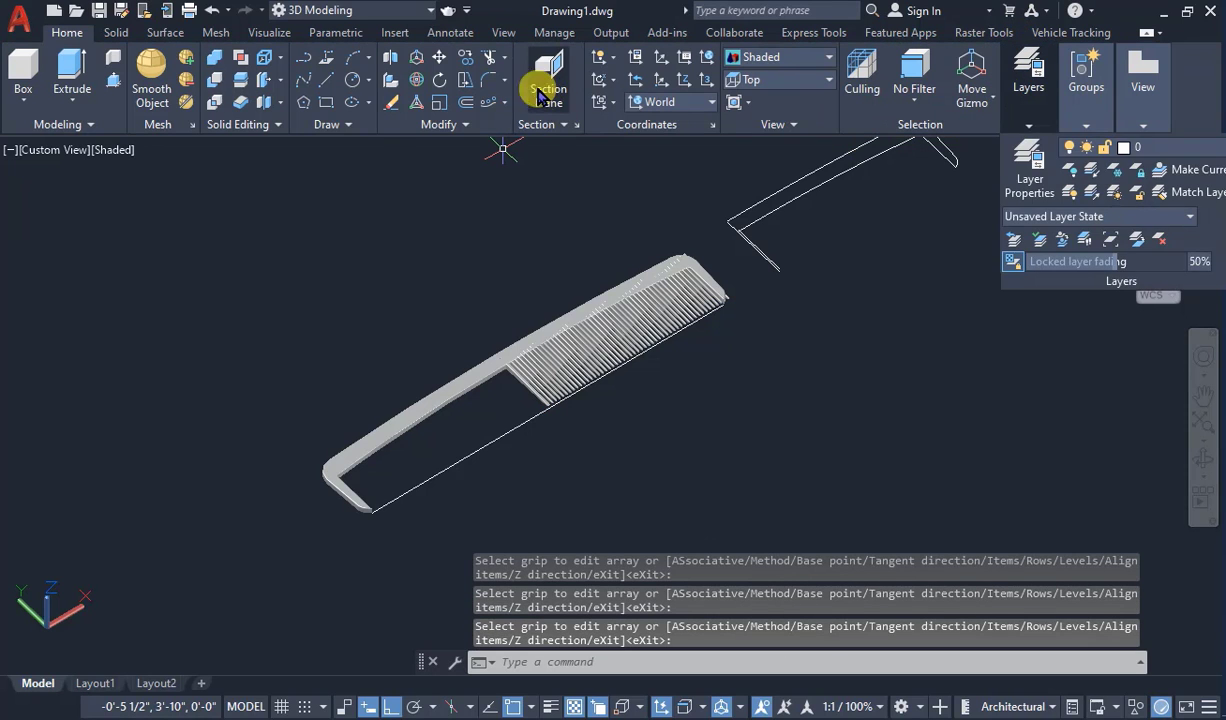
- Create a path array of the wider bar along the mirrored guide line
{"action": "left_click", "coordinate": [487, 103]}
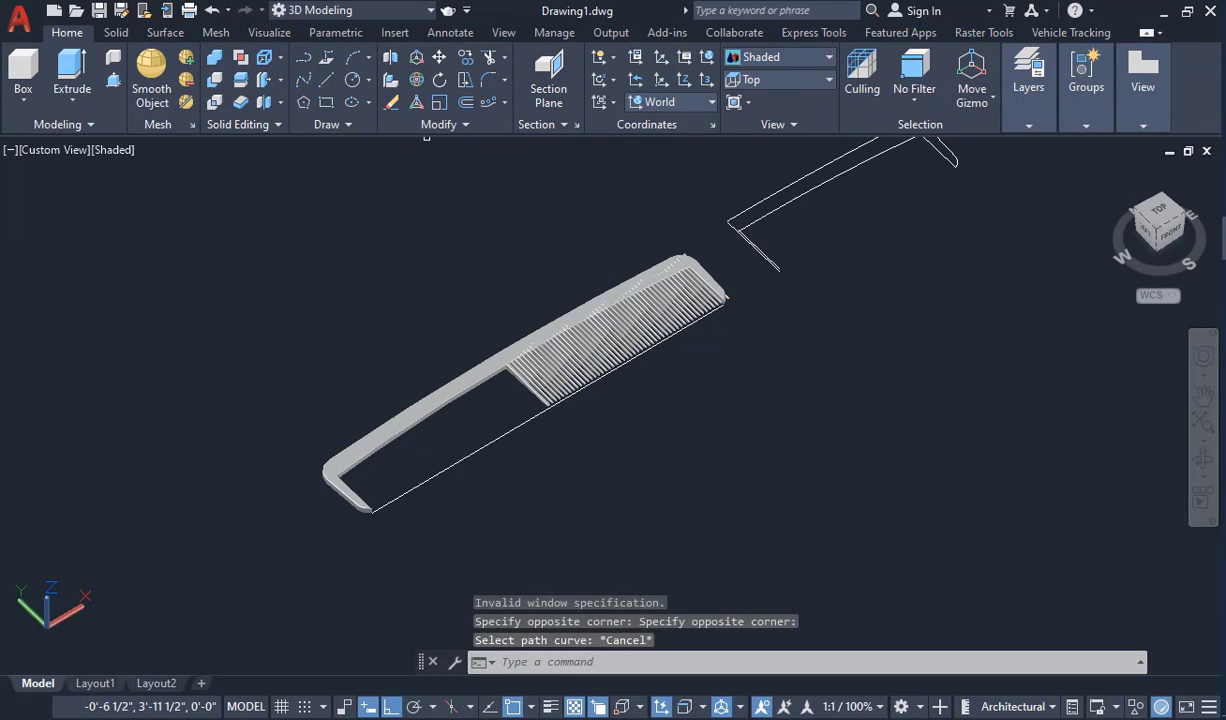
{"action": "key", "text": "Return"}
{"action": "scroll", "coordinate": [540, 405], "scroll_direction": "up", "scroll_amount": 6}
{"action": "left_click", "coordinate": [514, 263]}
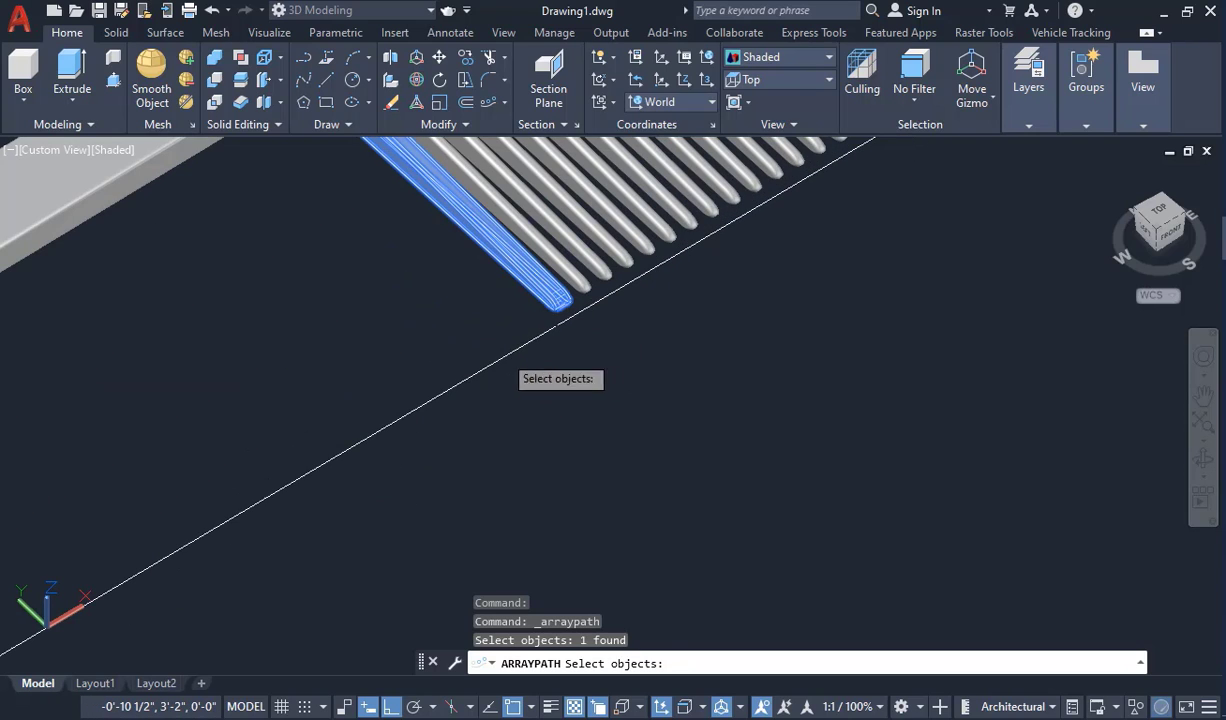
{"action": "key", "text": "Return"}
{"action": "left_click", "coordinate": [500, 358]}
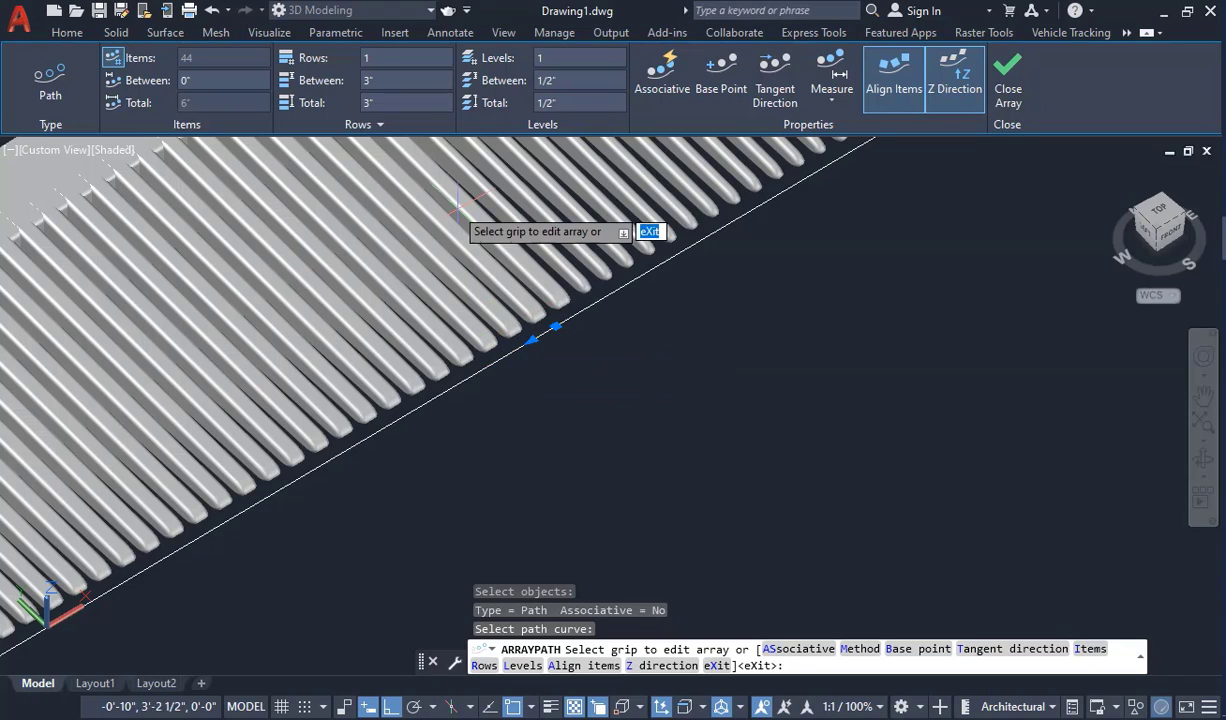
- Set the wide bar array to 40 items, widen the spacing so it spans 6 inches, and finish the array
{"action": "left_click", "coordinate": [190, 59]}
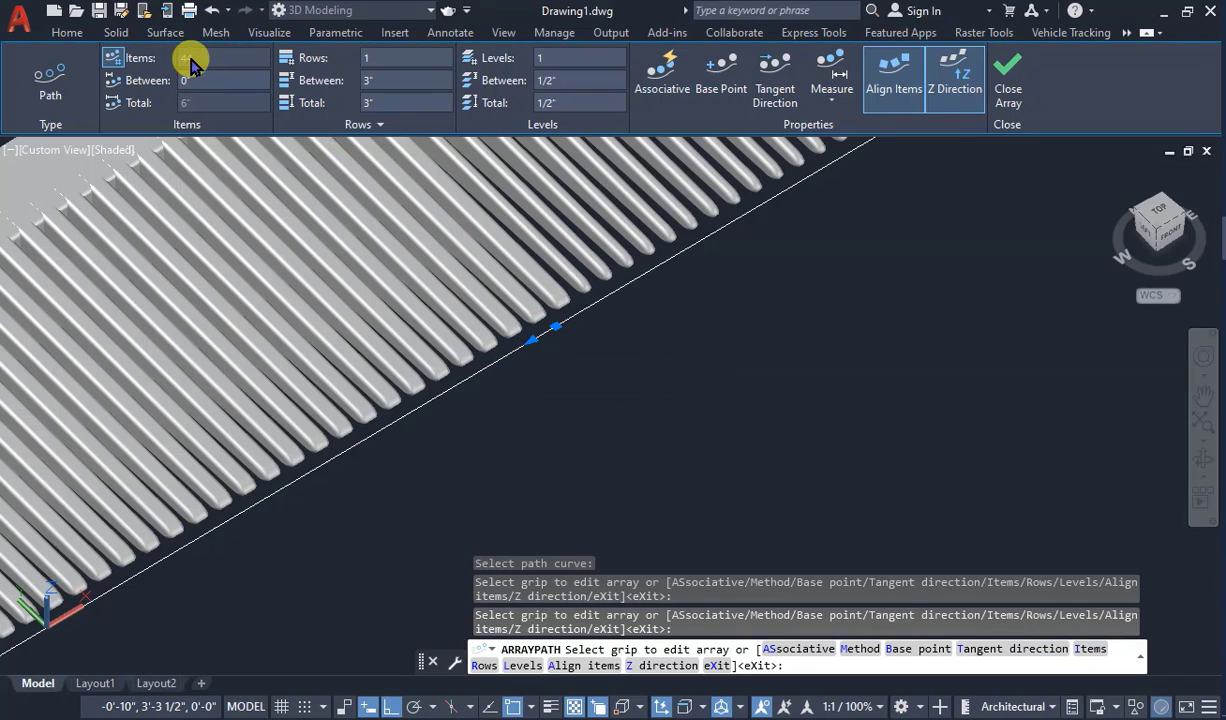
{"action": "scroll", "coordinate": [262, 150], "scroll_direction": "down", "scroll_amount": 3}
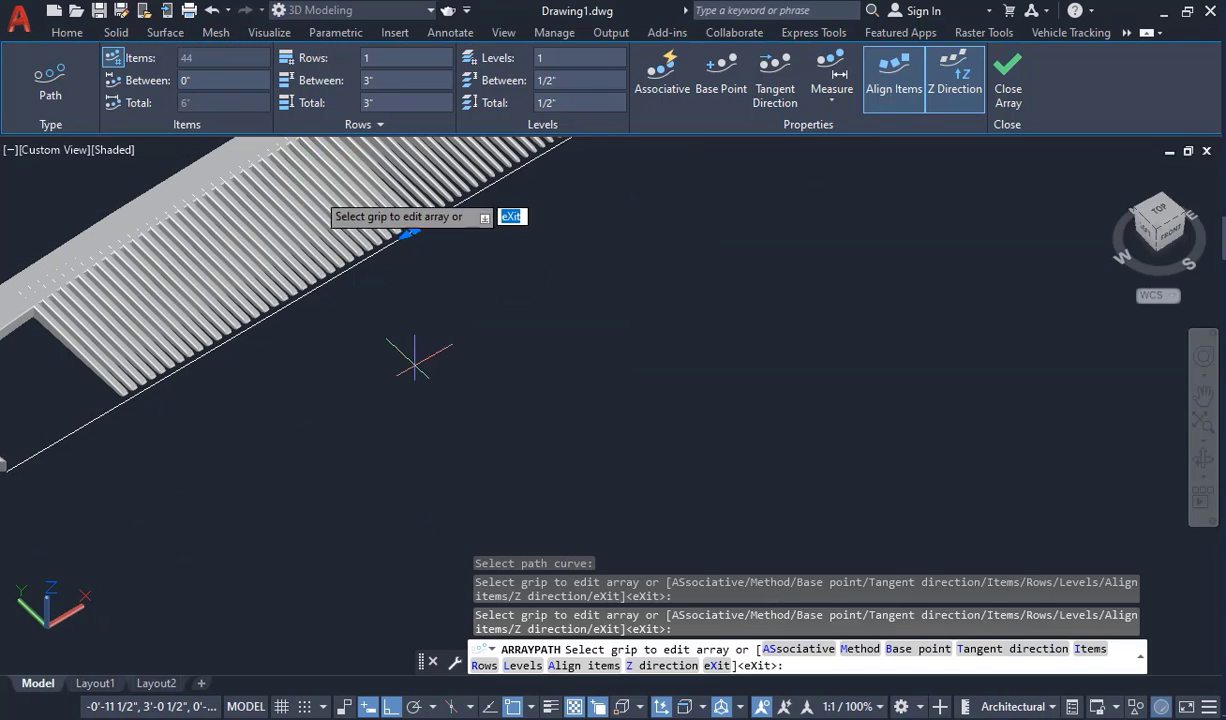
{"action": "scroll", "coordinate": [180, 50], "scroll_direction": "up", "scroll_amount": 2}
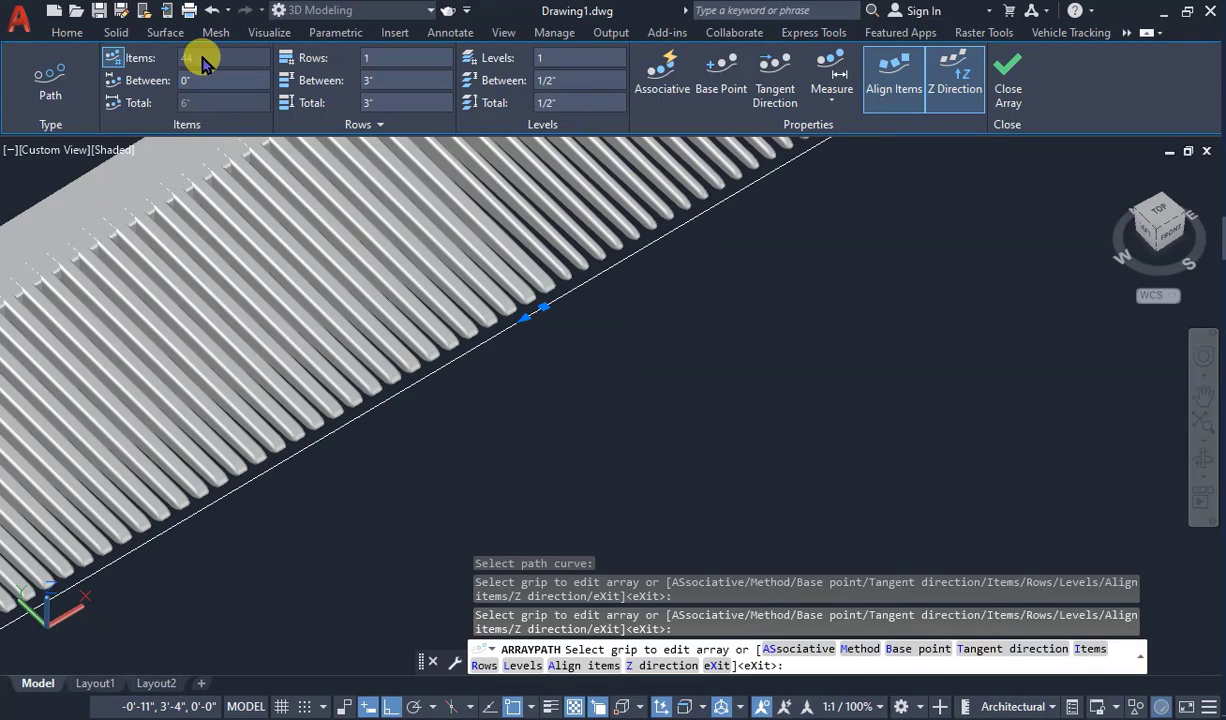
{"action": "left_click", "coordinate": [192, 58]}
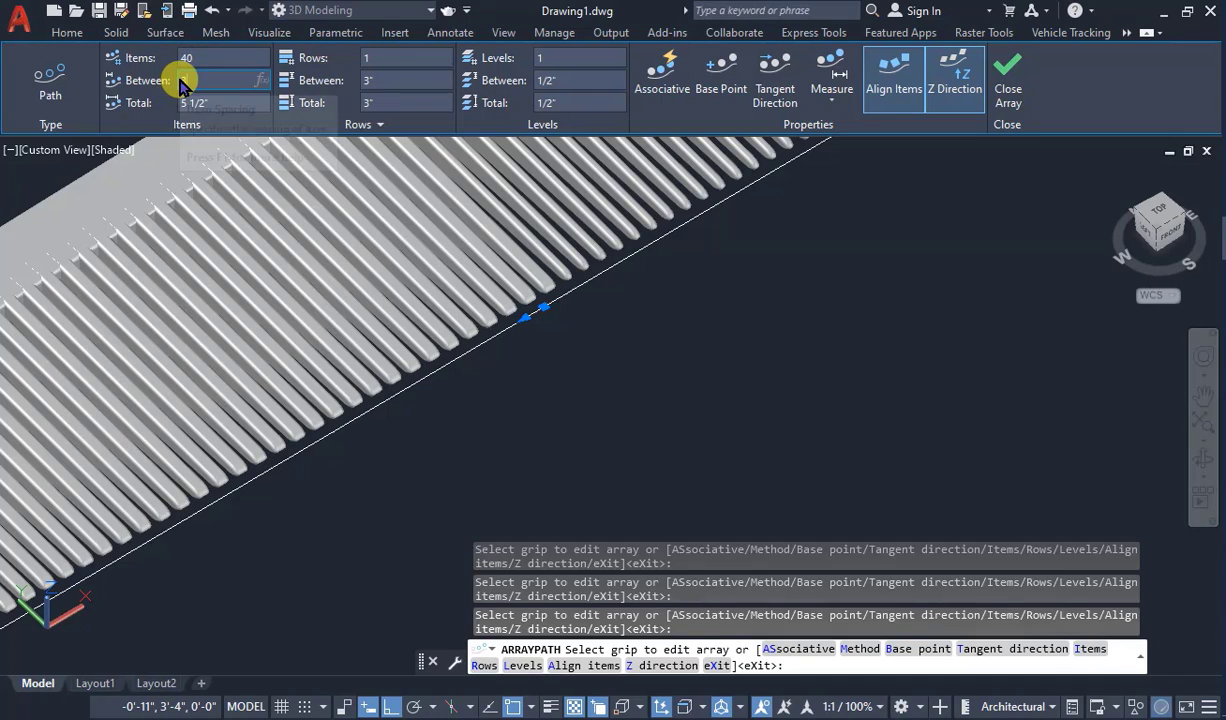
{"action": "type", "text": "3"}
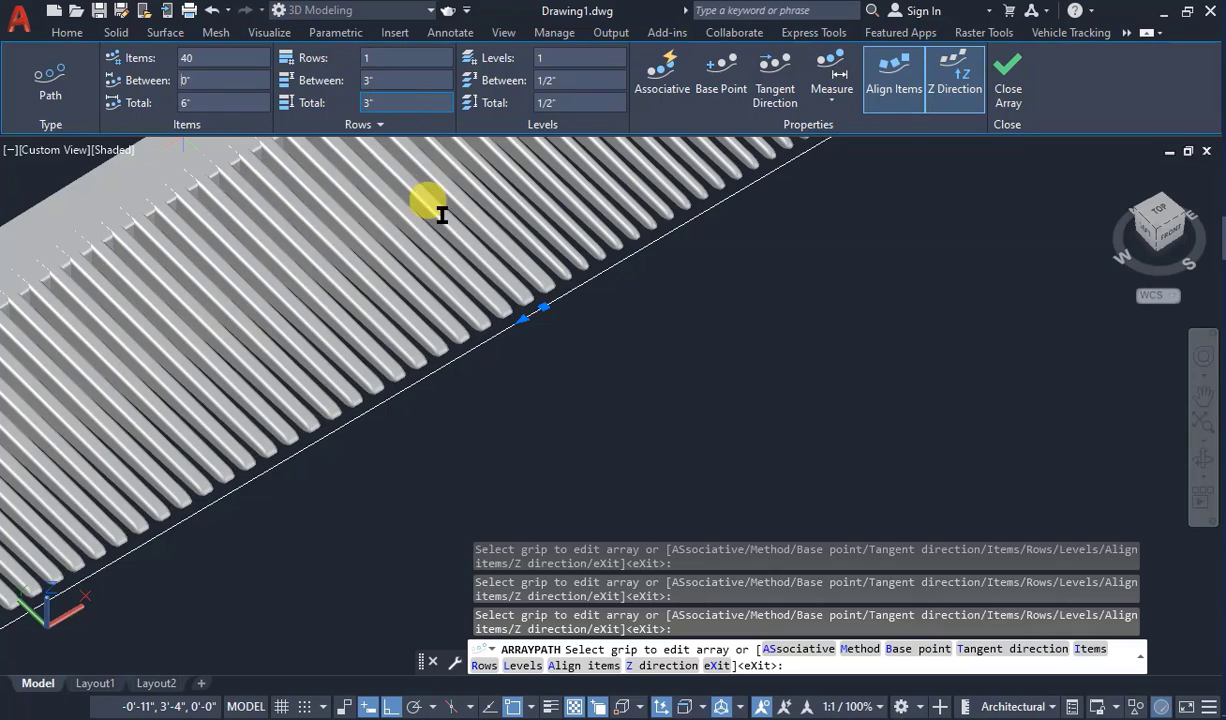
{"action": "scroll", "coordinate": [430, 300], "scroll_direction": "down", "scroll_amount": 6}
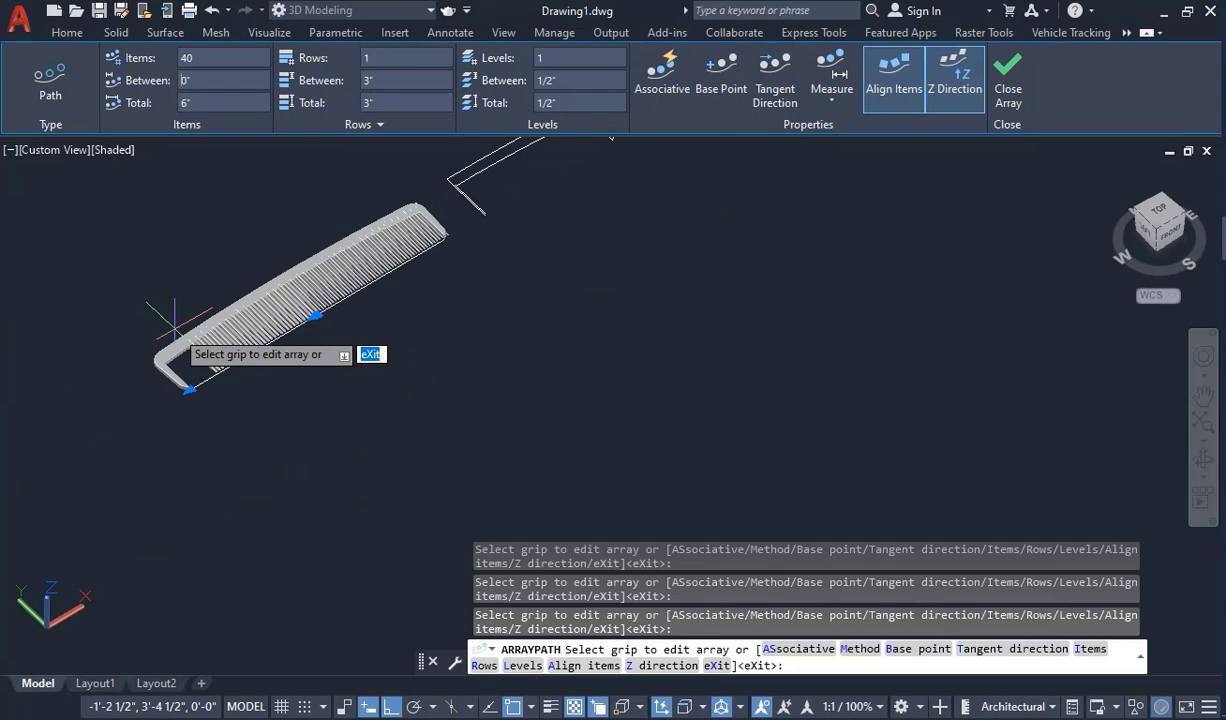
{"action": "scroll", "coordinate": [175, 345], "scroll_direction": "up", "scroll_amount": 5}
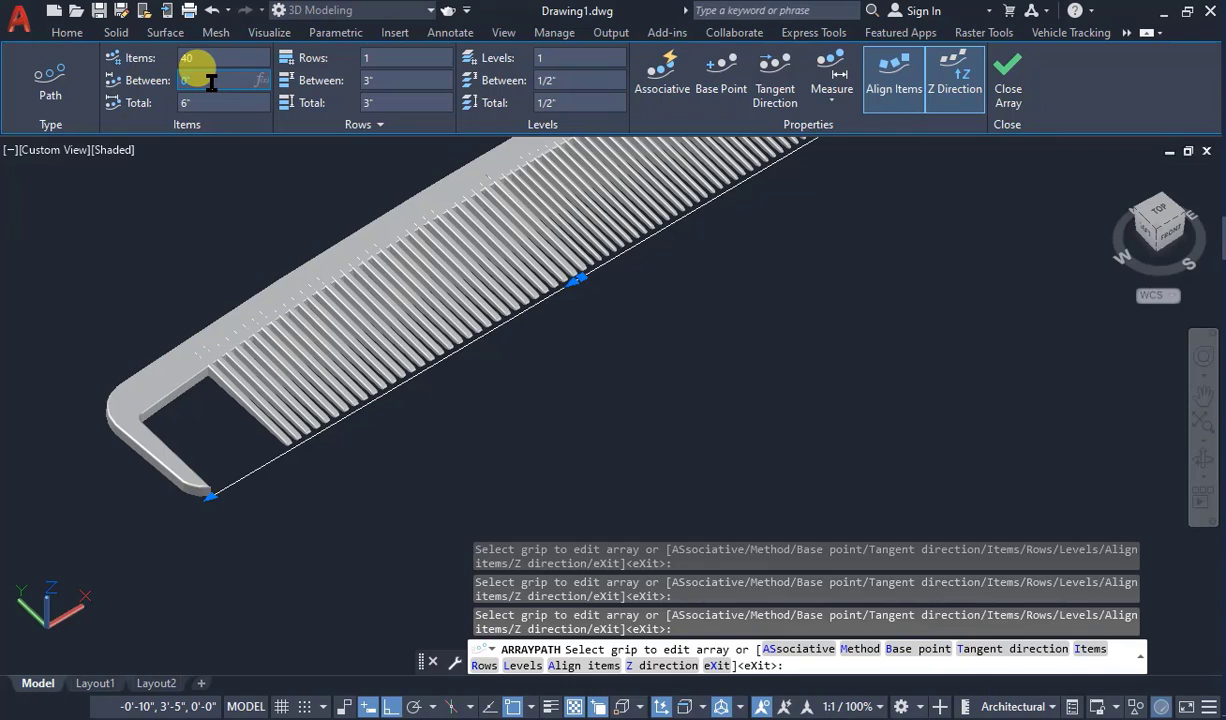
{"action": "key", "text": "Return"}
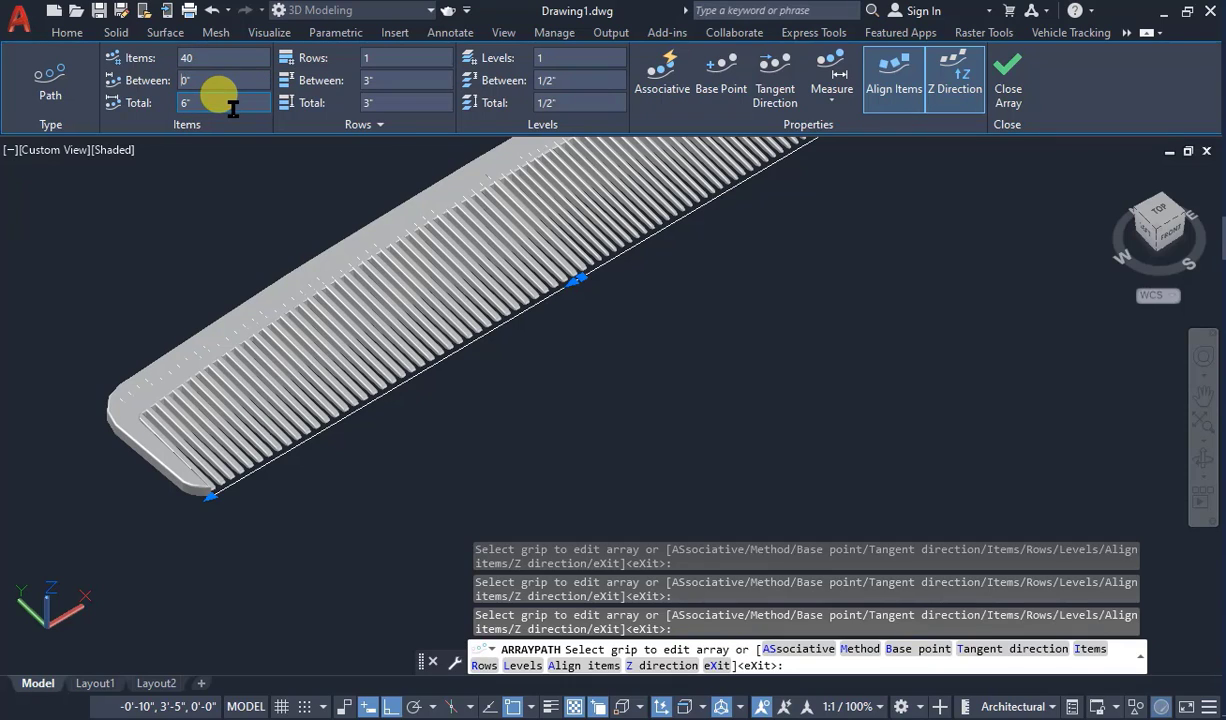
{"action": "left_click", "coordinate": [1007, 75]}
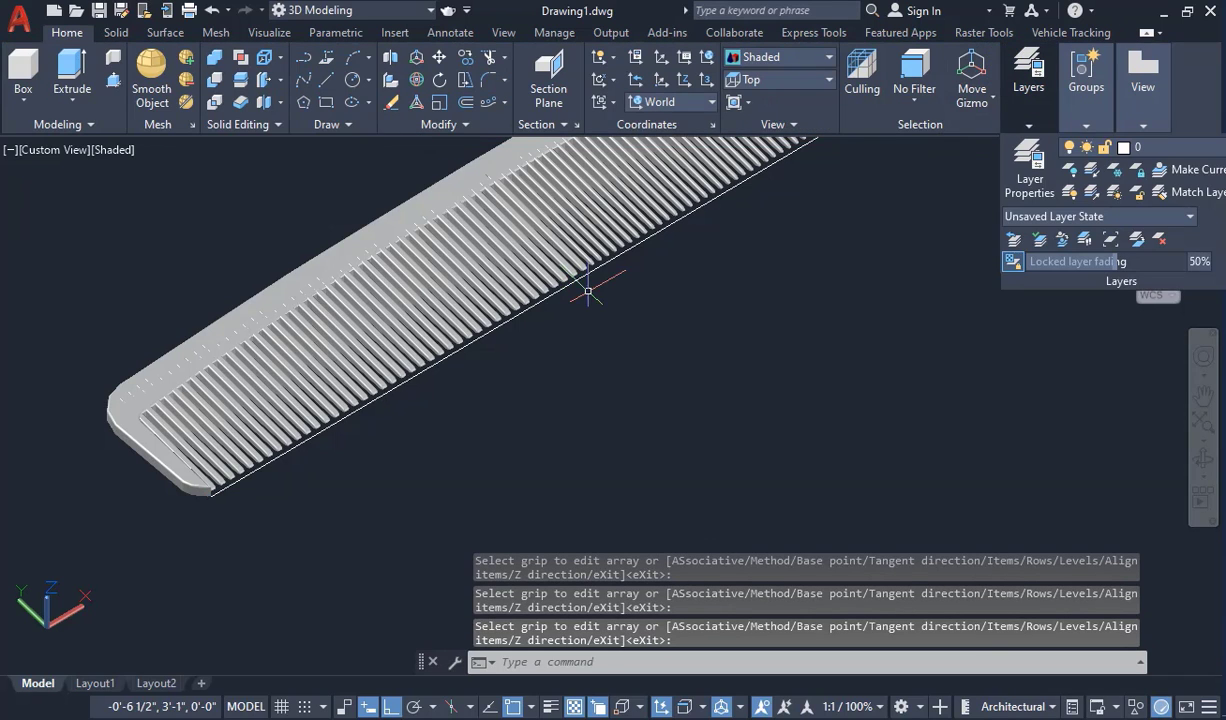
- Delete the leftover construction outline and the two short parallel lines beyond the comb's thin-toothed end
{"action": "scroll", "coordinate": [485, 405], "scroll_direction": "down", "scroll_amount": 5}
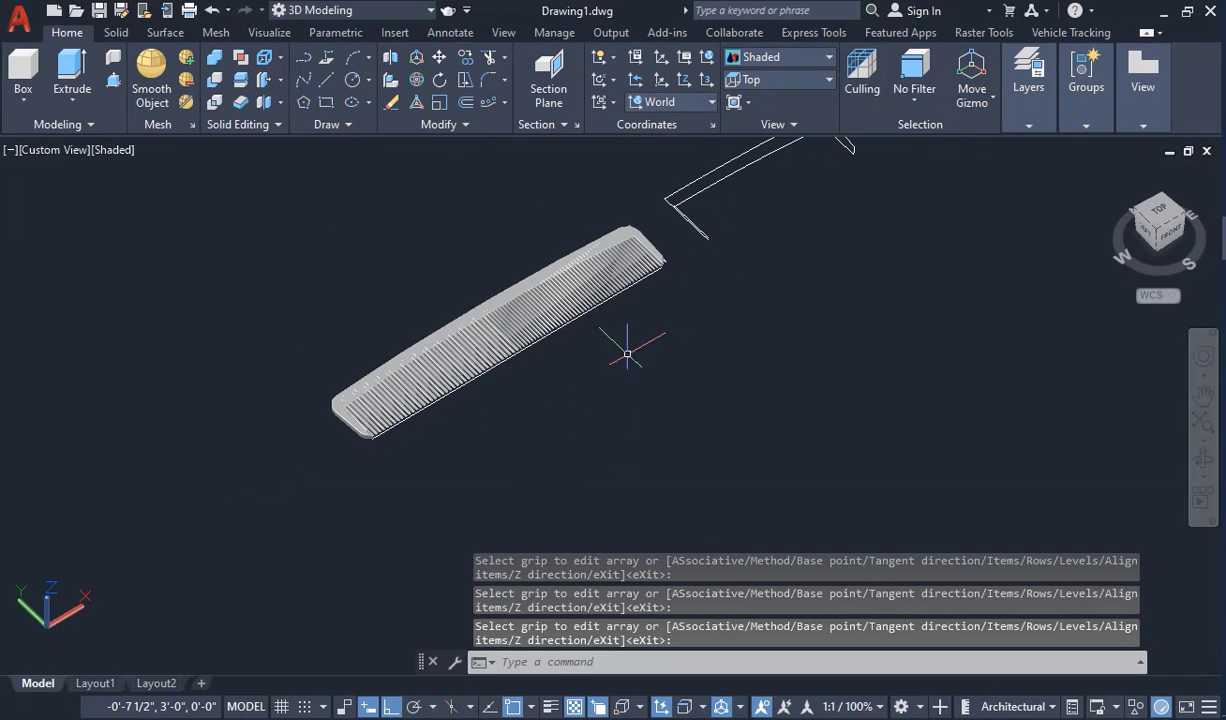
{"action": "scroll", "coordinate": [627, 353], "scroll_direction": "down", "scroll_amount": 2}
{"action": "scroll", "coordinate": [650, 240], "scroll_direction": "up", "scroll_amount": 5}
{"action": "left_click", "coordinate": [726, 367]}
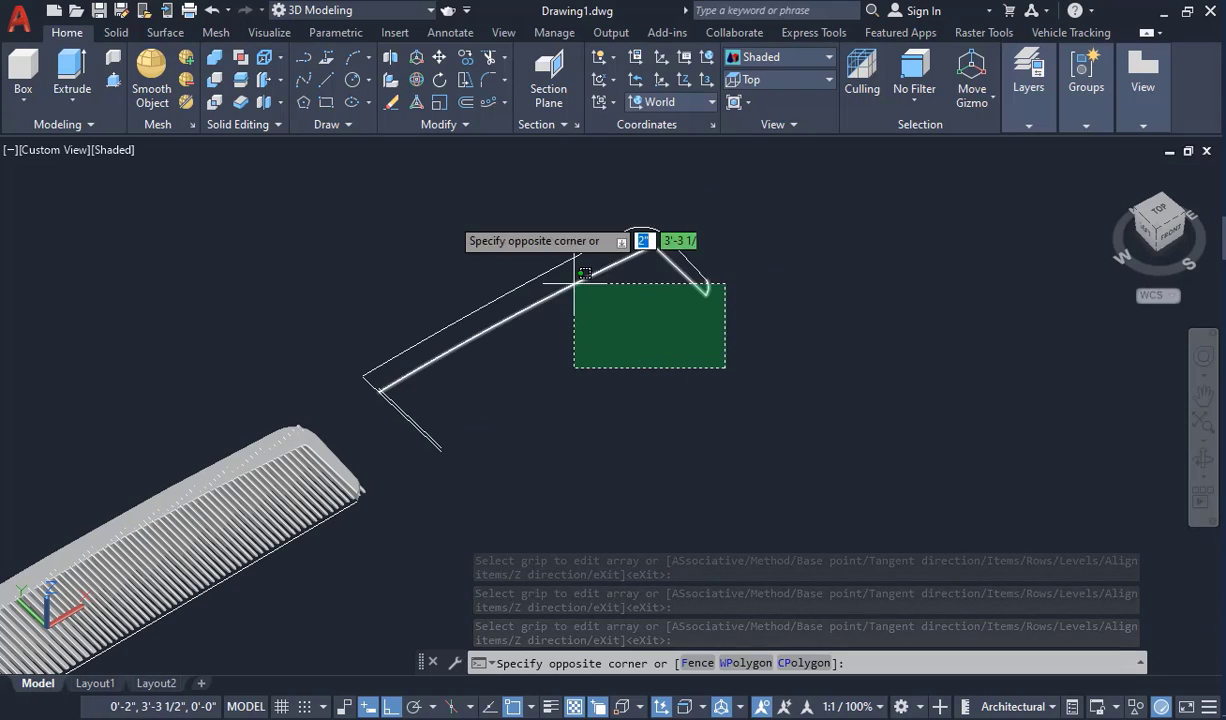
{"action": "left_click", "coordinate": [575, 284]}
{"action": "key", "text": "Delete"}
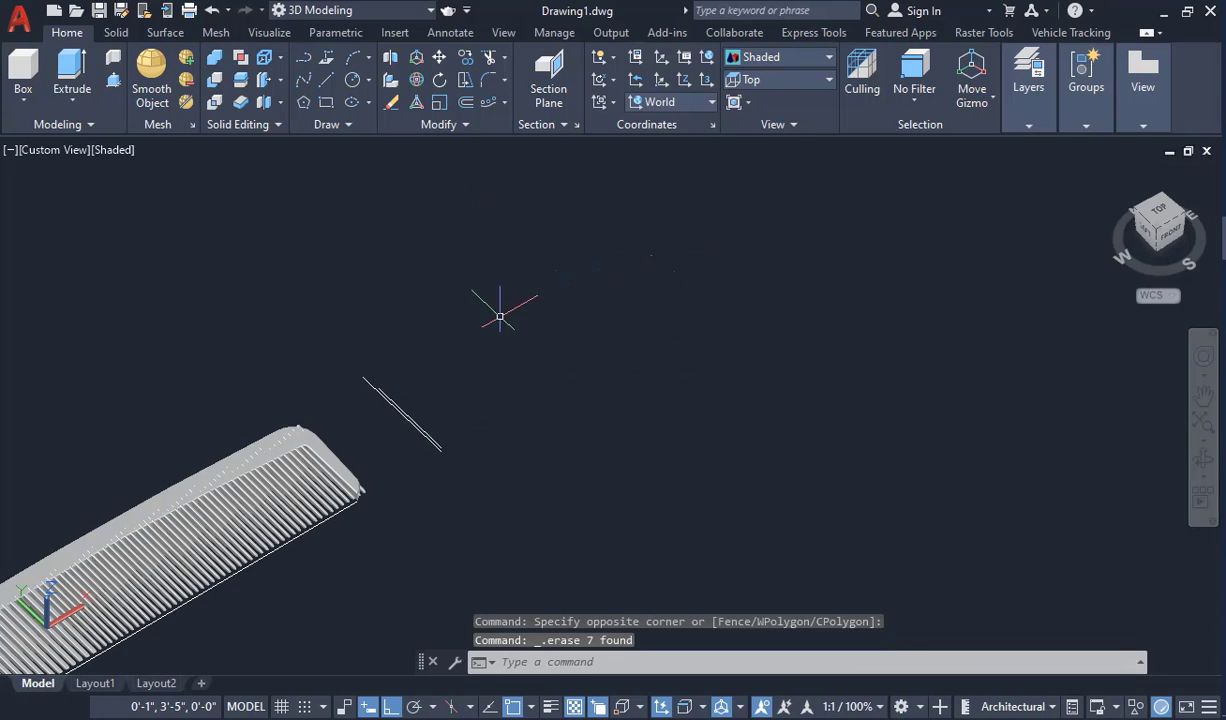
{"action": "left_click", "coordinate": [496, 483]}
{"action": "left_click", "coordinate": [400, 360]}
{"action": "key", "text": "Delete"}
- Delete both straight guide lines running along the tips of the comb's teeth
{"action": "scroll", "coordinate": [542, 260], "scroll_direction": "down", "scroll_amount": 2}
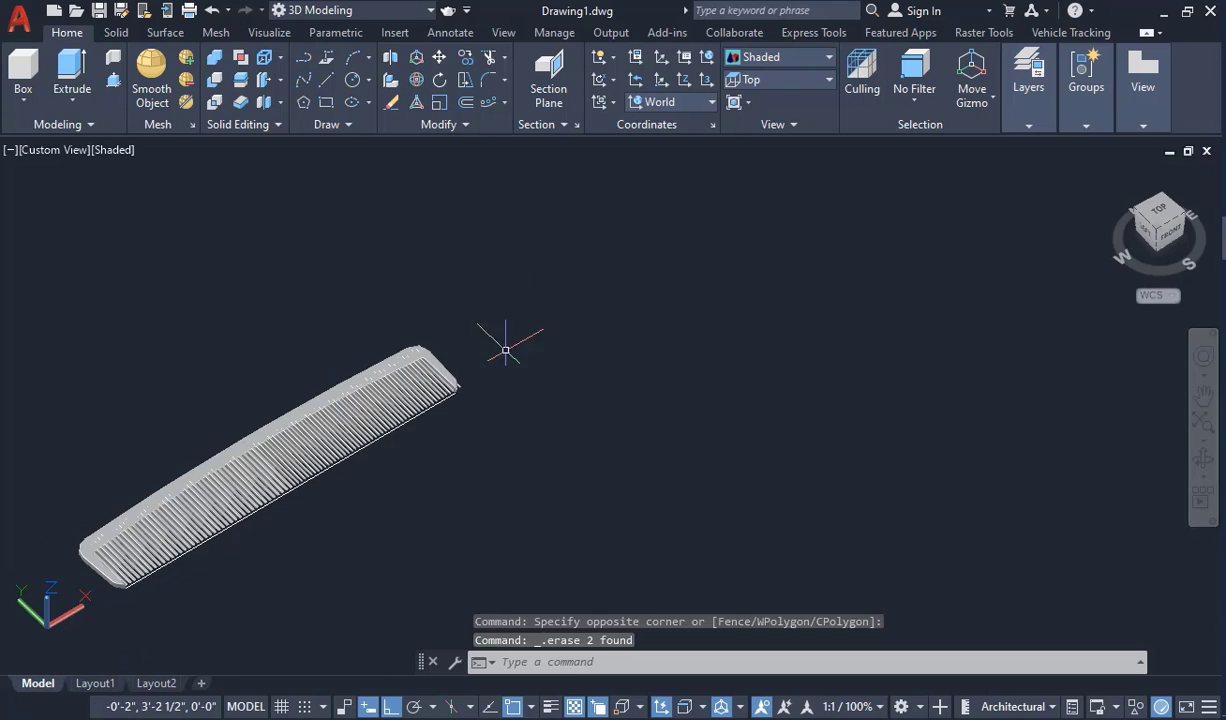
{"action": "scroll", "coordinate": [506, 350], "scroll_direction": "up", "scroll_amount": 5}
{"action": "left_click", "coordinate": [503, 440]}
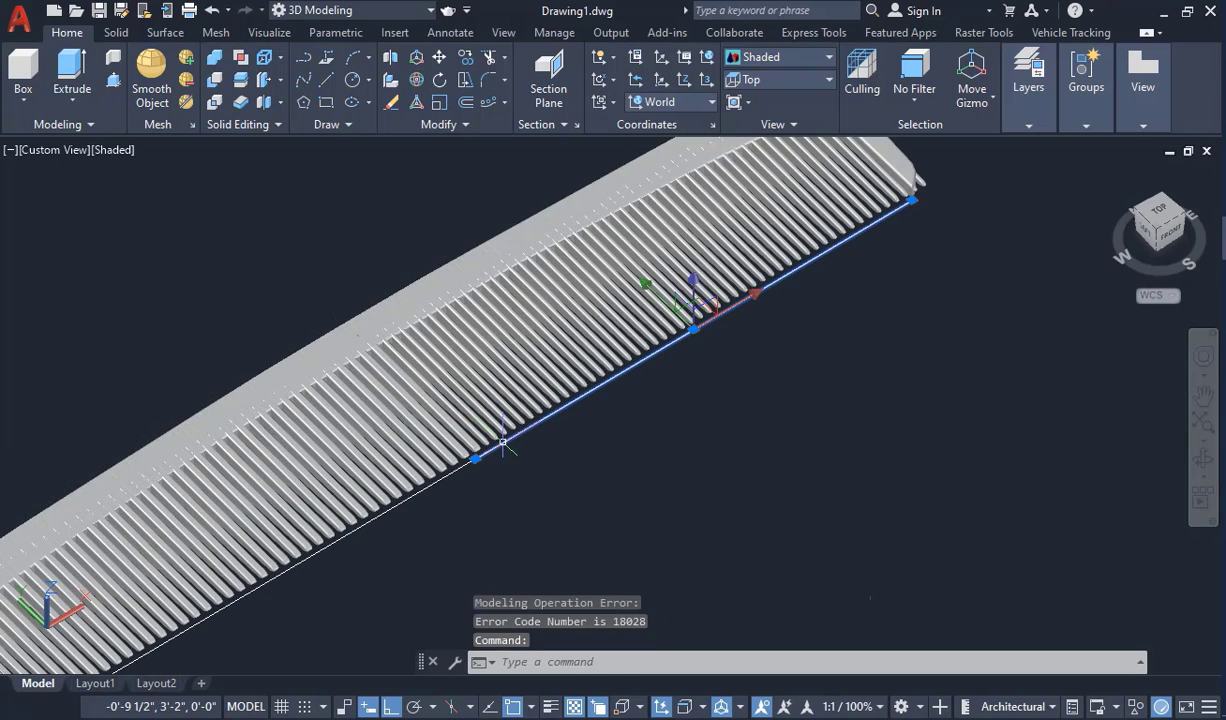
{"action": "key", "text": "Delete"}
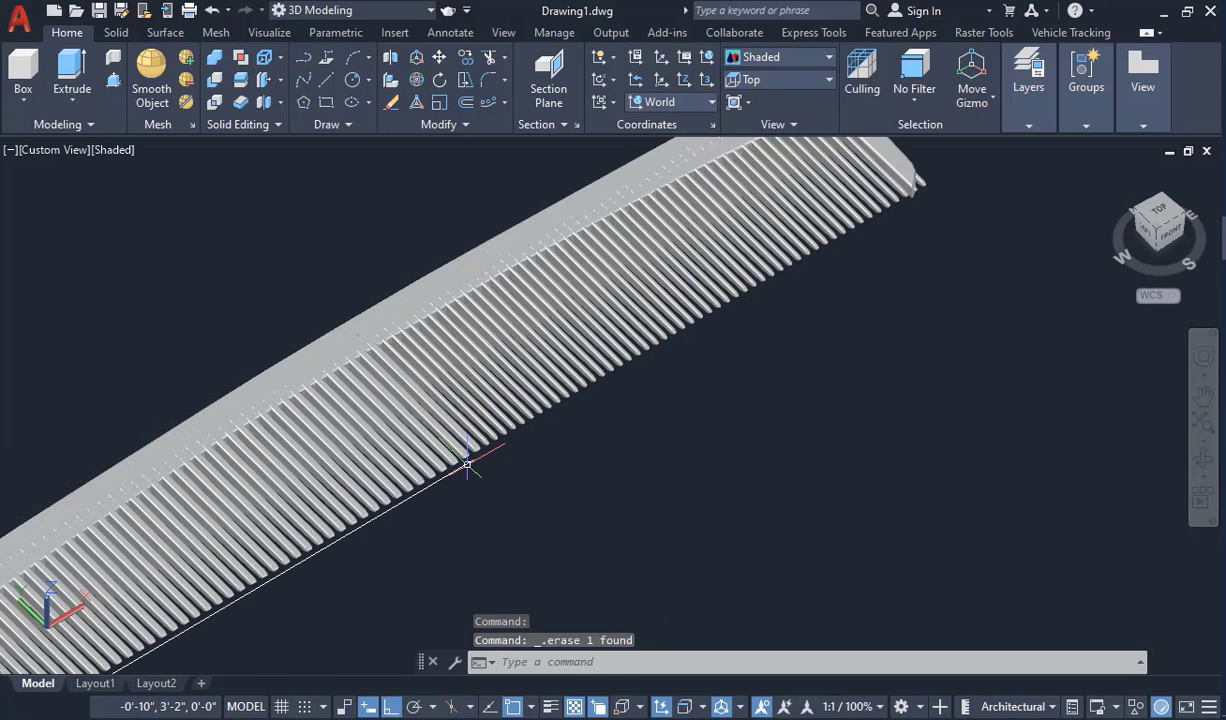
{"action": "left_click", "coordinate": [470, 462]}
{"action": "key", "text": "Delete"}
- Delete the two surplus thin bars that stick out through the band at the comb's thin-toothed end
{"action": "scroll", "coordinate": [459, 318], "scroll_direction": "down", "scroll_amount": 5}
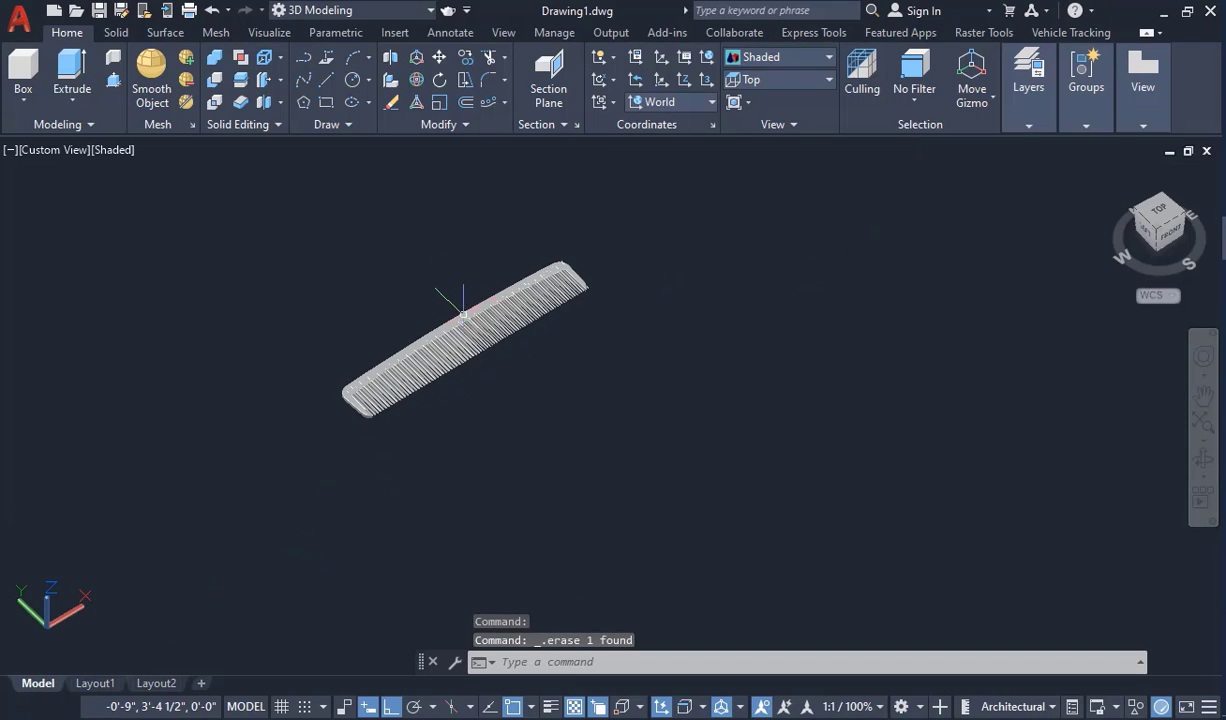
{"action": "scroll", "coordinate": [435, 322], "scroll_direction": "up", "scroll_amount": 5}
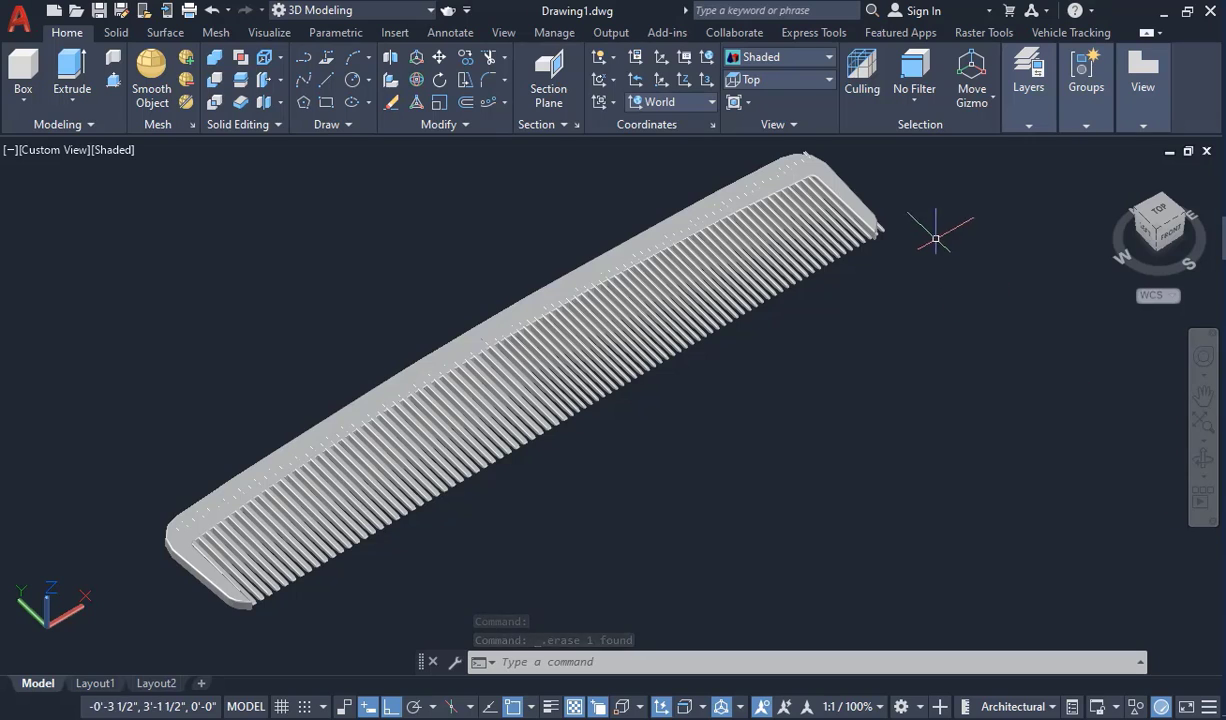
{"action": "scroll", "coordinate": [935, 238], "scroll_direction": "up", "scroll_amount": 4}
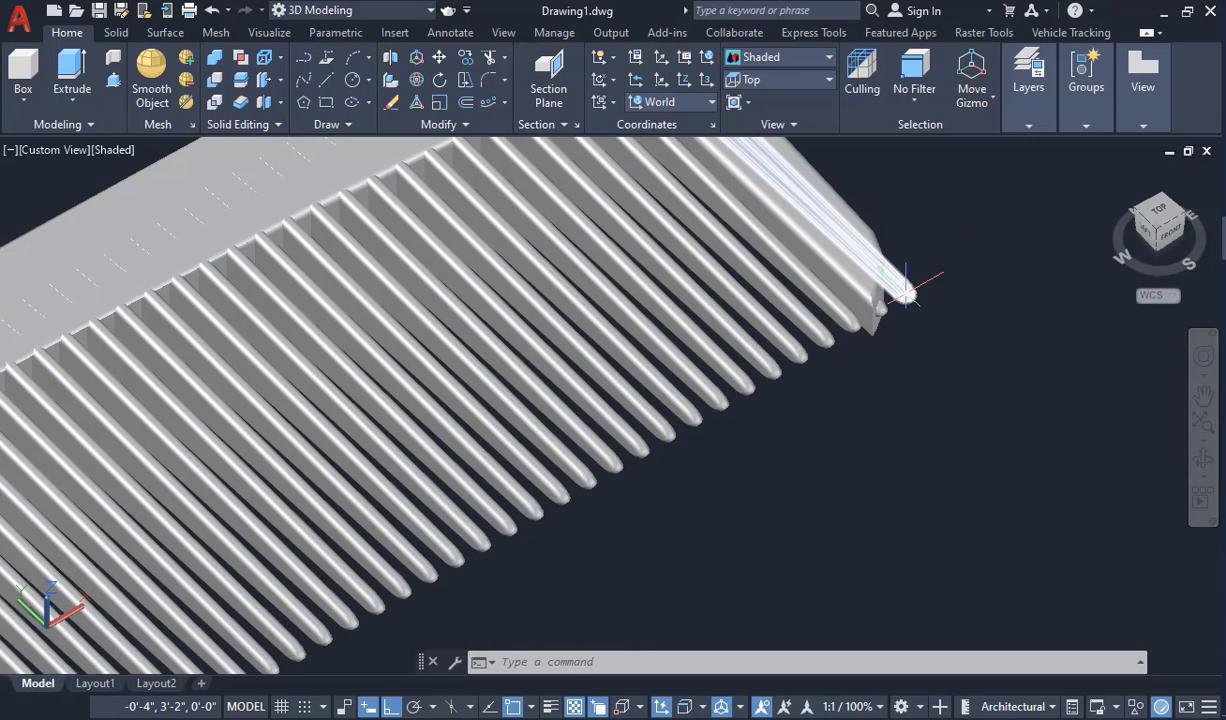
{"action": "left_click", "coordinate": [906, 293]}
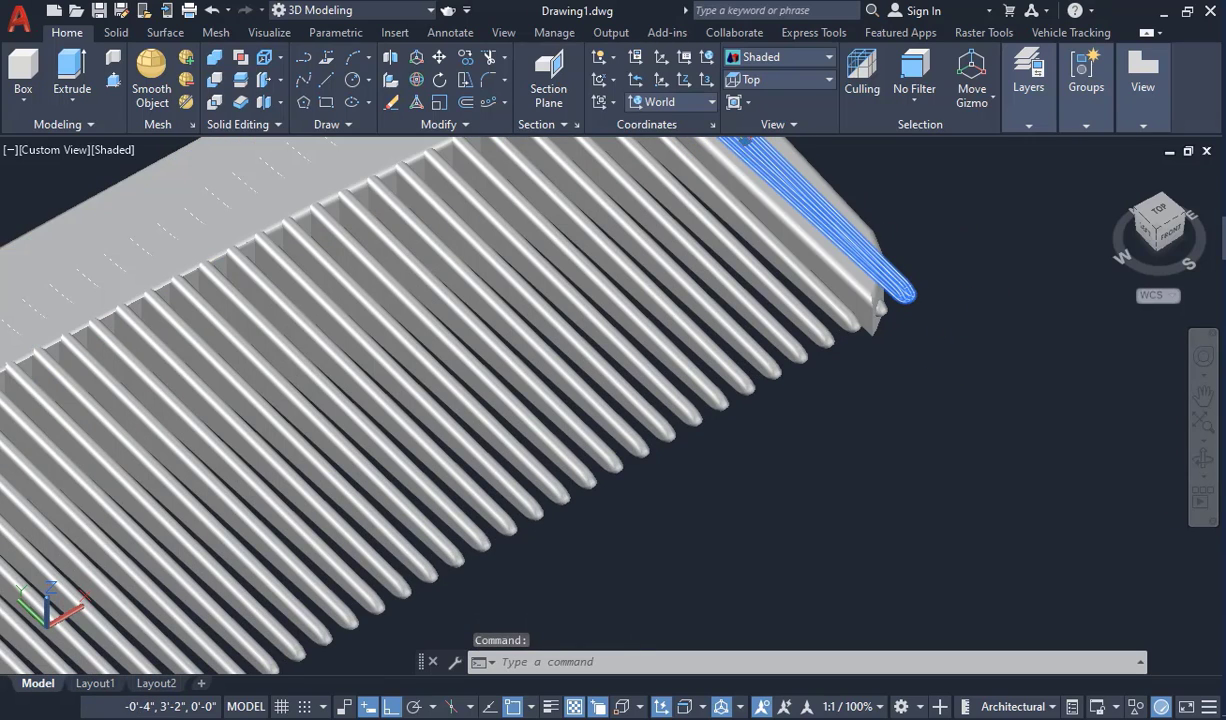
{"action": "key", "text": "Delete"}
{"action": "scroll", "coordinate": [903, 400], "scroll_direction": "down", "scroll_amount": 4}
{"action": "scroll", "coordinate": [860, 296], "scroll_direction": "up", "scroll_amount": 5}
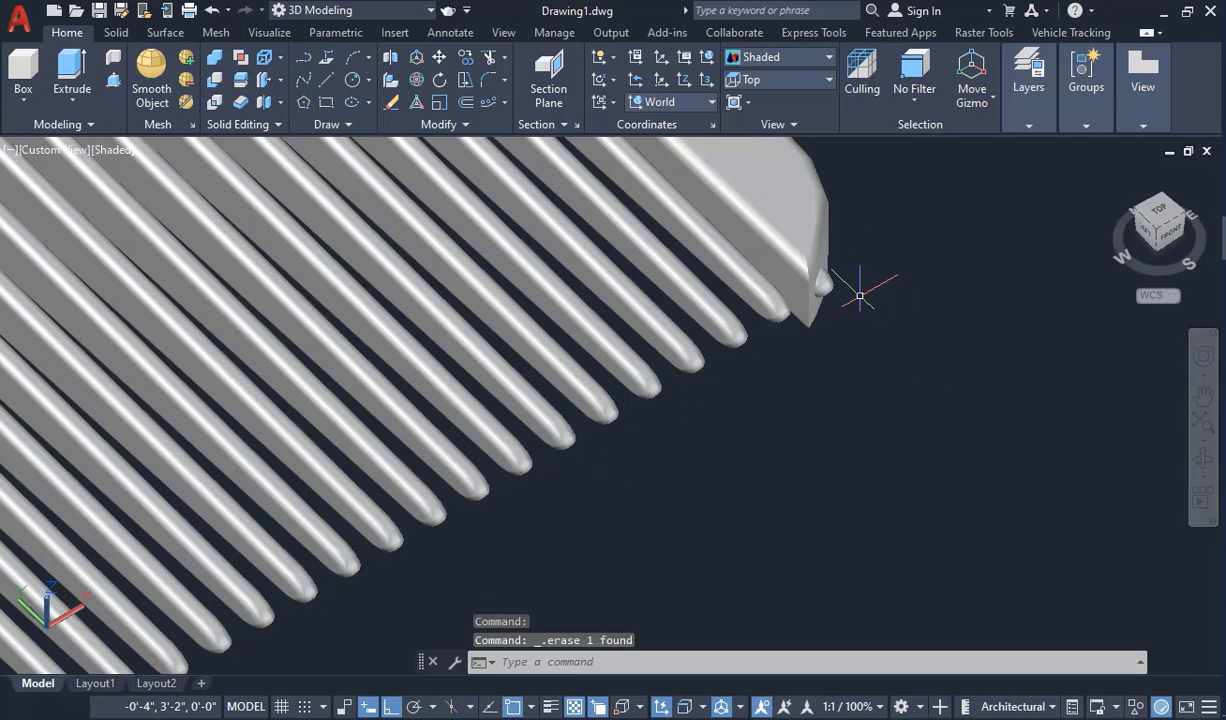
{"action": "left_click", "coordinate": [840, 268]}
{"action": "key", "text": "Delete"}
- Examine the comb's rounded ends and both tooth sections up close and from an orbited 3D view
{"action": "scroll", "coordinate": [875, 258], "scroll_direction": "down", "scroll_amount": 5}
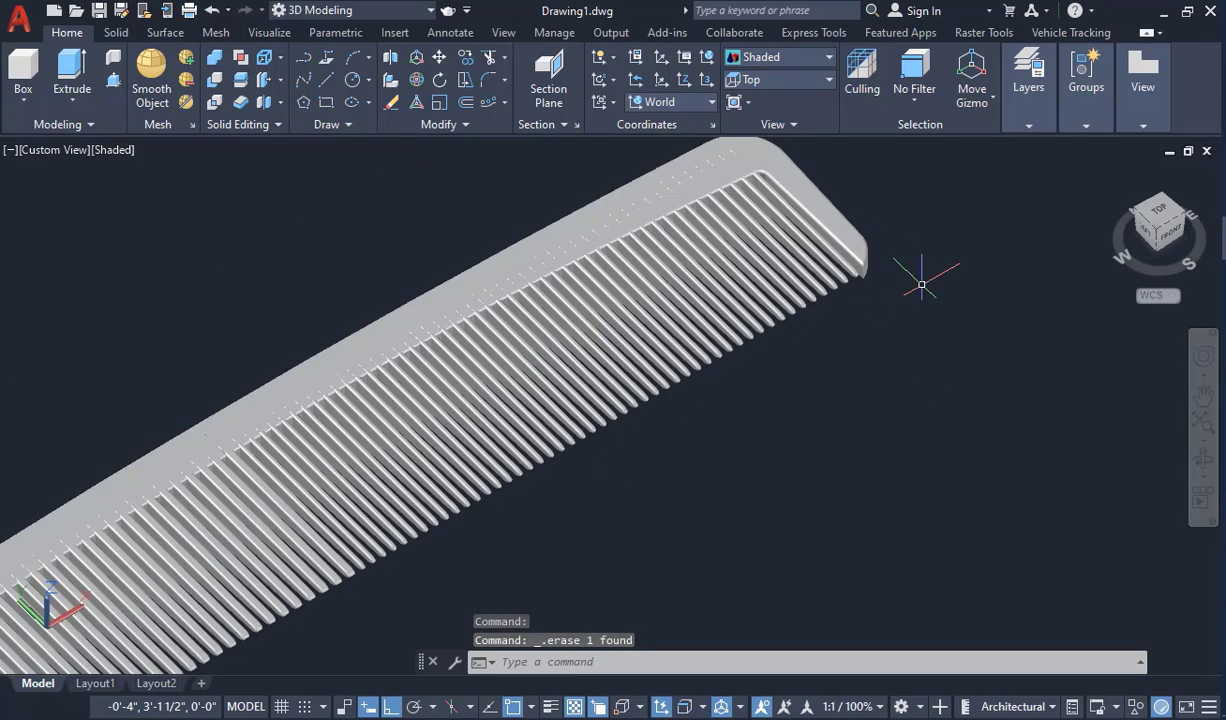
{"action": "scroll", "coordinate": [921, 285], "scroll_direction": "down", "scroll_amount": 3}
{"action": "scroll", "coordinate": [175, 632], "scroll_direction": "up", "scroll_amount": 3}
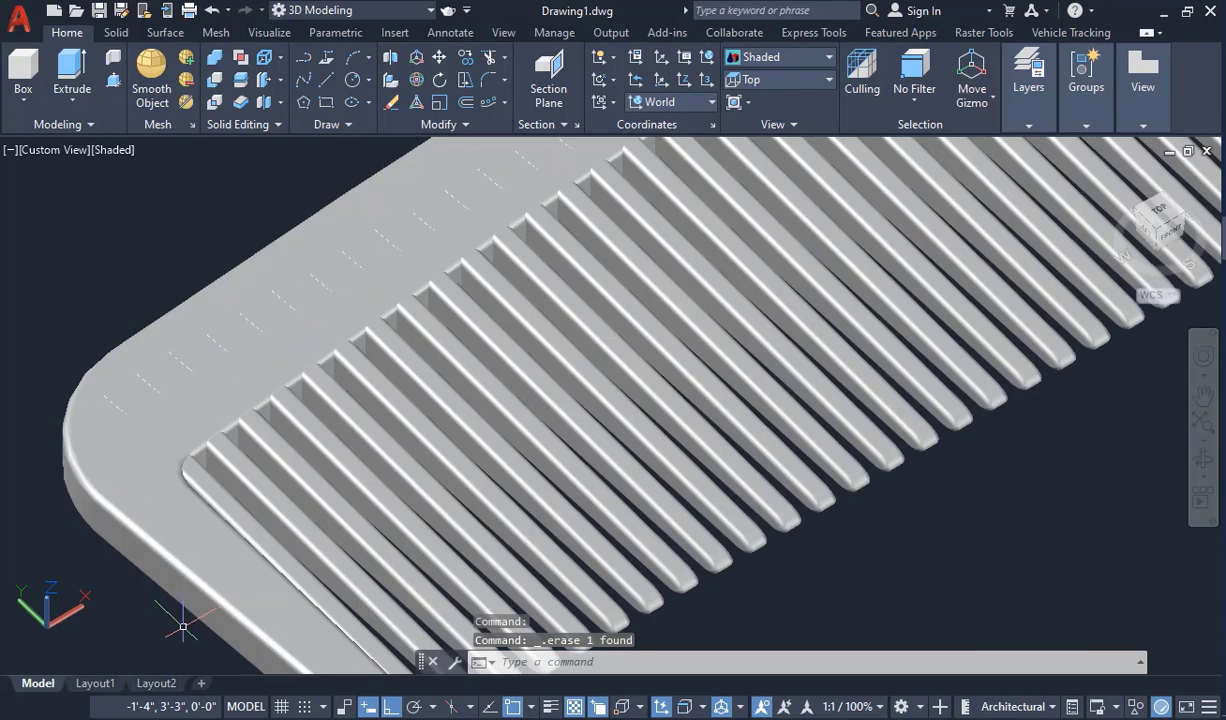
{"action": "scroll", "coordinate": [168, 630], "scroll_direction": "down", "scroll_amount": 6}
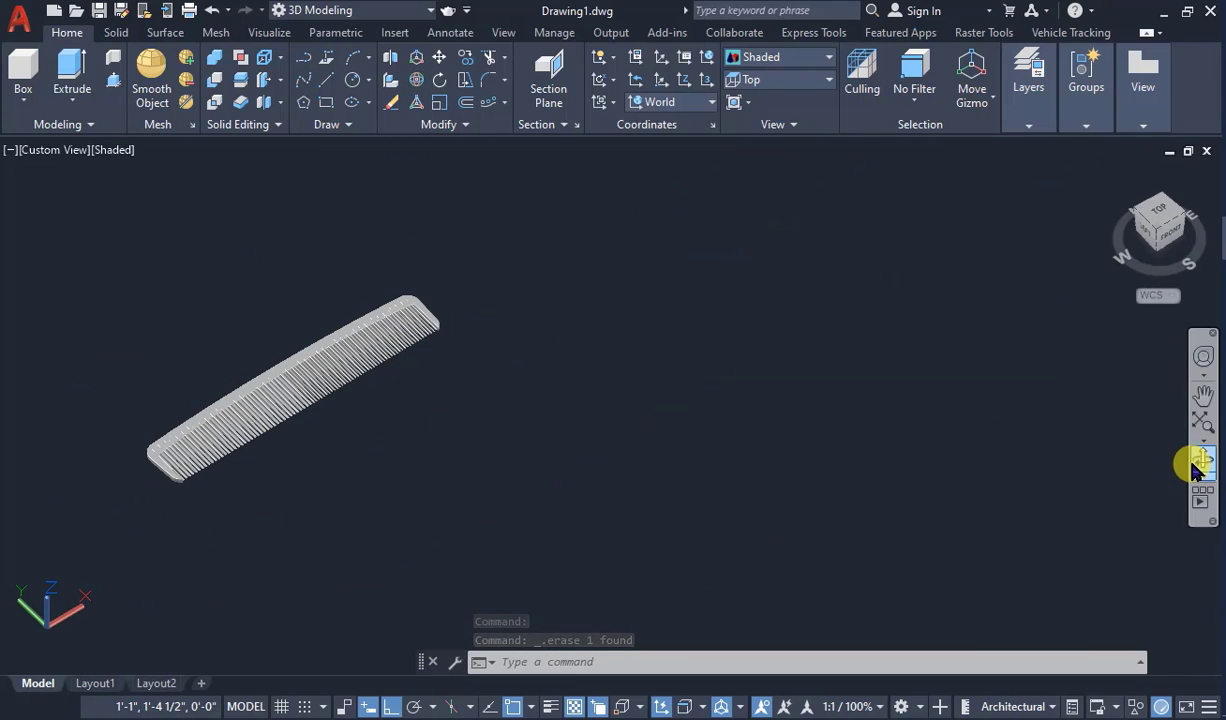
{"action": "left_click", "coordinate": [1203, 460]}
{"action": "left_click_drag", "start_coordinate": [440, 470], "coordinate": [369, 392]}
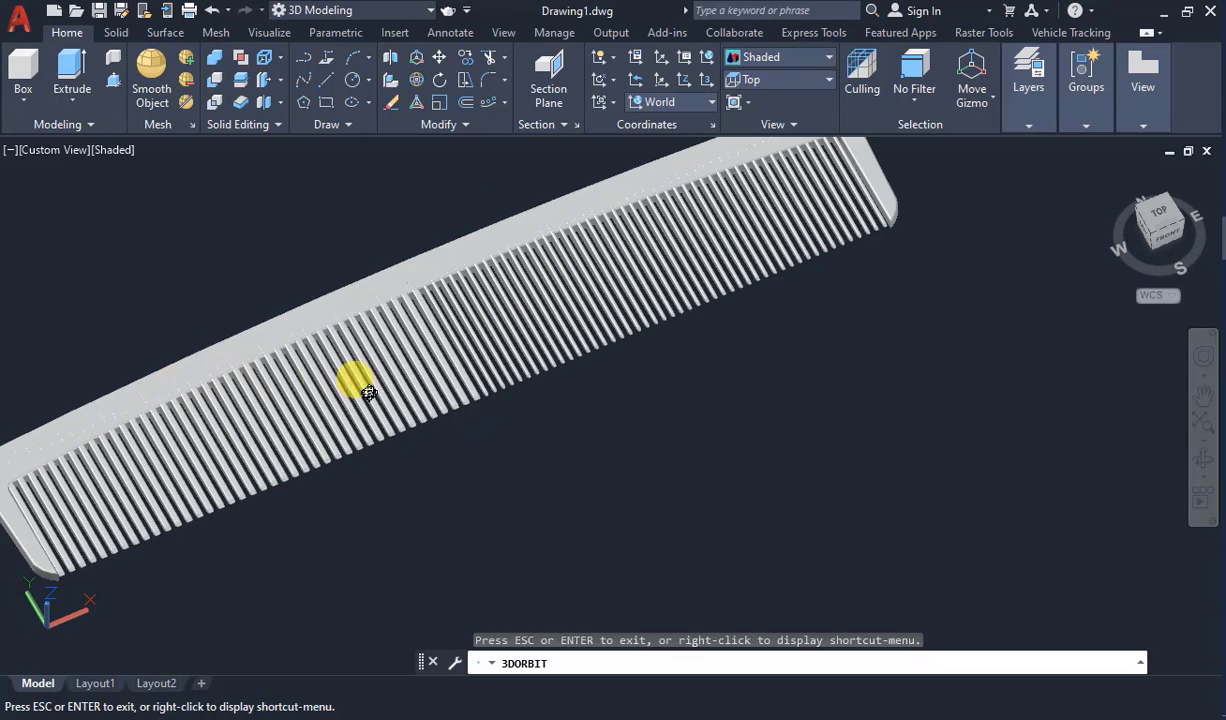
{"action": "scroll", "coordinate": [400, 279], "scroll_direction": "up", "scroll_amount": 4}
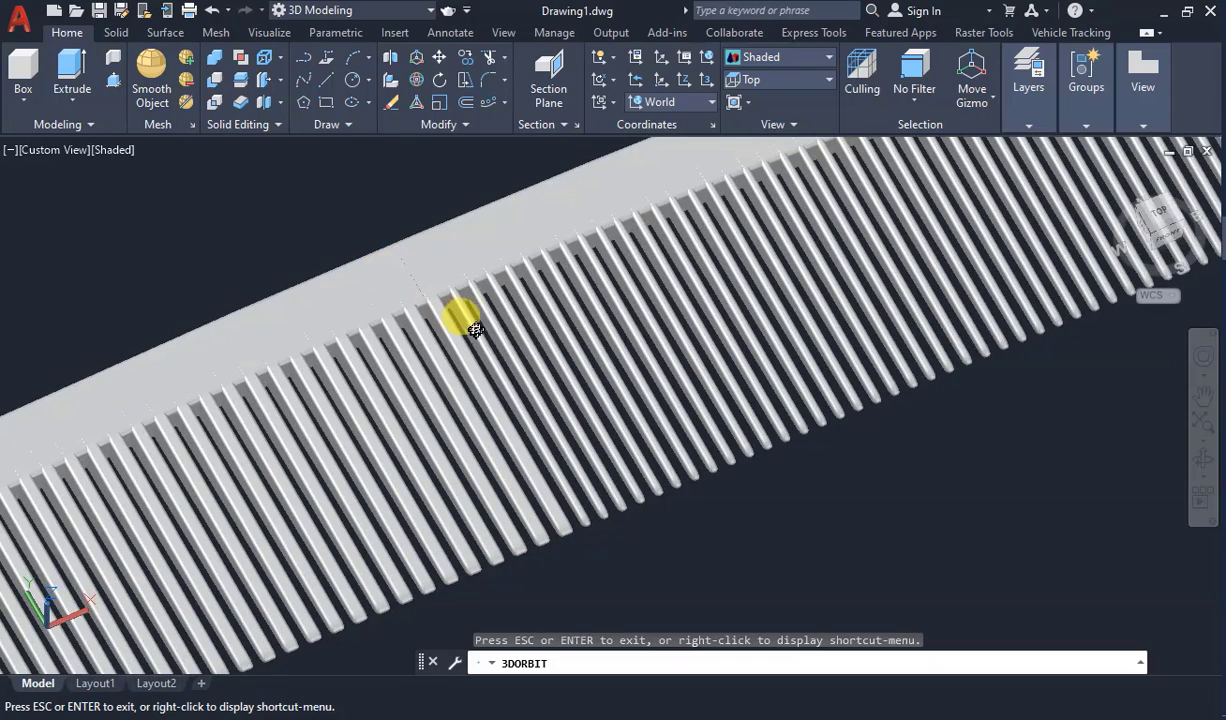
{"action": "scroll", "coordinate": [475, 330], "scroll_direction": "down", "scroll_amount": 5}
{"action": "key", "text": "Escape"}
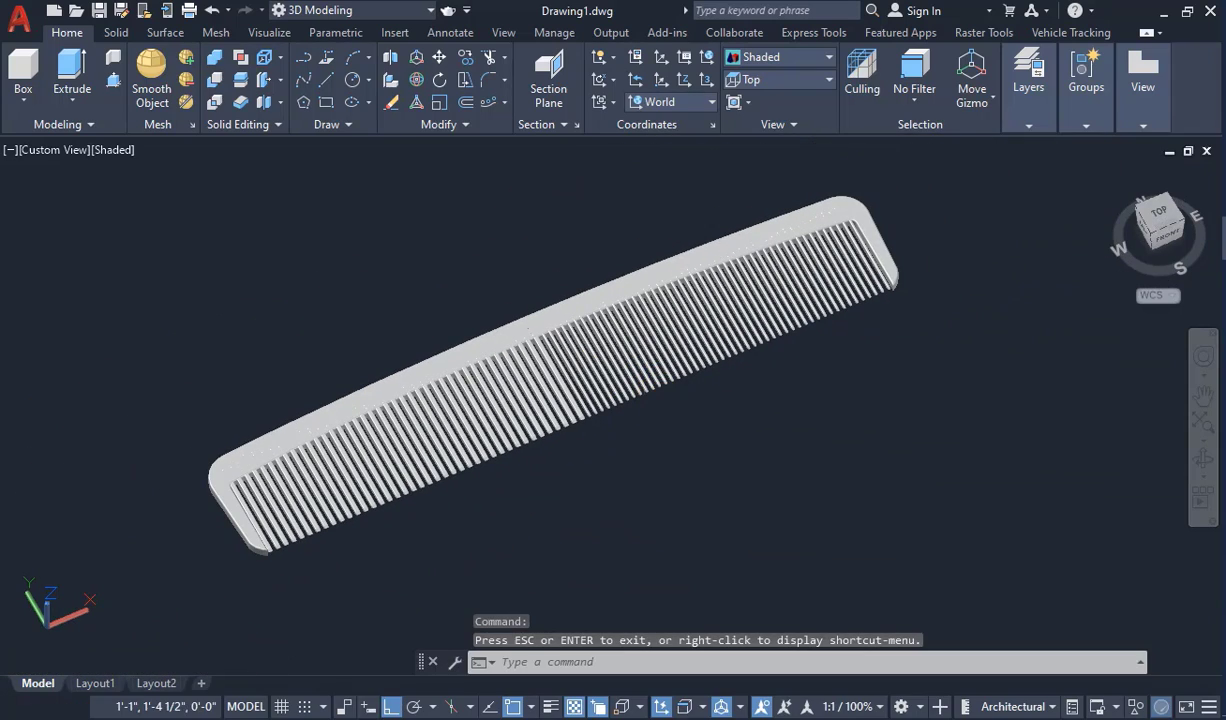
- Union both band halves and all the teeth into a single comb solid
{"action": "left_click", "coordinate": [933, 485]}
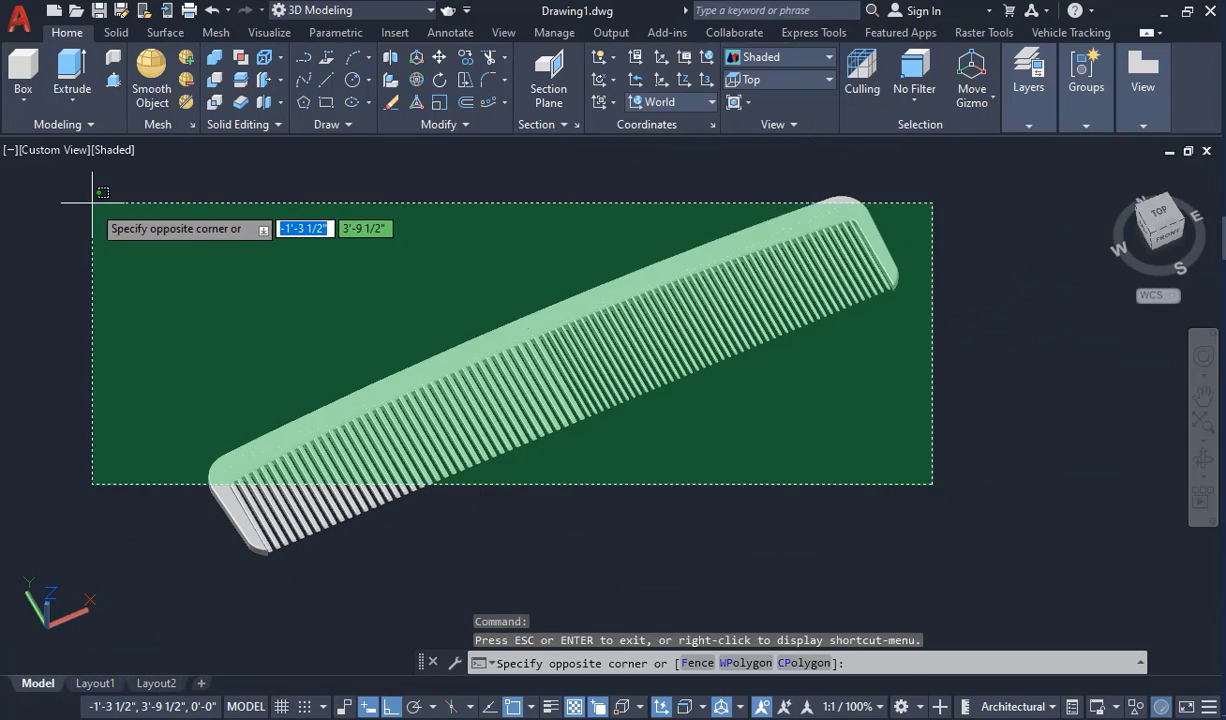
{"action": "key", "text": "Escape"}
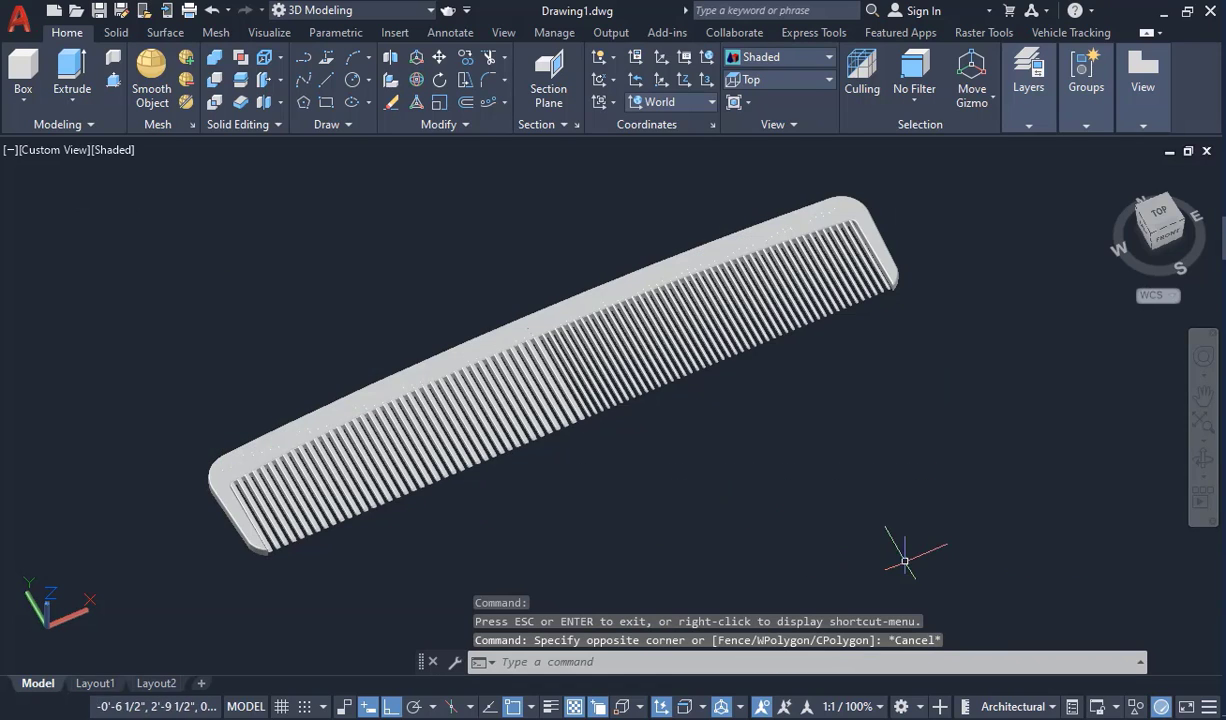
{"action": "left_click", "coordinate": [216, 62]}
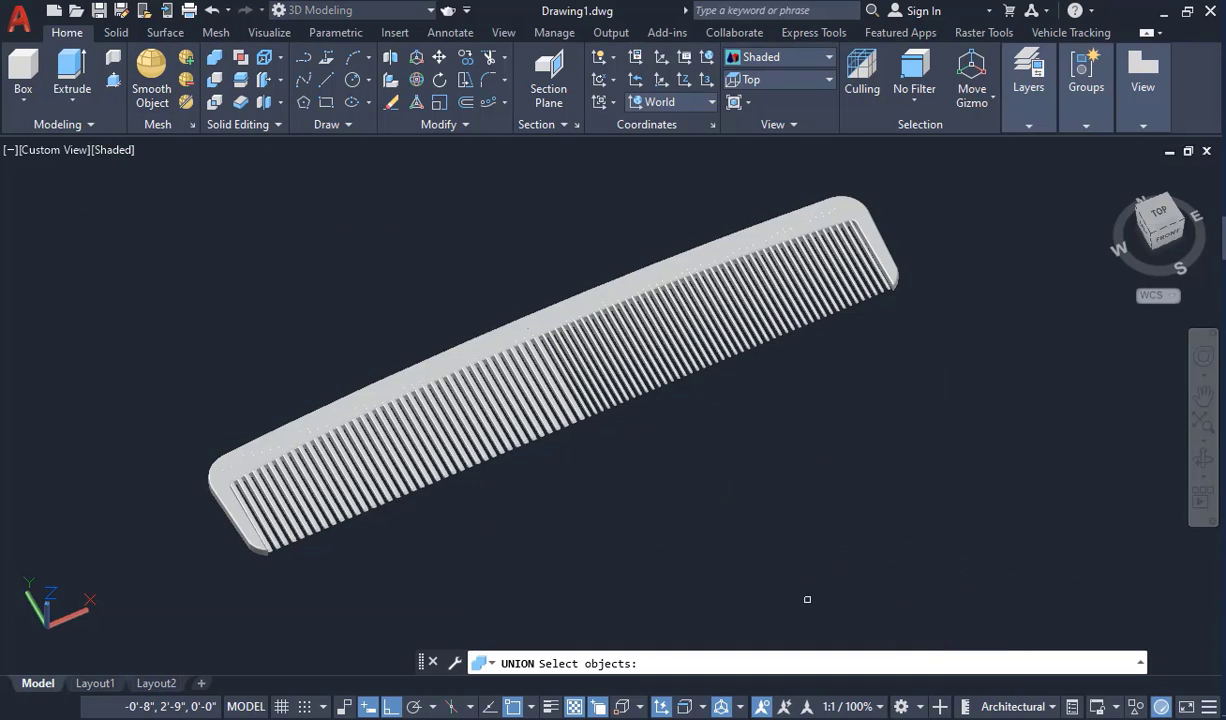
{"action": "left_click", "coordinate": [962, 580]}
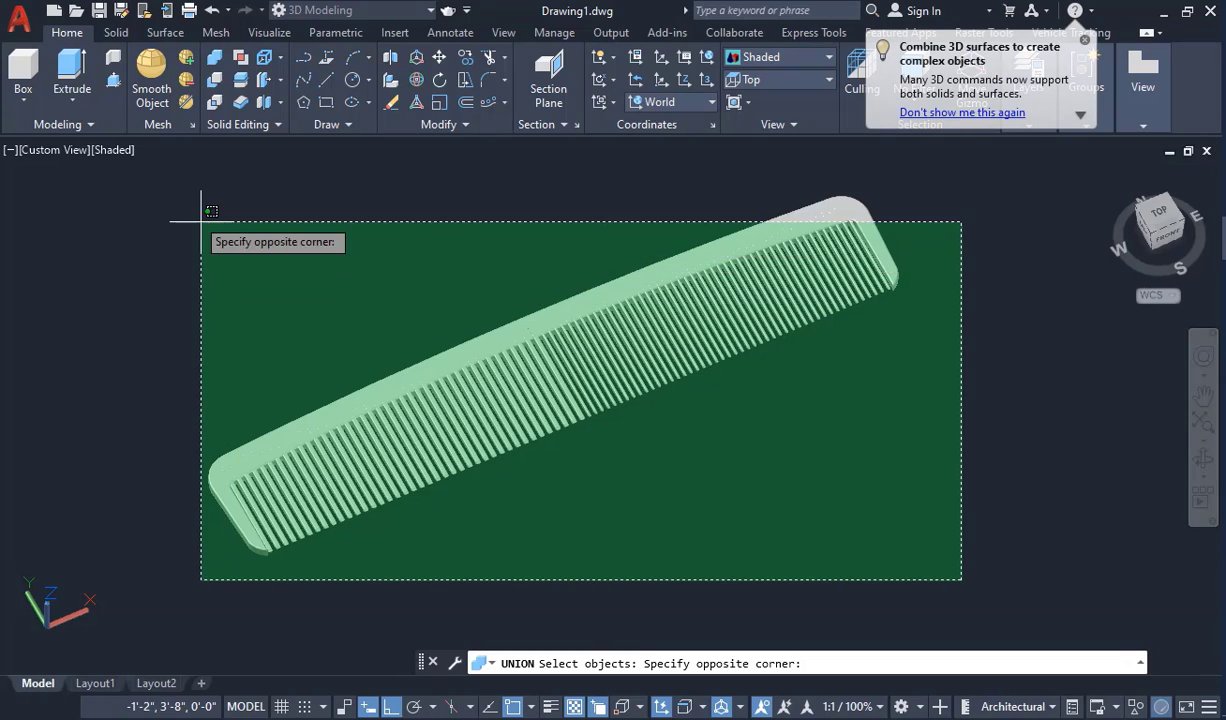
{"action": "left_click", "coordinate": [191, 191]}
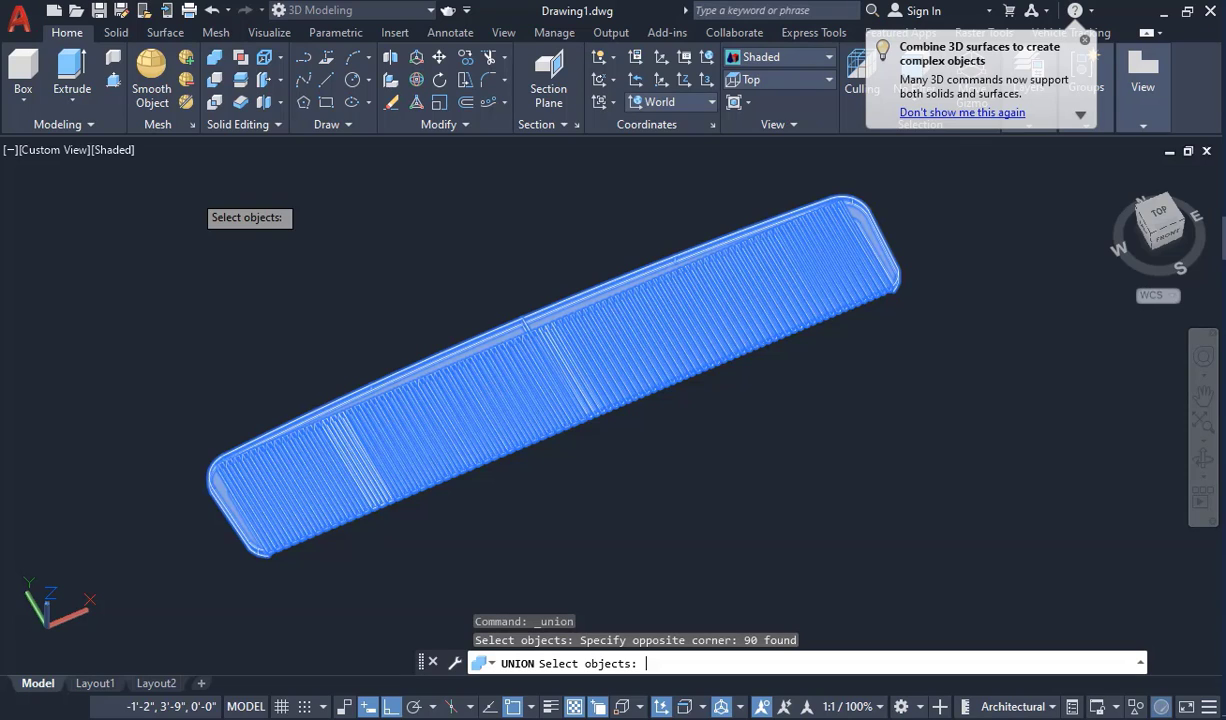
{"action": "key", "text": "Return"}
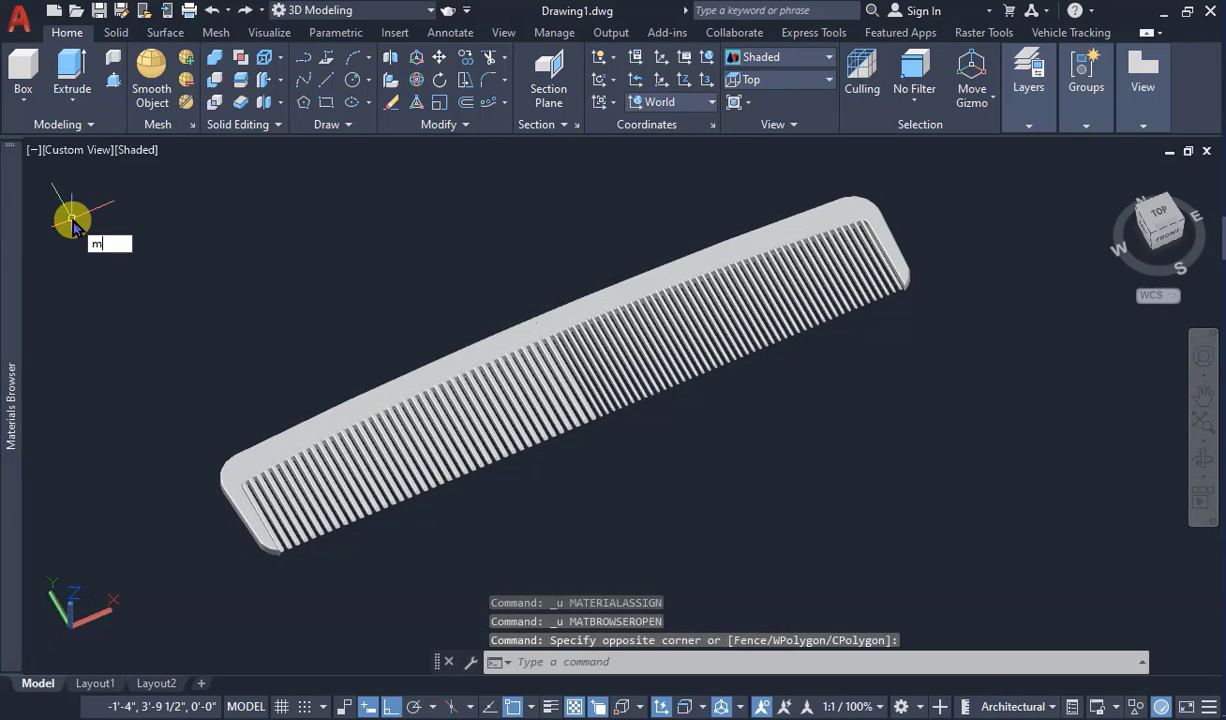
- Assign the red plastic material from the document materials to the whole comb solid using the Materials Browser
{"action": "type", "text": "at"}
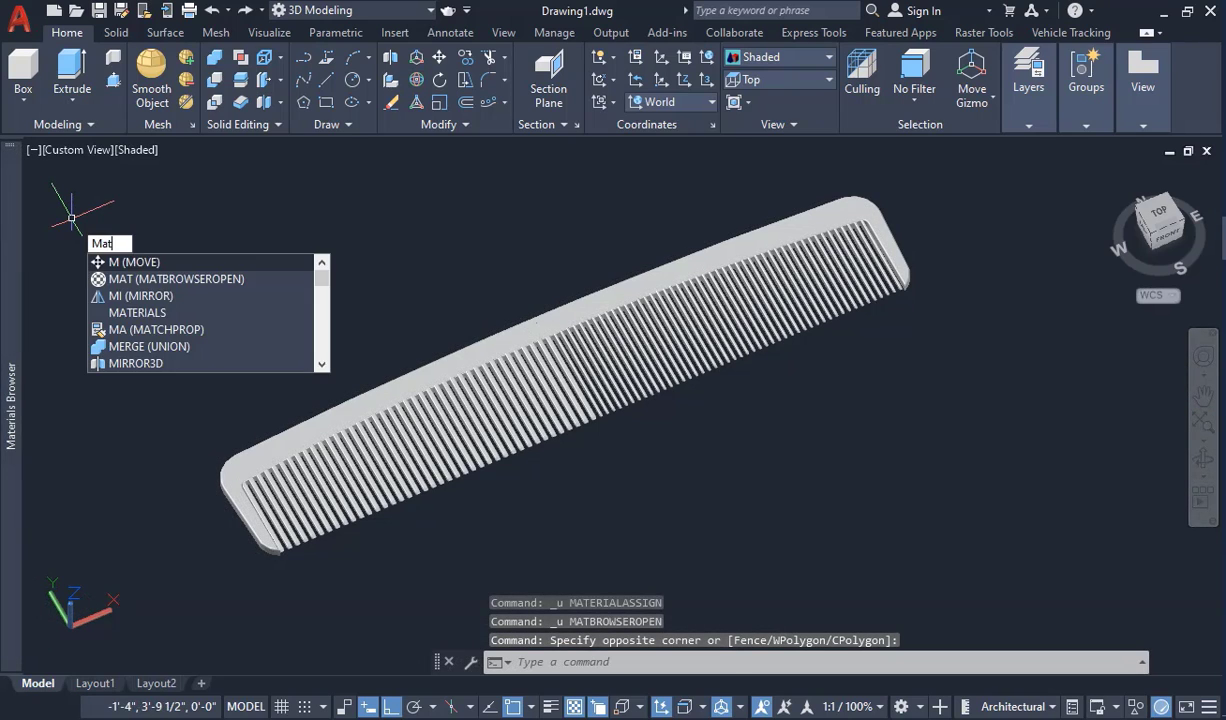
{"action": "key", "text": "Return"}
{"action": "mouse_move", "coordinate": [16, 158]}
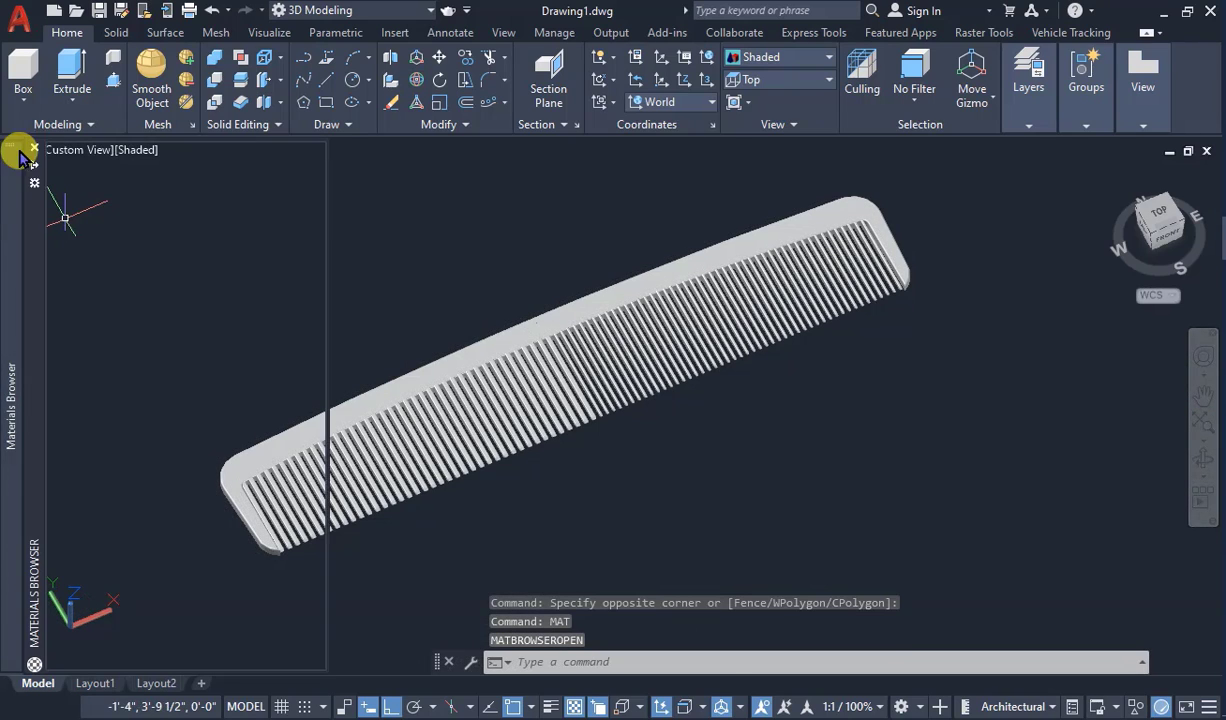
{"action": "scroll", "coordinate": [99, 264], "scroll_direction": "down", "scroll_amount": 1}
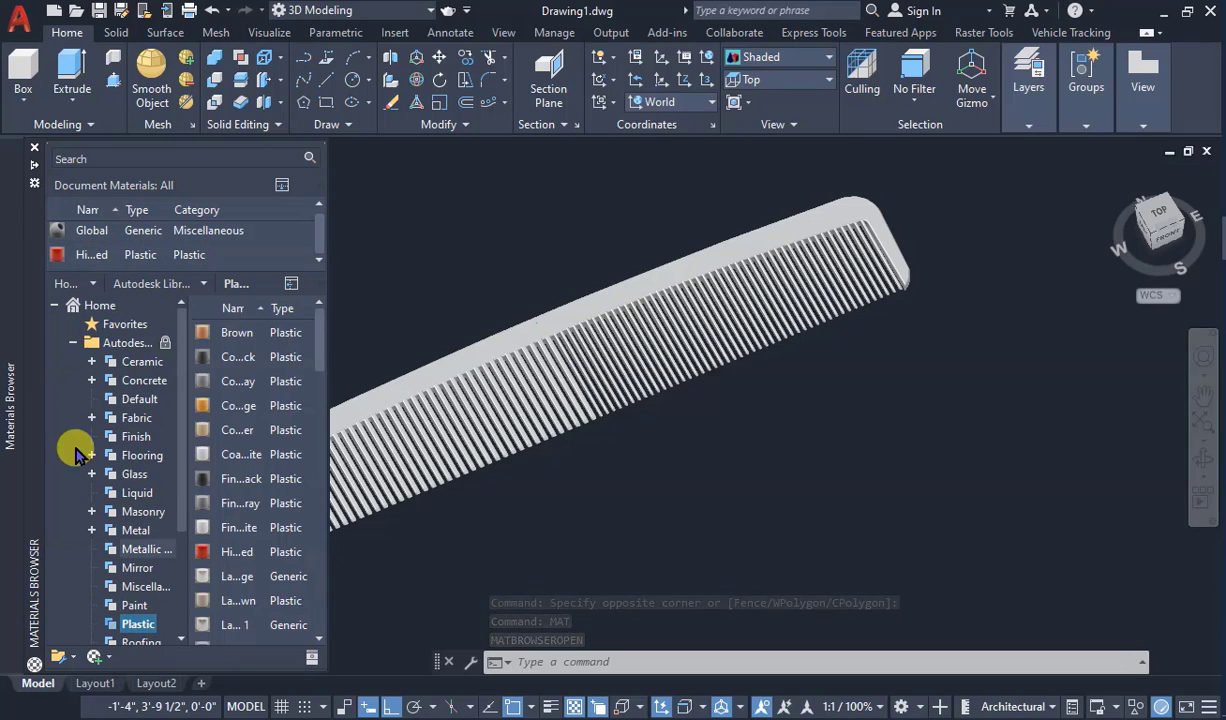
{"action": "left_click", "coordinate": [73, 343]}
{"action": "left_click", "coordinate": [73, 343]}
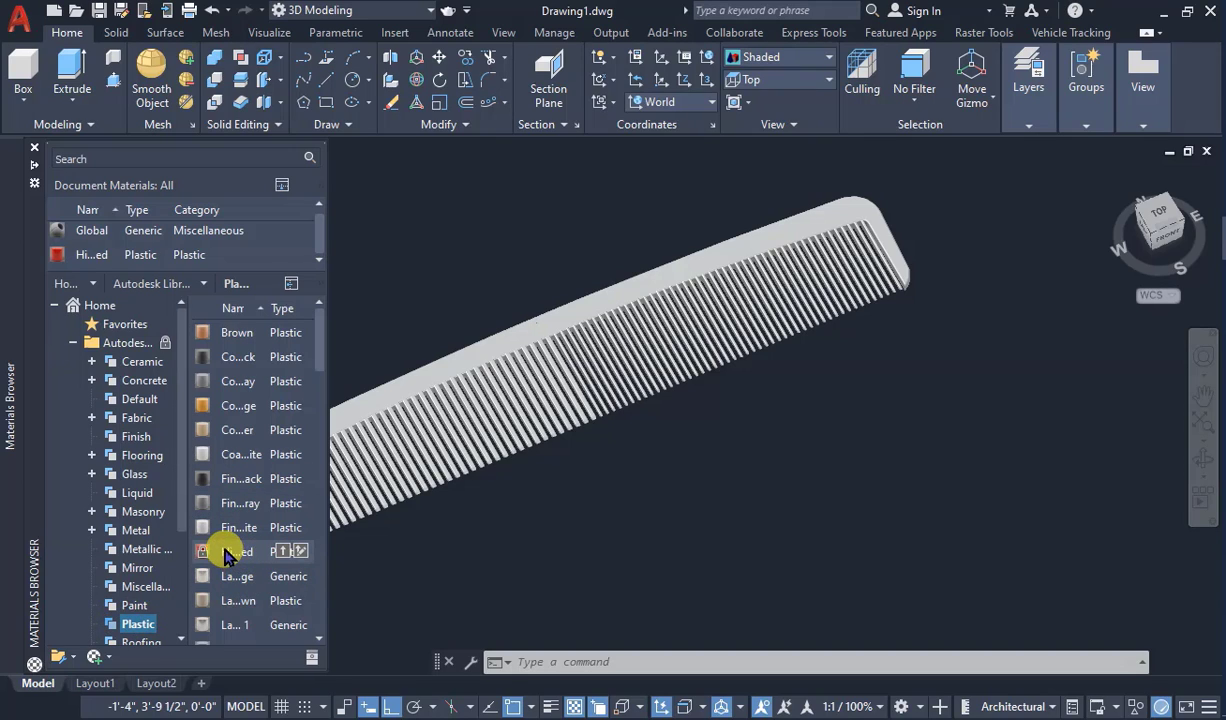
{"action": "right_click", "coordinate": [184, 262]}
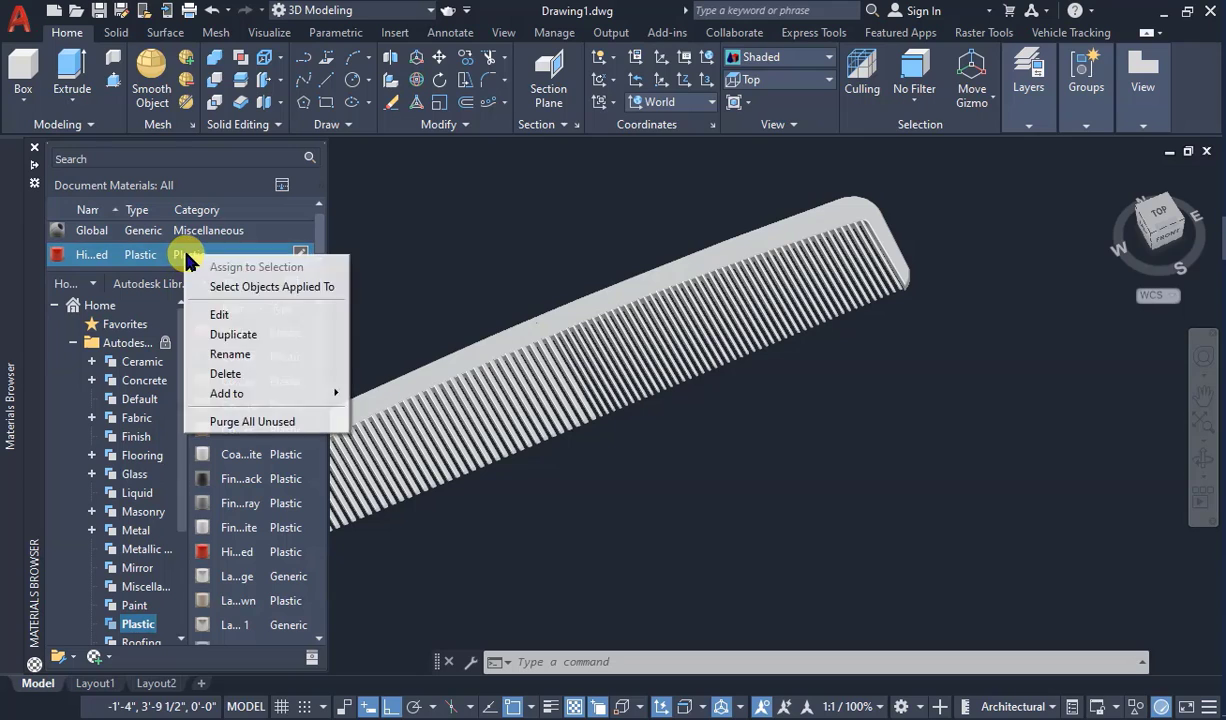
{"action": "left_click", "coordinate": [262, 285]}
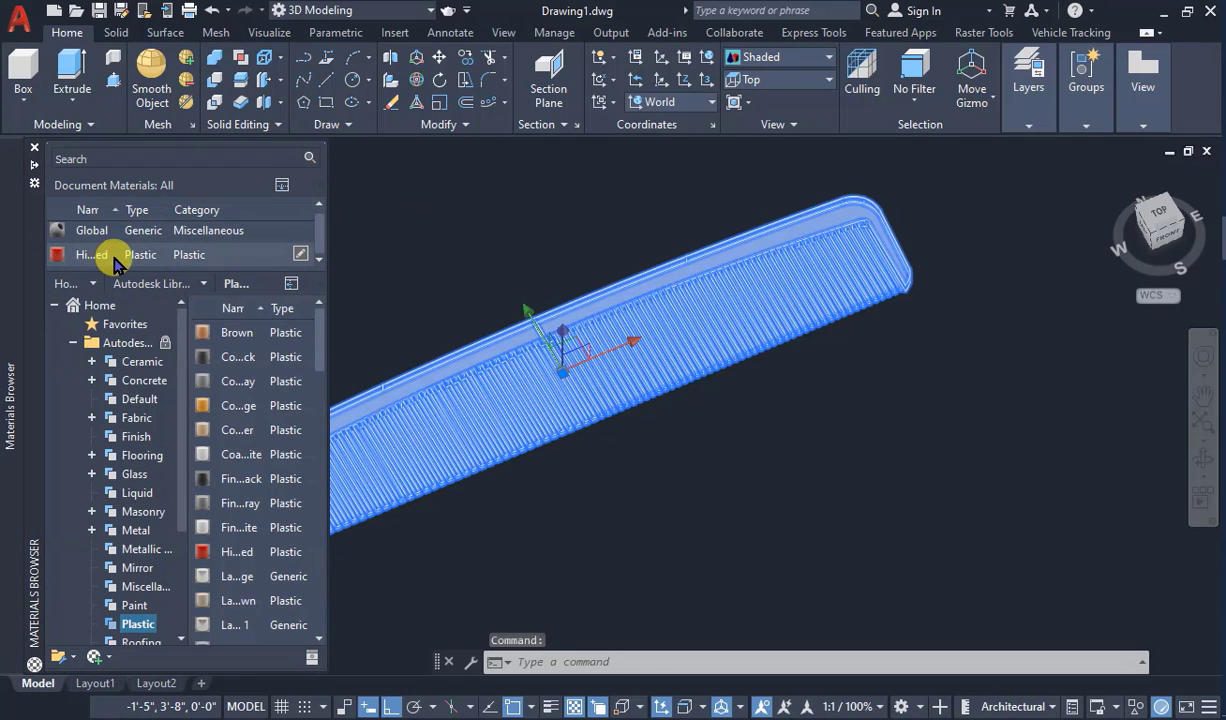
{"action": "right_click", "coordinate": [298, 256]}
{"action": "left_click", "coordinate": [340, 264]}
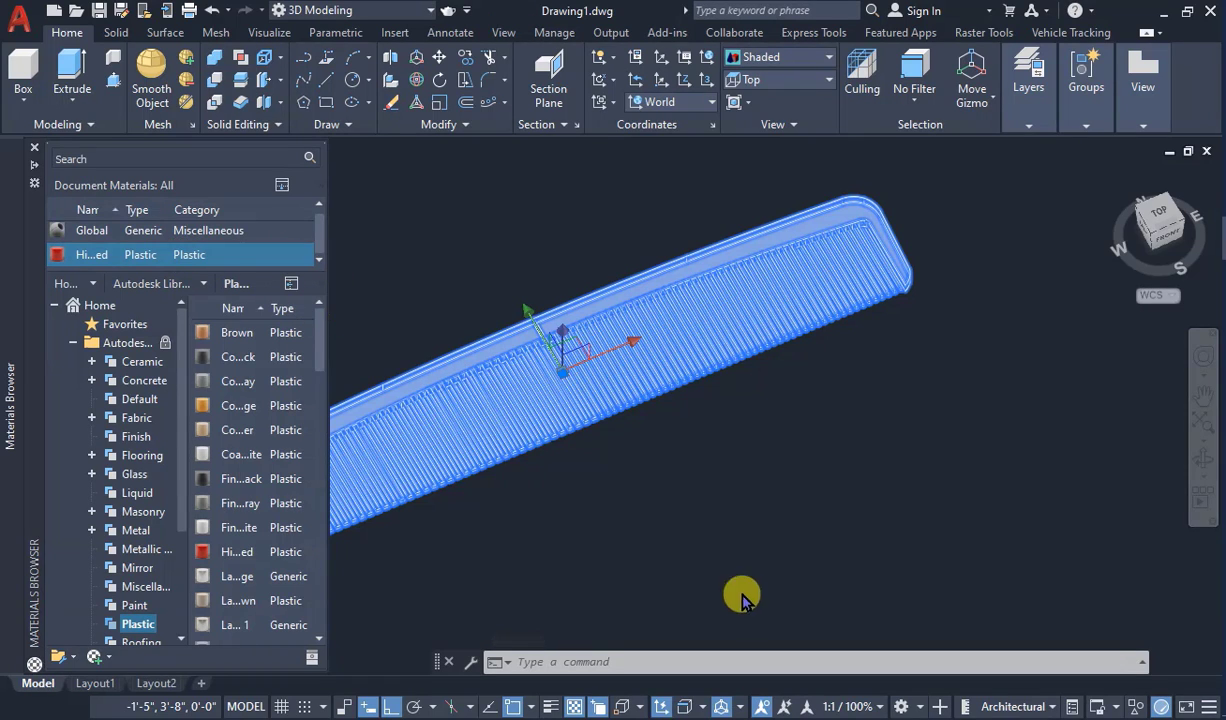
{"action": "key", "text": "Escape"}
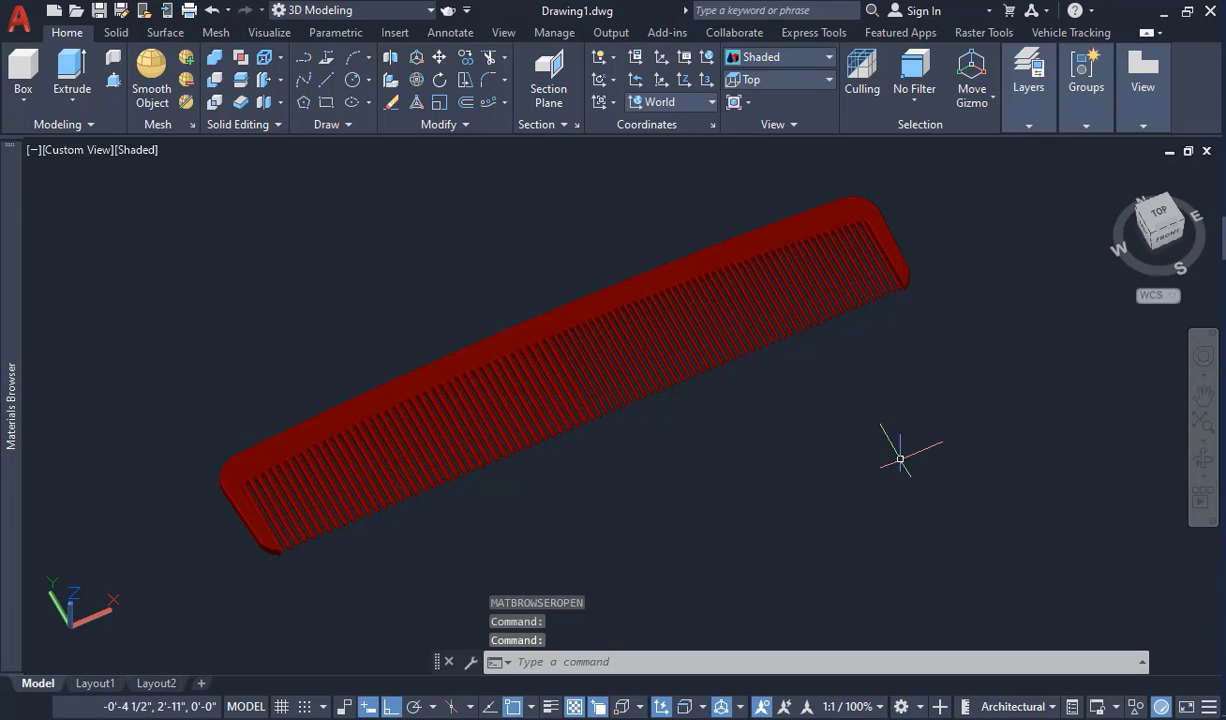
- Examine the comb with its red plastic material up close, at a distance and from a 3D orbit turned toward the front
{"action": "scroll", "coordinate": [665, 460], "scroll_direction": "up", "scroll_amount": 2}
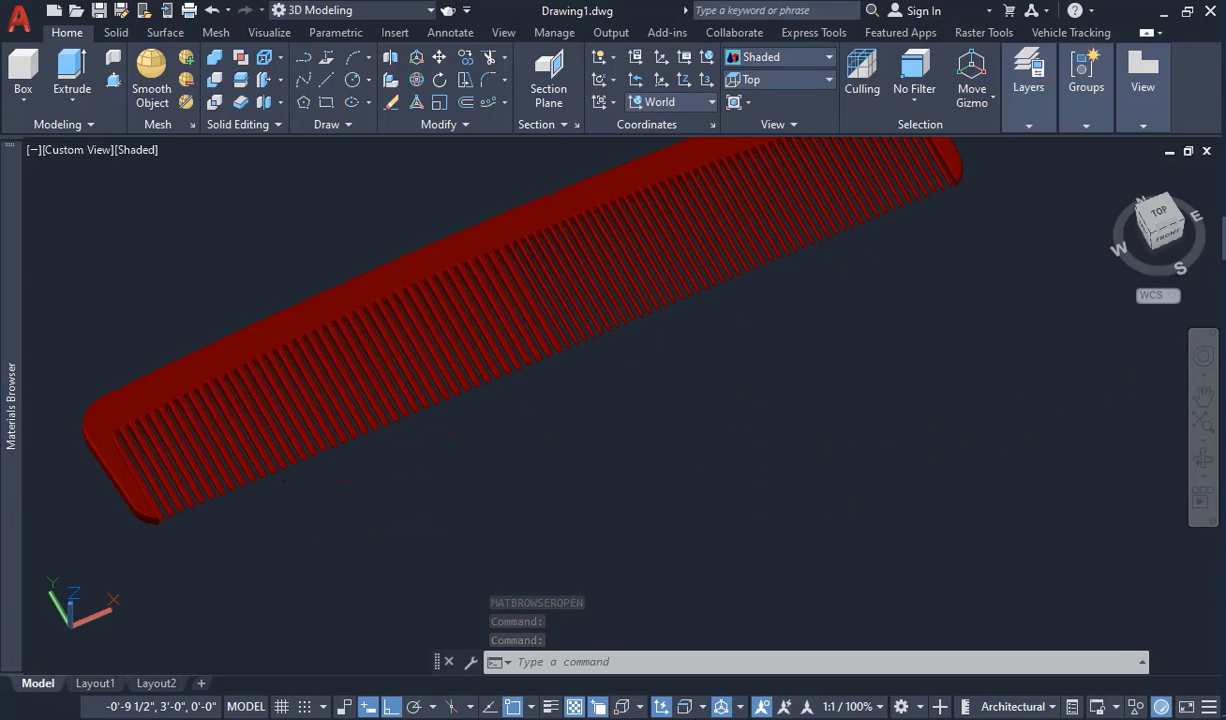
{"action": "scroll", "coordinate": [745, 460], "scroll_direction": "down", "scroll_amount": 4}
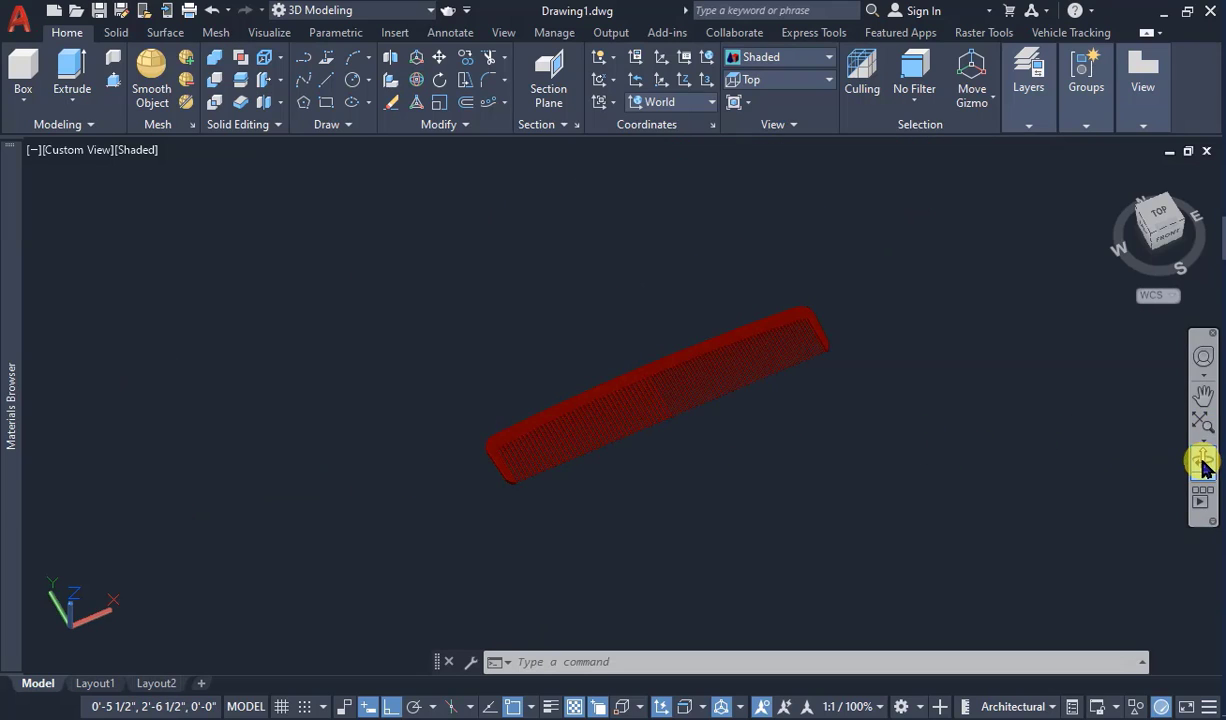
{"action": "left_click", "coordinate": [1203, 462]}
{"action": "left_click_drag", "start_coordinate": [747, 484], "coordinate": [643, 487]}
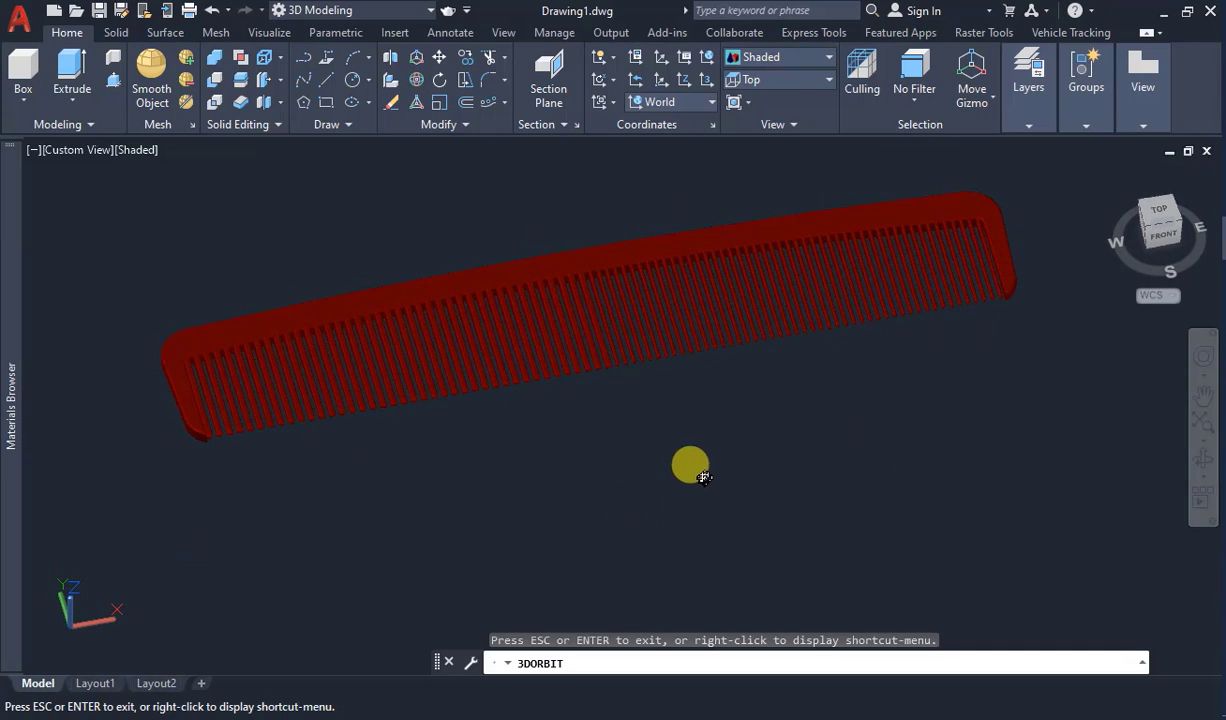
{"action": "key", "text": "Escape"}
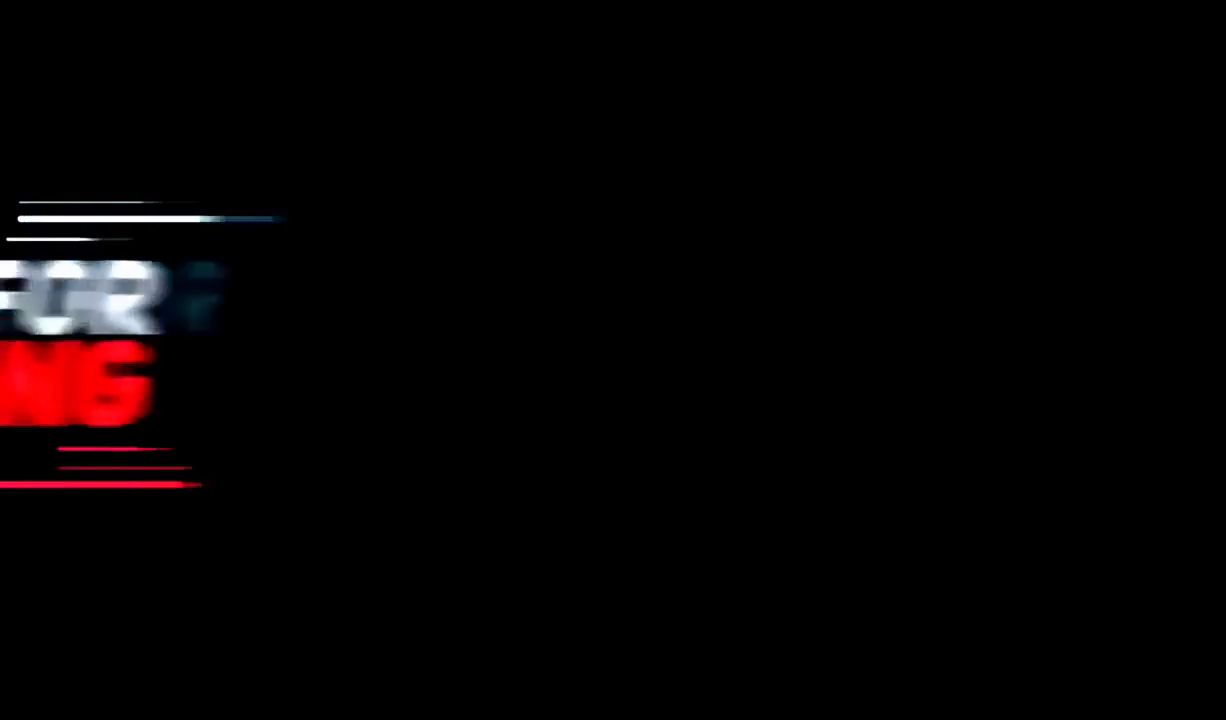